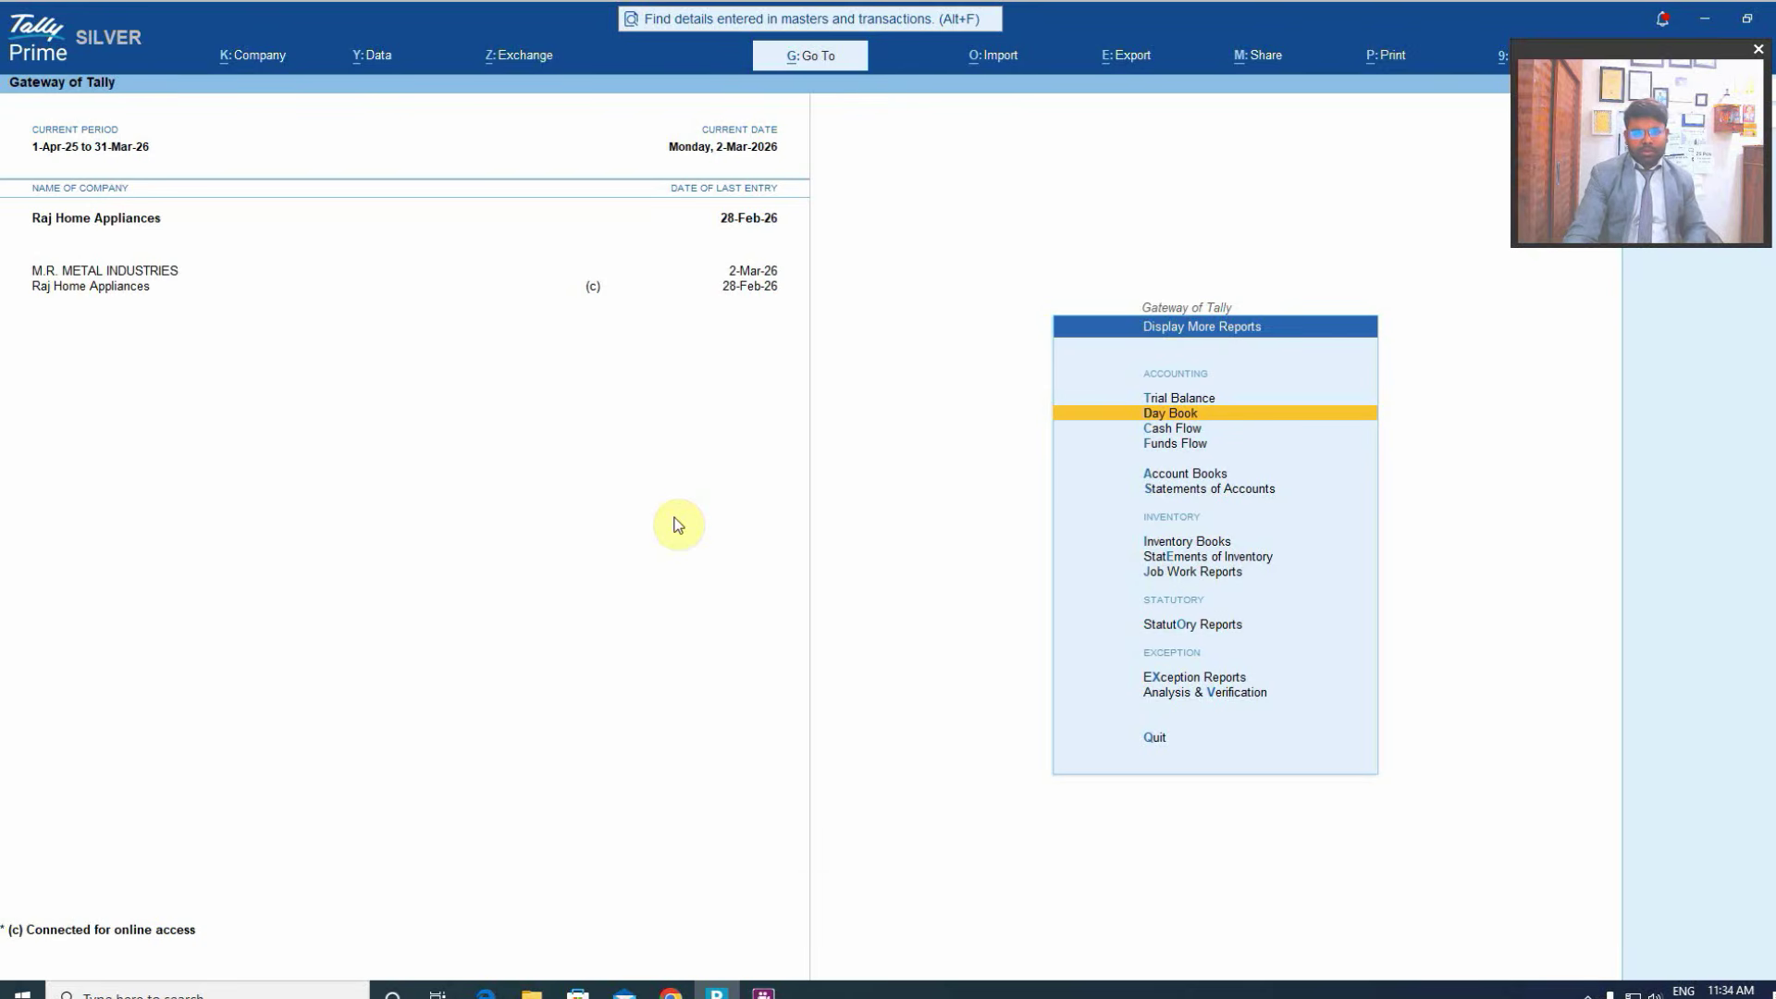
- Open the Day Book and clear its start and end dates to cover all entries from 1-Apr-25 to 28-Feb-26
{"action": "key", "text": "Escape"}
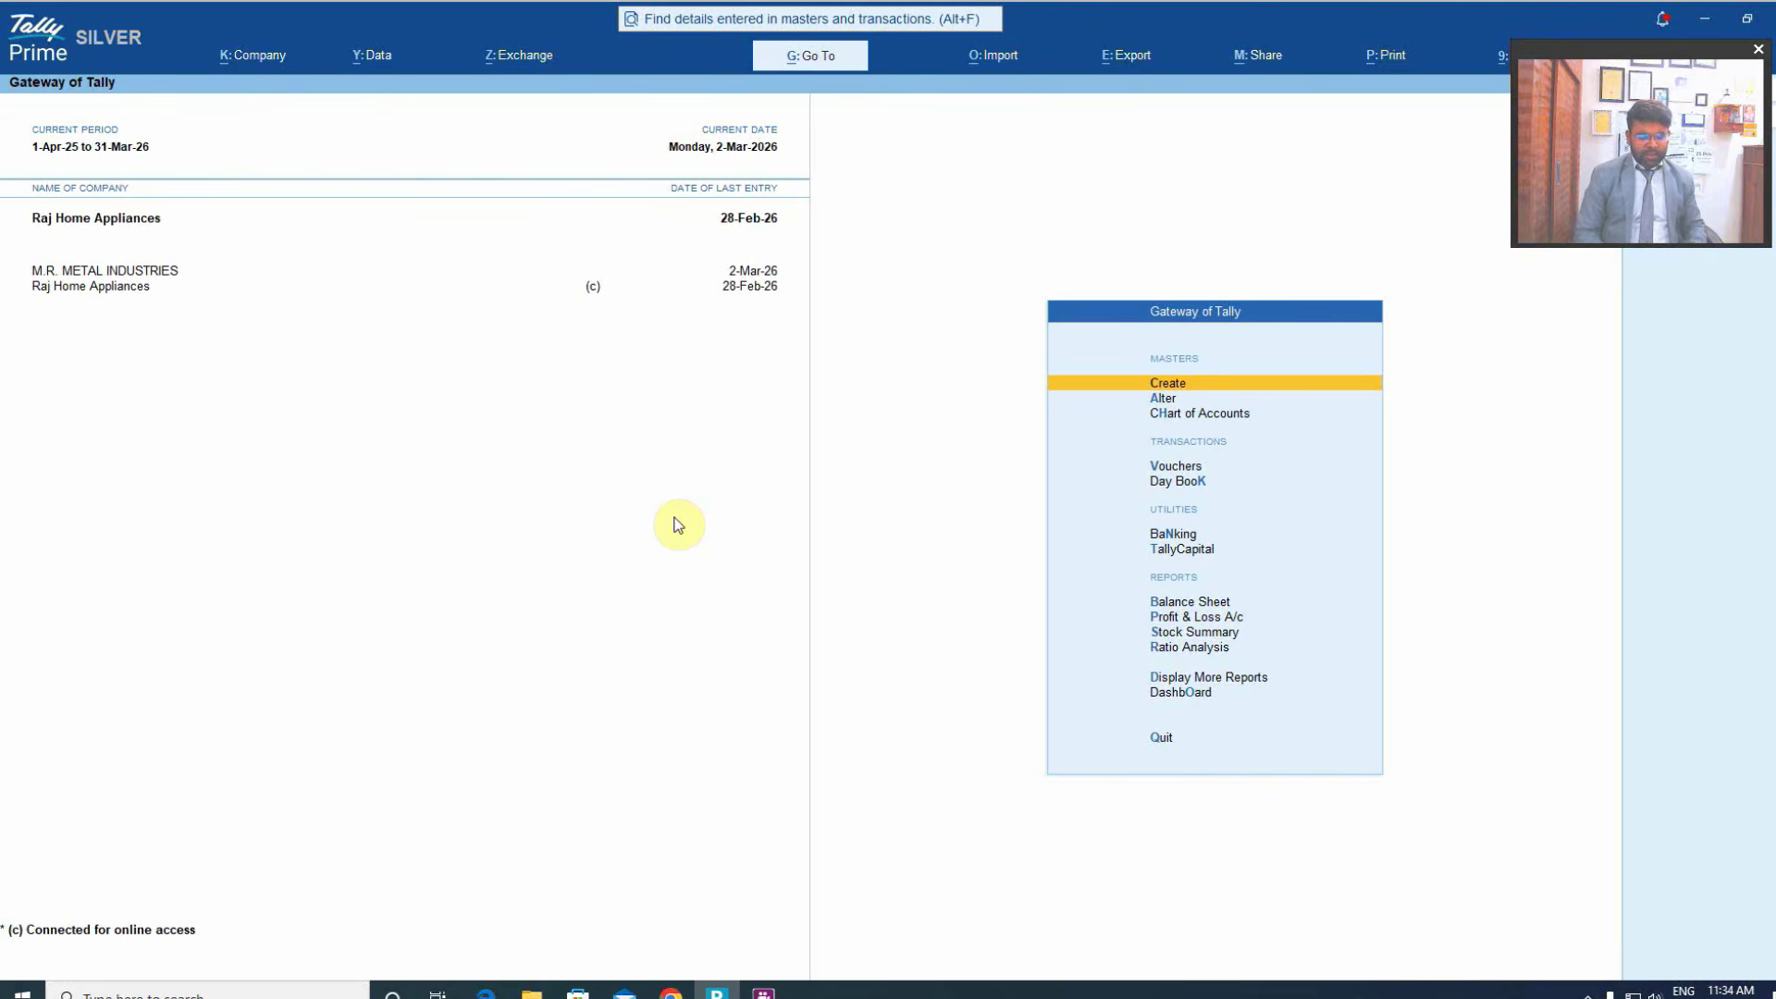
{"action": "key", "text": "d"}
{"action": "key", "text": "d"}
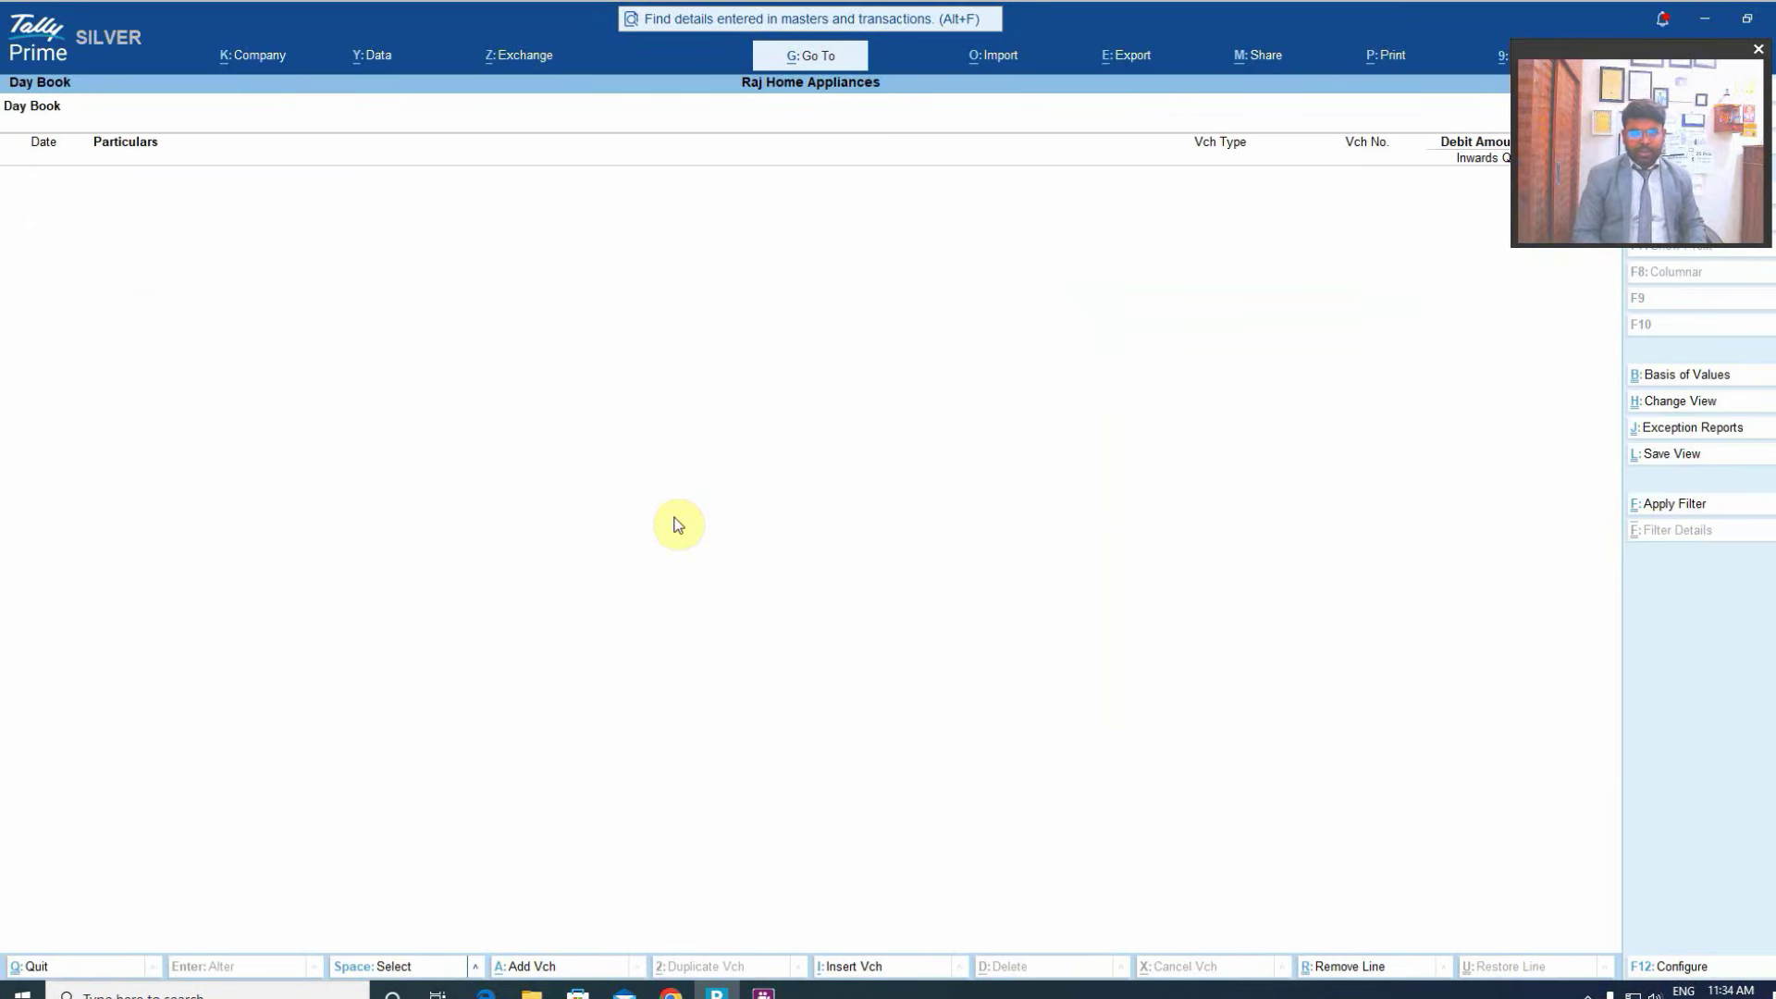
{"action": "key", "text": "F2"}
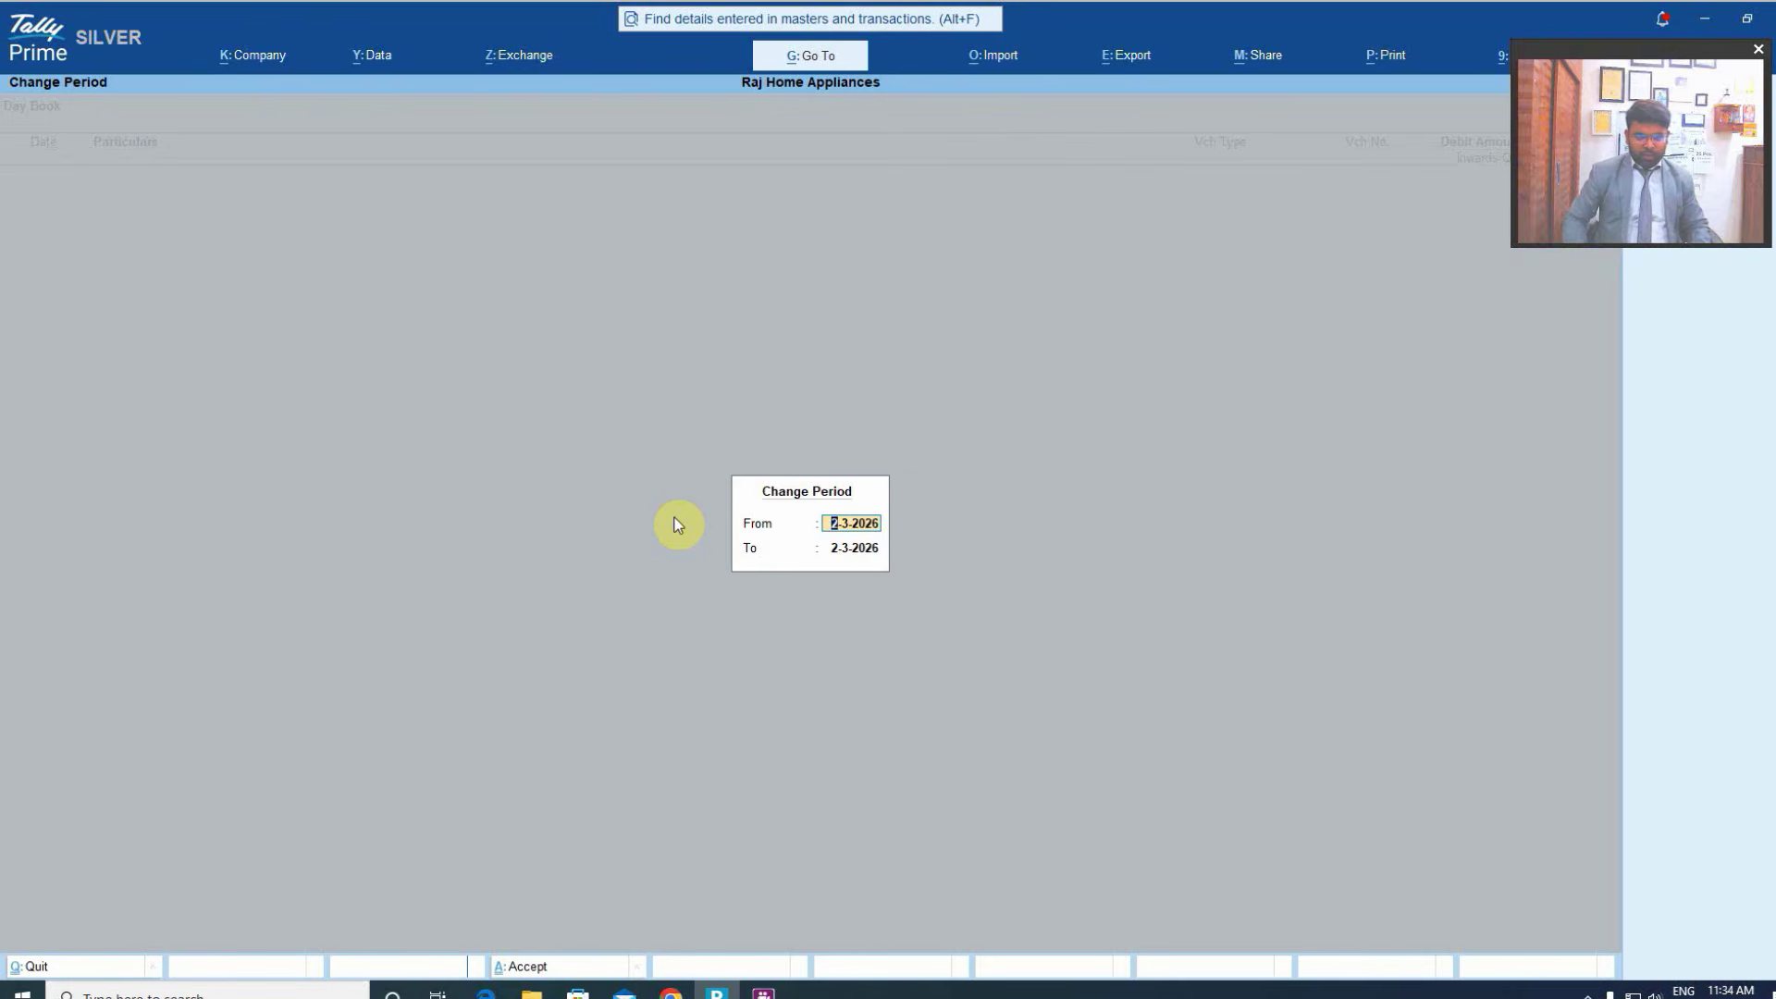
{"action": "key", "text": "BackSpace"}
{"action": "key", "text": "Return"}
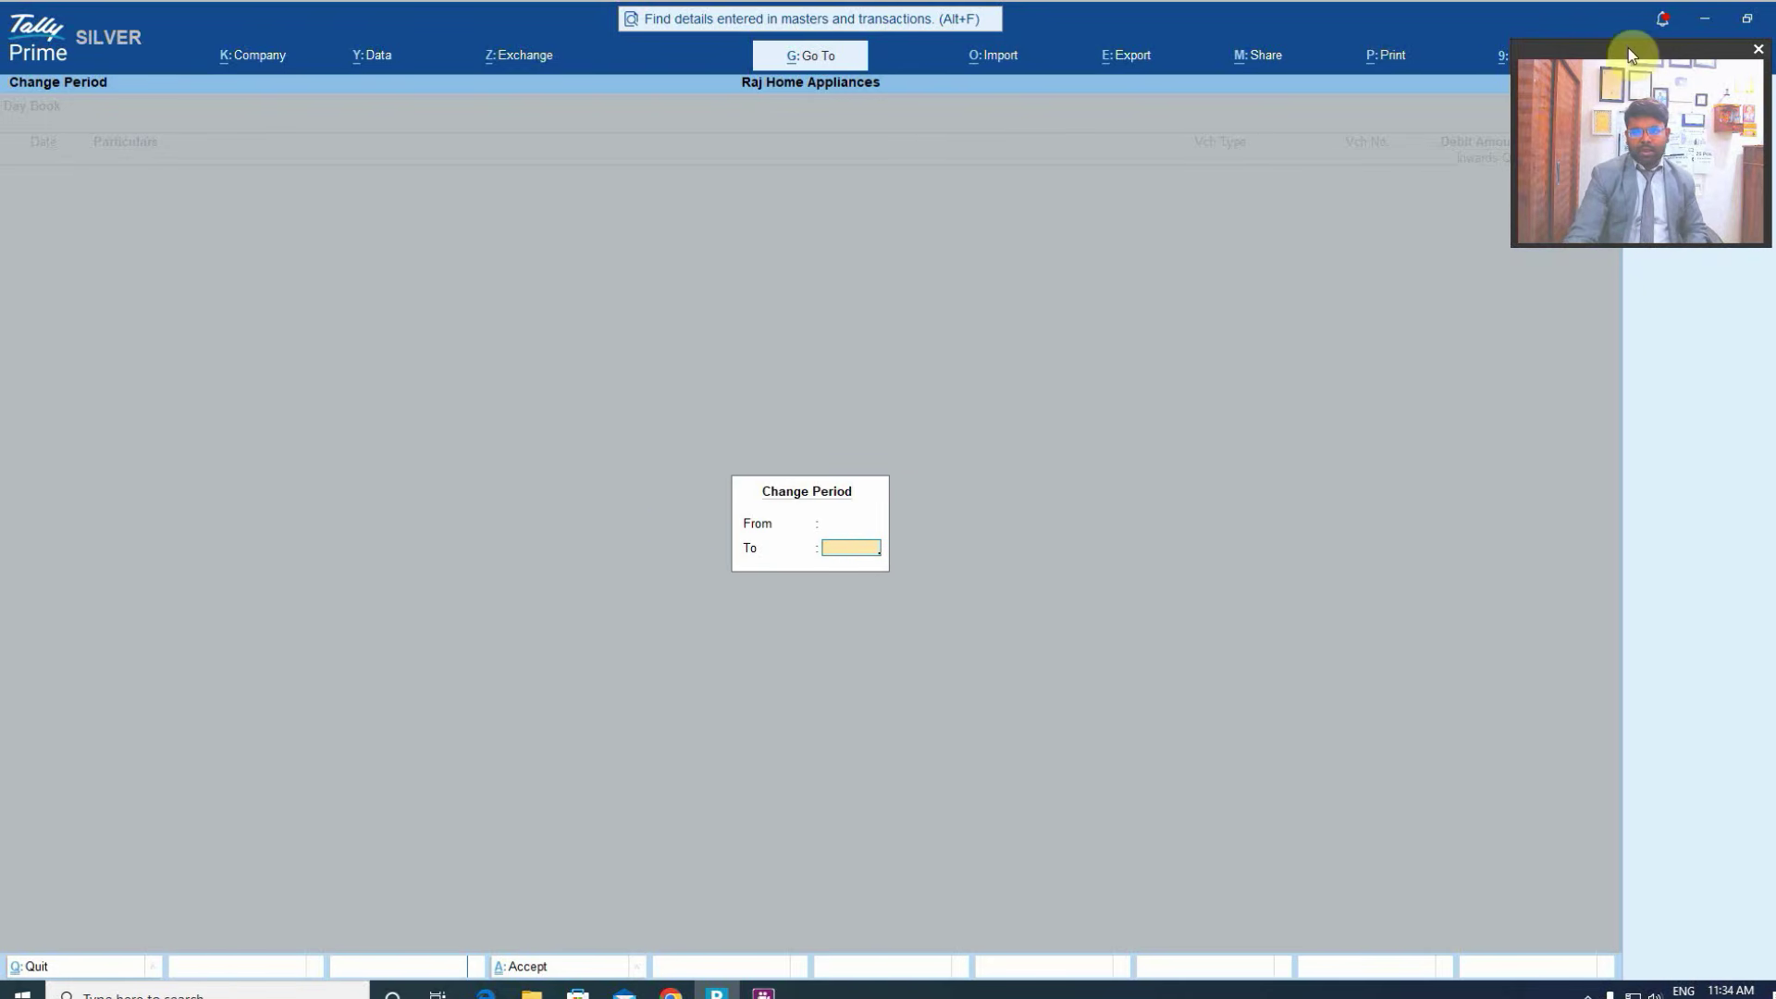
{"action": "key", "text": "Return"}
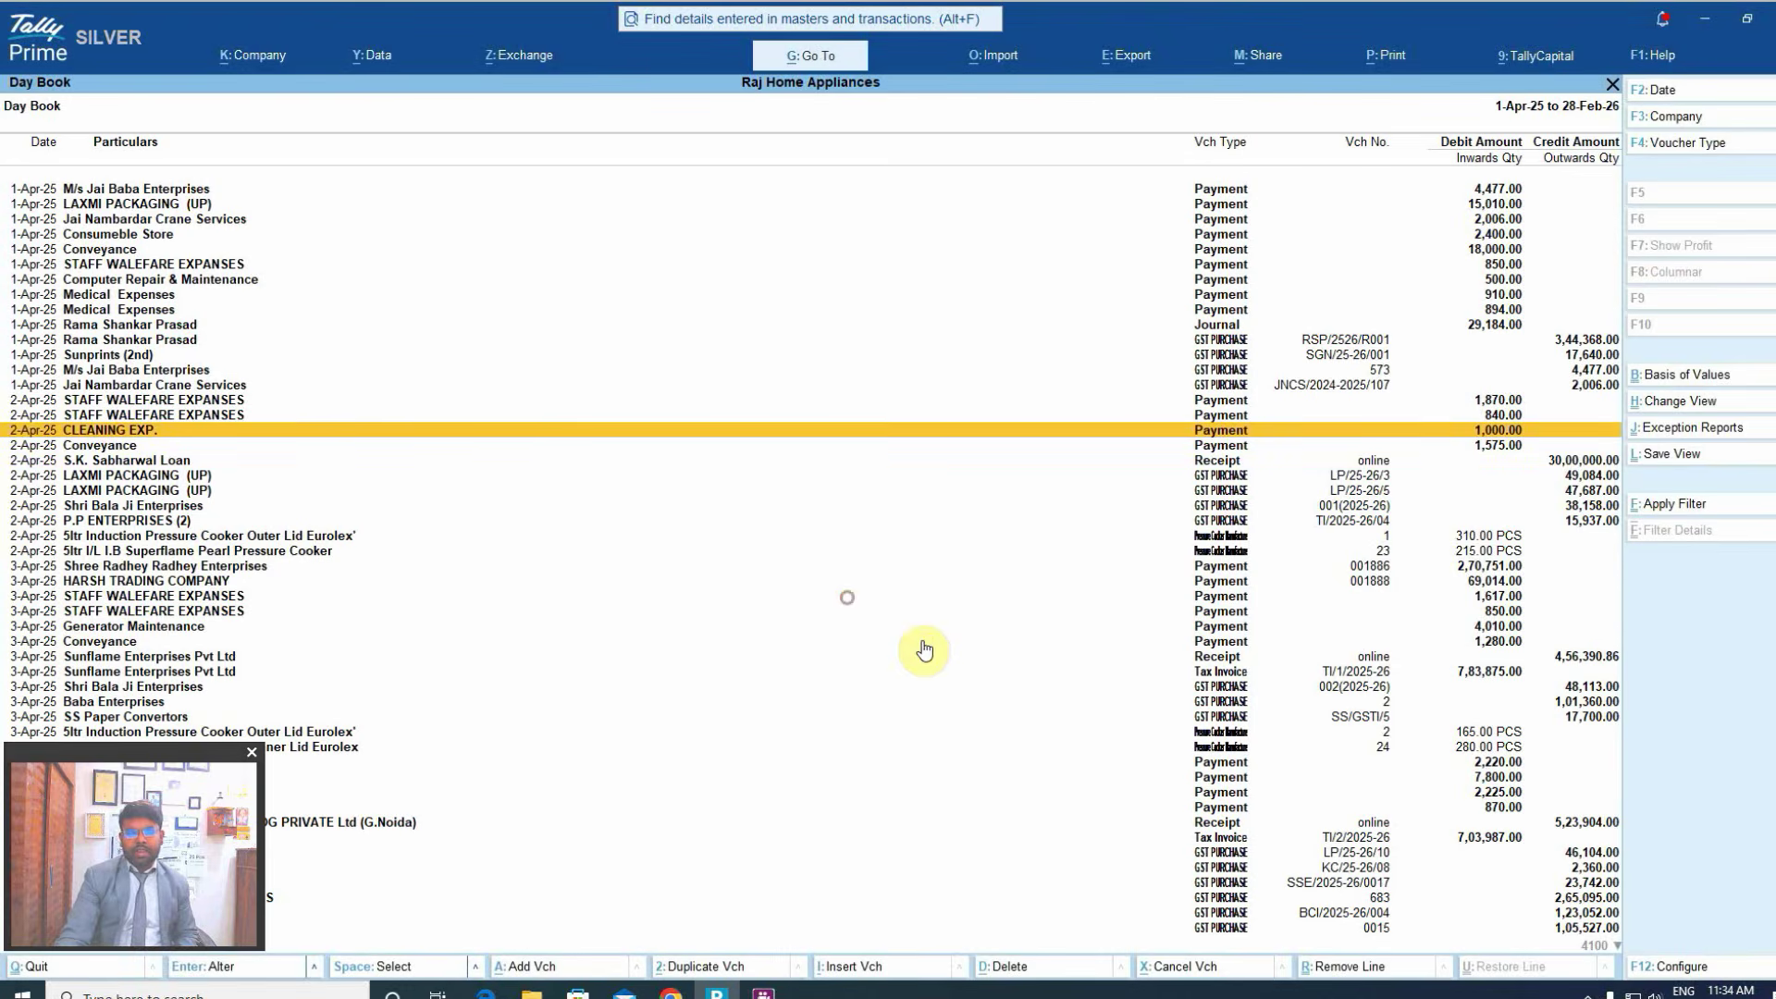
{"action": "left_click", "coordinate": [935, 596]}
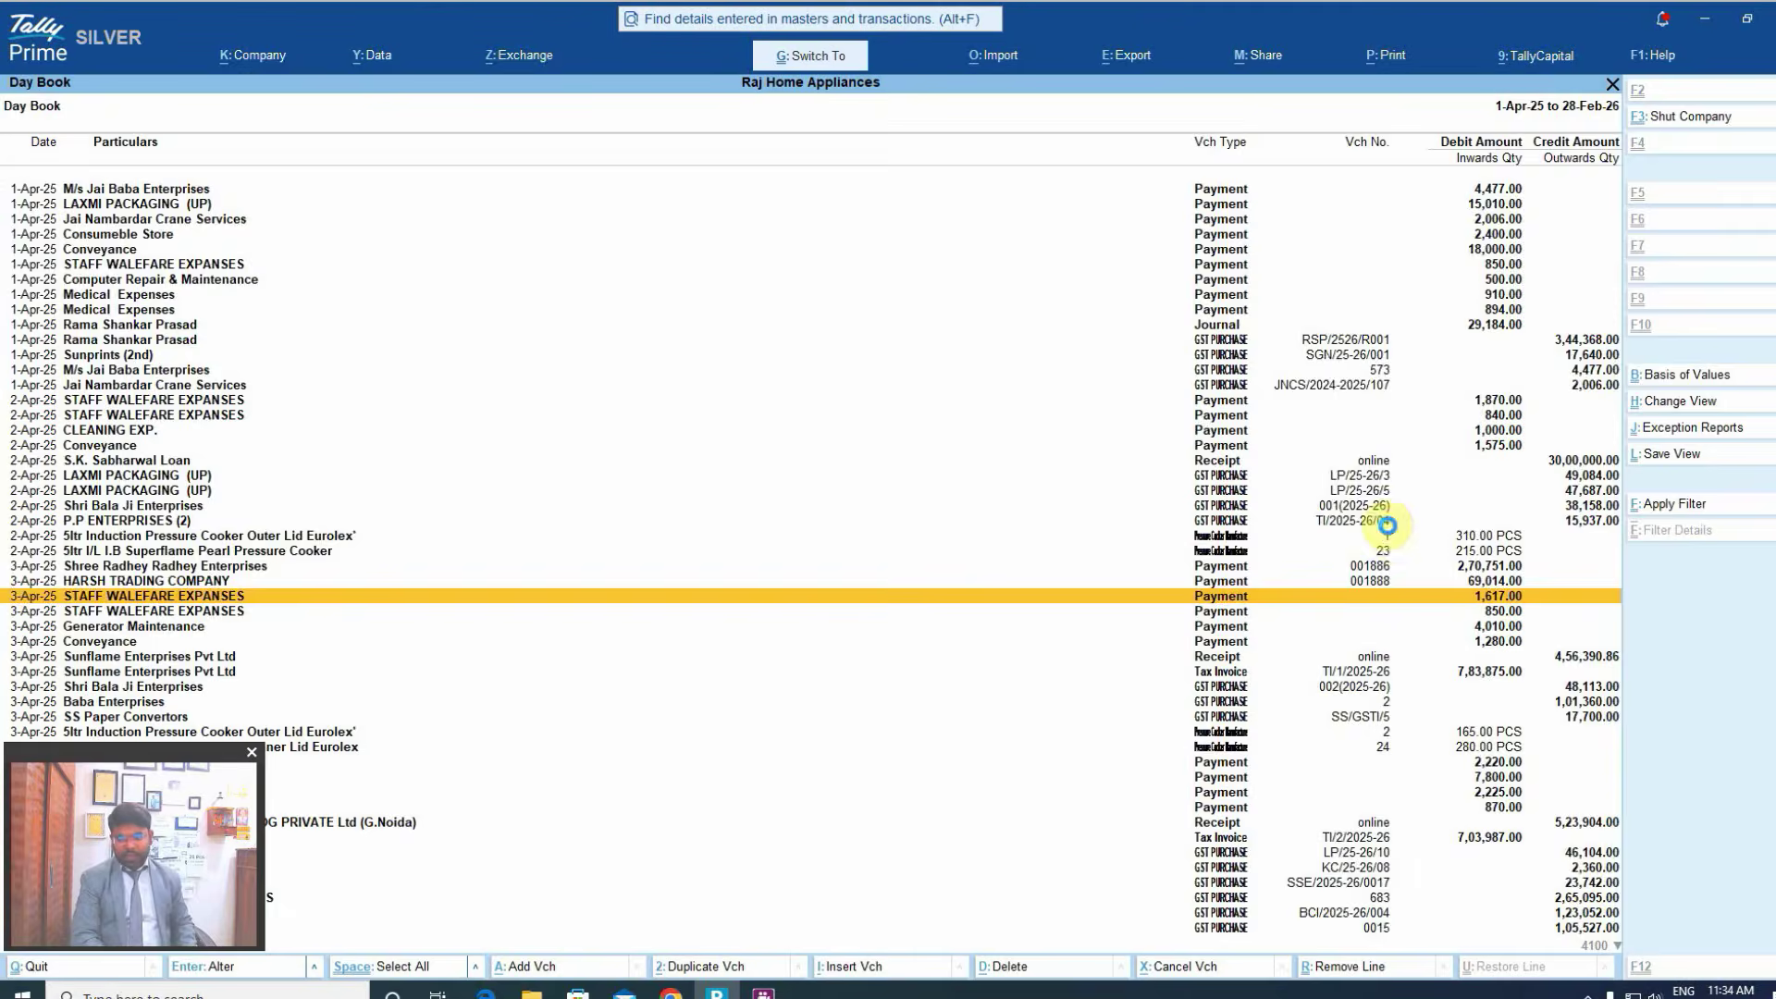
{"action": "key", "text": "ctrl+f"}
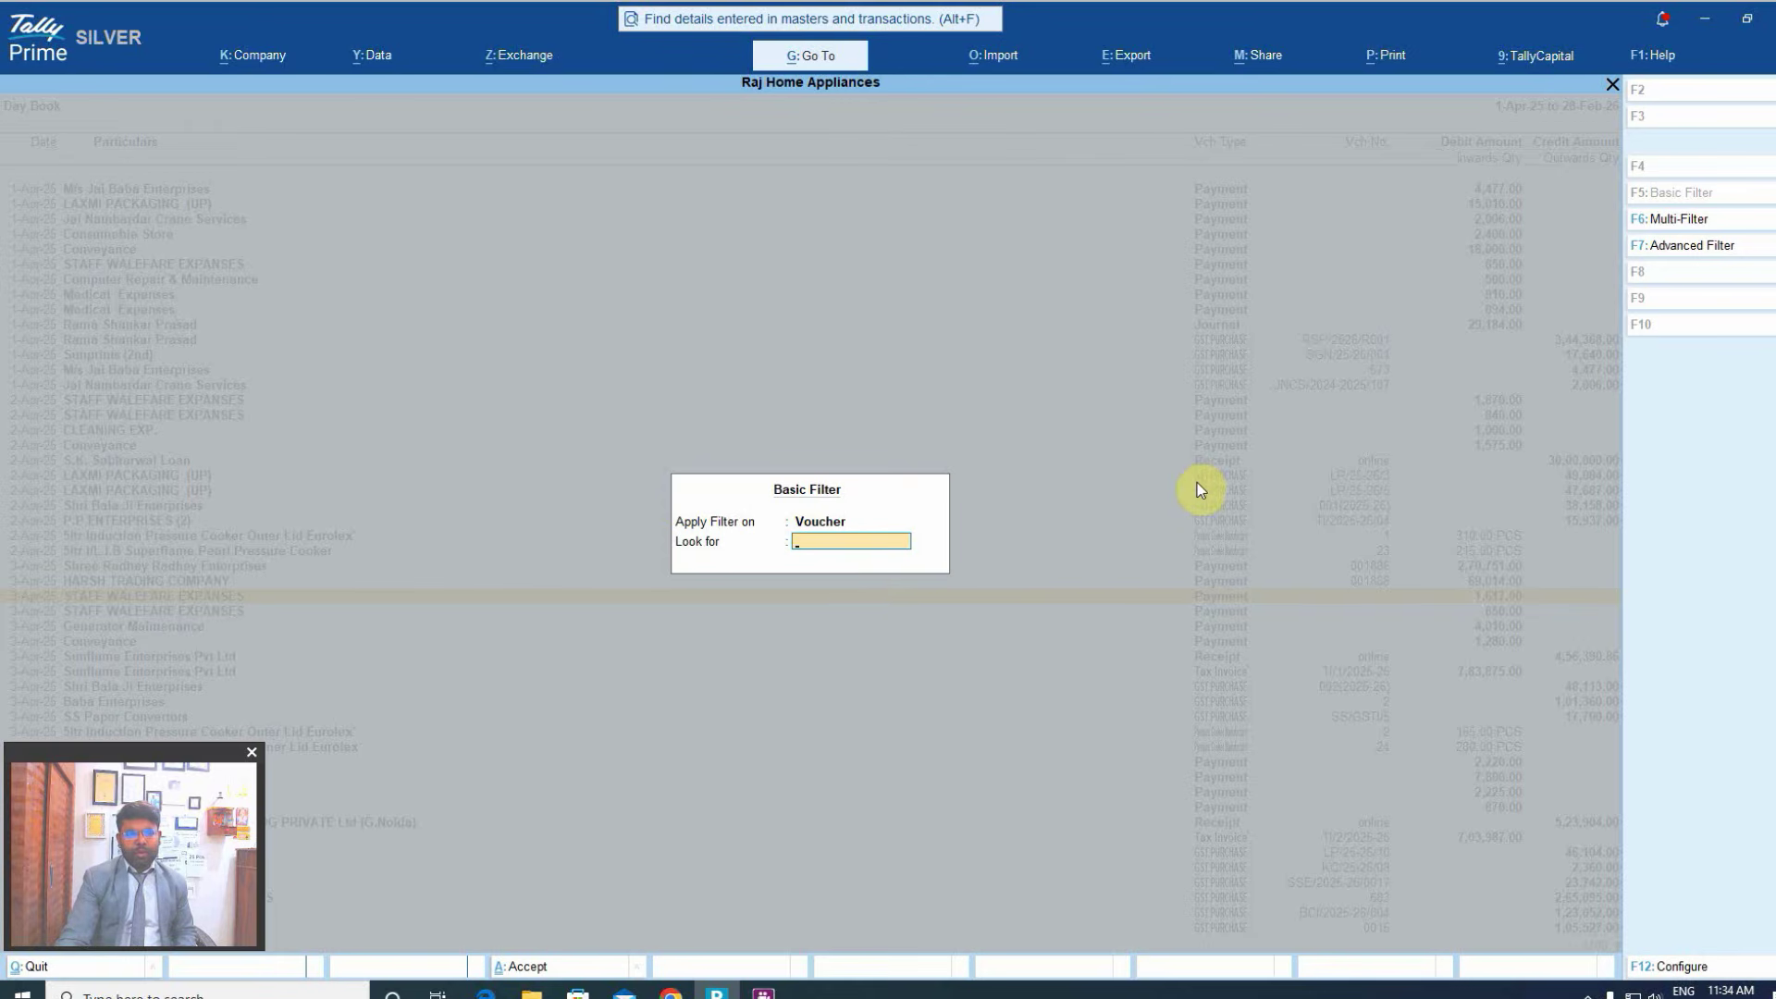
{"action": "key", "text": "Escape"}
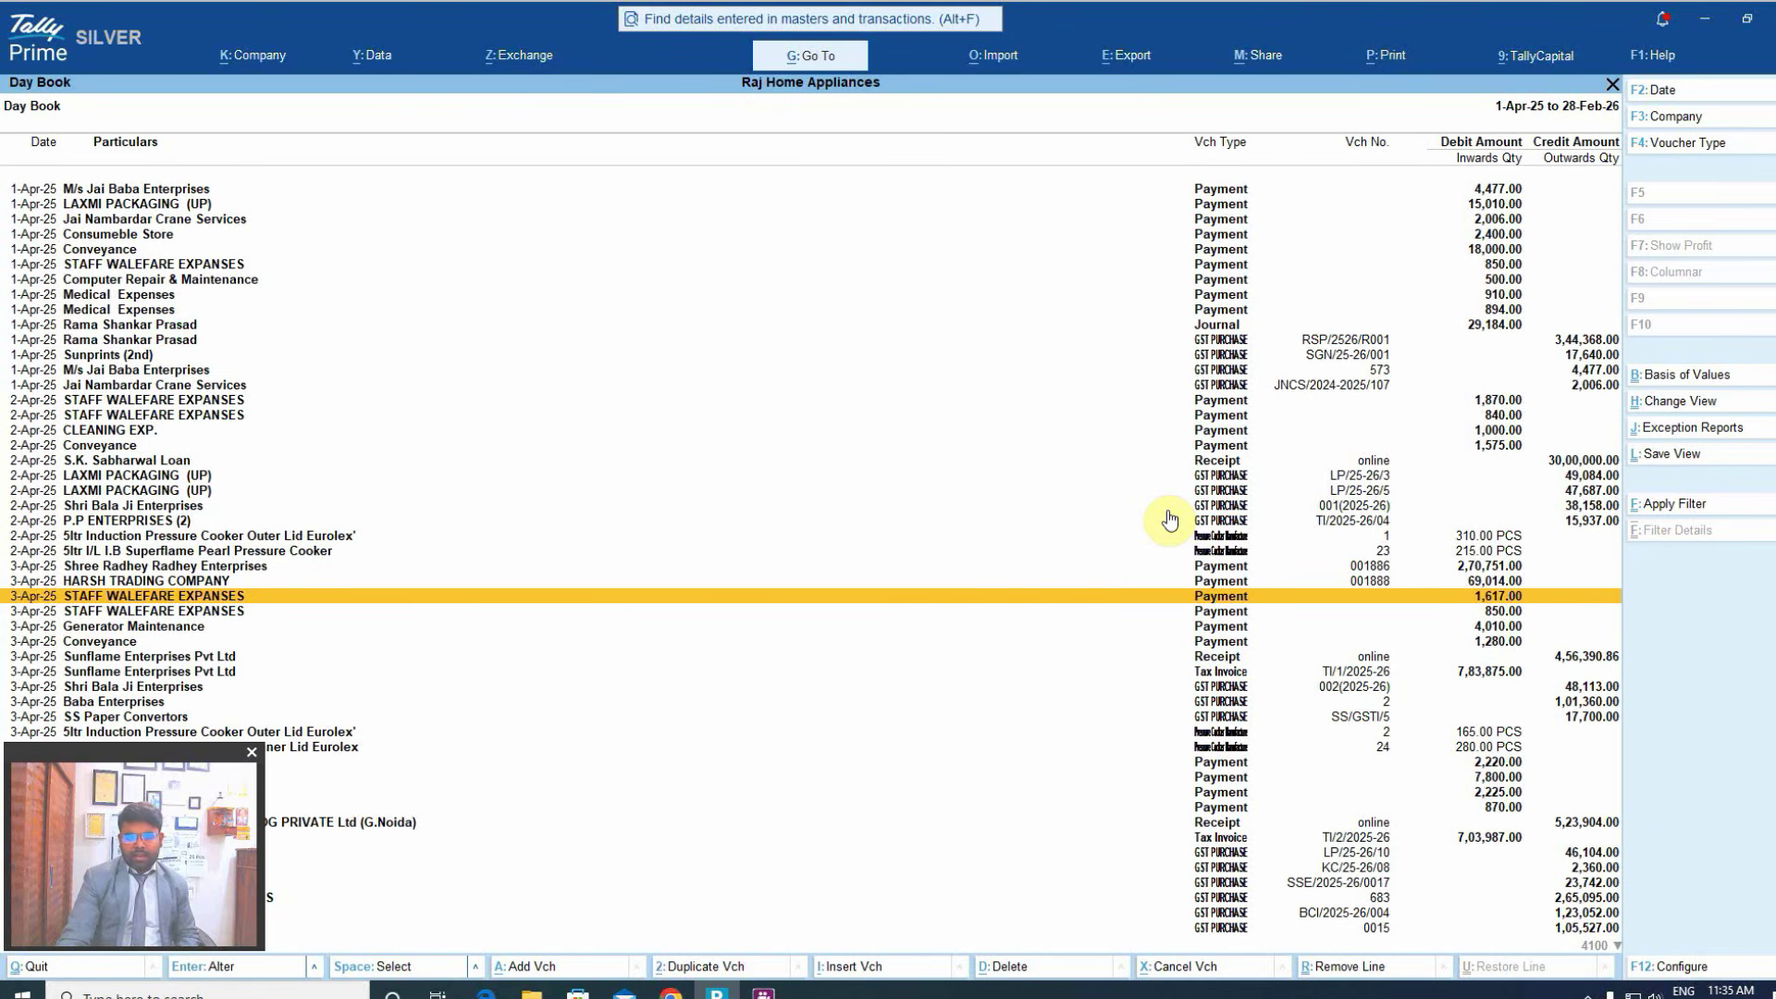
- Look through the unfiltered Day Book entries for early April, examining their particulars and voucher types
{"action": "key", "text": "Down"}
{"action": "key", "text": "Down"}
{"action": "key", "text": "Down"}
{"action": "key", "text": "Down"}
{"action": "key", "text": "Down"}
{"action": "key", "text": "Down"}
{"action": "key", "text": "Down"}
{"action": "key", "text": "Down"}
{"action": "key", "text": "Down"}
{"action": "key", "text": "Down"}
{"action": "key", "text": "Down"}
{"action": "key", "text": "Down"}
{"action": "key", "text": "Down"}
{"action": "key", "text": "Down"}
{"action": "key", "text": "Down"}
{"action": "key", "text": "Down"}
{"action": "key", "text": "Down"}
{"action": "key", "text": "Down"}
{"action": "key", "text": "Down"}
{"action": "key", "text": "Down"}
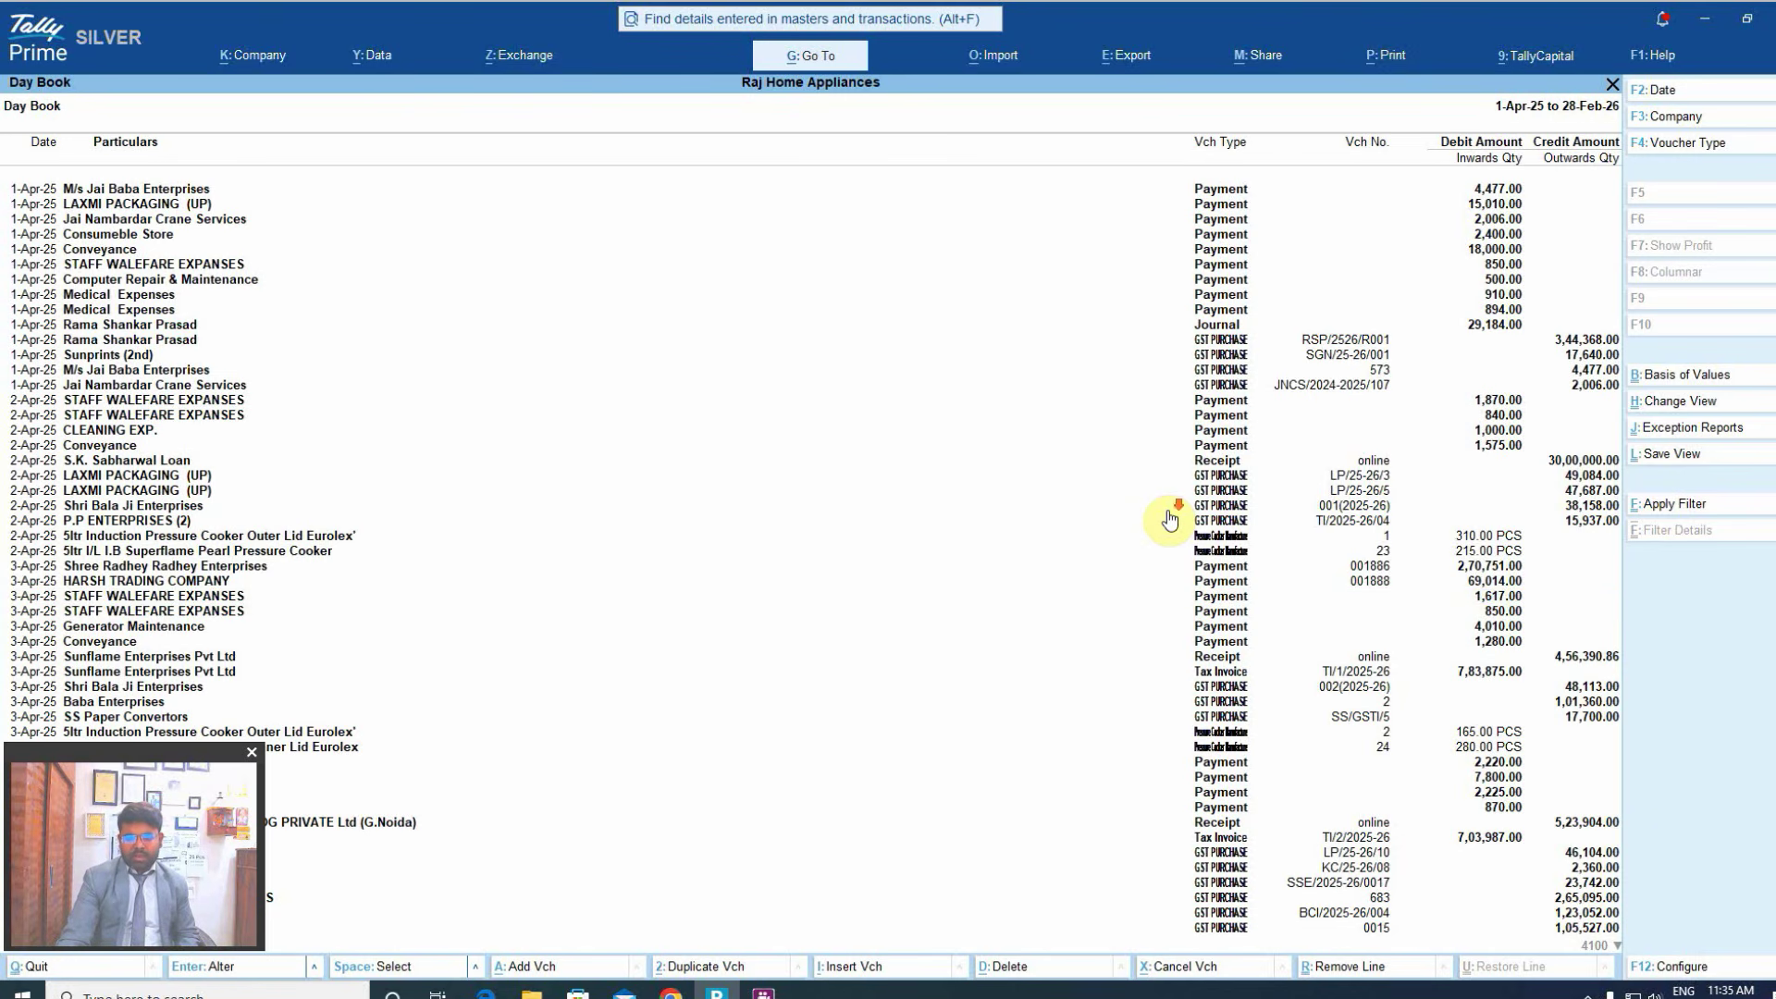
{"action": "key", "text": "Down"}
{"action": "key", "text": "Down"}
{"action": "key", "text": "Down"}
{"action": "key", "text": "Down"}
{"action": "key", "text": "Down"}
{"action": "key", "text": "Down"}
{"action": "key", "text": "Down"}
{"action": "key", "text": "Down"}
{"action": "key", "text": "Down"}
{"action": "key", "text": "Down"}
{"action": "key", "text": "Down"}
{"action": "key", "text": "Down"}
{"action": "key", "text": "Down"}
{"action": "key", "text": "Down"}
{"action": "key", "text": "Down"}
{"action": "key", "text": "Down"}
{"action": "key", "text": "Down"}
{"action": "key", "text": "Down"}
{"action": "key", "text": "Down"}
{"action": "key", "text": "Down"}
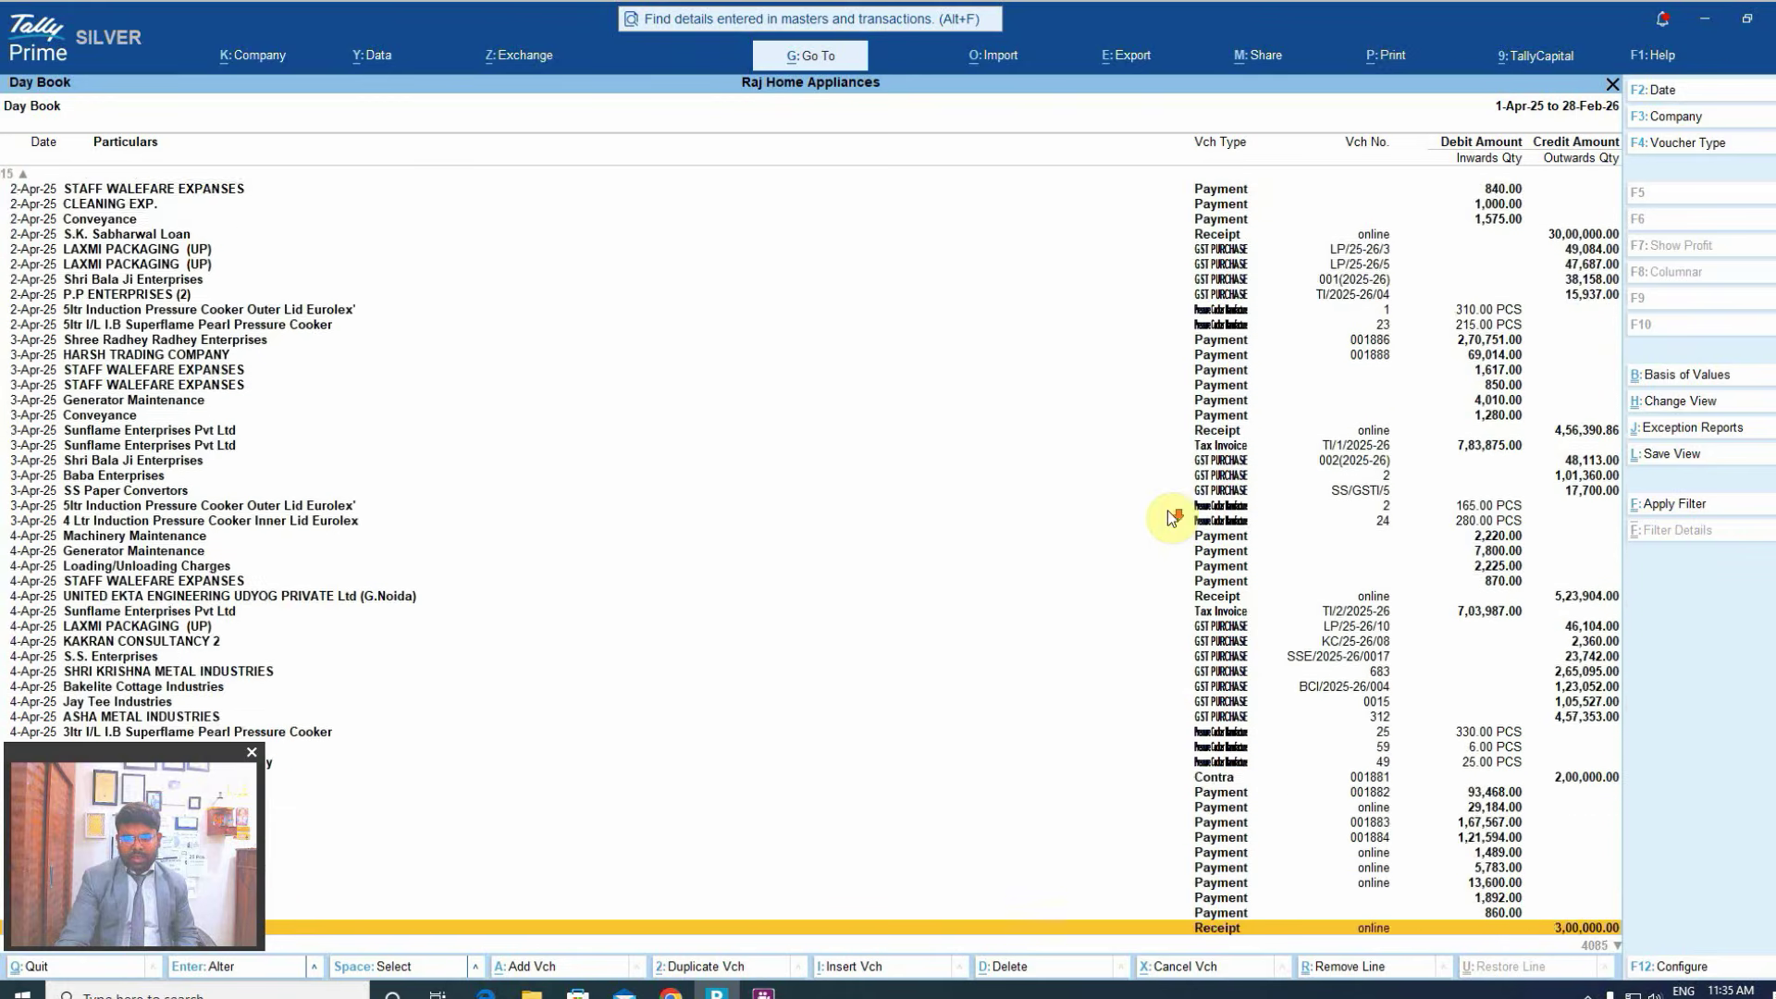
{"action": "key", "text": "Up"}
{"action": "key", "text": "Up"}
{"action": "key", "text": "Up"}
{"action": "key", "text": "Up"}
{"action": "key", "text": "Up"}
{"action": "key", "text": "Up"}
{"action": "key", "text": "Up"}
{"action": "key", "text": "Up"}
{"action": "key", "text": "Up"}
{"action": "key", "text": "Up"}
{"action": "key", "text": "Up"}
{"action": "key", "text": "Up"}
{"action": "key", "text": "Up"}
{"action": "key", "text": "Up"}
{"action": "key", "text": "Up"}
{"action": "key", "text": "Up"}
{"action": "key", "text": "Up"}
{"action": "key", "text": "Up"}
{"action": "key", "text": "Up"}
{"action": "key", "text": "Up"}
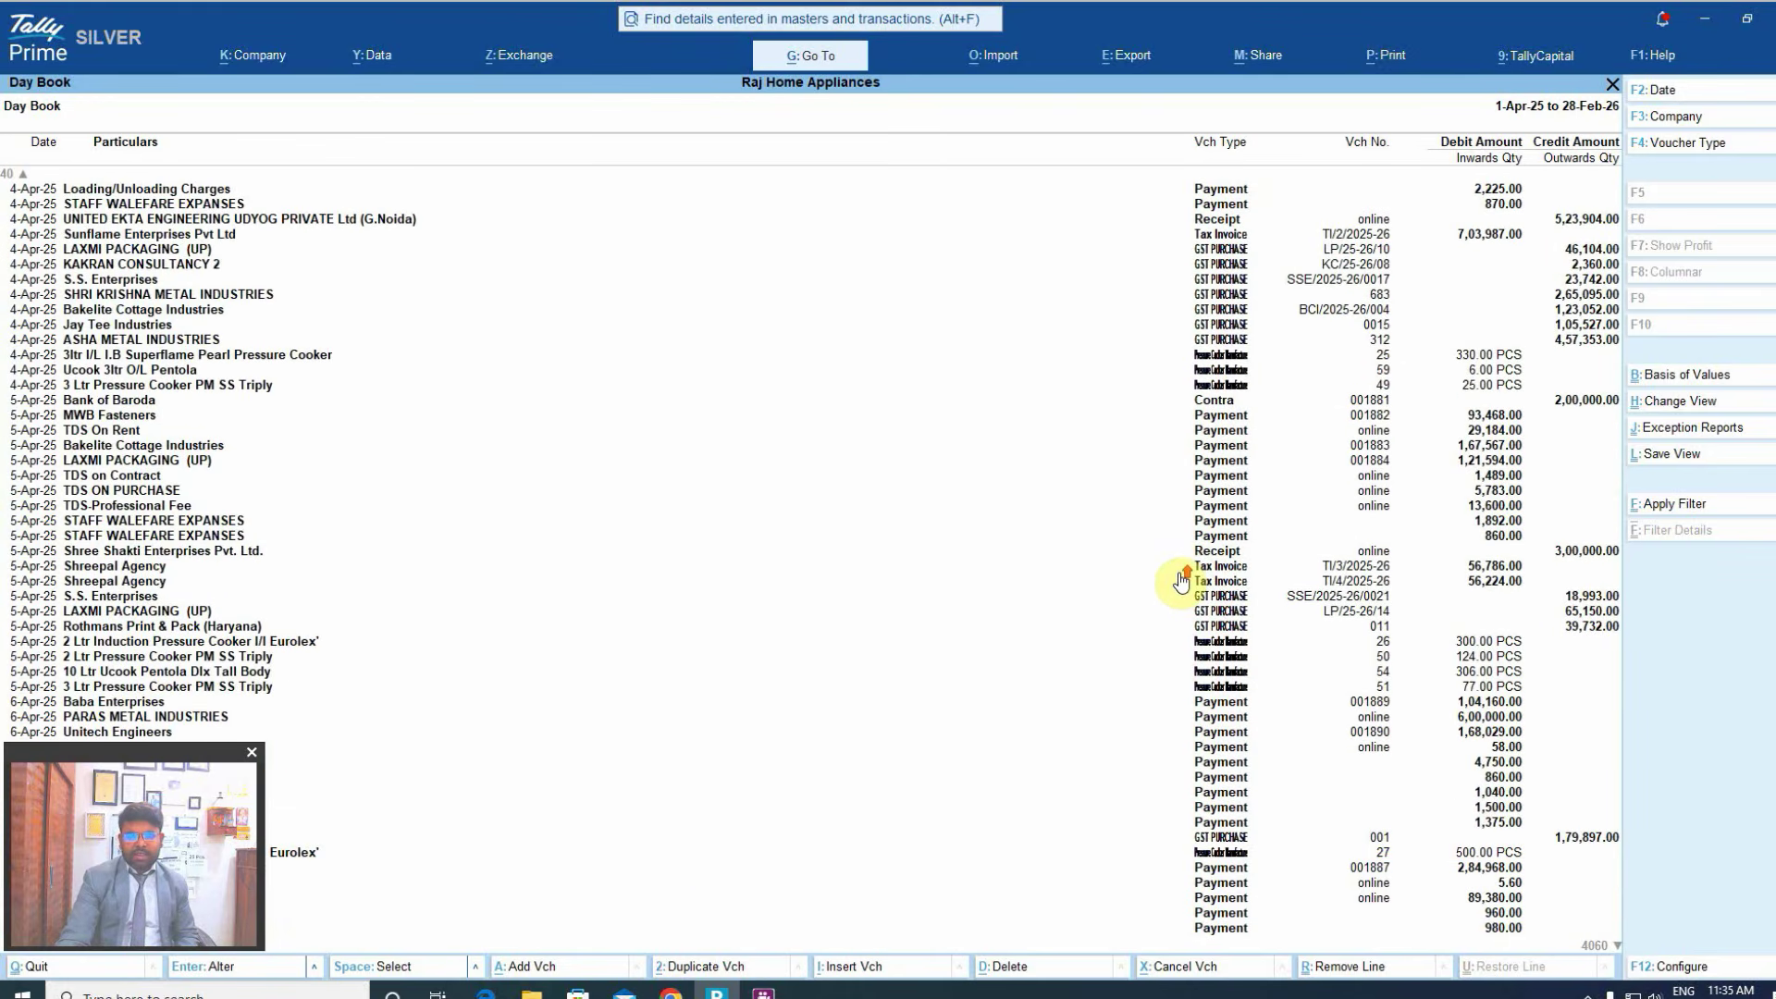
{"action": "key", "text": "Up"}
{"action": "key", "text": "Up"}
{"action": "key", "text": "Up"}
{"action": "key", "text": "Up"}
{"action": "key", "text": "Up"}
{"action": "key", "text": "Up"}
{"action": "key", "text": "Up"}
{"action": "key", "text": "Up"}
{"action": "key", "text": "Up"}
{"action": "key", "text": "Up"}
{"action": "key", "text": "Up"}
{"action": "key", "text": "Up"}
{"action": "key", "text": "Up"}
{"action": "key", "text": "Up"}
{"action": "key", "text": "Up"}
{"action": "key", "text": "Up"}
{"action": "key", "text": "Up"}
{"action": "key", "text": "Up"}
{"action": "key", "text": "Up"}
{"action": "key", "text": "Up"}
{"action": "key", "text": "Up"}
{"action": "key", "text": "Up"}
{"action": "key", "text": "Up"}
{"action": "key", "text": "Up"}
{"action": "key", "text": "Up"}
{"action": "key", "text": "Up"}
{"action": "key", "text": "Up"}
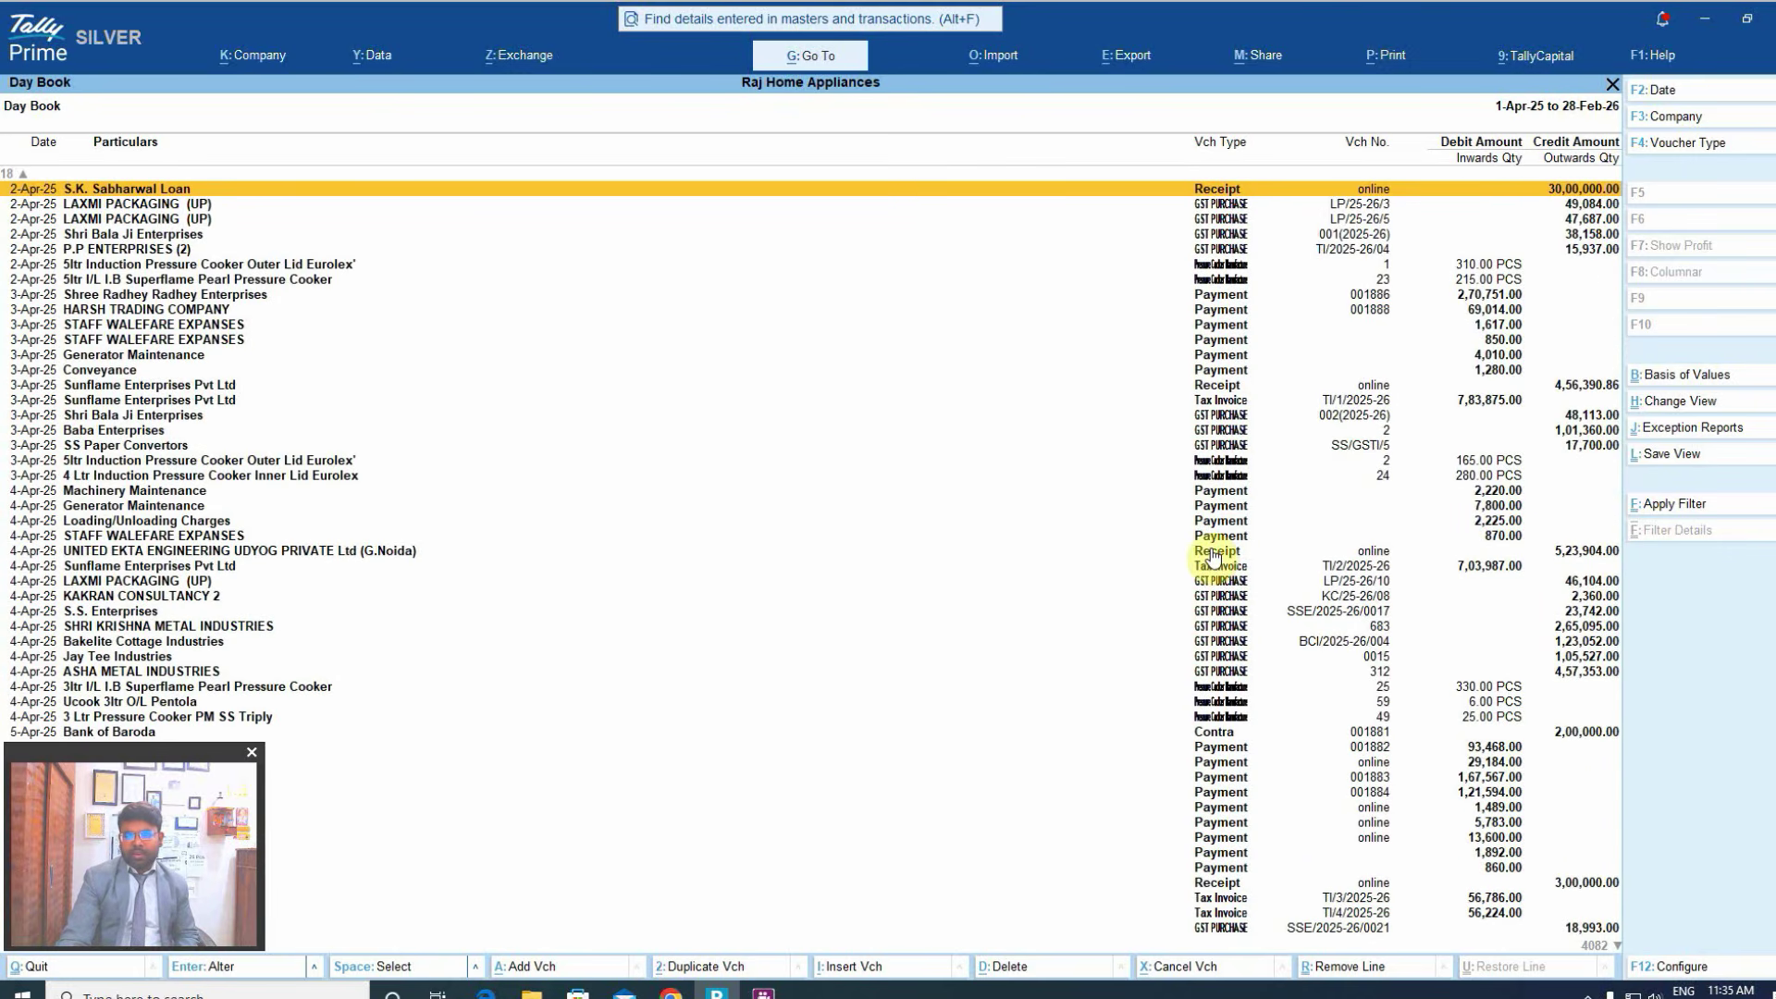
- Apply a basic filter to the Day Book that looks for "Cash" in the vouchers
{"action": "left_click", "coordinate": [1679, 505]}
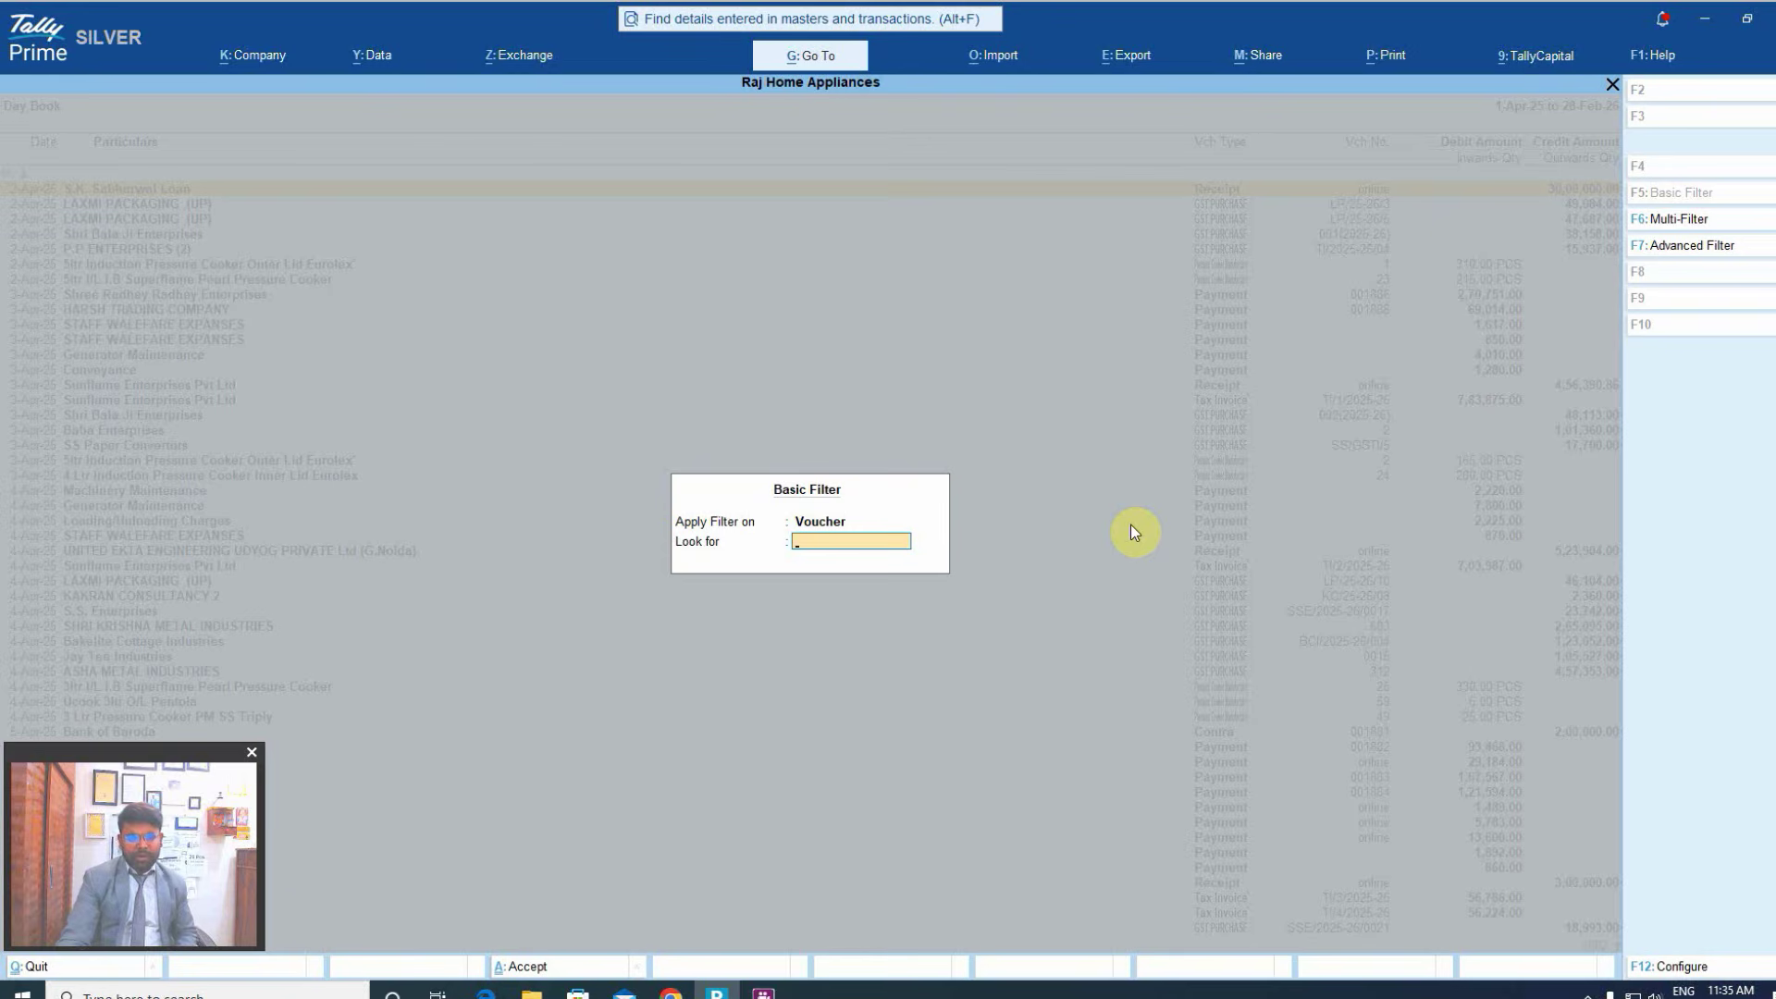
{"action": "type", "text": "Cash"}
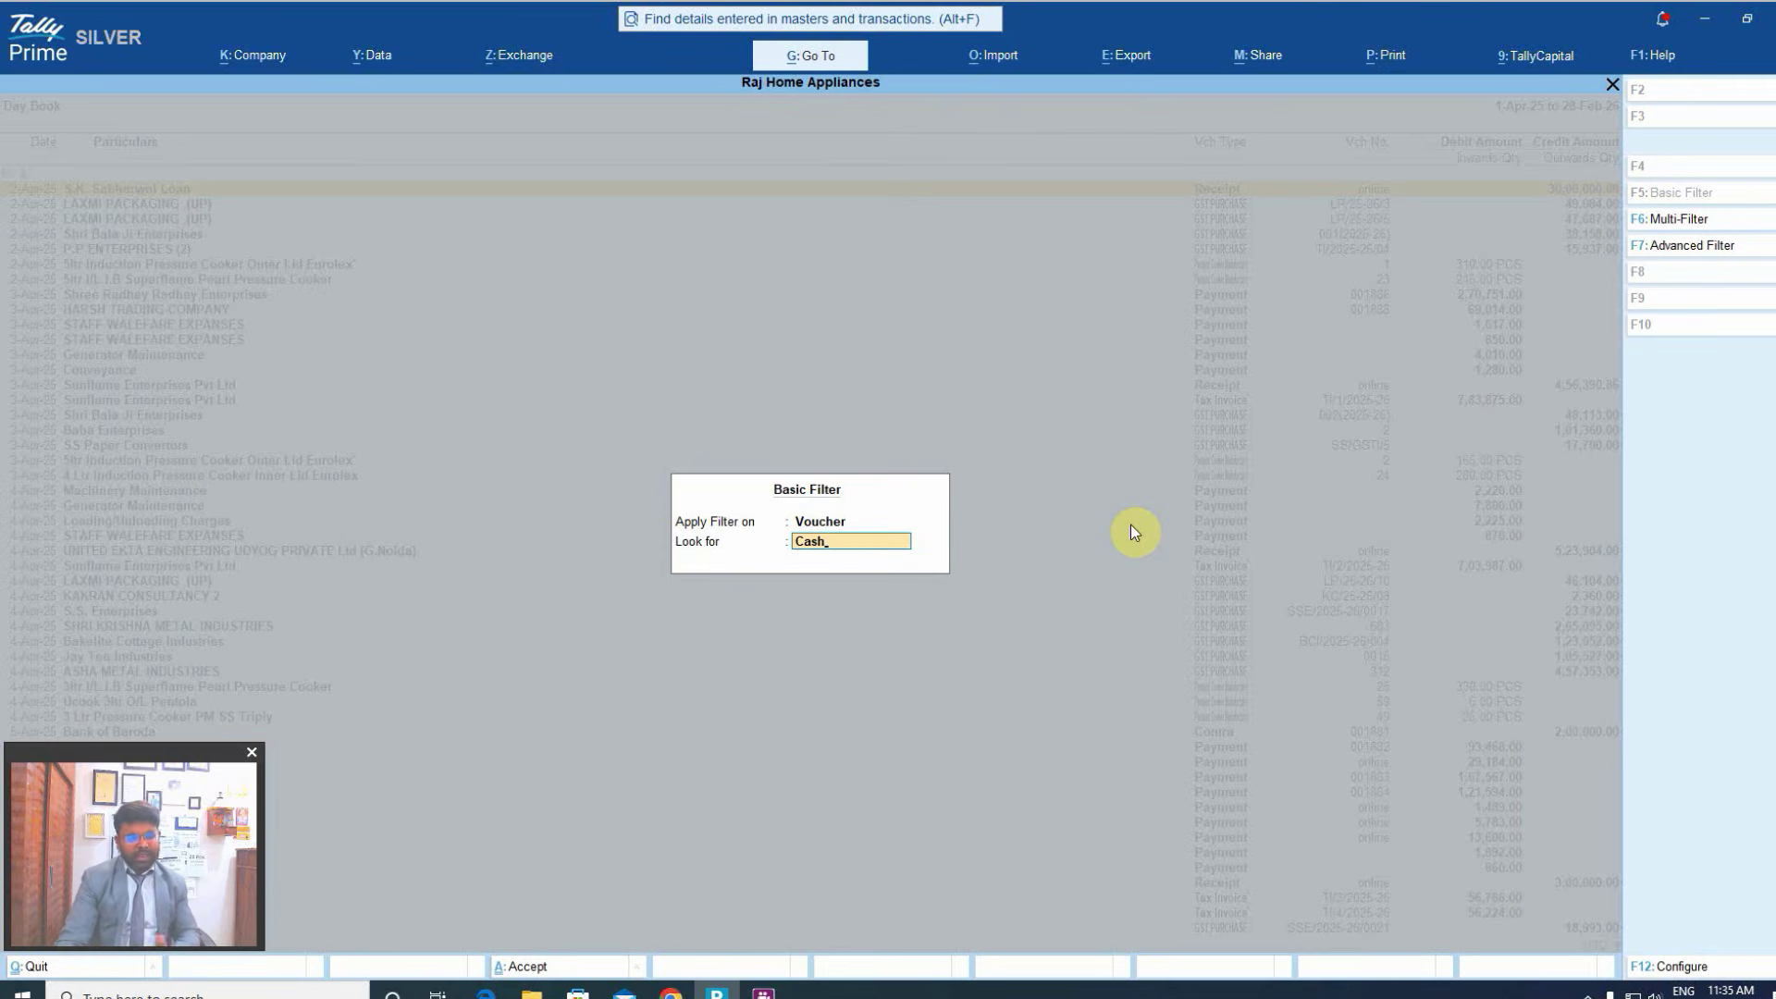
{"action": "key", "text": "Return"}
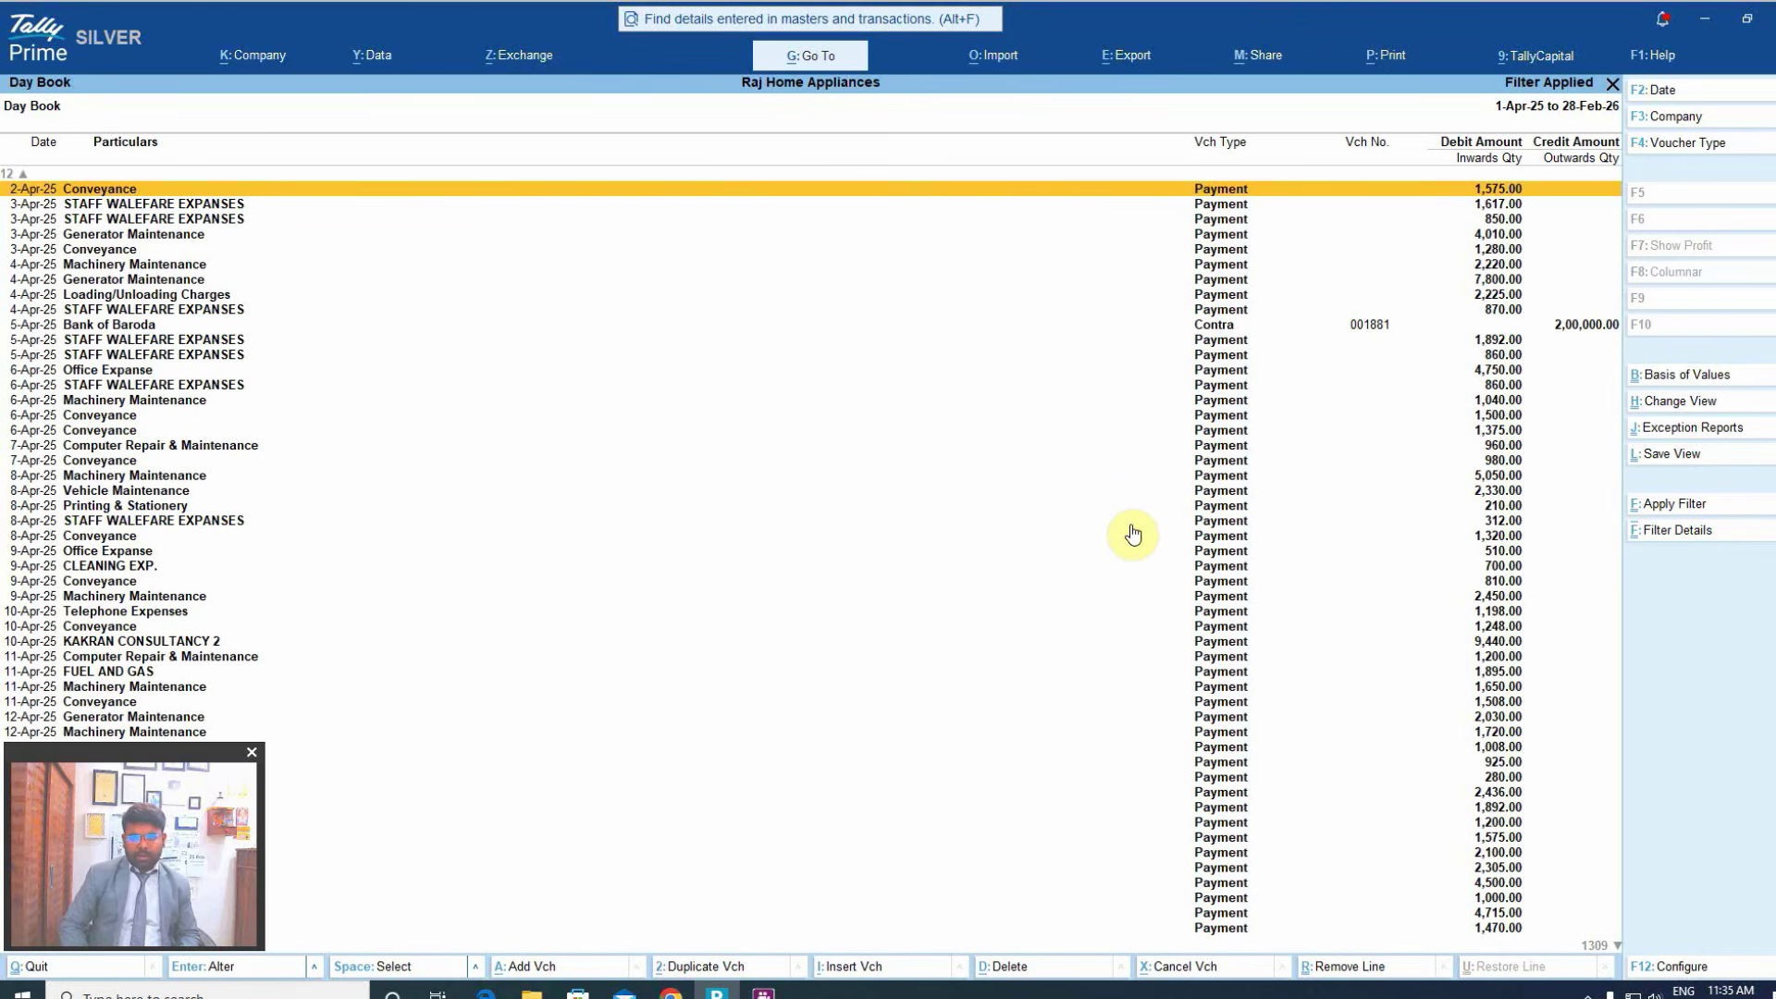
- Inspect the Generator Maintenance payment voucher of 4-Apr-25 from the filtered Day Book and close it
{"action": "key", "text": "Down"}
{"action": "key", "text": "Down"}
{"action": "key", "text": "Down"}
{"action": "key", "text": "Down"}
{"action": "key", "text": "Down"}
{"action": "key", "text": "Down"}
{"action": "key", "text": "Return"}
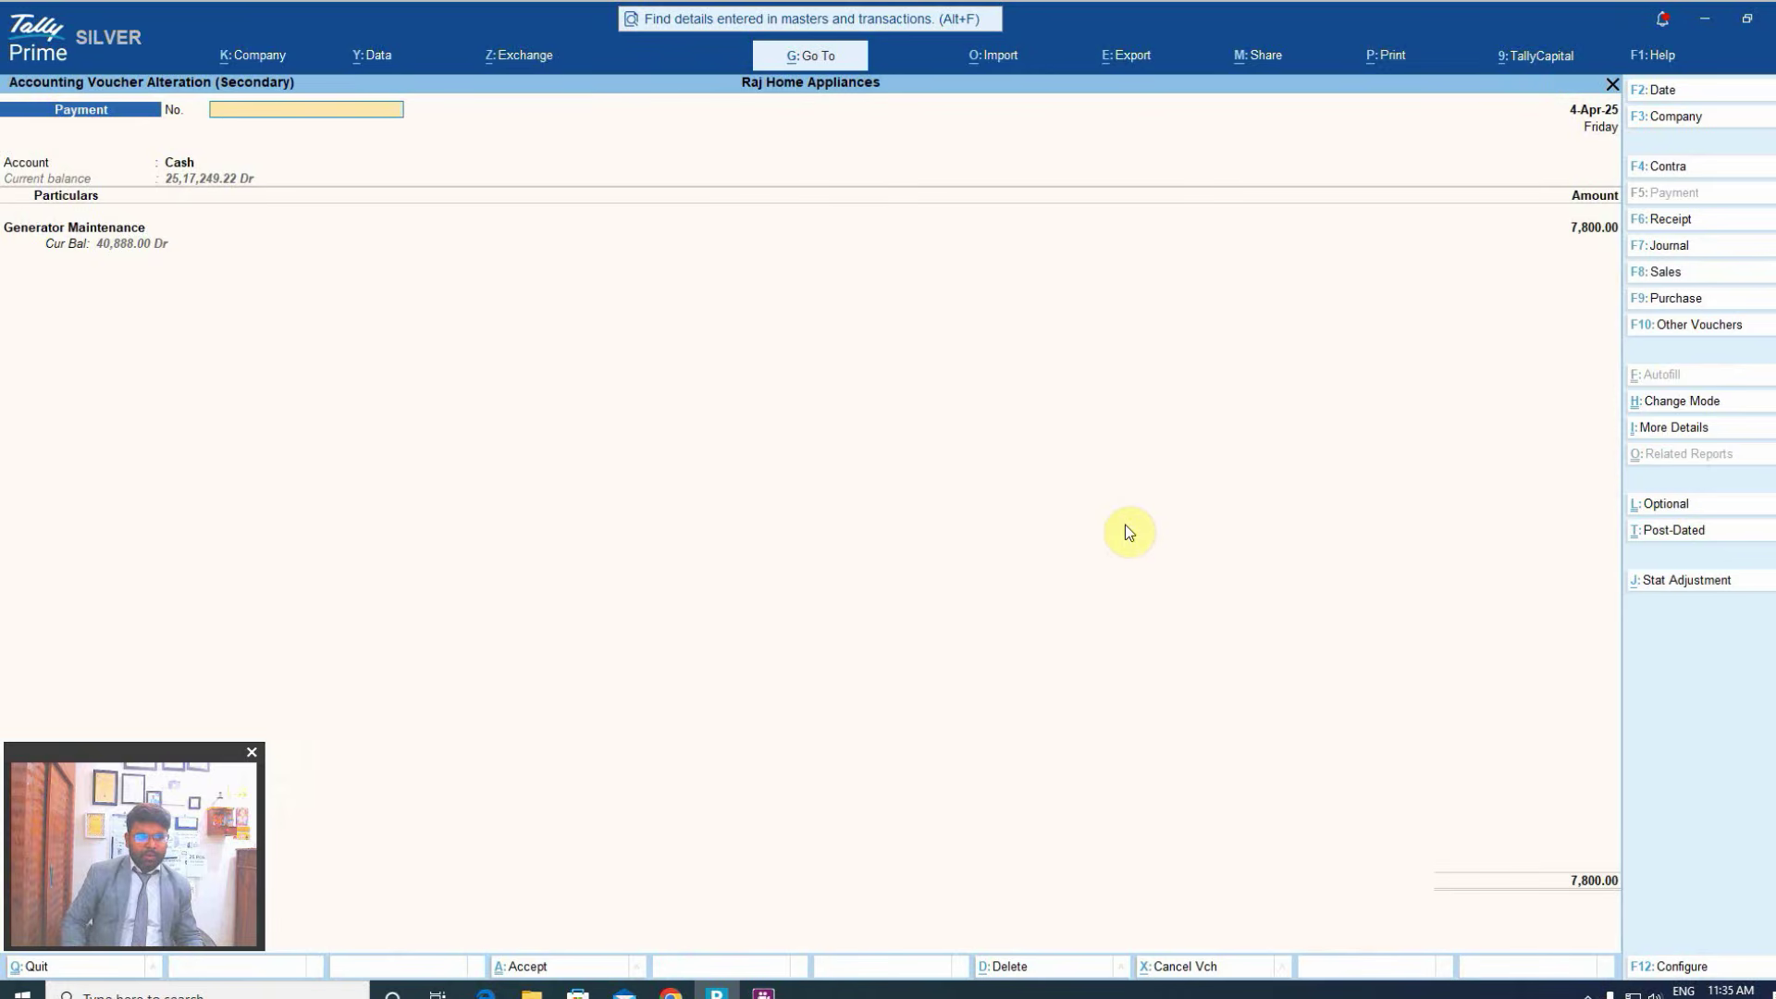
{"action": "key", "text": "Escape"}
- Inspect the Bank of Baroda contra voucher of 5-Apr-25 to check its account, and close it
{"action": "key", "text": "Down"}
{"action": "key", "text": "Down"}
{"action": "key", "text": "Down"}
{"action": "key", "text": "Down"}
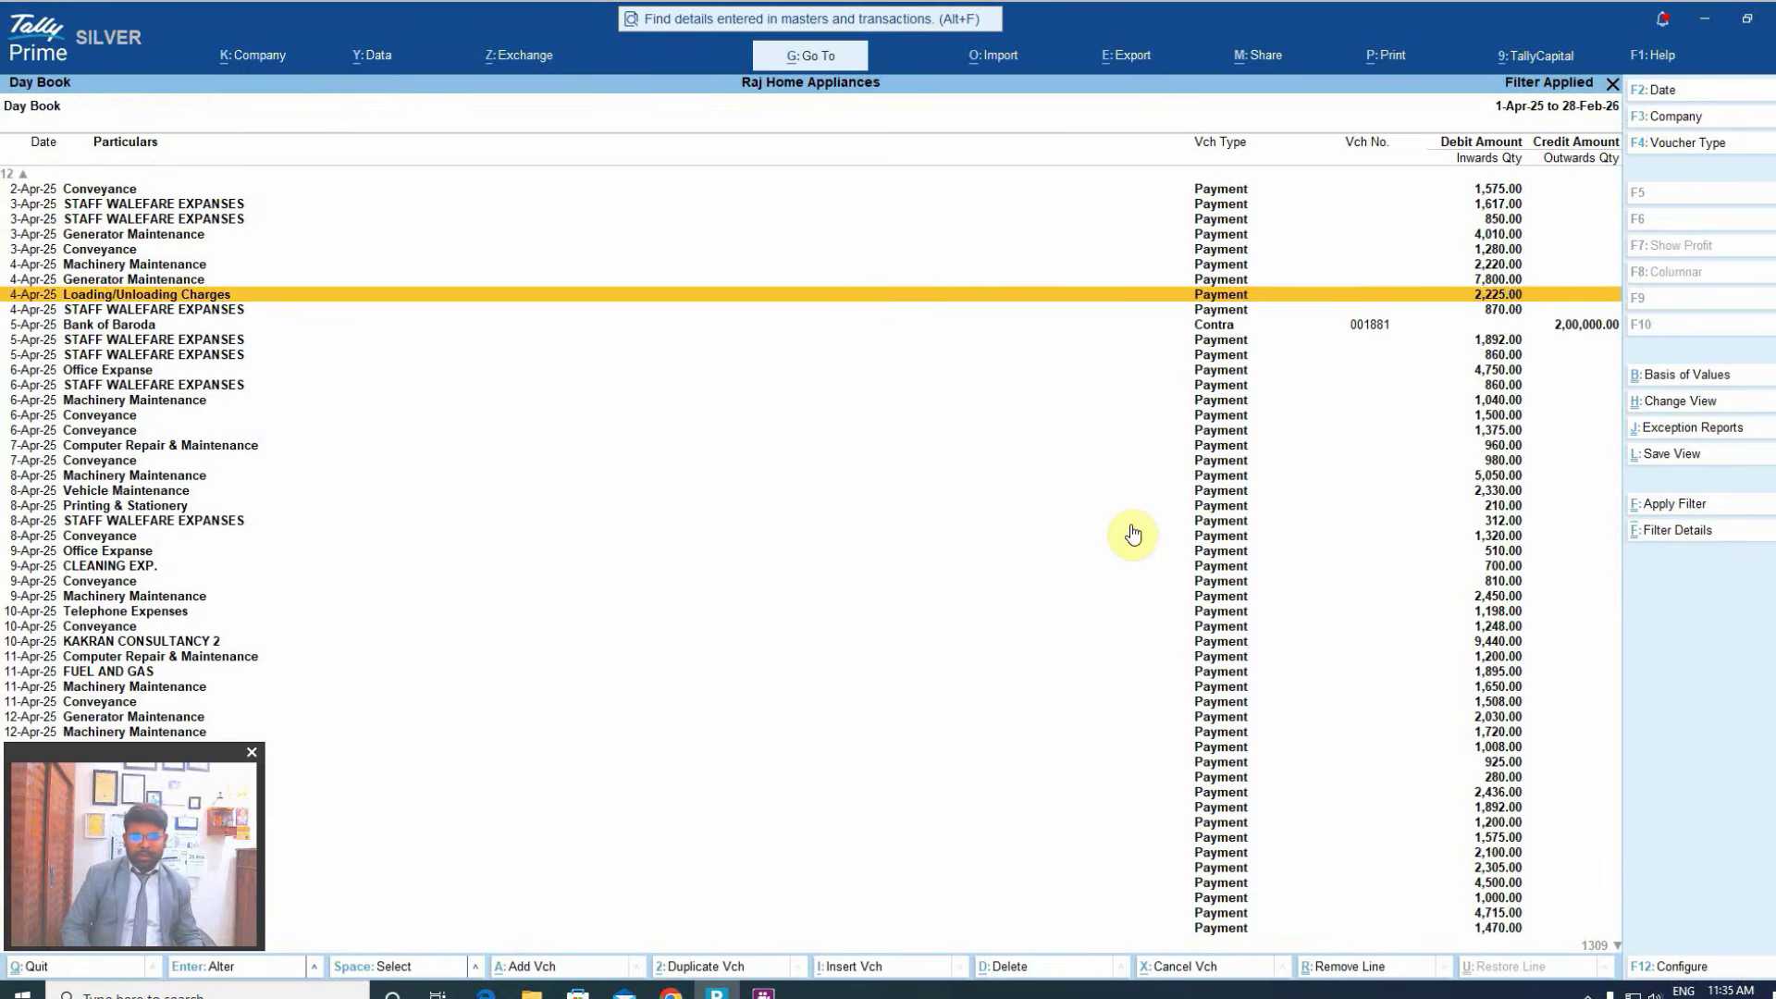
{"action": "key", "text": "Up"}
{"action": "key", "text": "Return"}
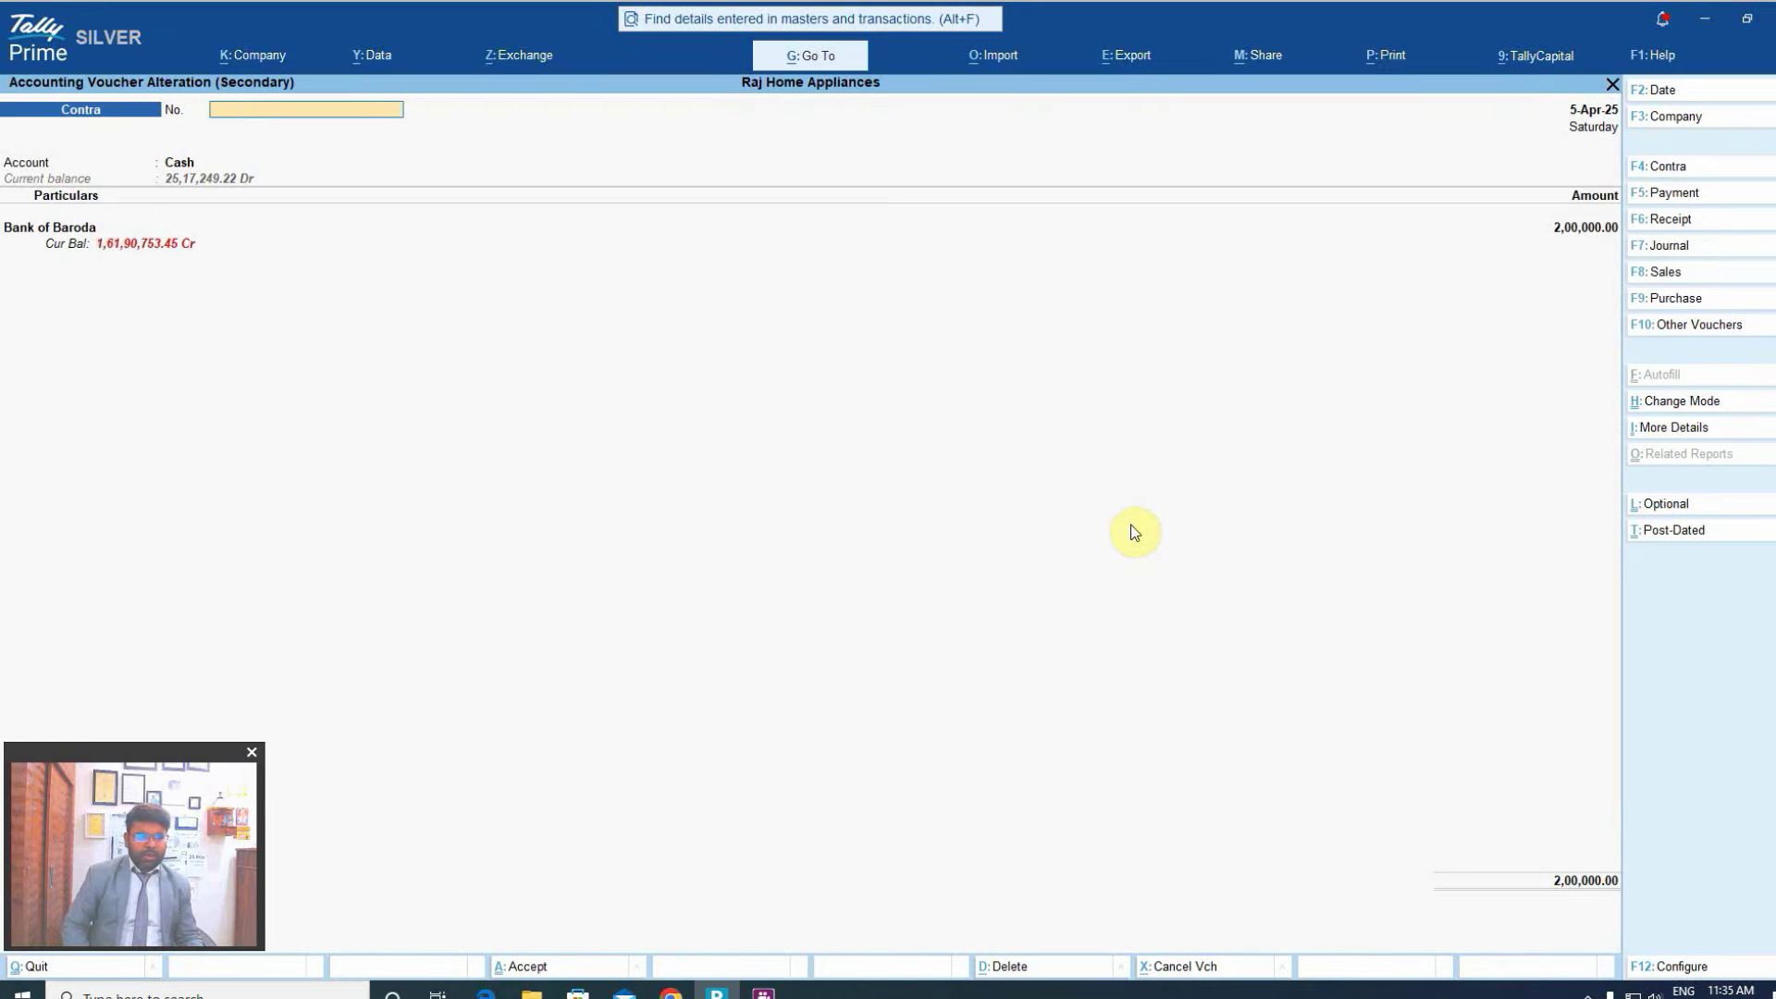
{"action": "key", "text": "Escape"}
- Inspect the first Conveyance payment voucher of 6-Apr-25 to check its account, and close it
{"action": "key", "text": "Down"}
{"action": "key", "text": "Down"}
{"action": "key", "text": "Down"}
{"action": "key", "text": "Down"}
{"action": "key", "text": "Down"}
{"action": "key", "text": "Down"}
{"action": "key", "text": "Return"}
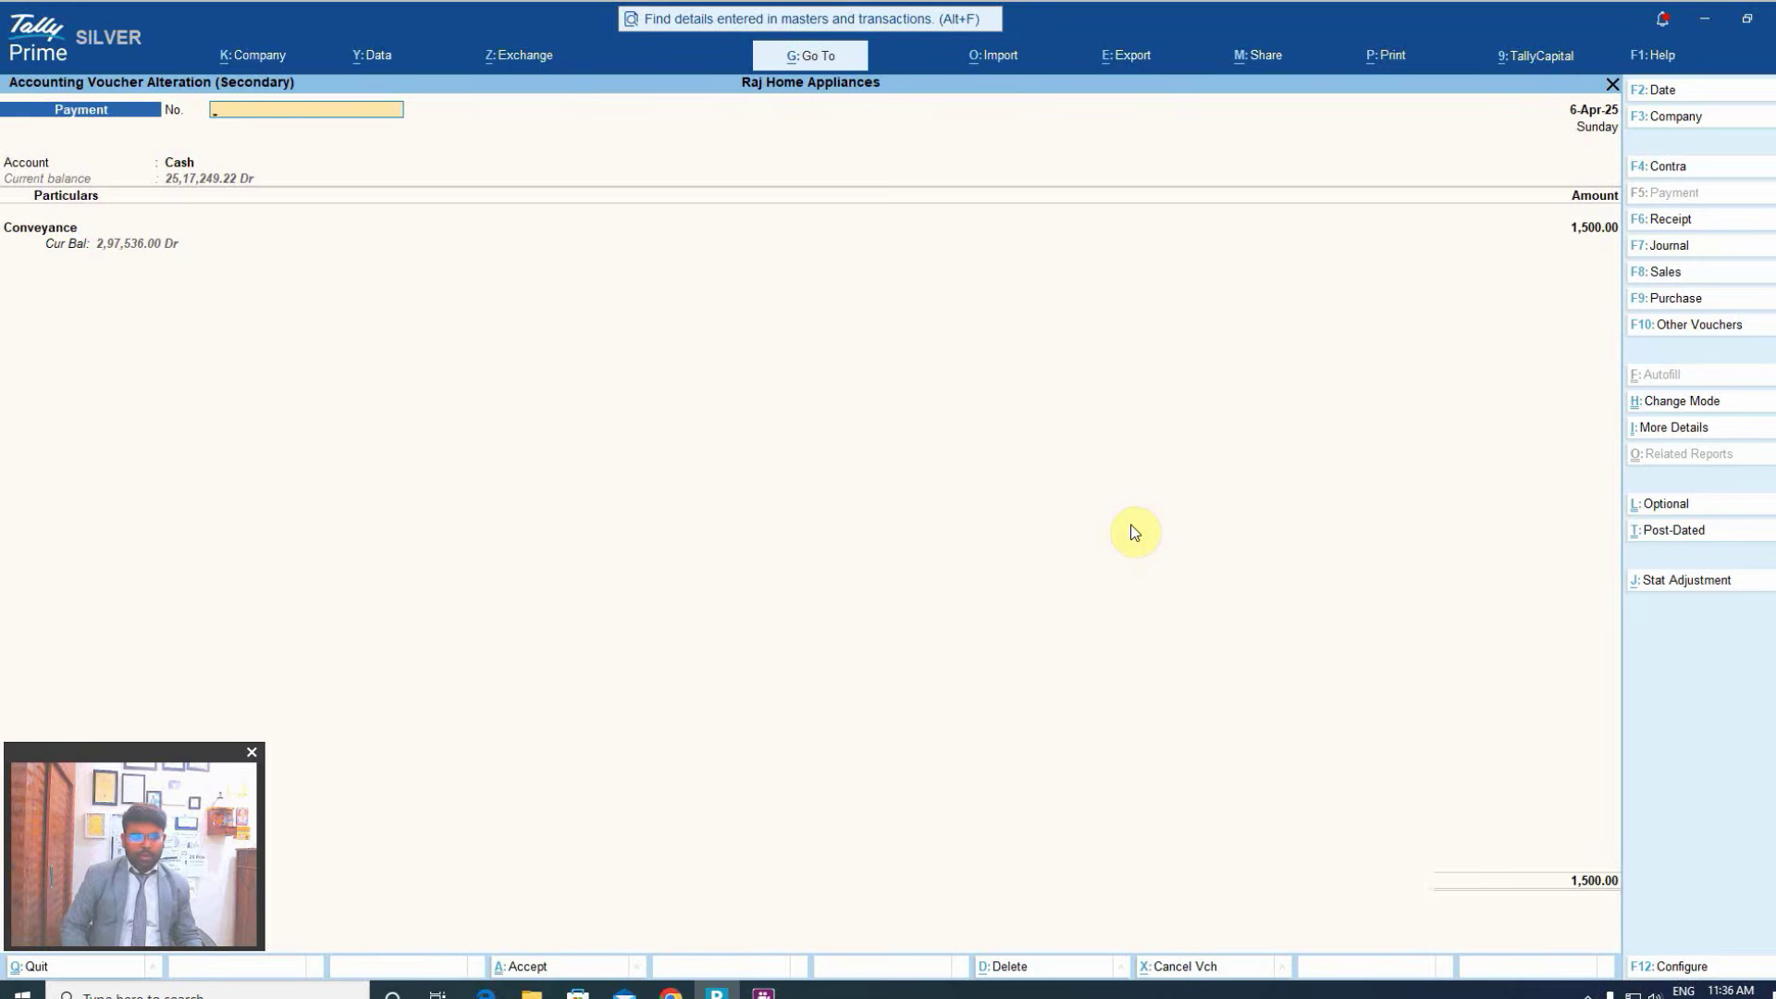
{"action": "key", "text": "Escape"}
{"action": "key", "text": "y"}
- Inspect the Computer Repair & Maintenance payment voucher of 7-Apr-25 and return to the filtered Day Book
{"action": "key", "text": "Down"}
{"action": "key", "text": "Down"}
{"action": "key", "text": "Return"}
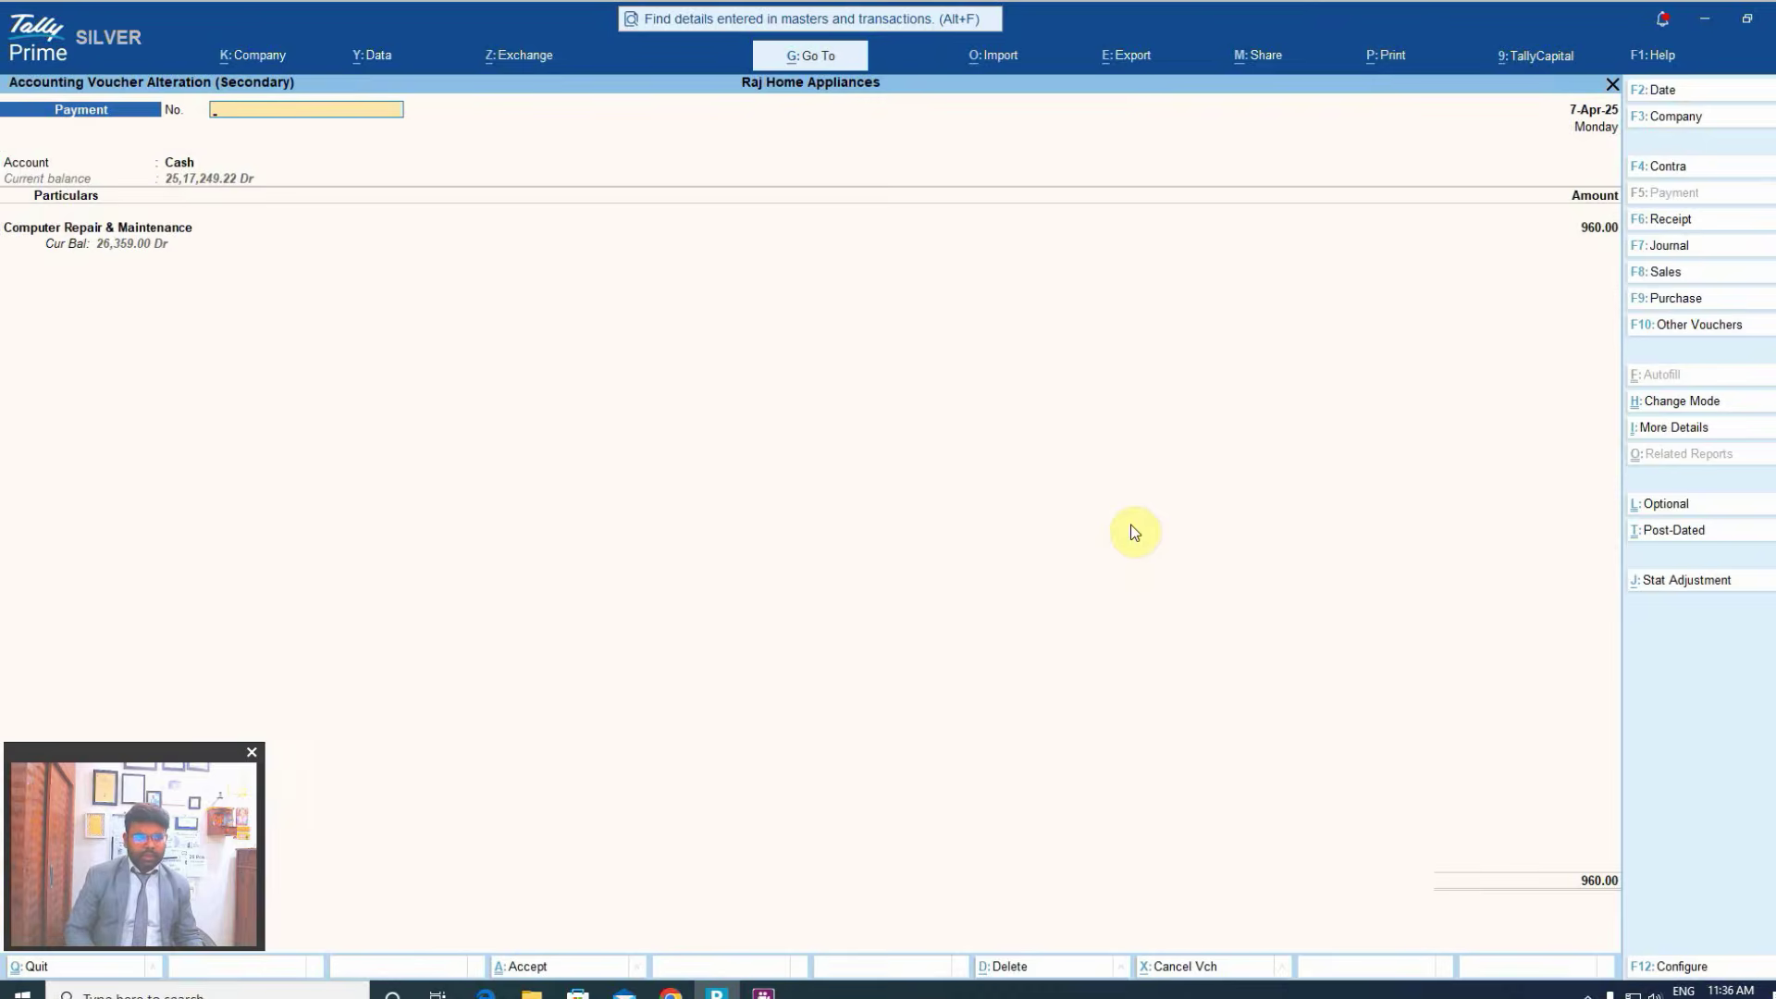
{"action": "key", "text": "Escape"}
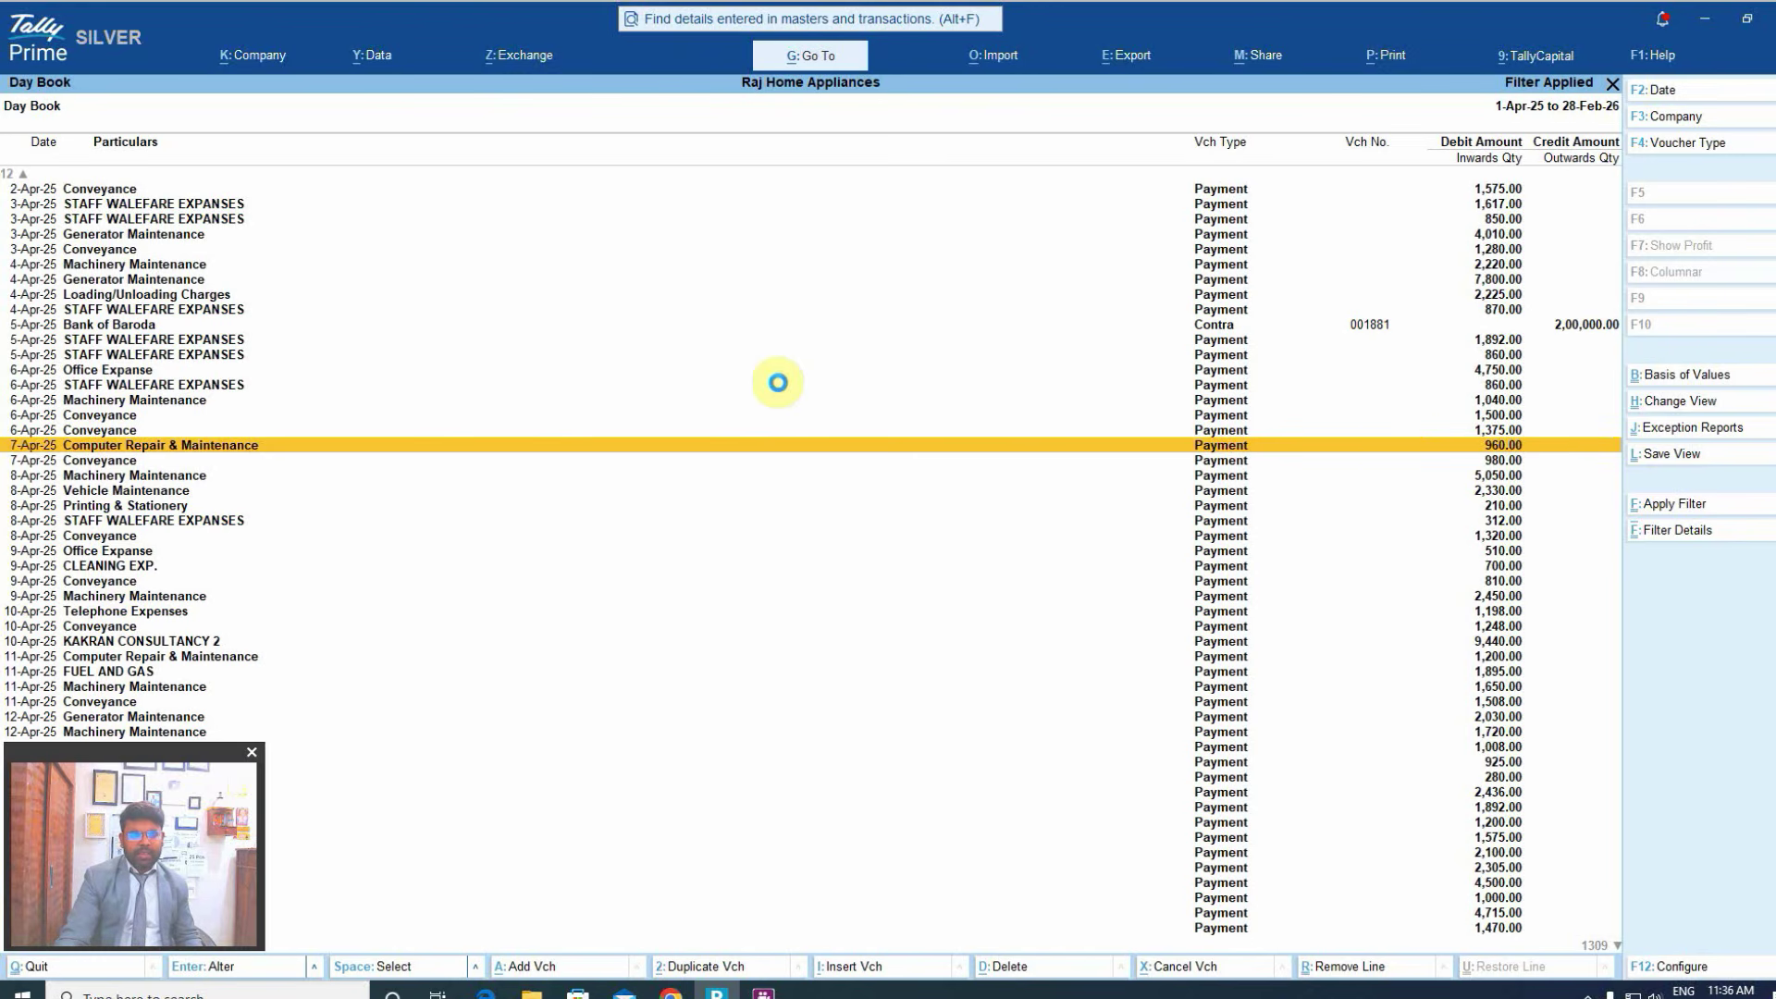
- Leave the Day Book, open the Balance Sheet and drill down into the Current Assets group
{"action": "key", "text": "Escape"}
{"action": "key", "text": "b"}
{"action": "key", "text": "Right"}
{"action": "key", "text": "Down"}
{"action": "key", "text": "Down"}
{"action": "key", "text": "Return"}
{"action": "key", "text": "Down"}
{"action": "key", "text": "Down"}
{"action": "key", "text": "Down"}
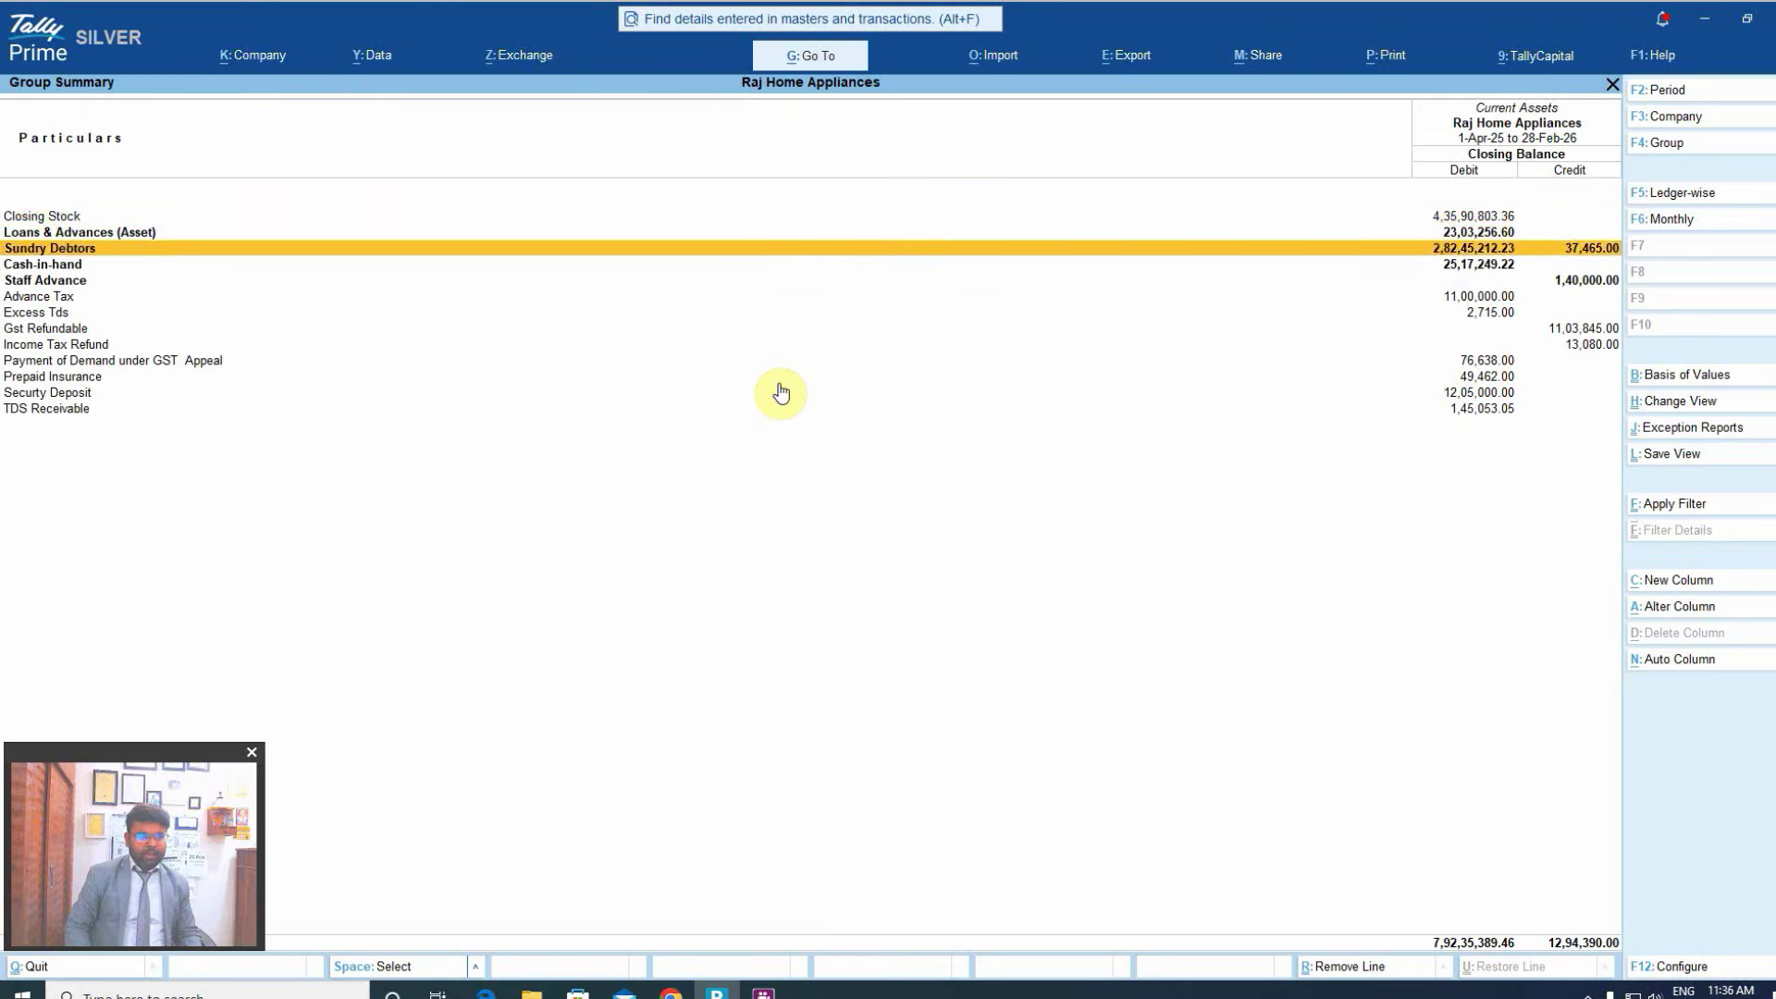
- Drill down through Cash-in-hand to the Cash ledger and view its February vouchers
{"action": "key", "text": "Return"}
{"action": "key", "text": "Return"}
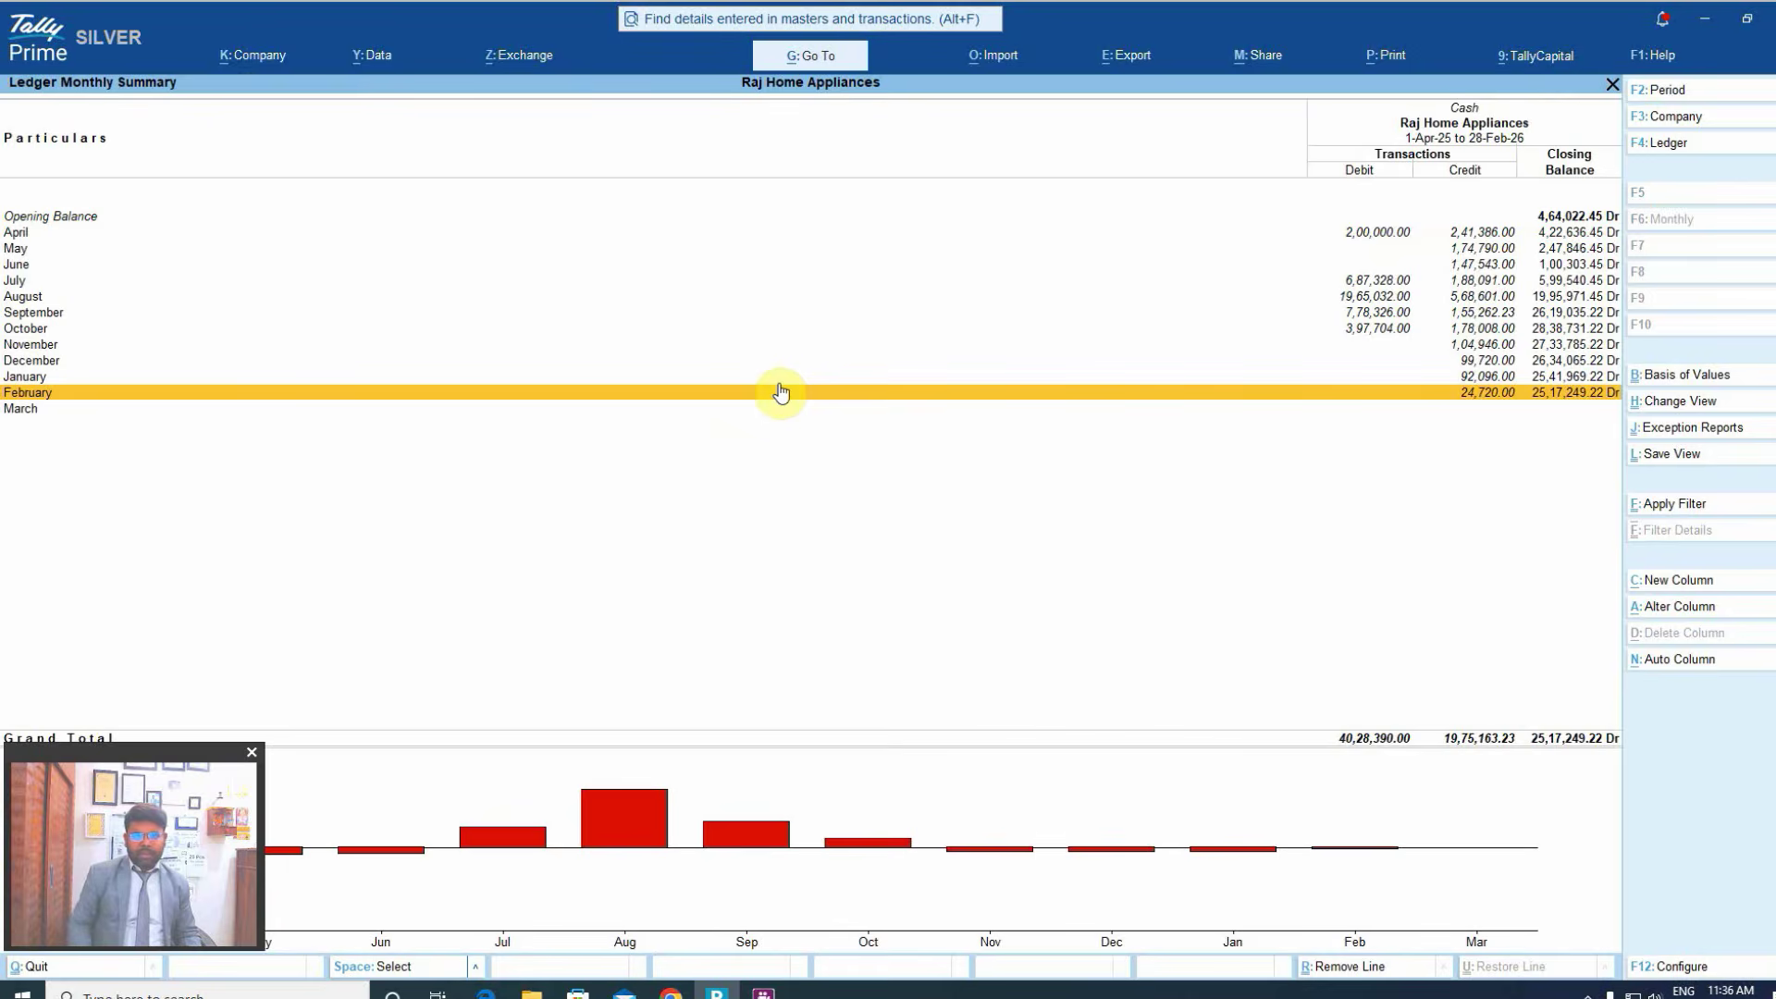
{"action": "key", "text": "Return"}
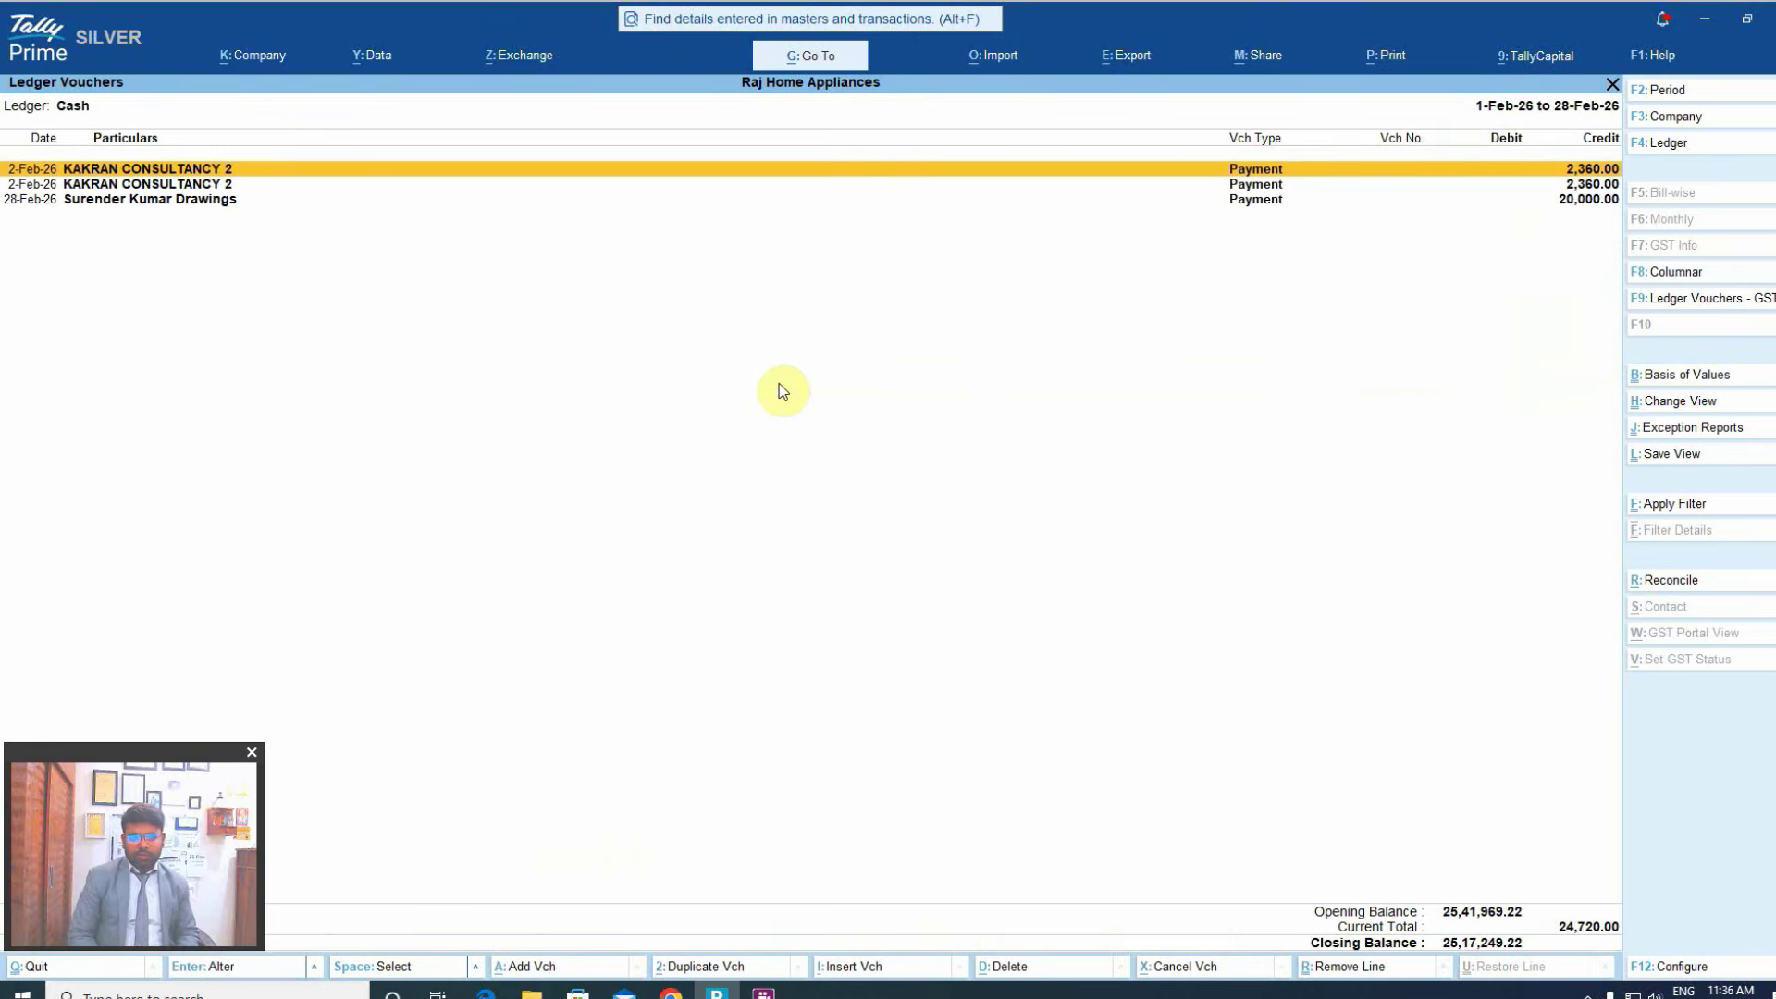
- Return to the Gateway of Tally and open the Cash ledger's vouchers through the account books
{"action": "key", "text": "Escape"}
{"action": "key", "text": "Escape"}
{"action": "key", "text": "Escape"}
{"action": "key", "text": "Escape"}
{"action": "key", "text": "Escape"}
{"action": "key", "text": "d"}
{"action": "key", "text": "Escape"}
{"action": "key", "text": "Home"}
{"action": "type", "text": "da"}
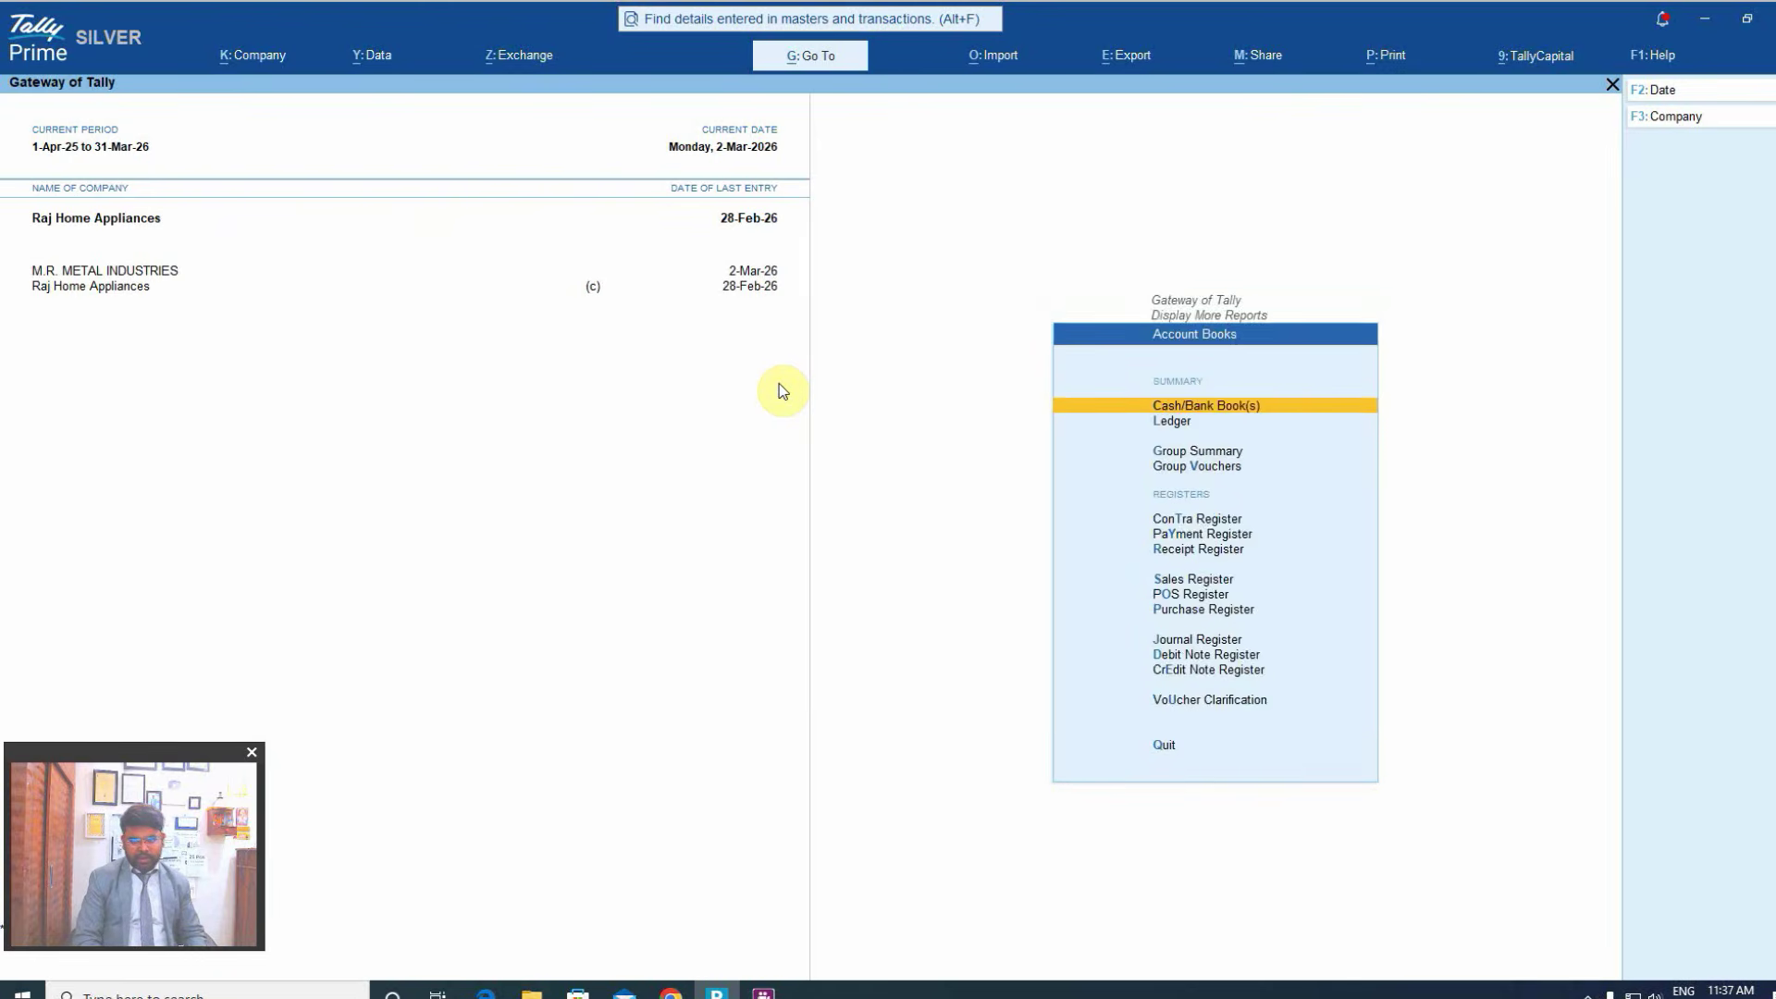
{"action": "type", "text": "lCash"}
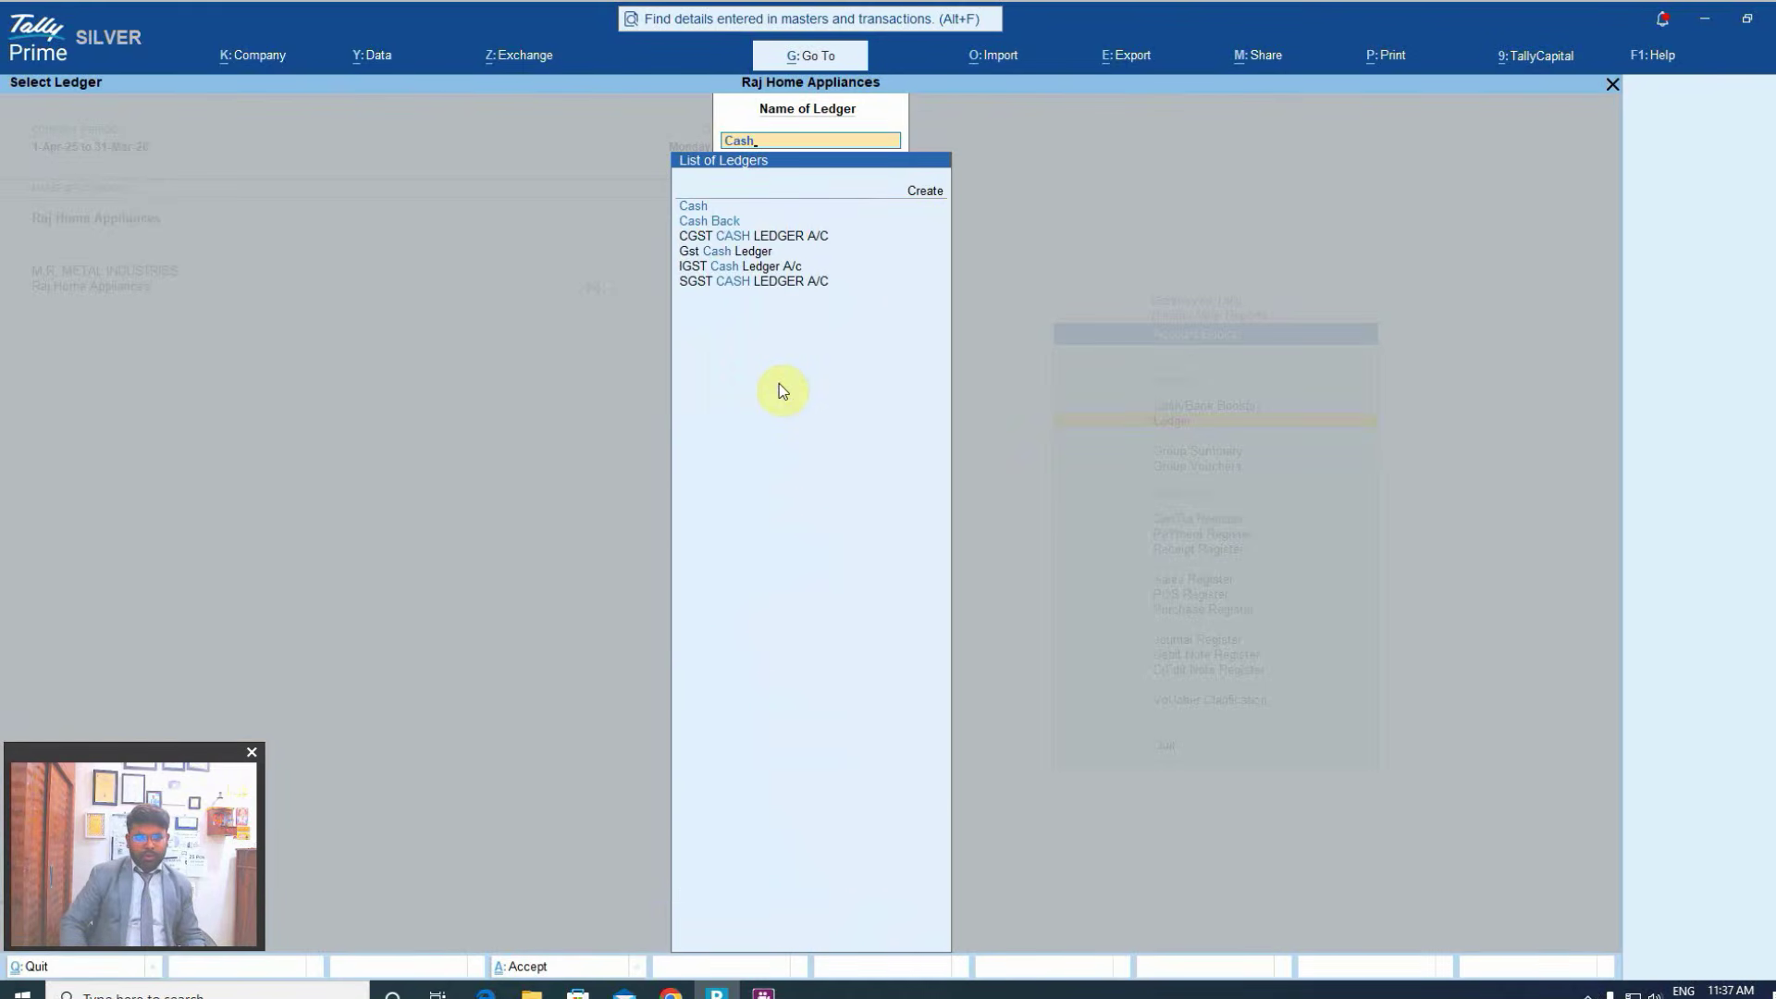
{"action": "key", "text": "Return"}
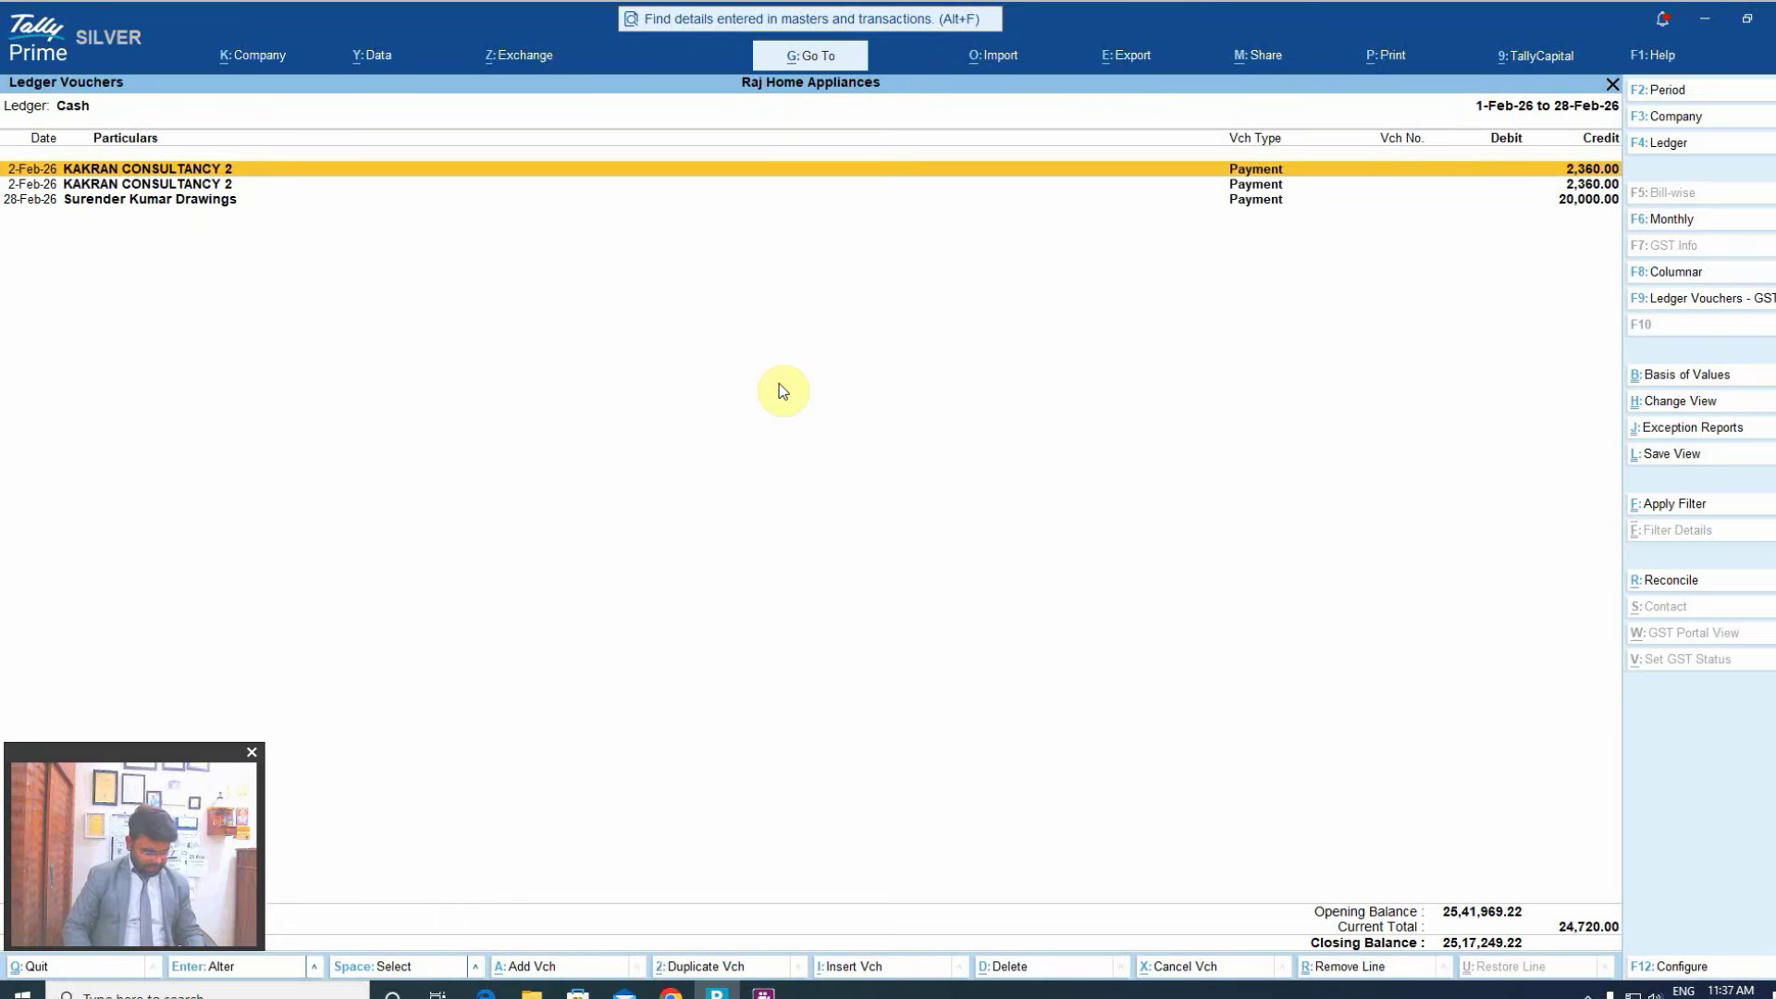
- Clear the Cash ledger's start and end dates to cover the full period from 1-Apr-25 to 28-Feb-26
{"action": "key", "text": "F2"}
{"action": "key", "text": "BackSpace"}
{"action": "key", "text": "Return"}
{"action": "key", "text": "BackSpace"}
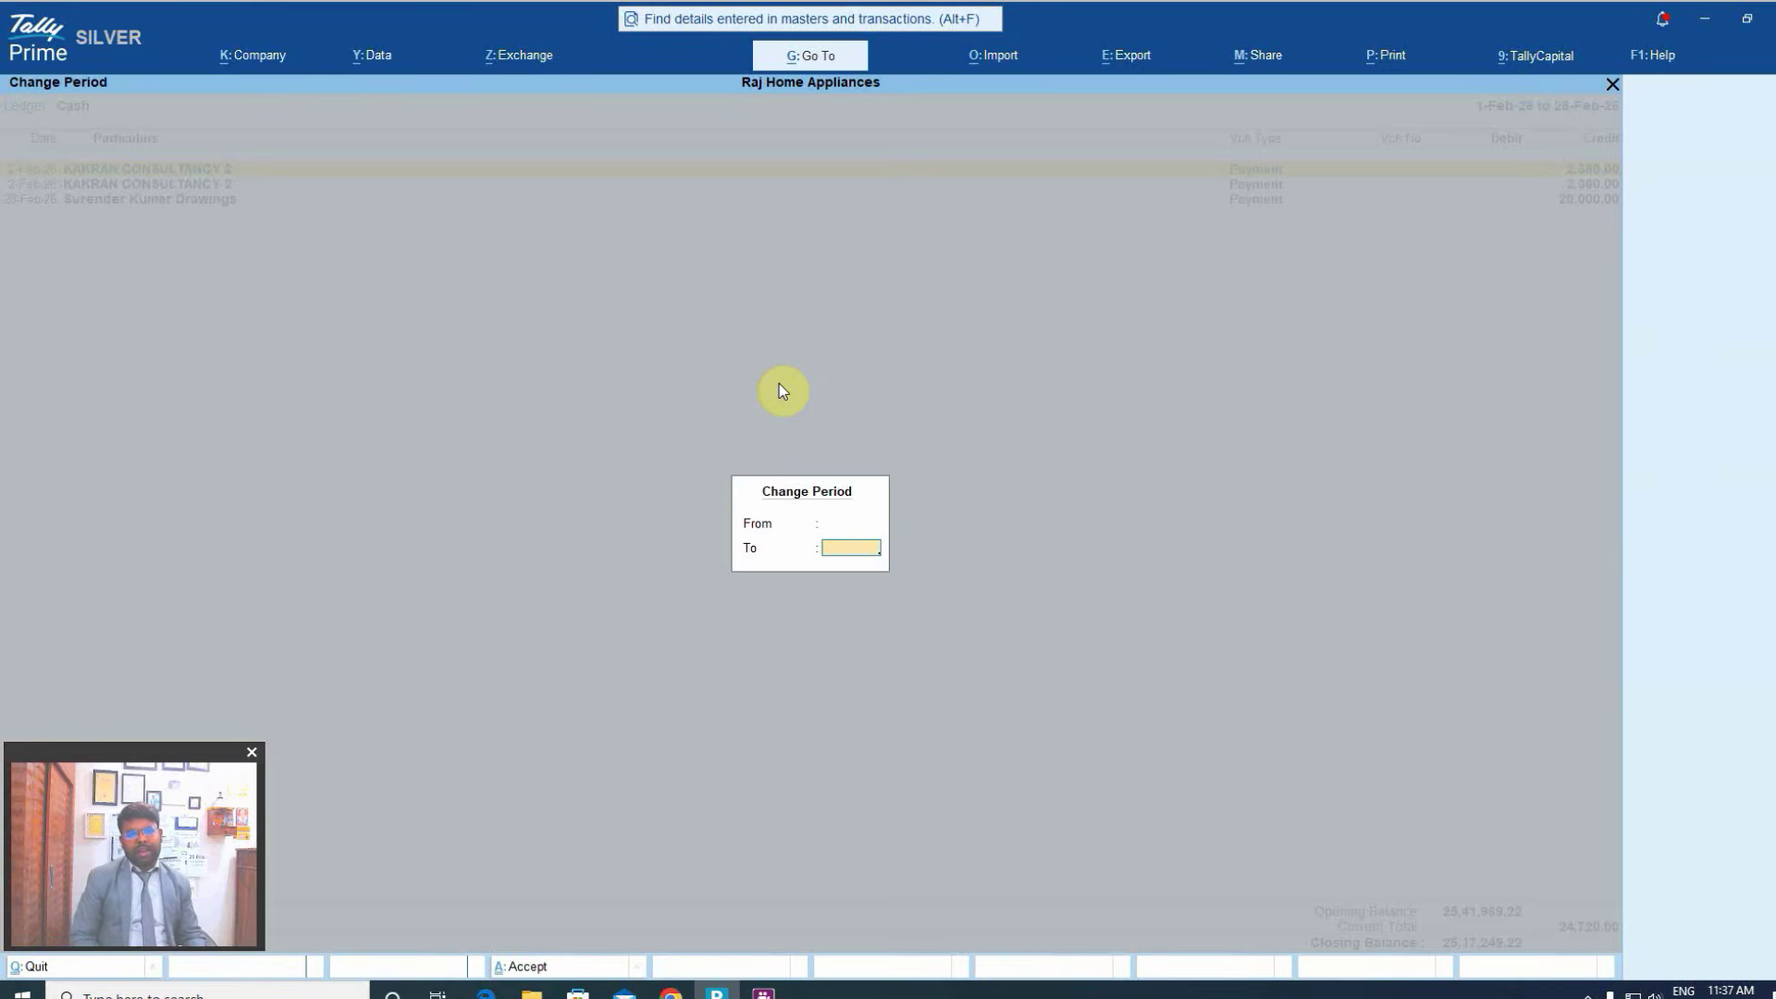
{"action": "key", "text": "Return"}
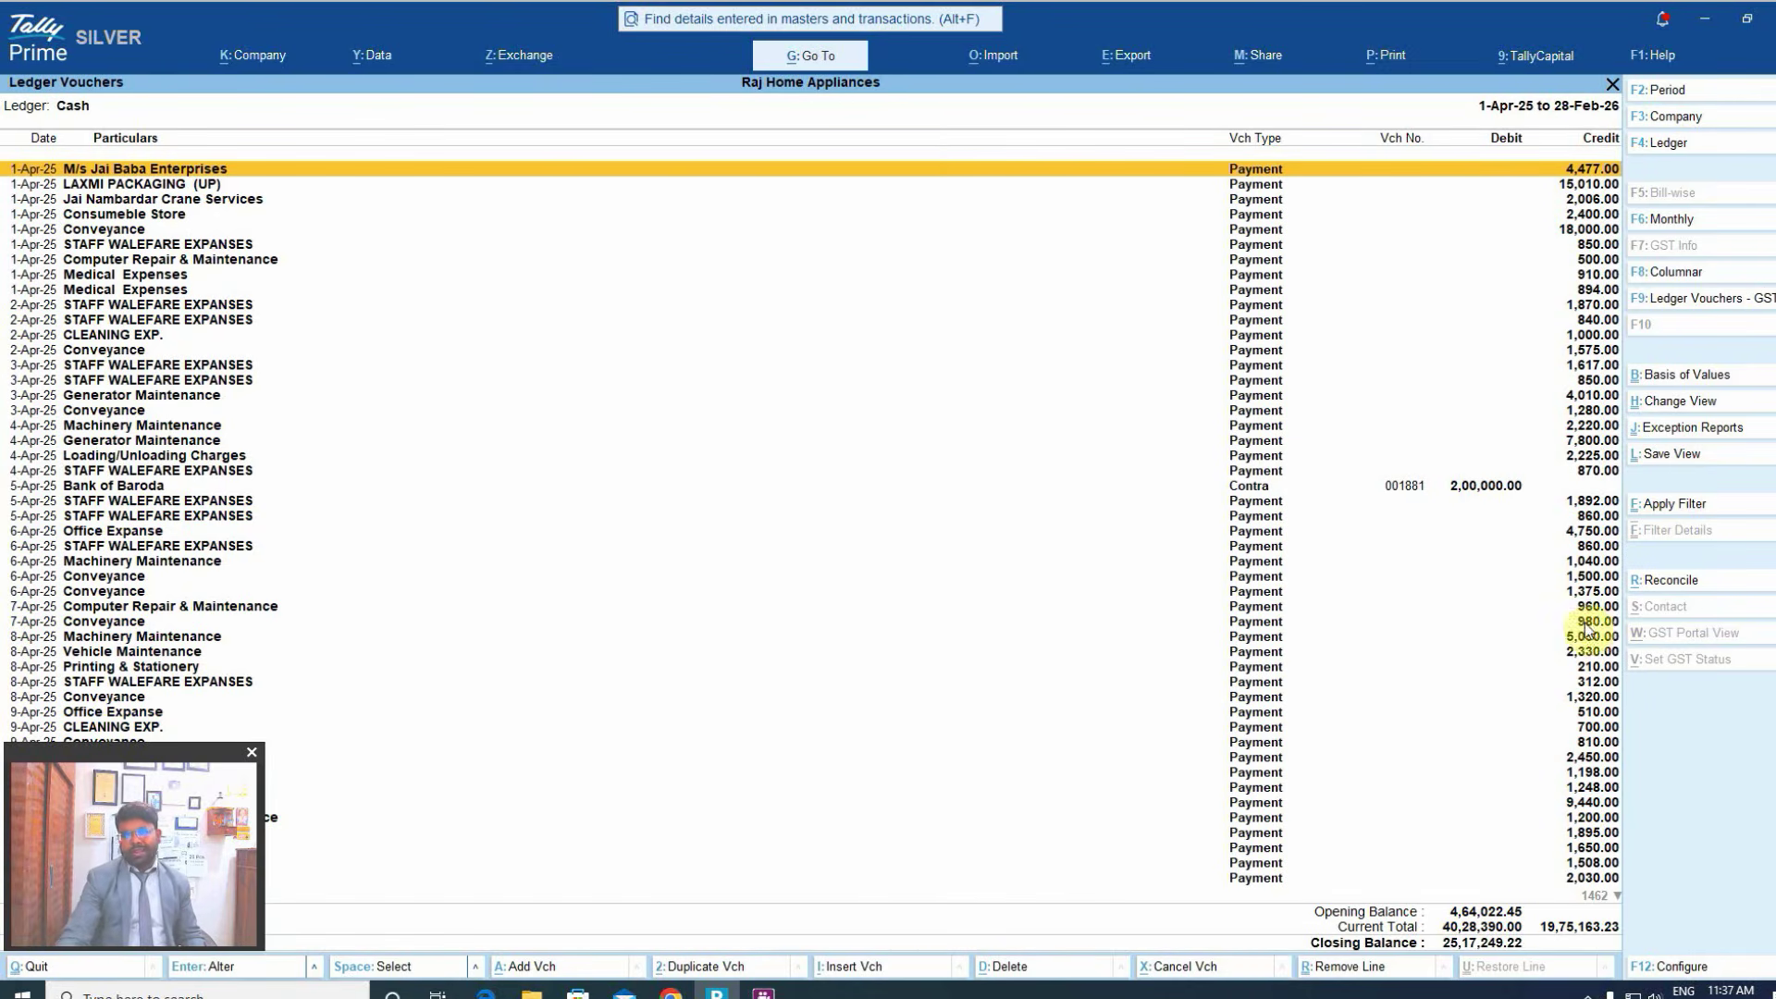
- Open a Multi-Filter for the Cash ledger's vouchers and go to the field choice of its first condition
{"action": "left_click", "coordinate": [1675, 504]}
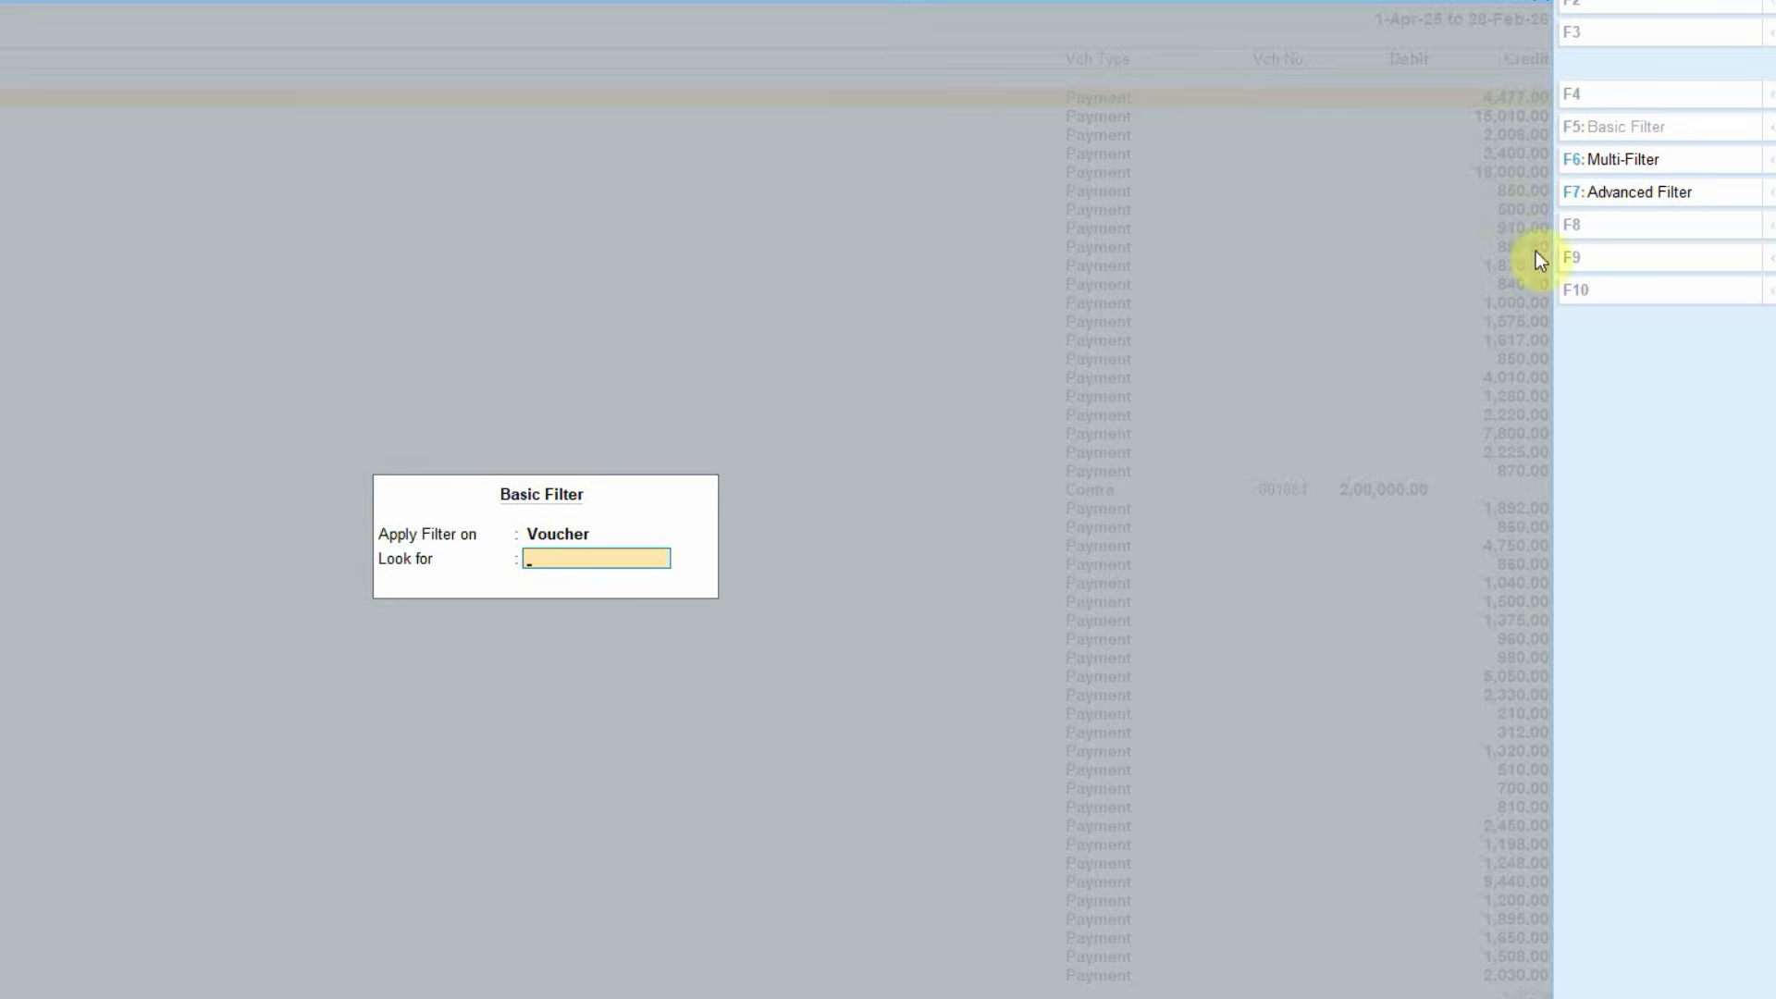
{"action": "left_click", "coordinate": [1603, 162]}
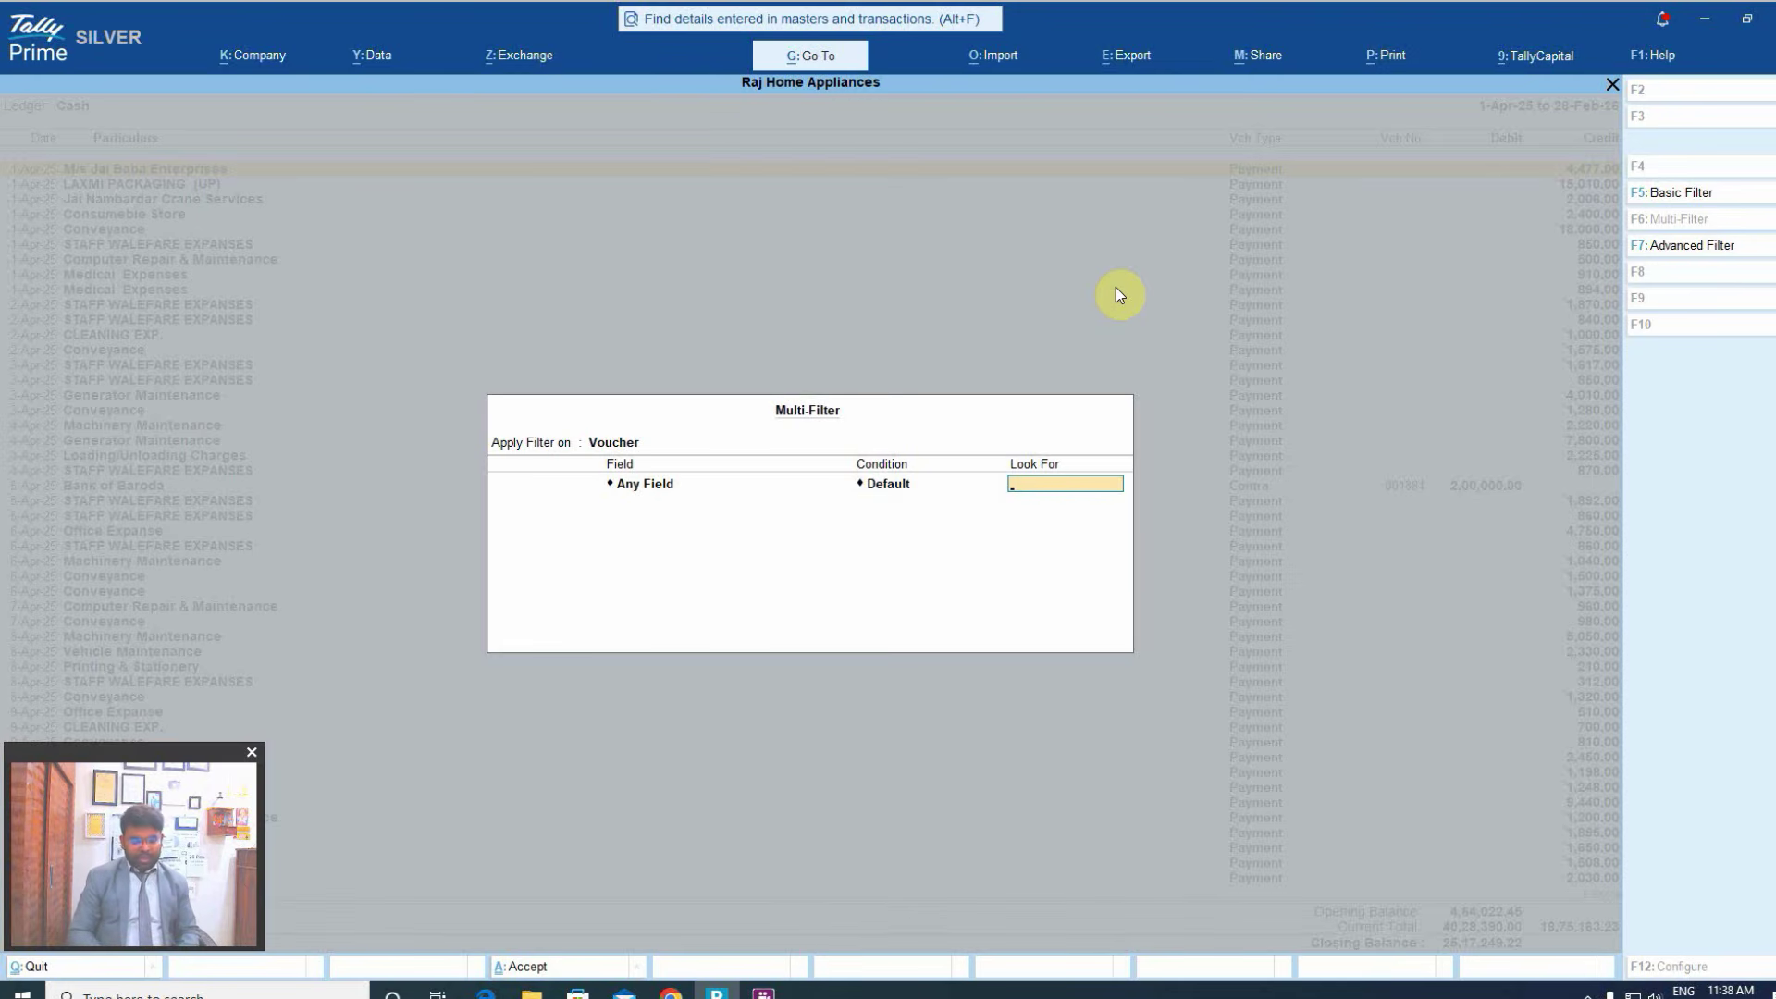
{"action": "key", "text": "BackSpace"}
{"action": "key", "text": "BackSpace"}
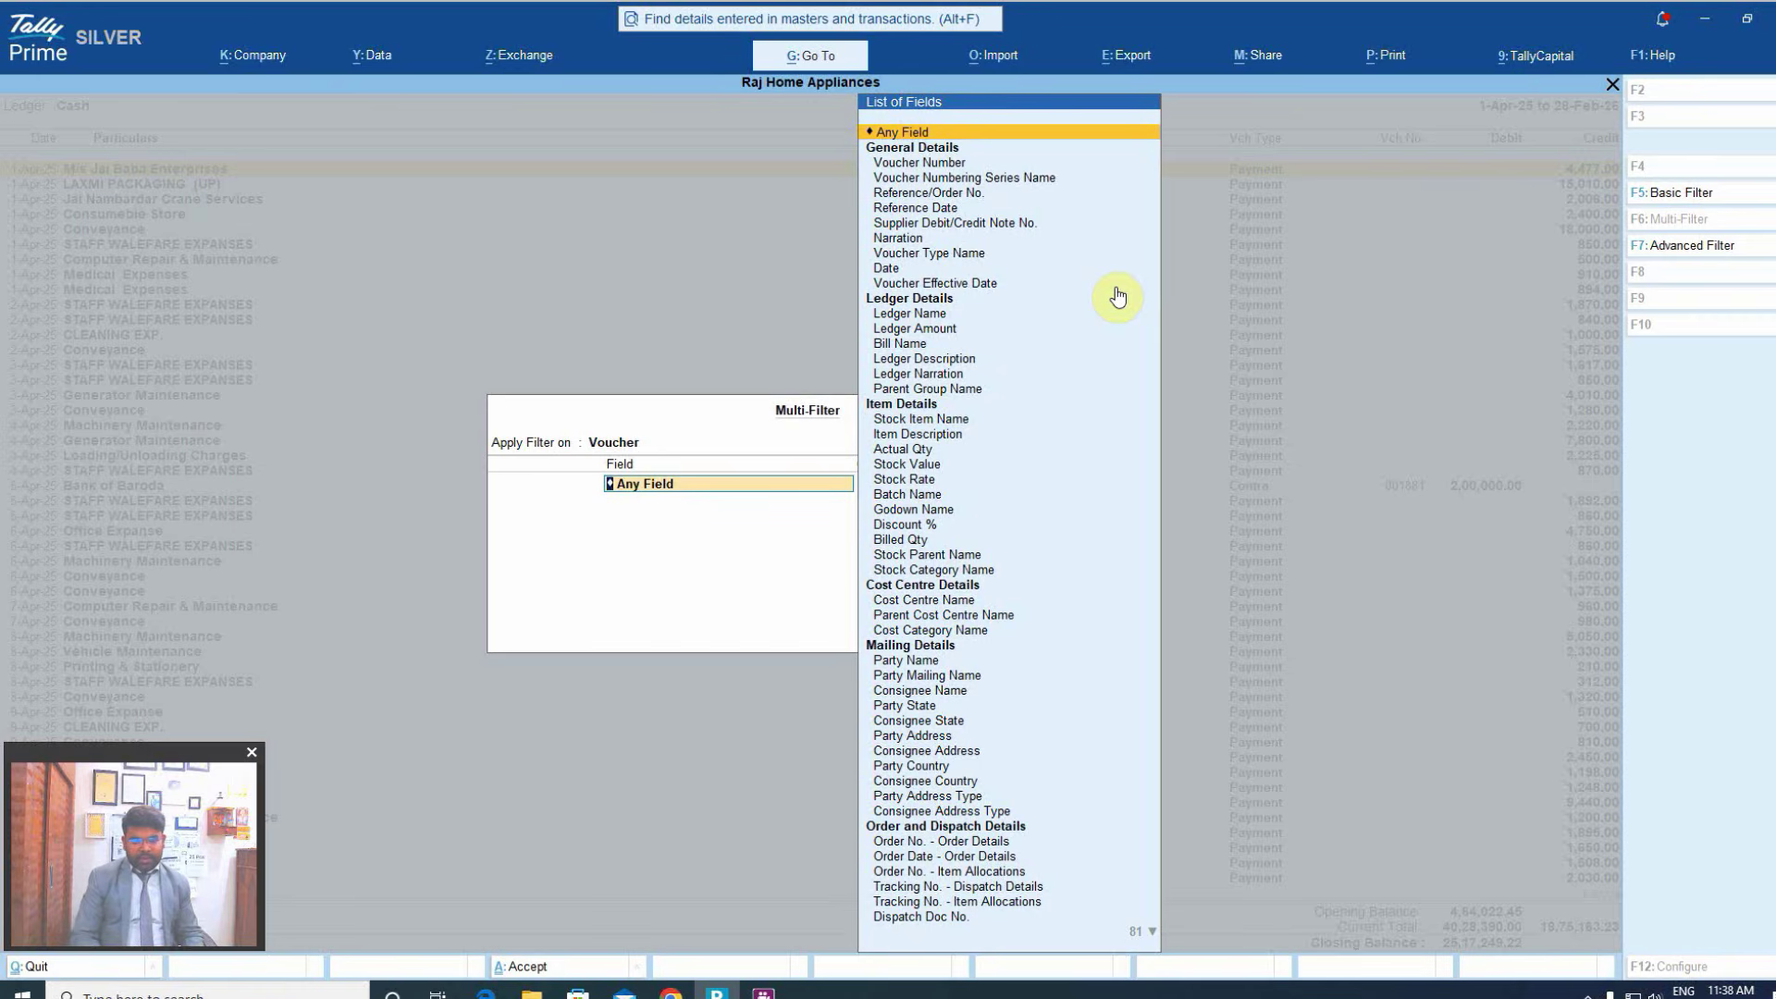
{"action": "type", "text": "Vou"}
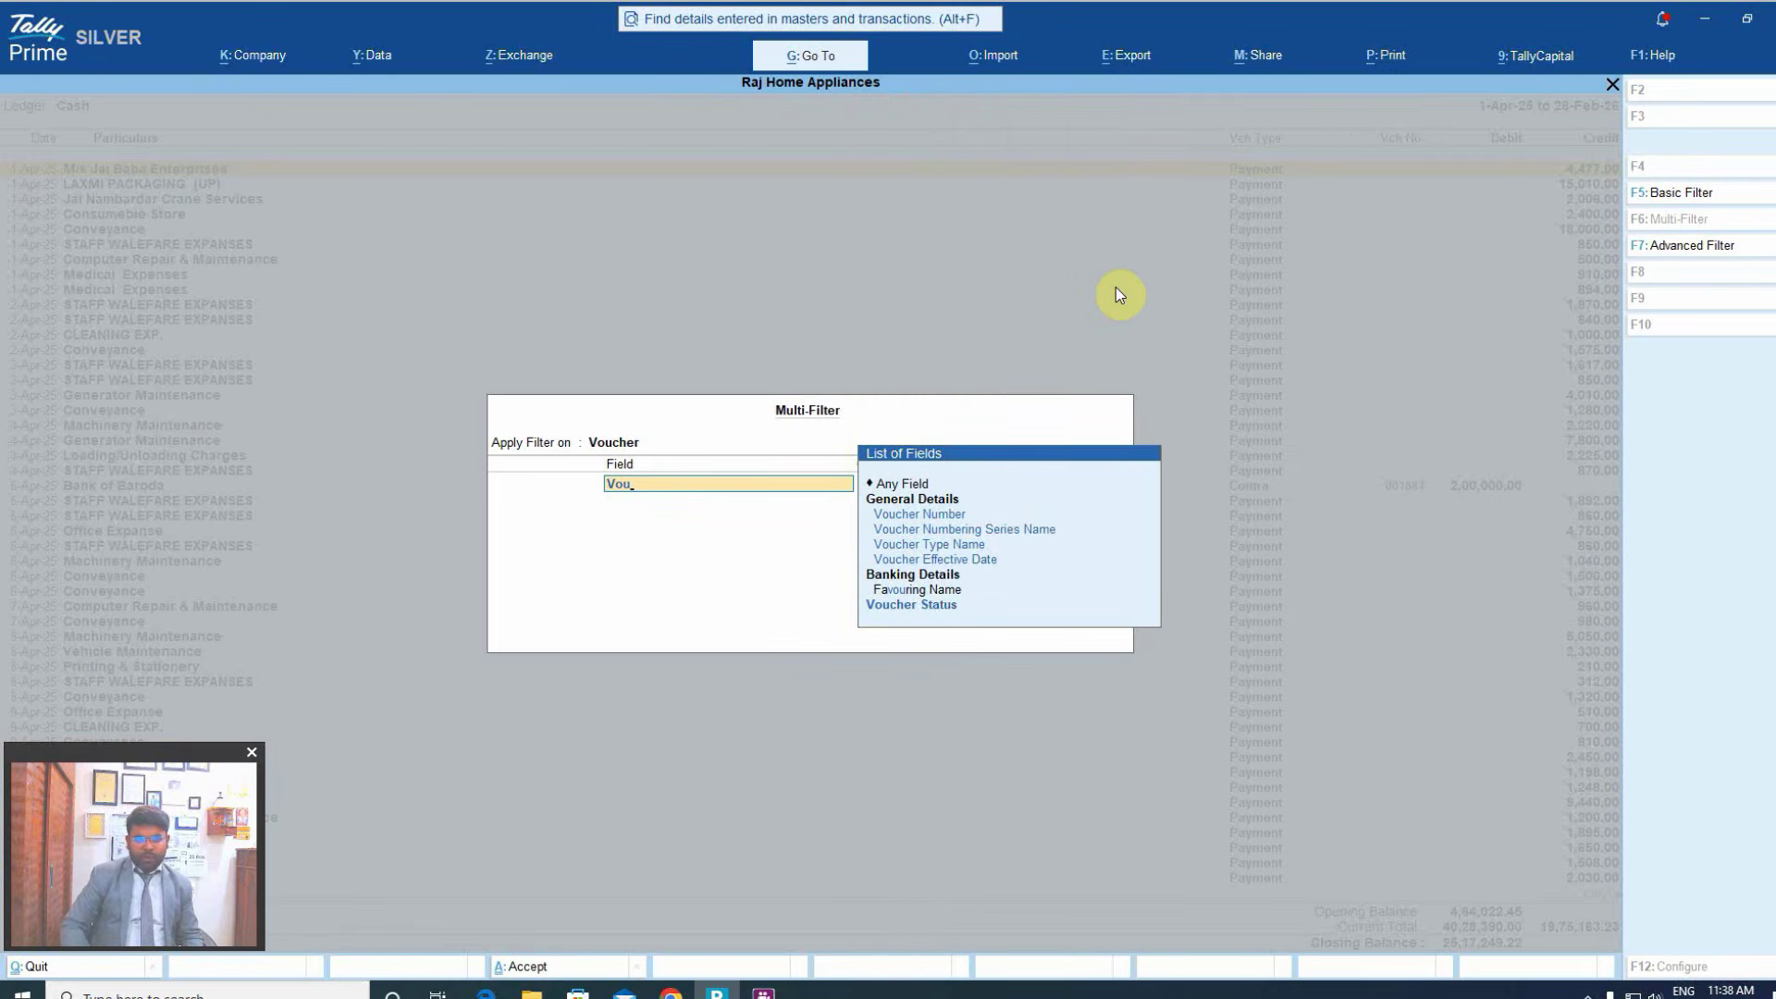
{"action": "key", "text": "Down"}
{"action": "key", "text": "Down"}
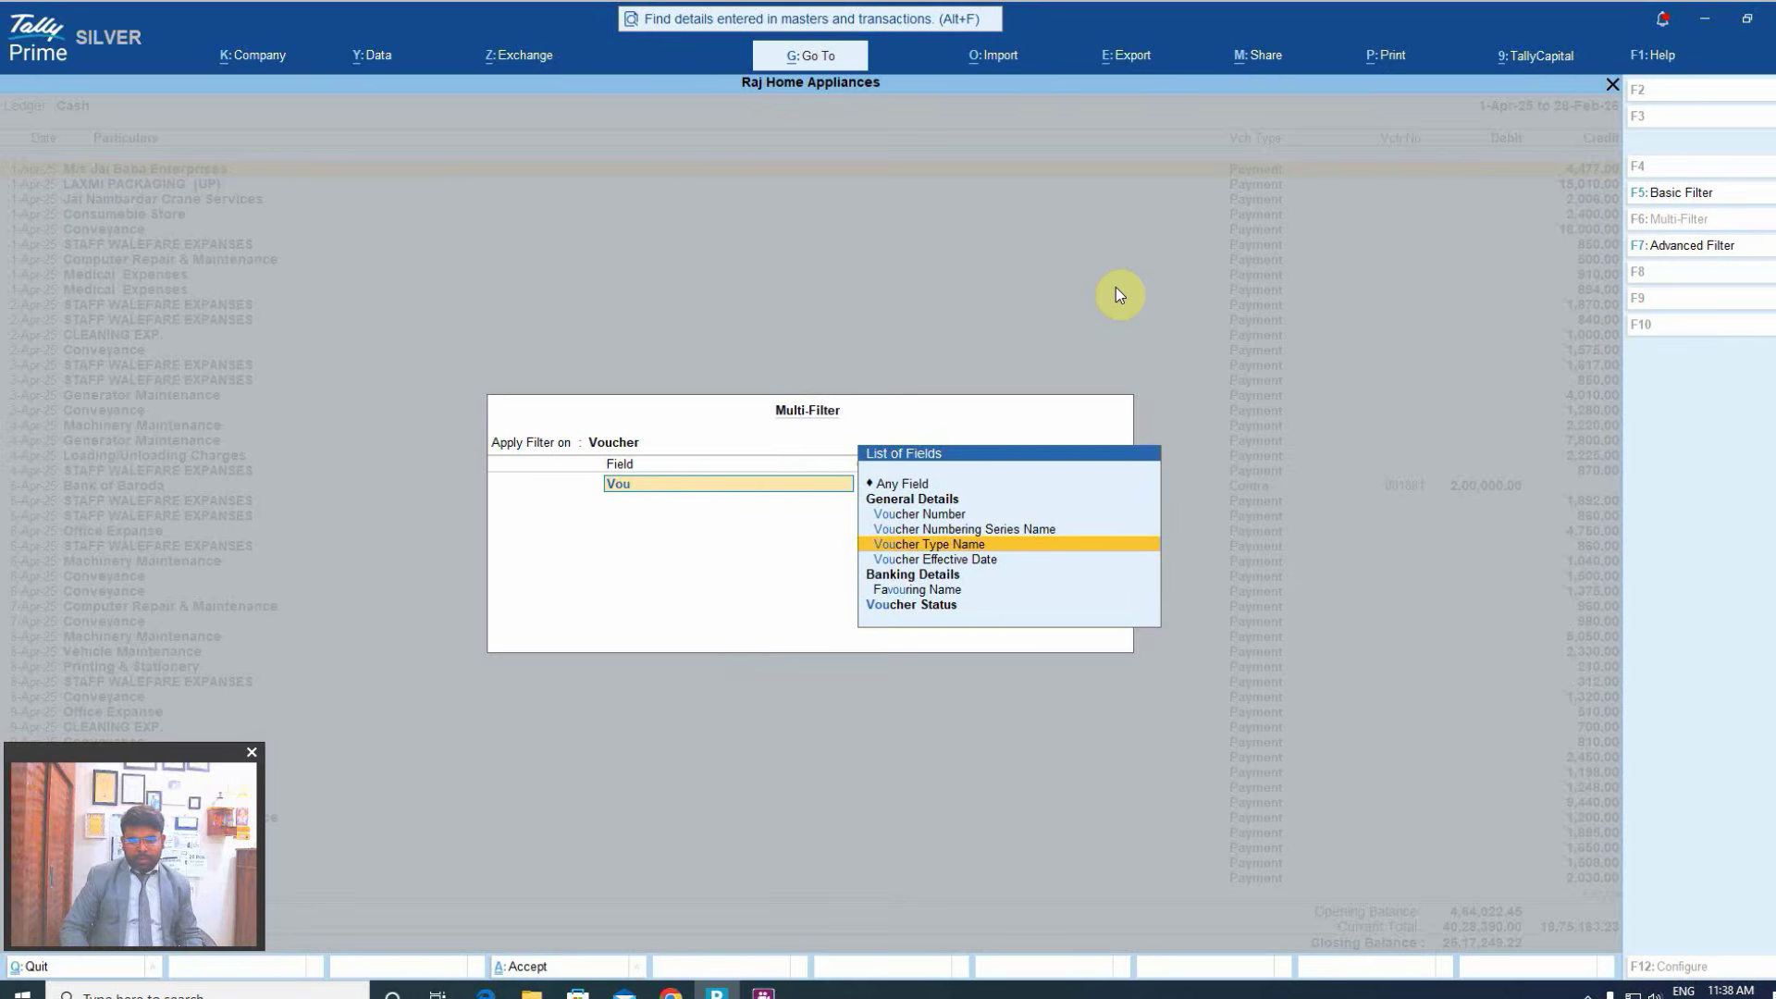
{"action": "key", "text": "Return"}
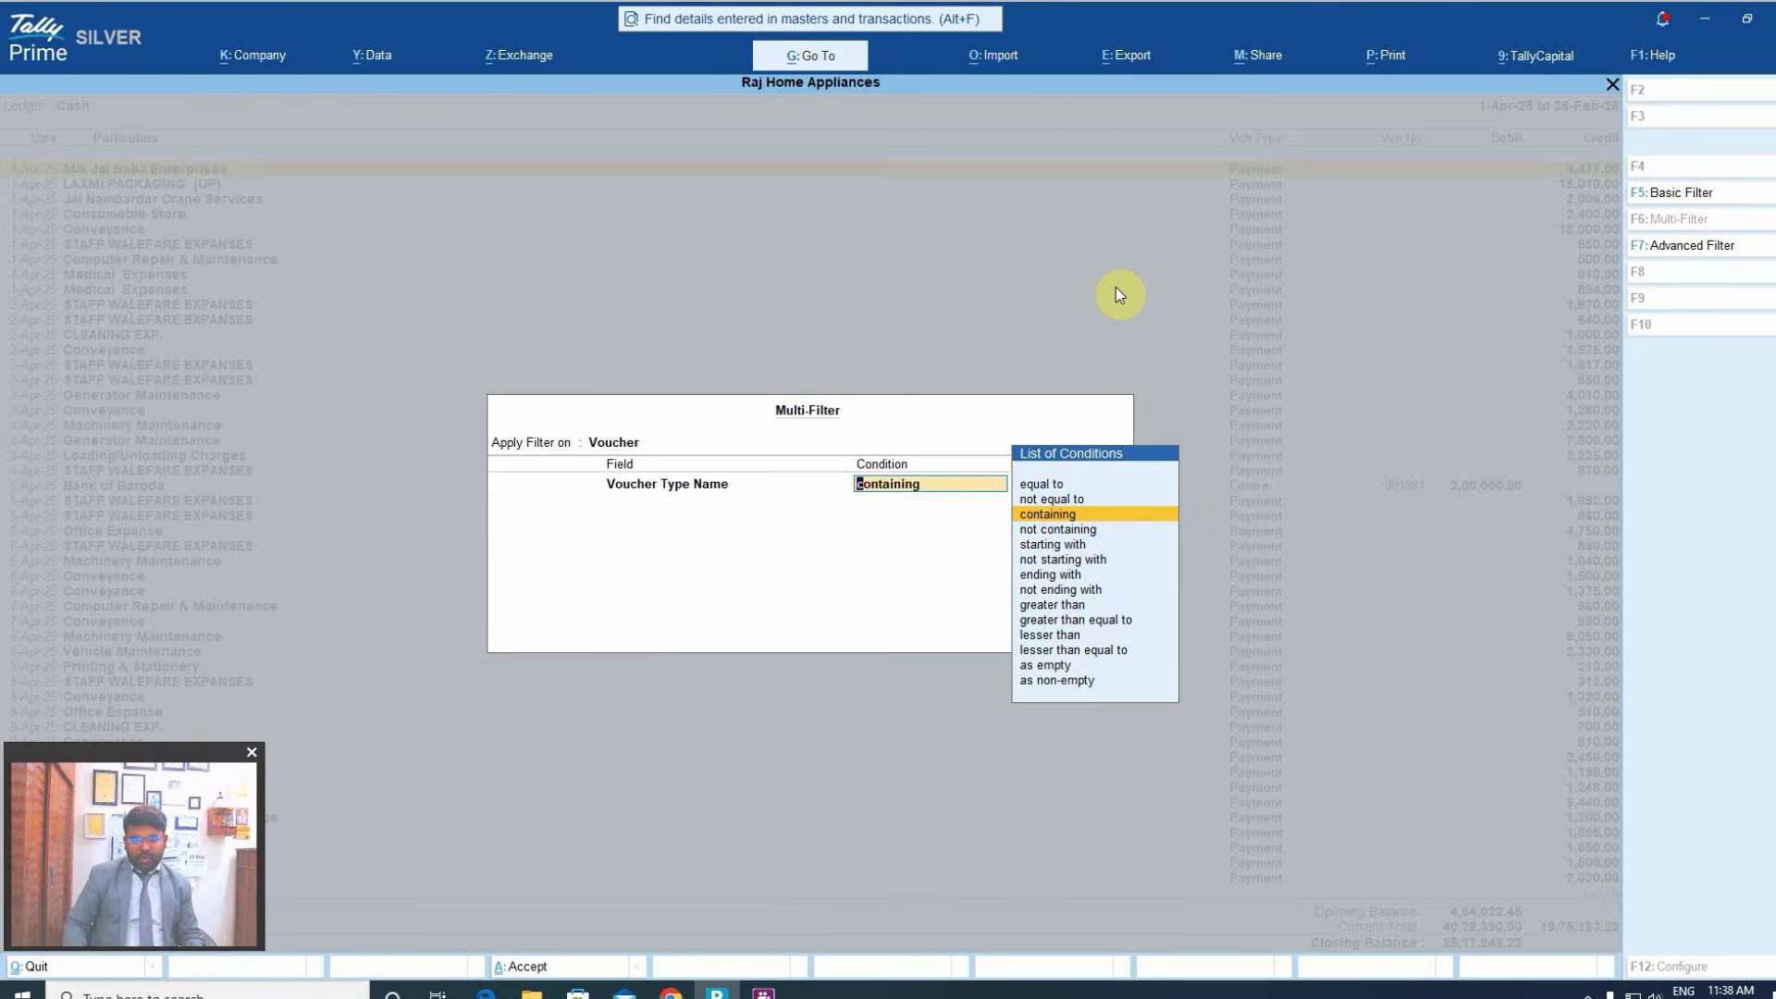
{"action": "key", "text": "Return"}
{"action": "type", "text": "Cash"}
{"action": "key", "text": "BackSpace"}
{"action": "key", "text": "BackSpace"}
{"action": "key", "text": "BackSpace"}
{"action": "key", "text": "BackSpace"}
{"action": "key", "text": "BackSpace"}
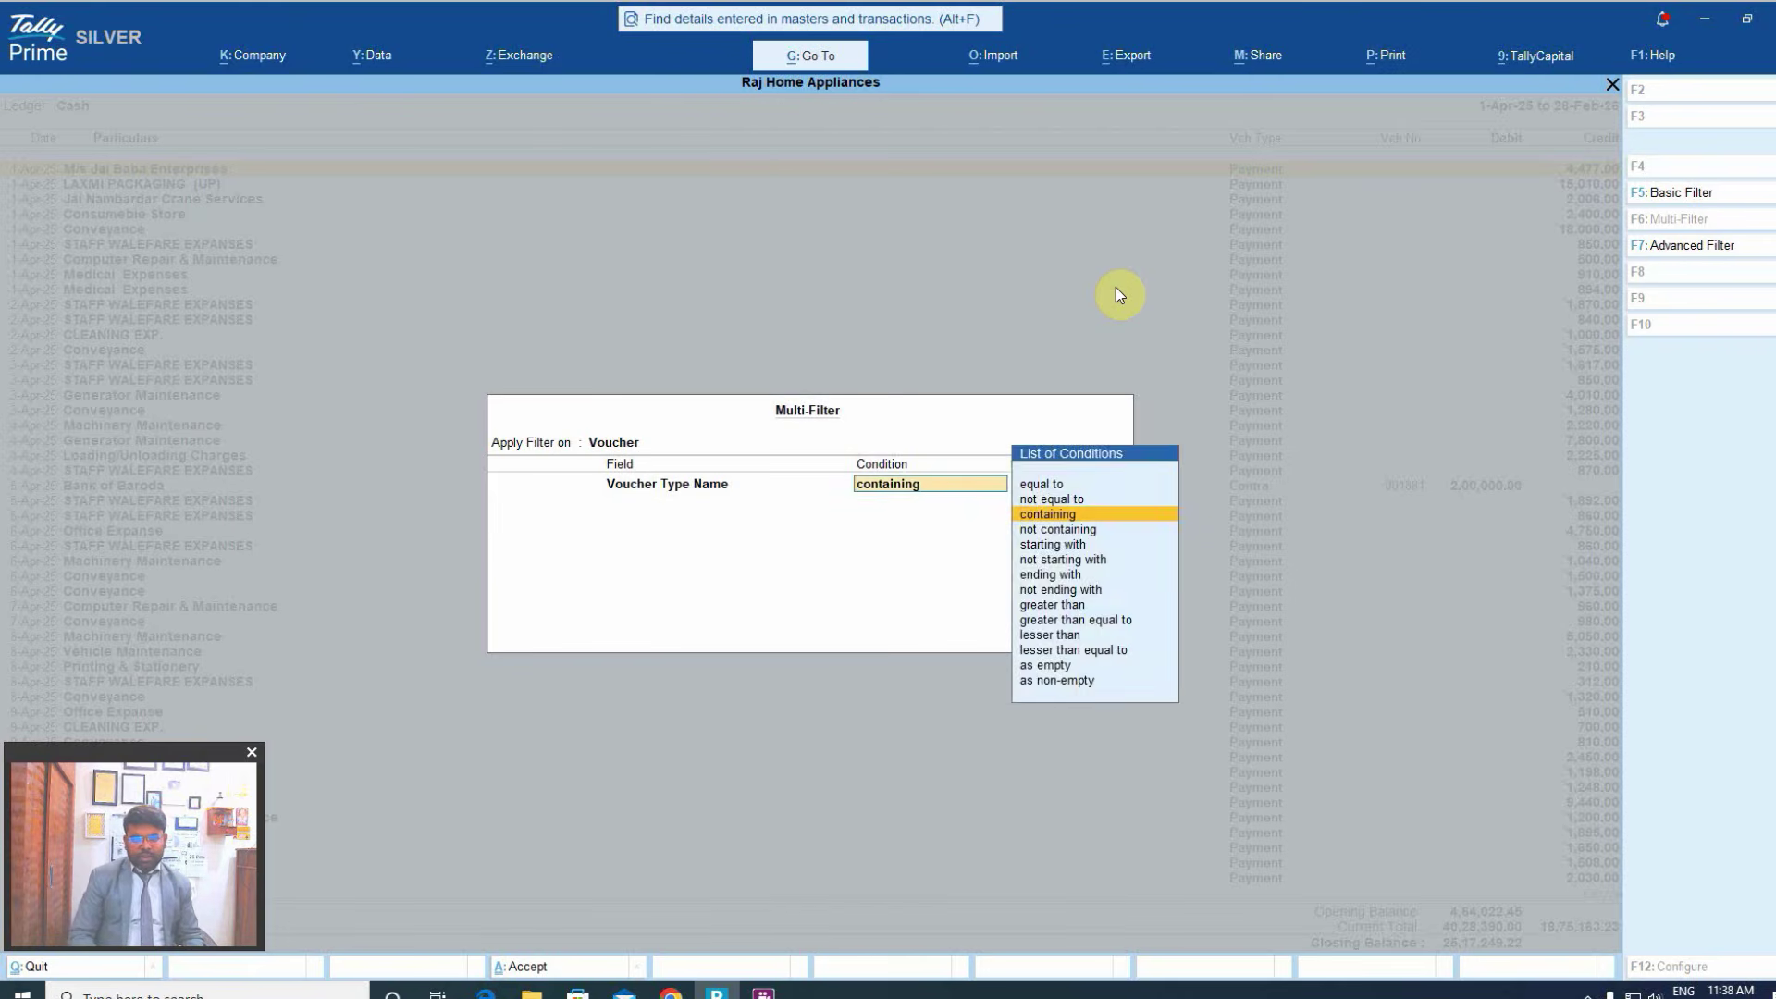
- Set the first Multi-Filter condition to Ledger Name containing Cash
{"action": "key", "text": "BackSpace"}
{"action": "type", "text": "Le"}
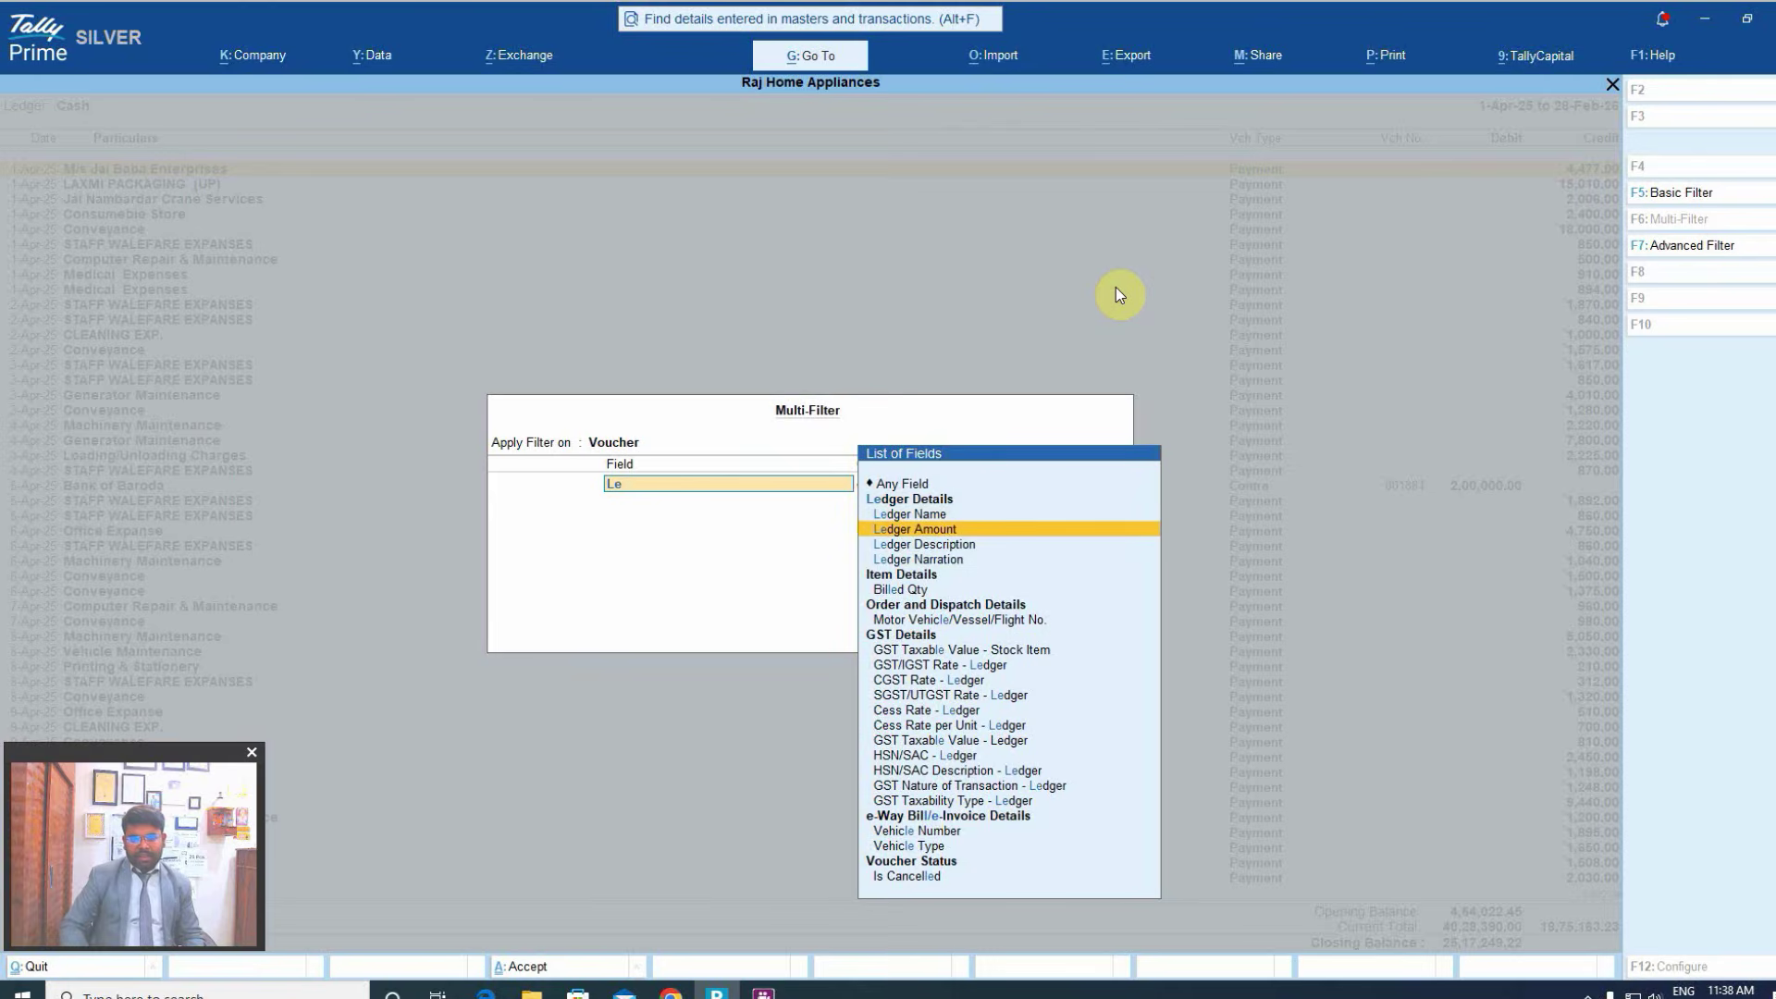
{"action": "key", "text": "Up"}
{"action": "key", "text": "Return"}
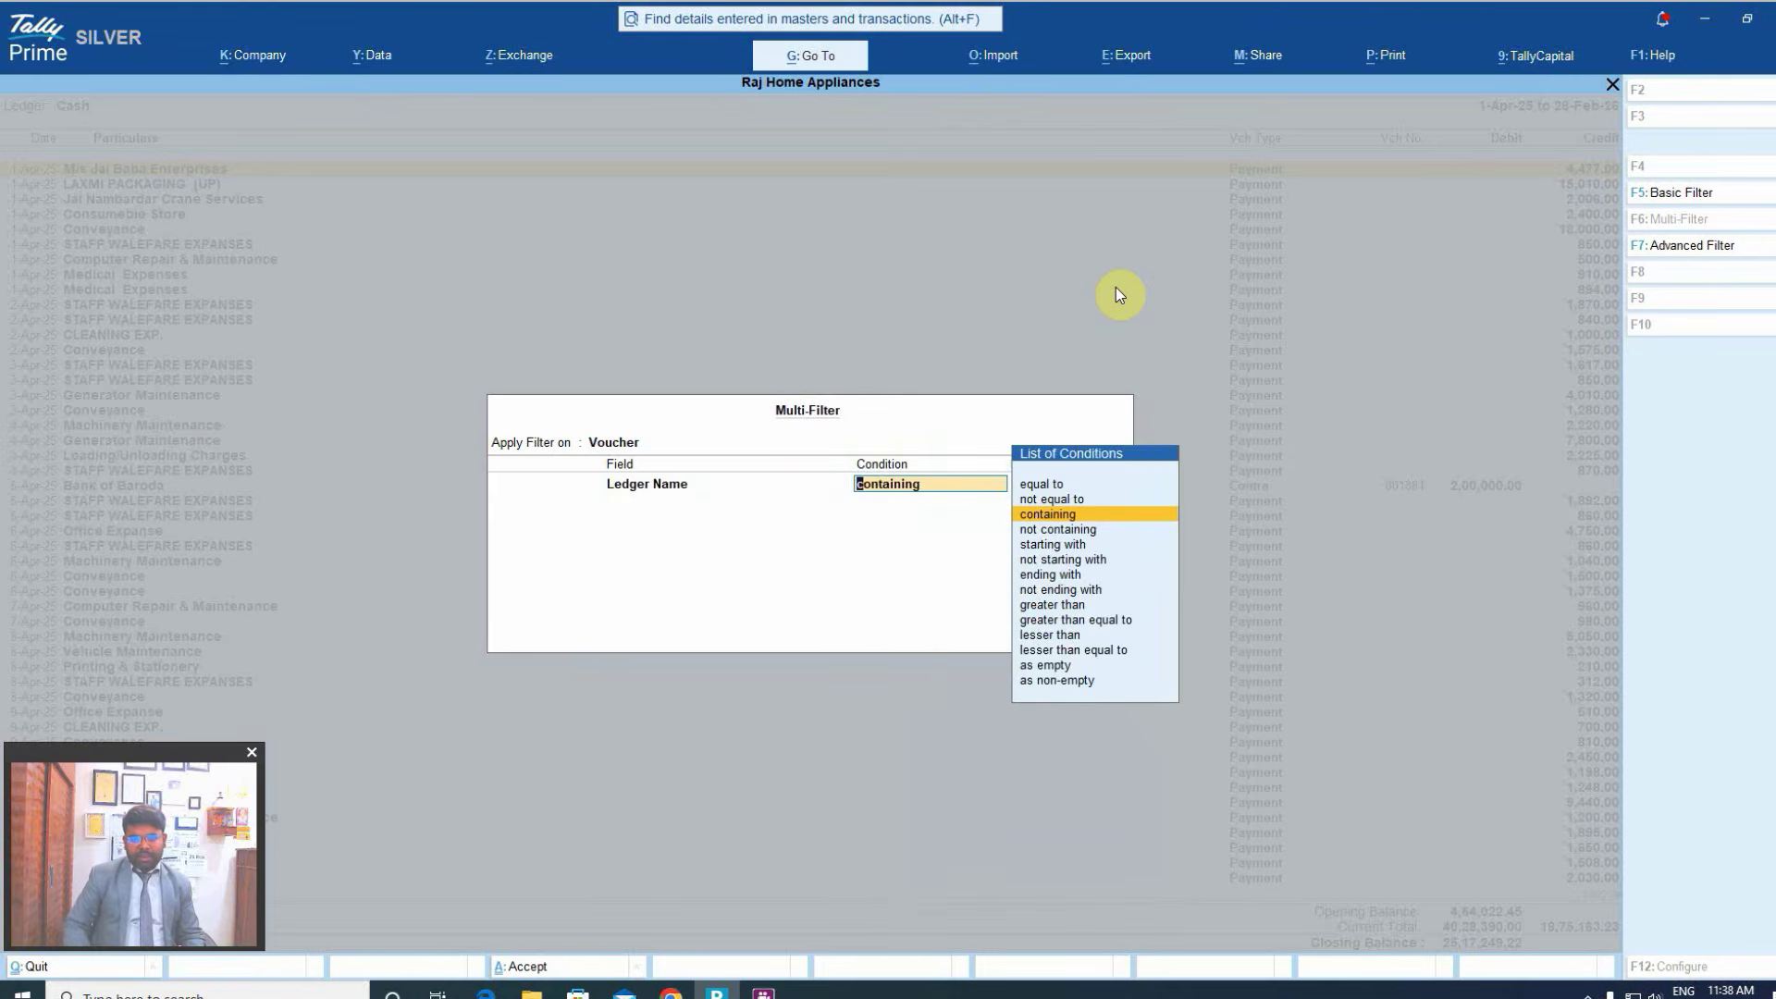
{"action": "key", "text": "Return"}
{"action": "type", "text": "Cash"}
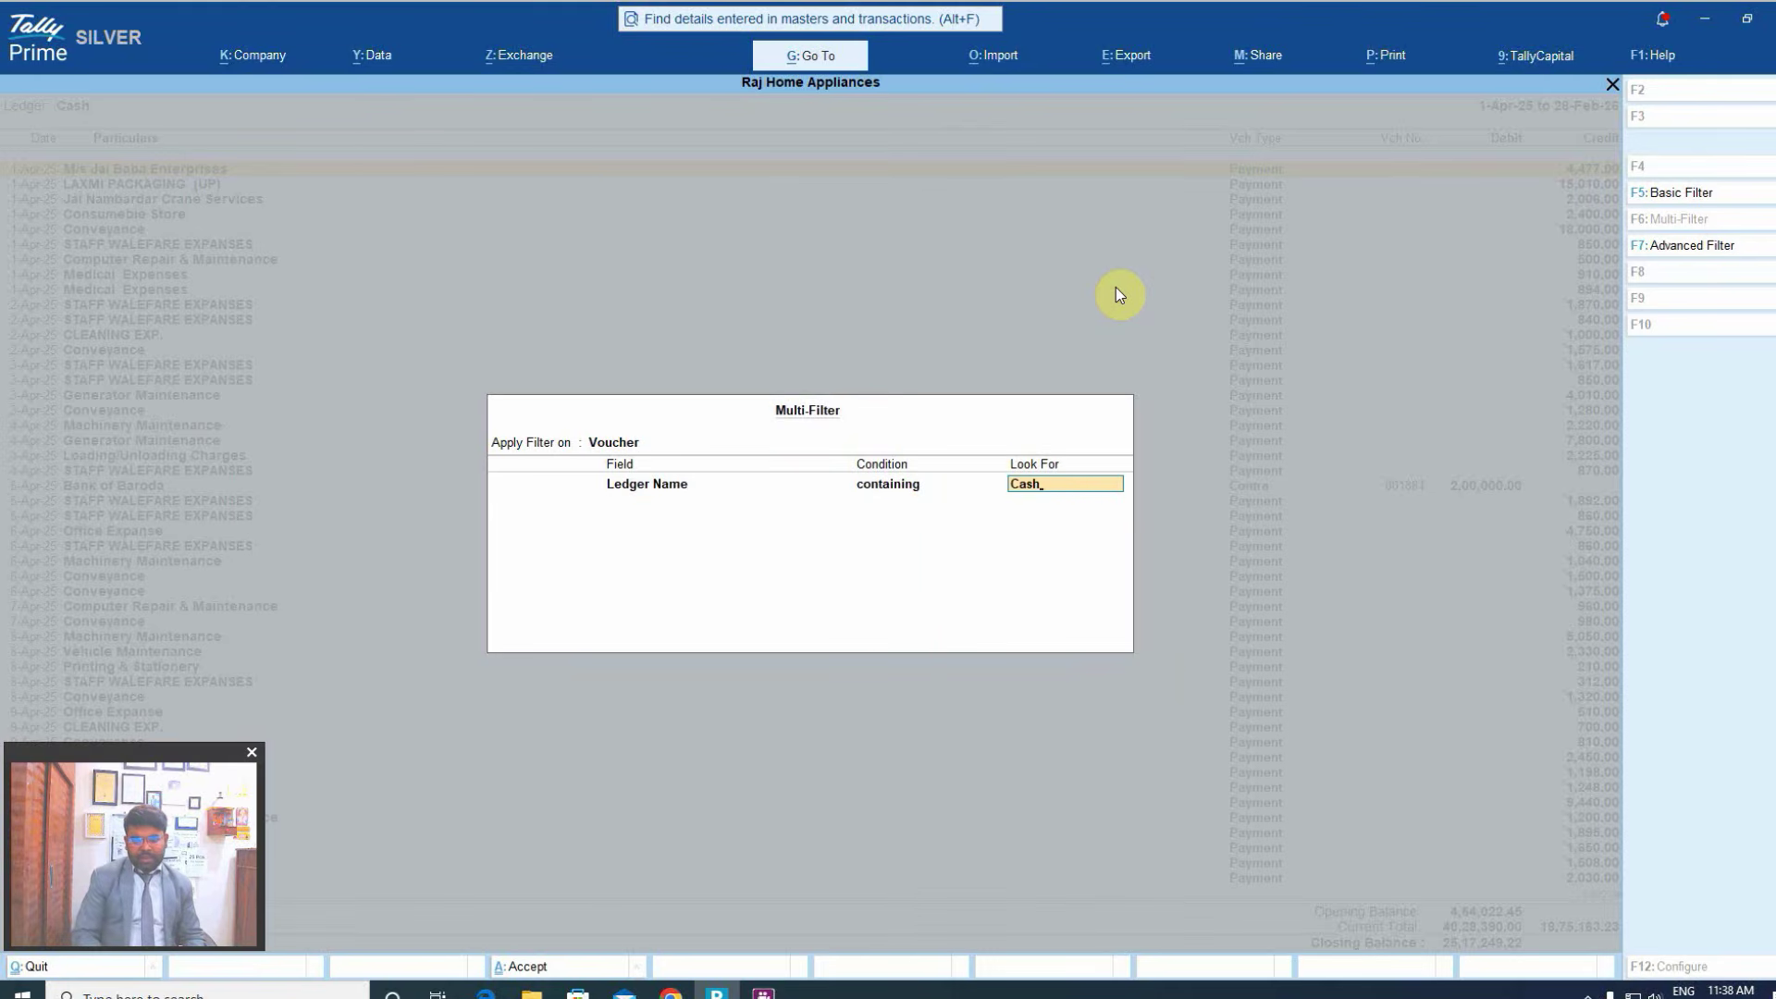
{"action": "key", "text": "Return"}
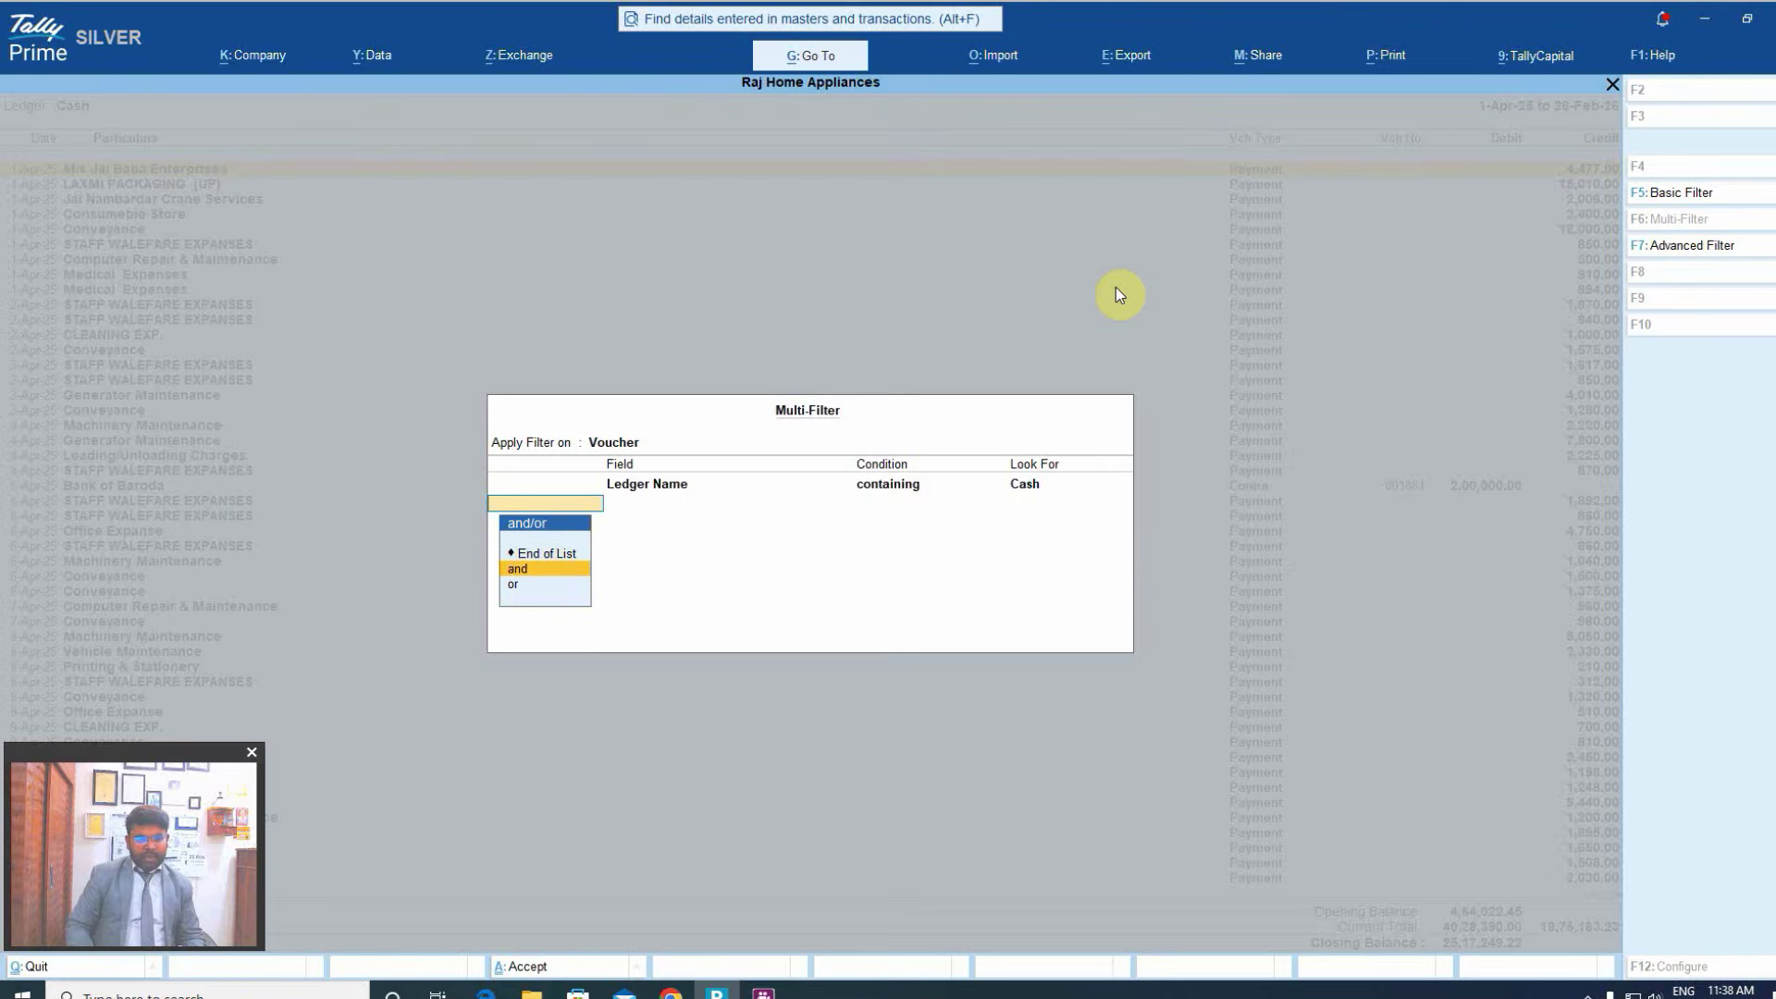
- Add an "and" condition to the Multi-Filter for Ledger Amount greater than 10000
{"action": "key", "text": "Return"}
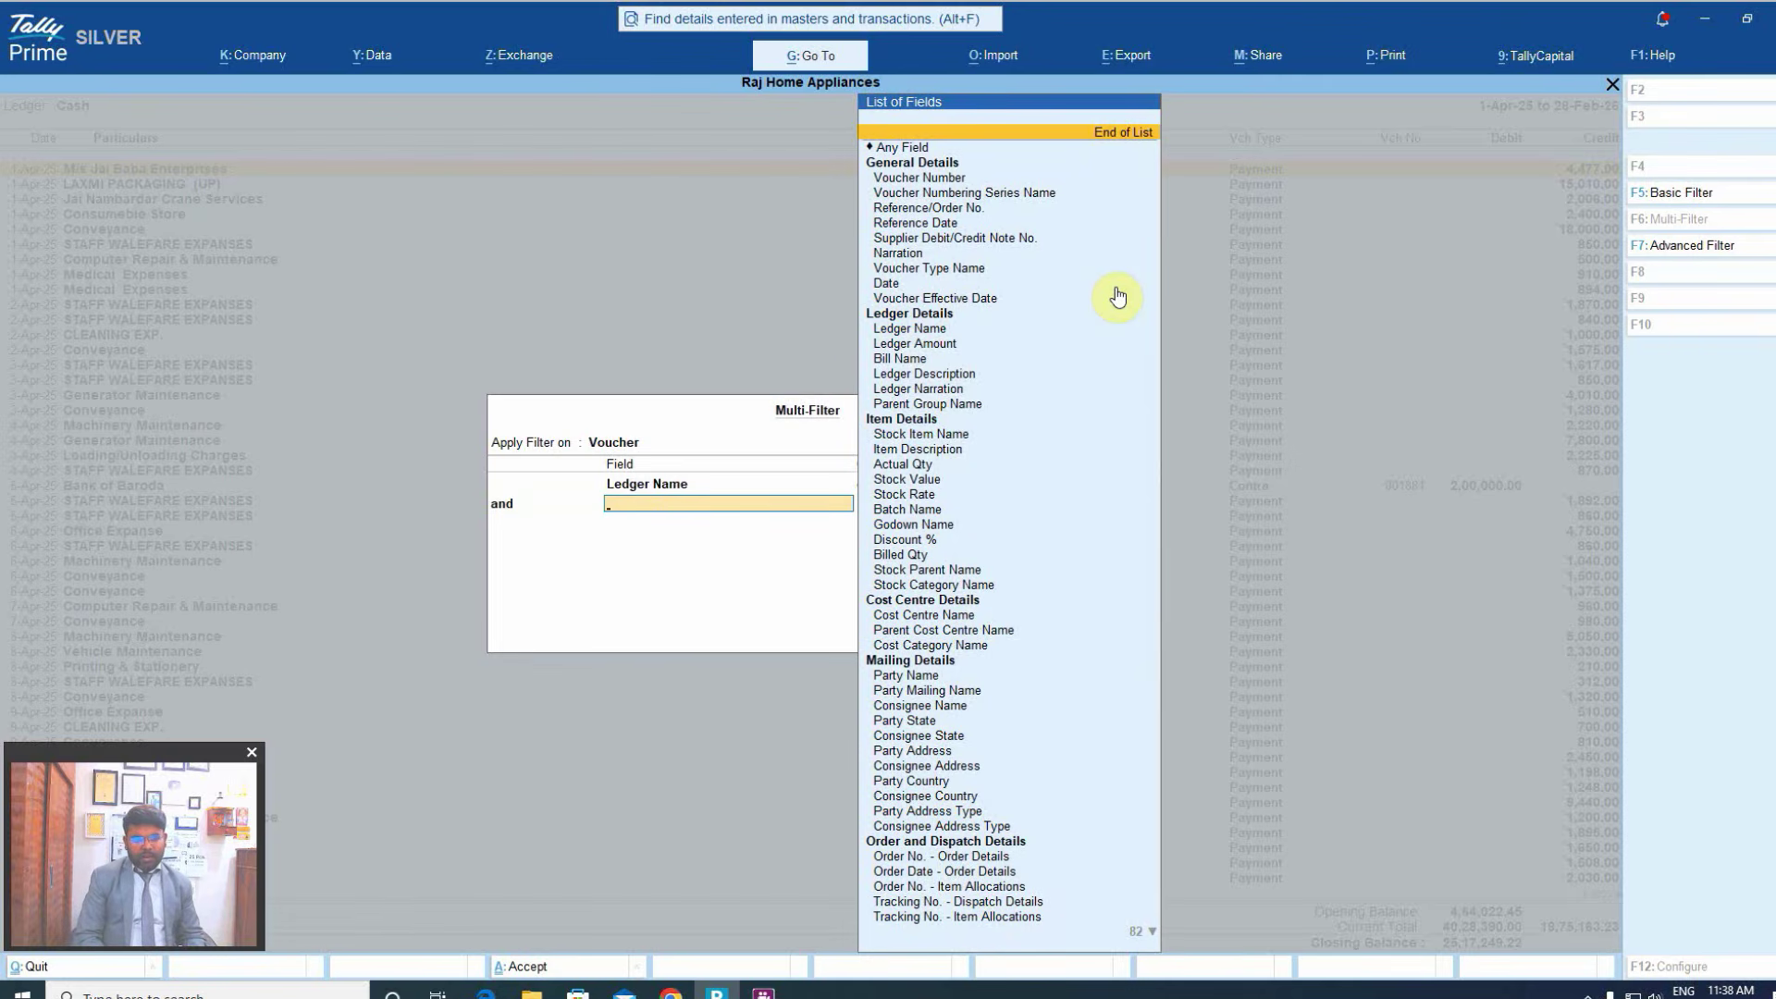
{"action": "type", "text": "led"}
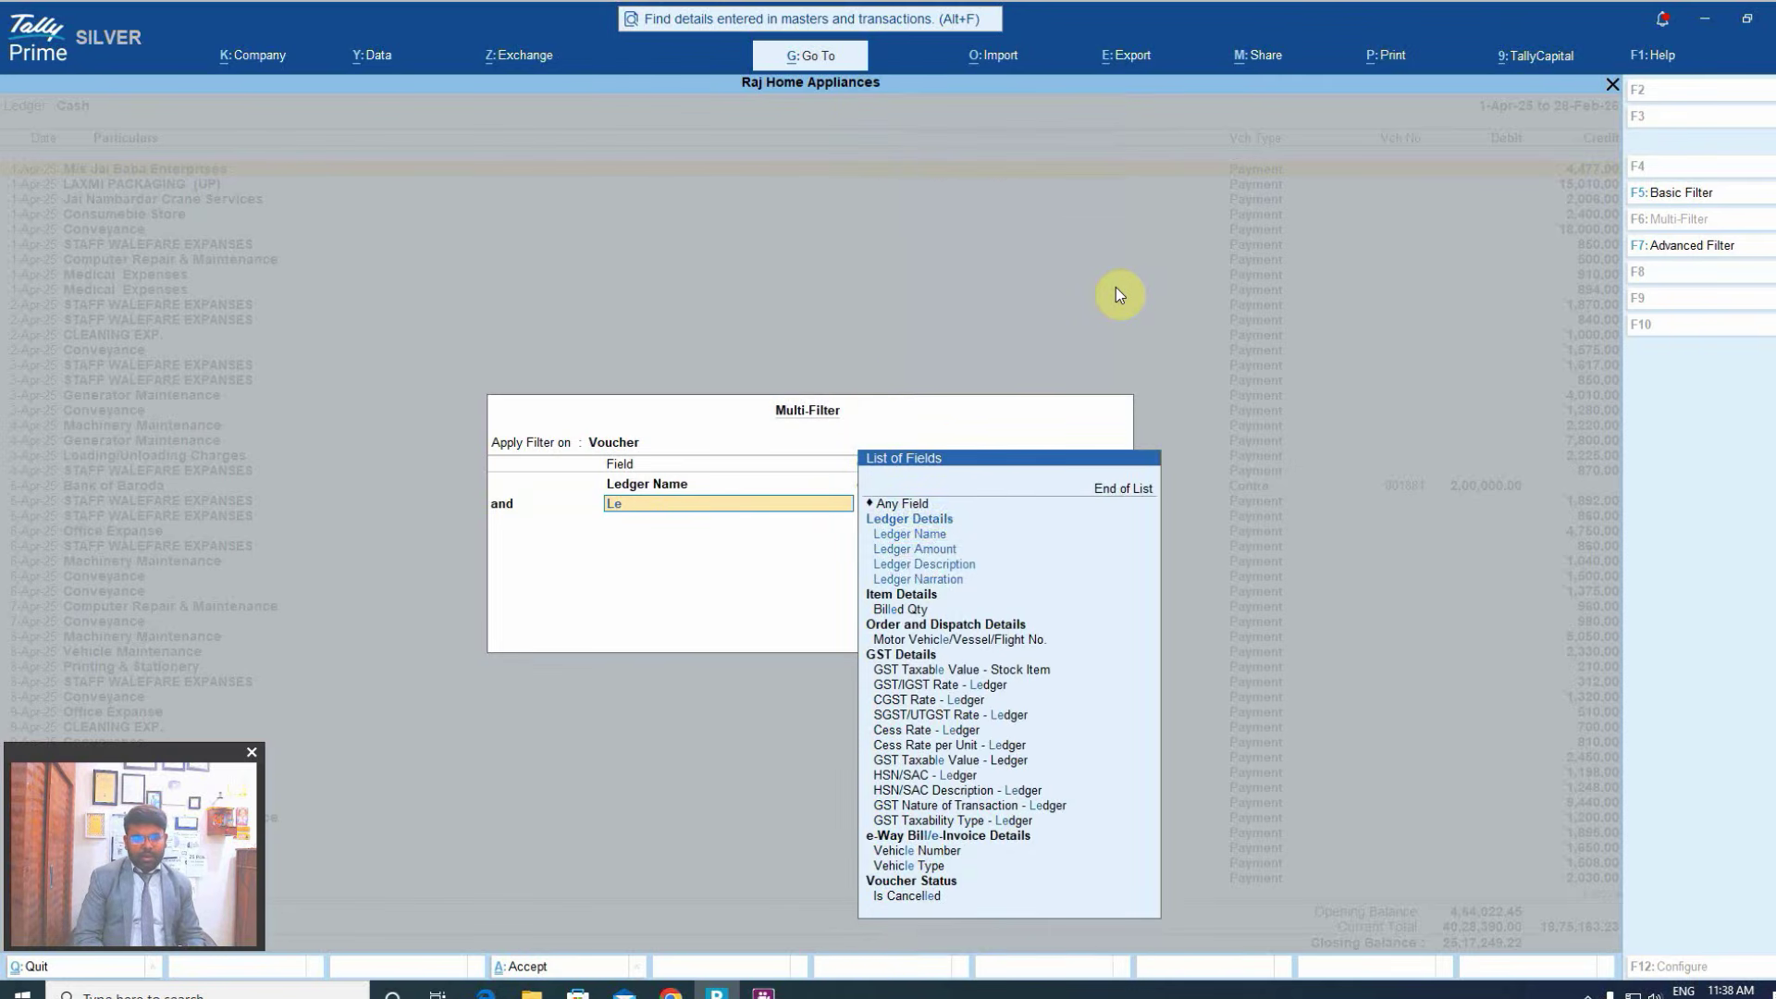
{"action": "key", "text": "Down"}
{"action": "key", "text": "Return"}
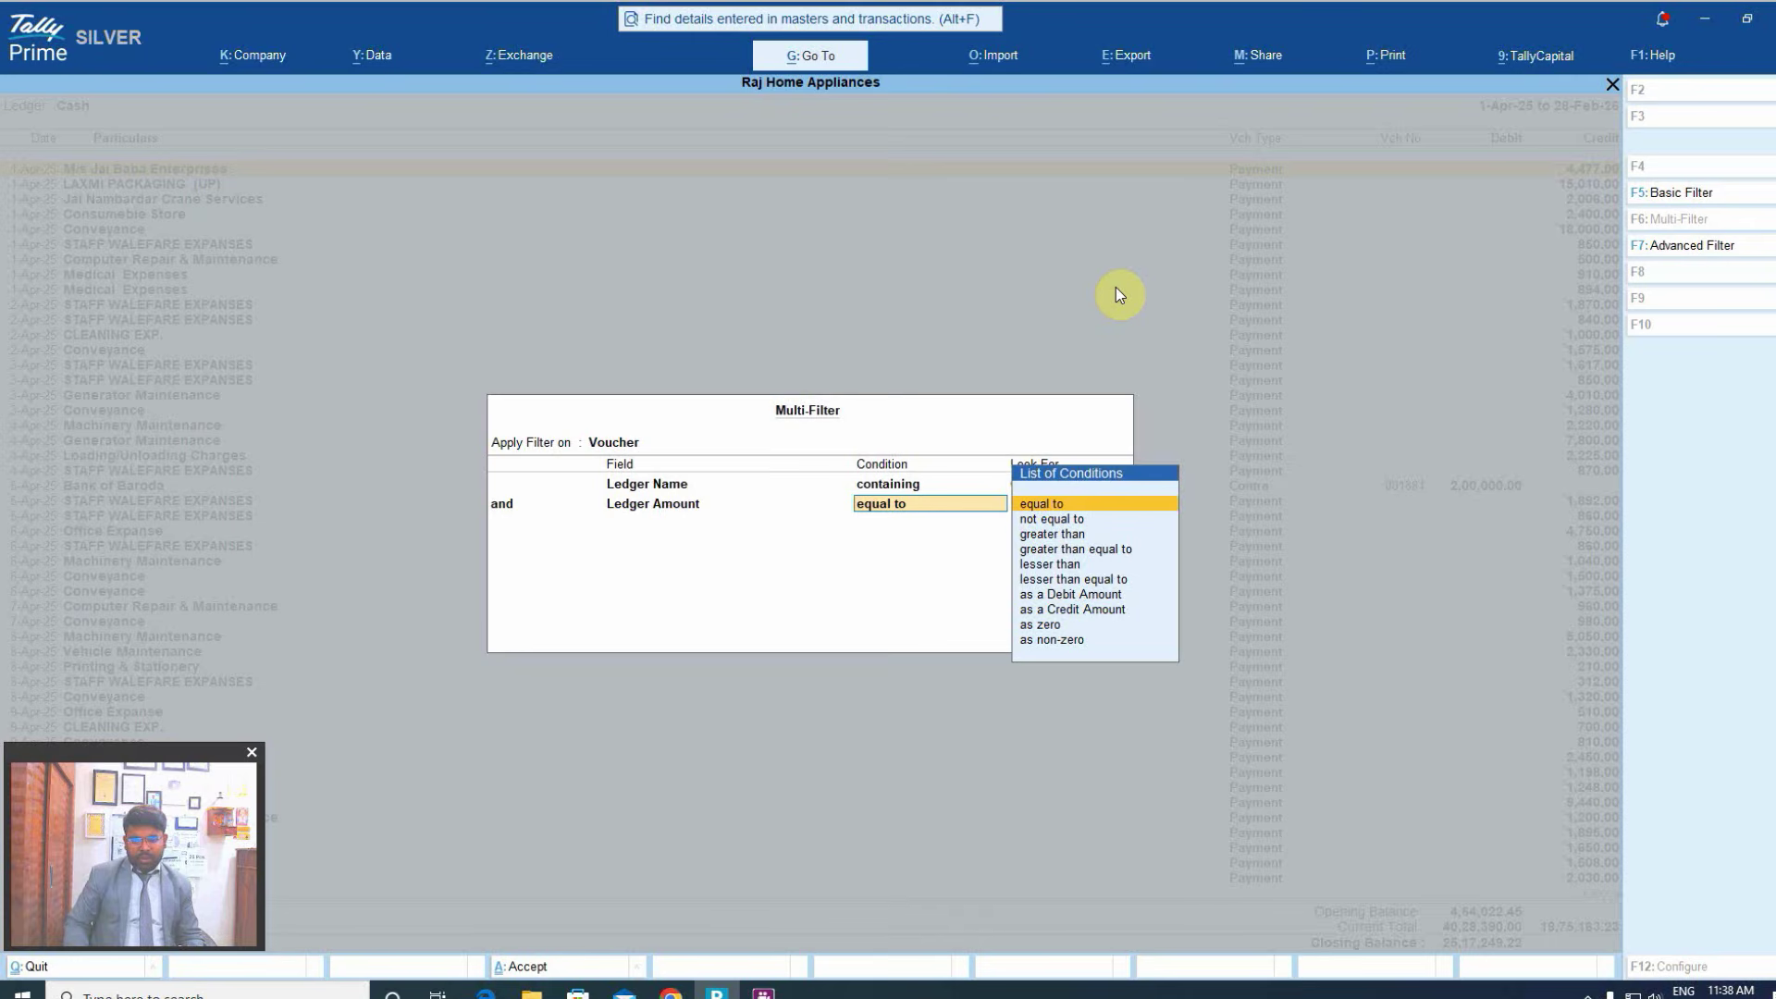
{"action": "key", "text": "Down"}
{"action": "key", "text": "Down"}
{"action": "key", "text": "Return"}
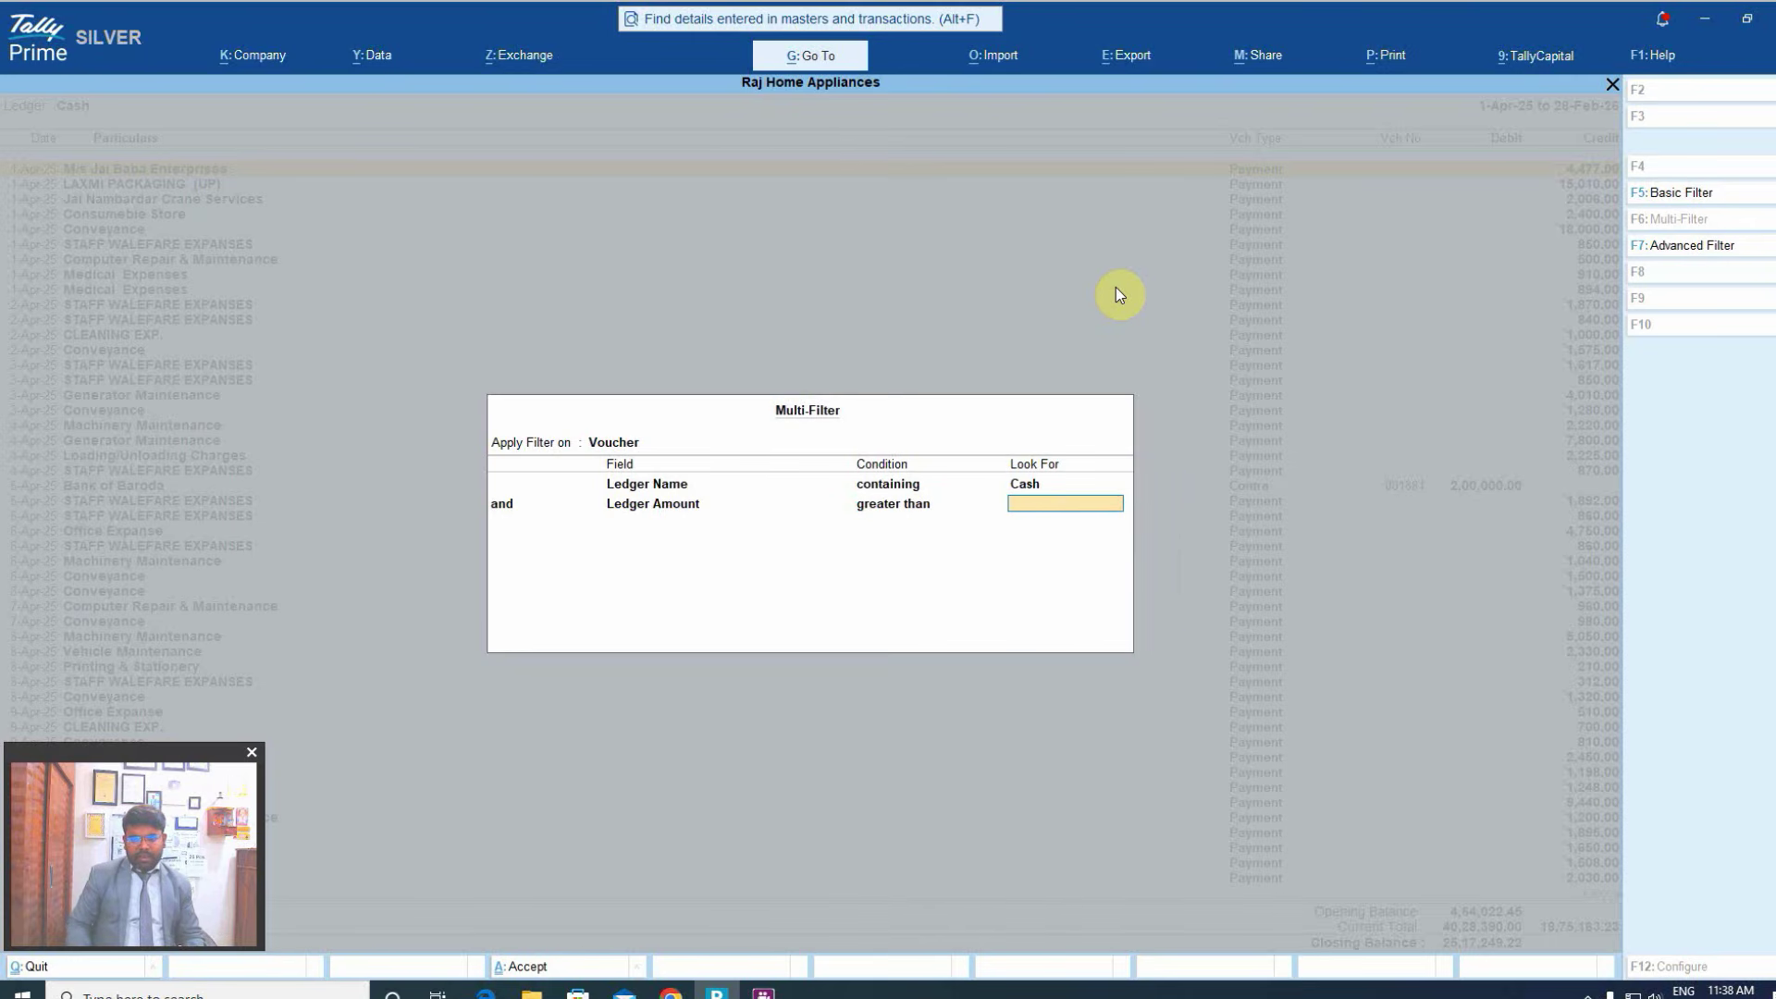
{"action": "type", "text": "1000"}
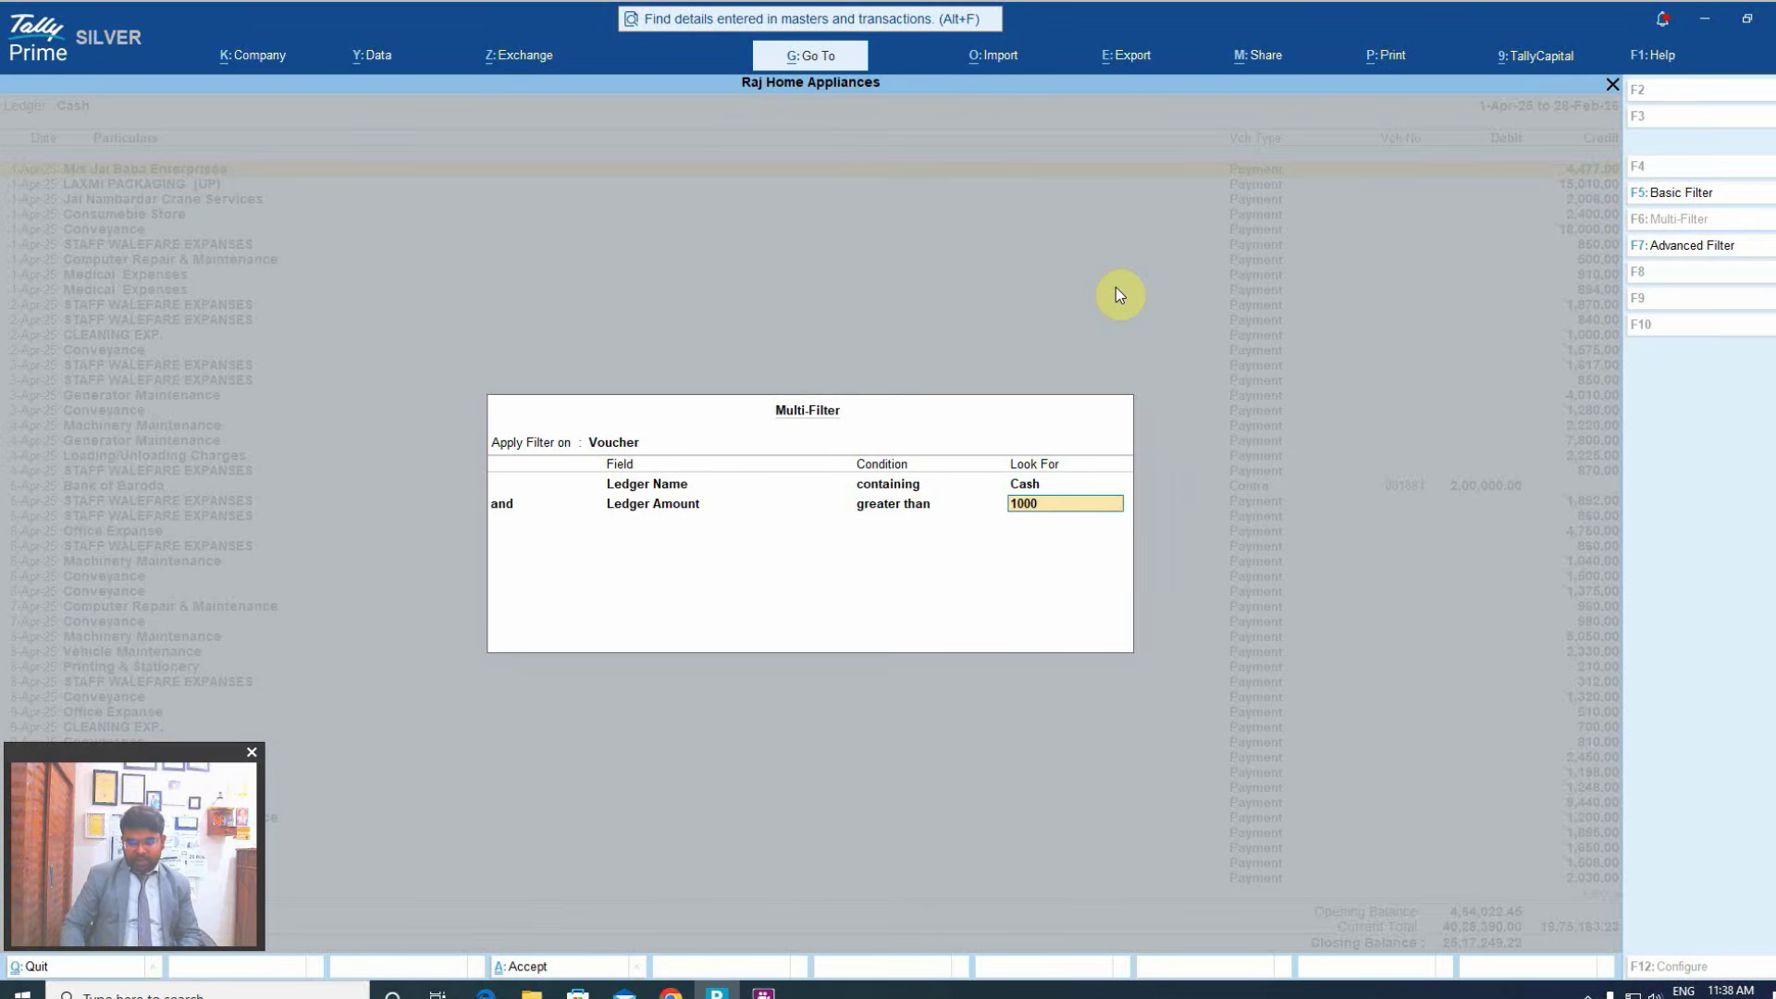
{"action": "type", "text": "0"}
{"action": "key", "text": "Return"}
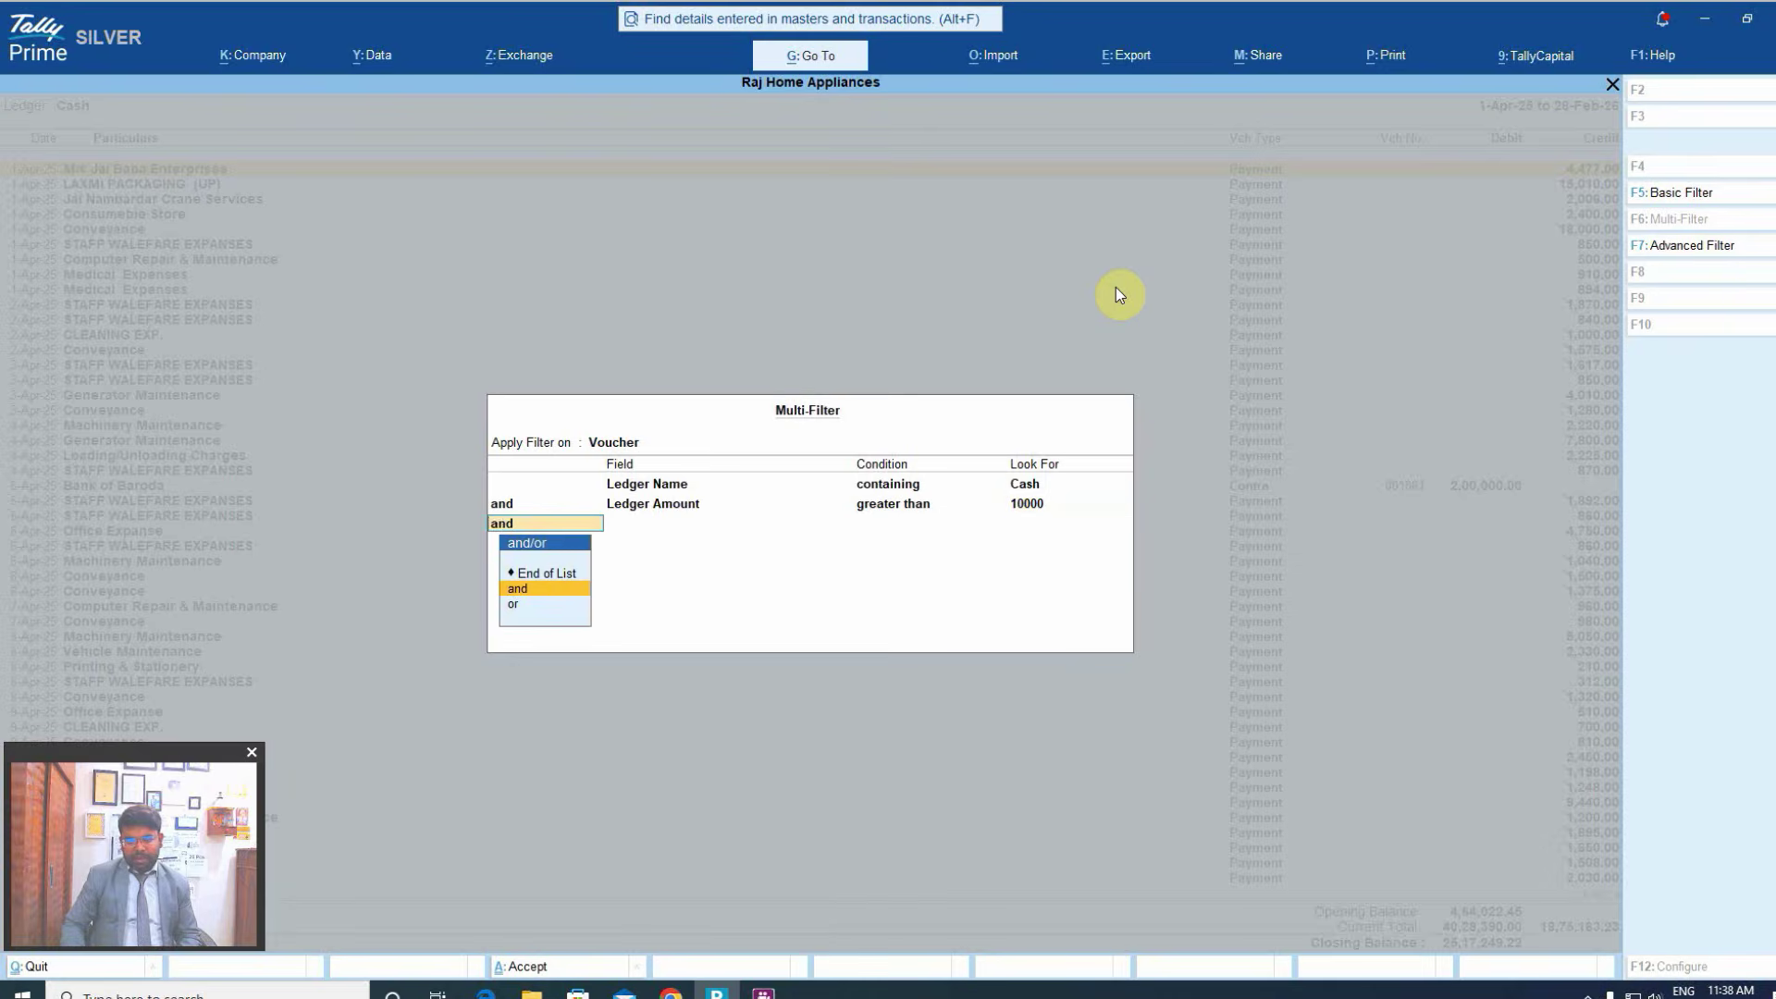
- Add a third "and" condition for Voucher Type Name containing Payment, end the condition list and apply the Multi-Filter
{"action": "key", "text": "Return"}
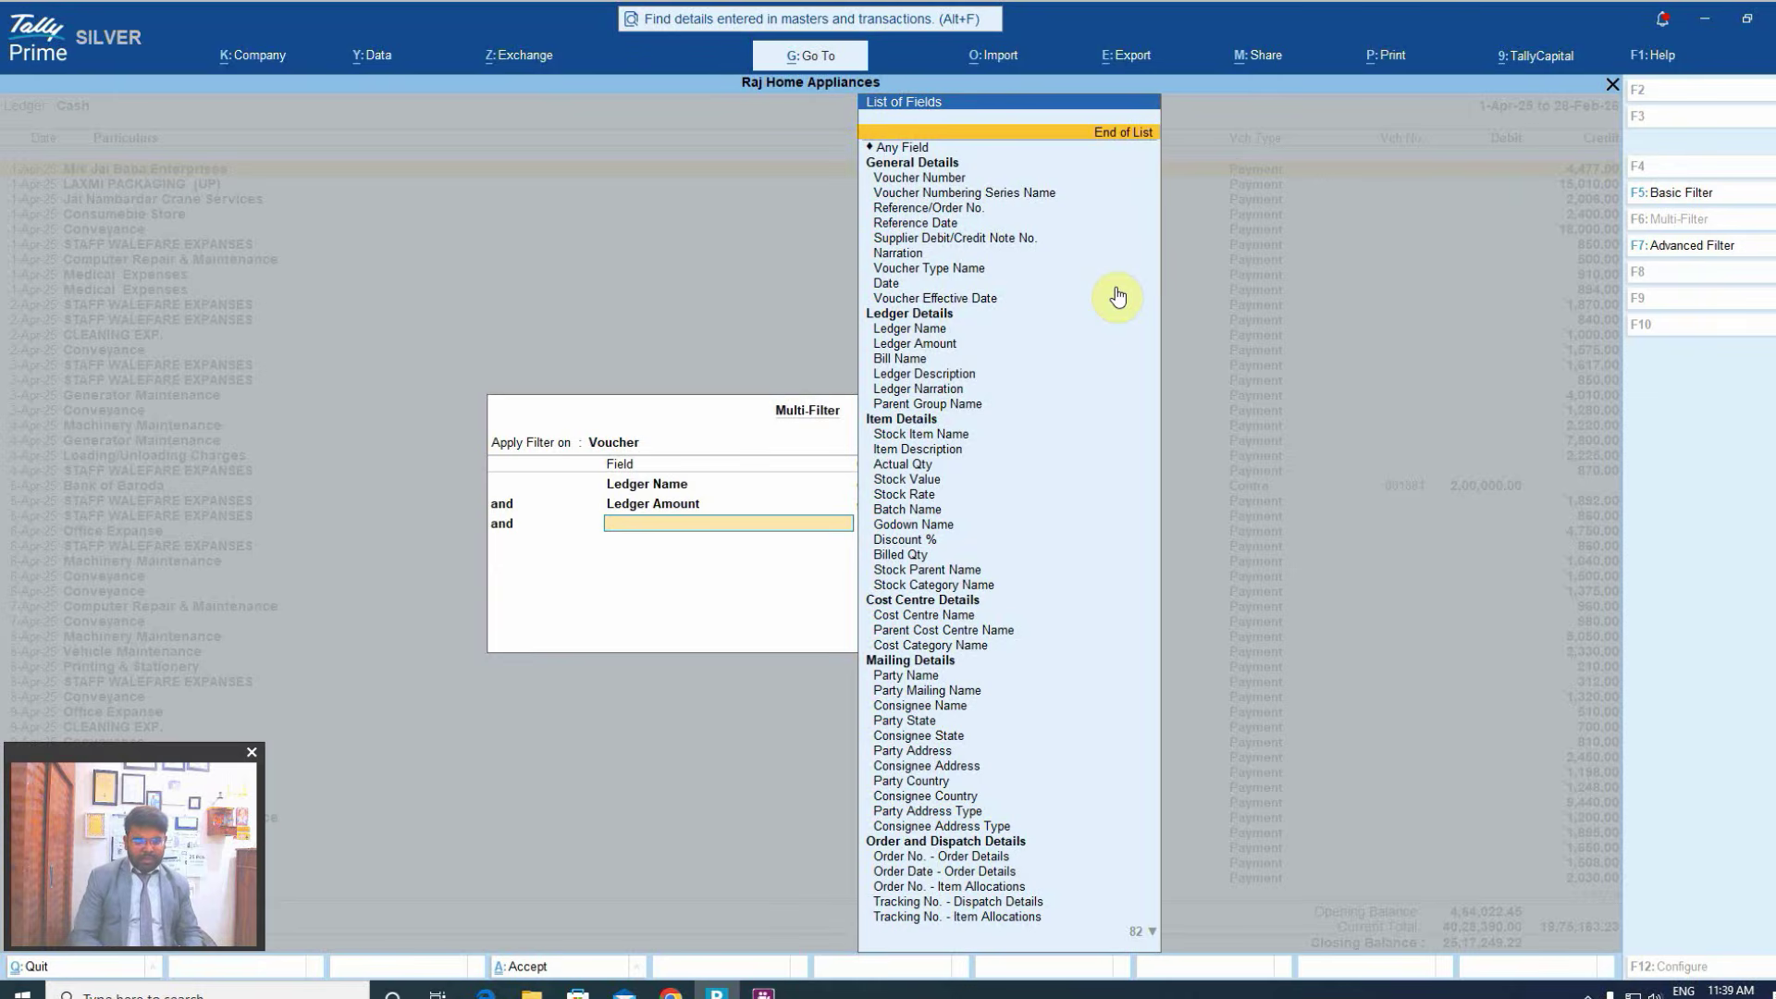
{"action": "key", "text": "Down"}
{"action": "key", "text": "Down"}
{"action": "key", "text": "Down"}
{"action": "key", "text": "Down"}
{"action": "key", "text": "Up"}
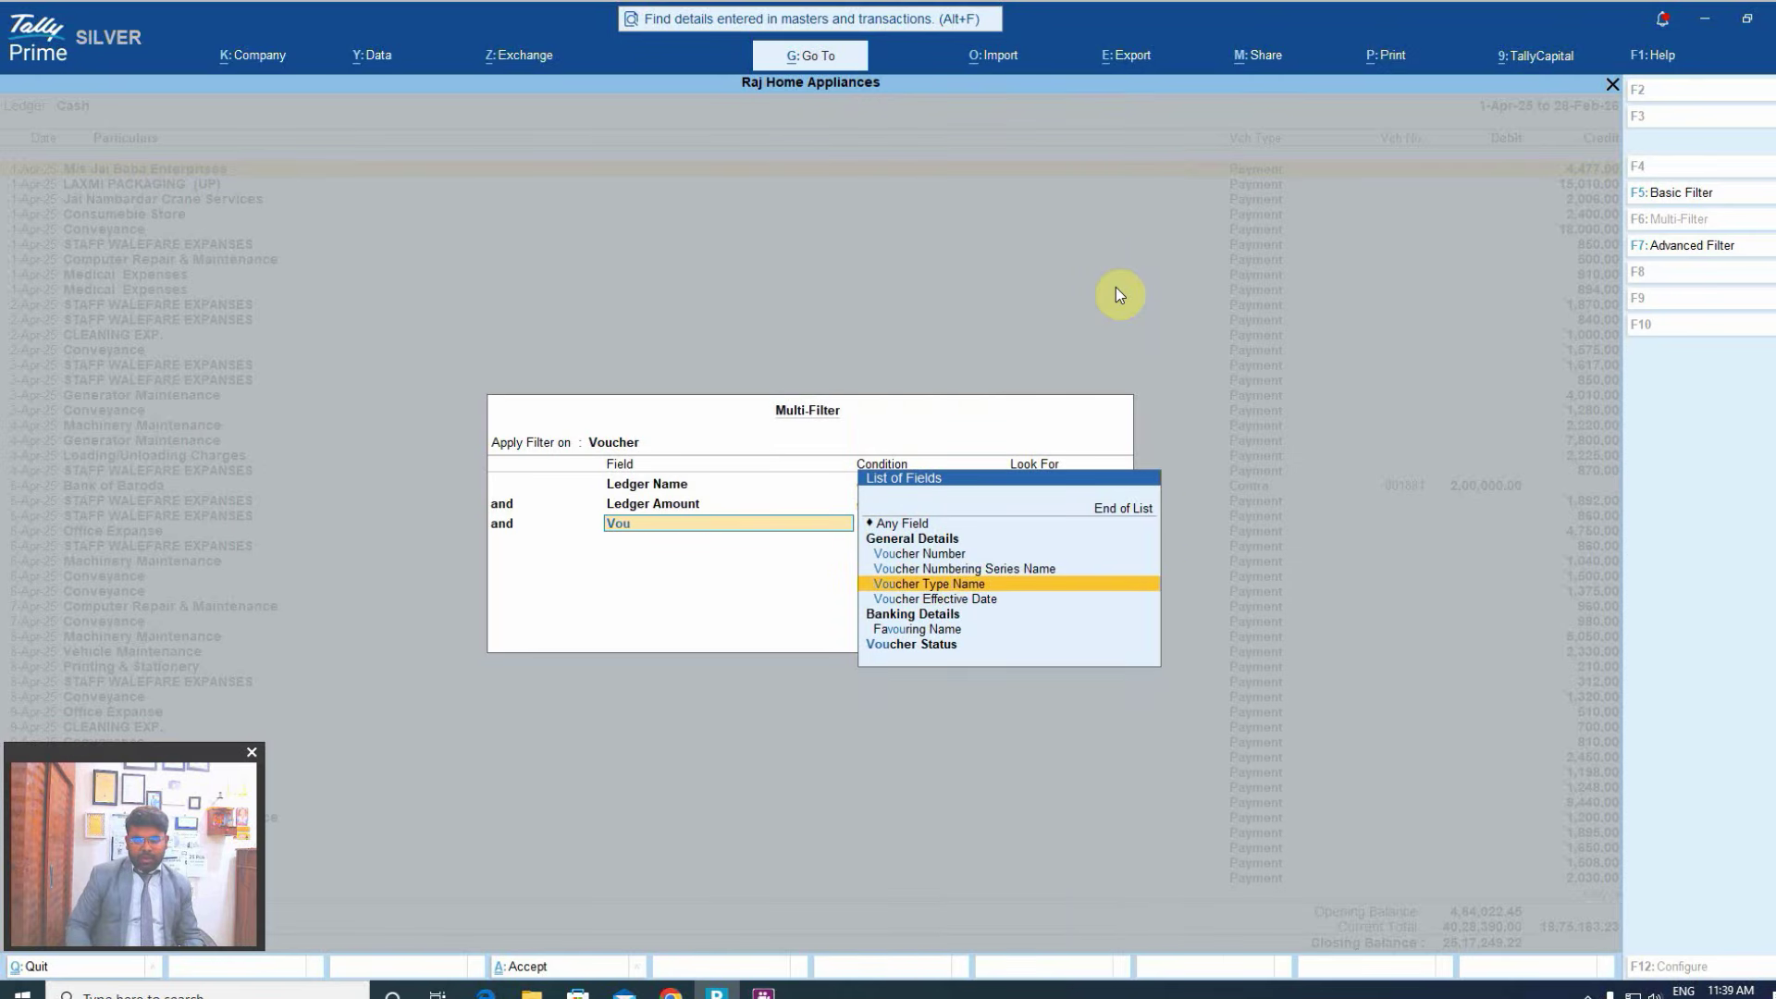
{"action": "key", "text": "Return"}
{"action": "key", "text": "Return"}
{"action": "type", "text": "Payment"}
{"action": "key", "text": "Return"}
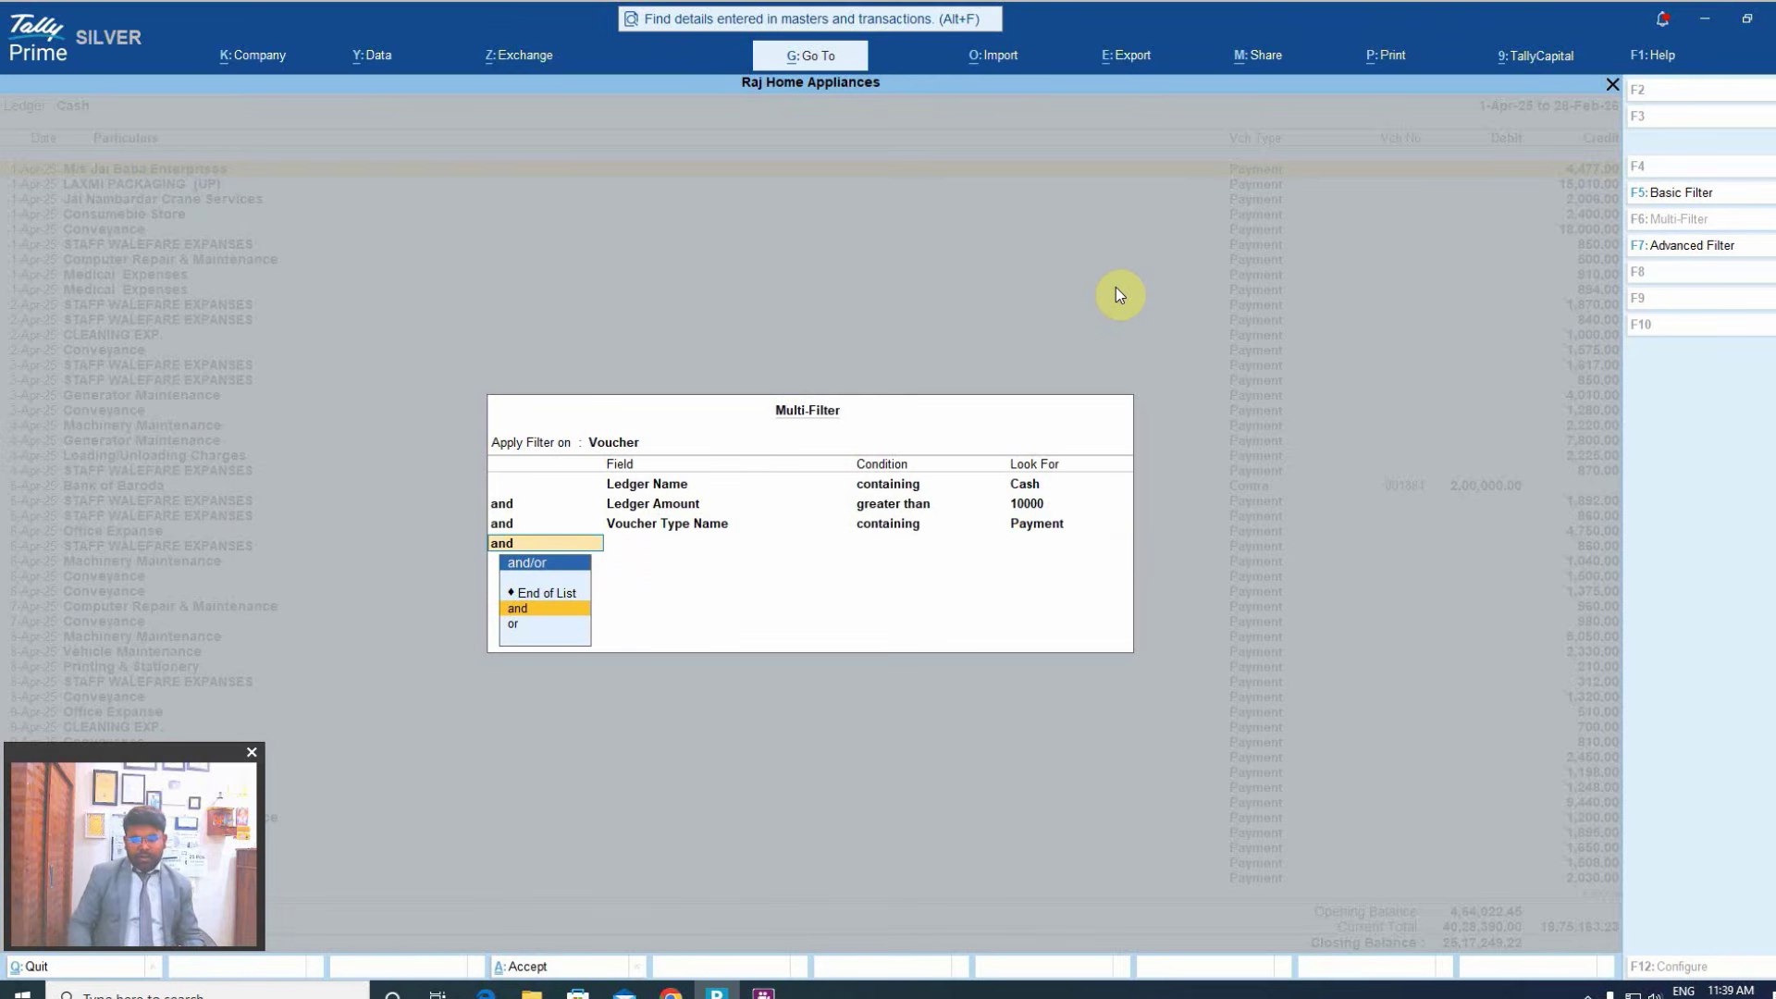
{"action": "key", "text": "Up"}
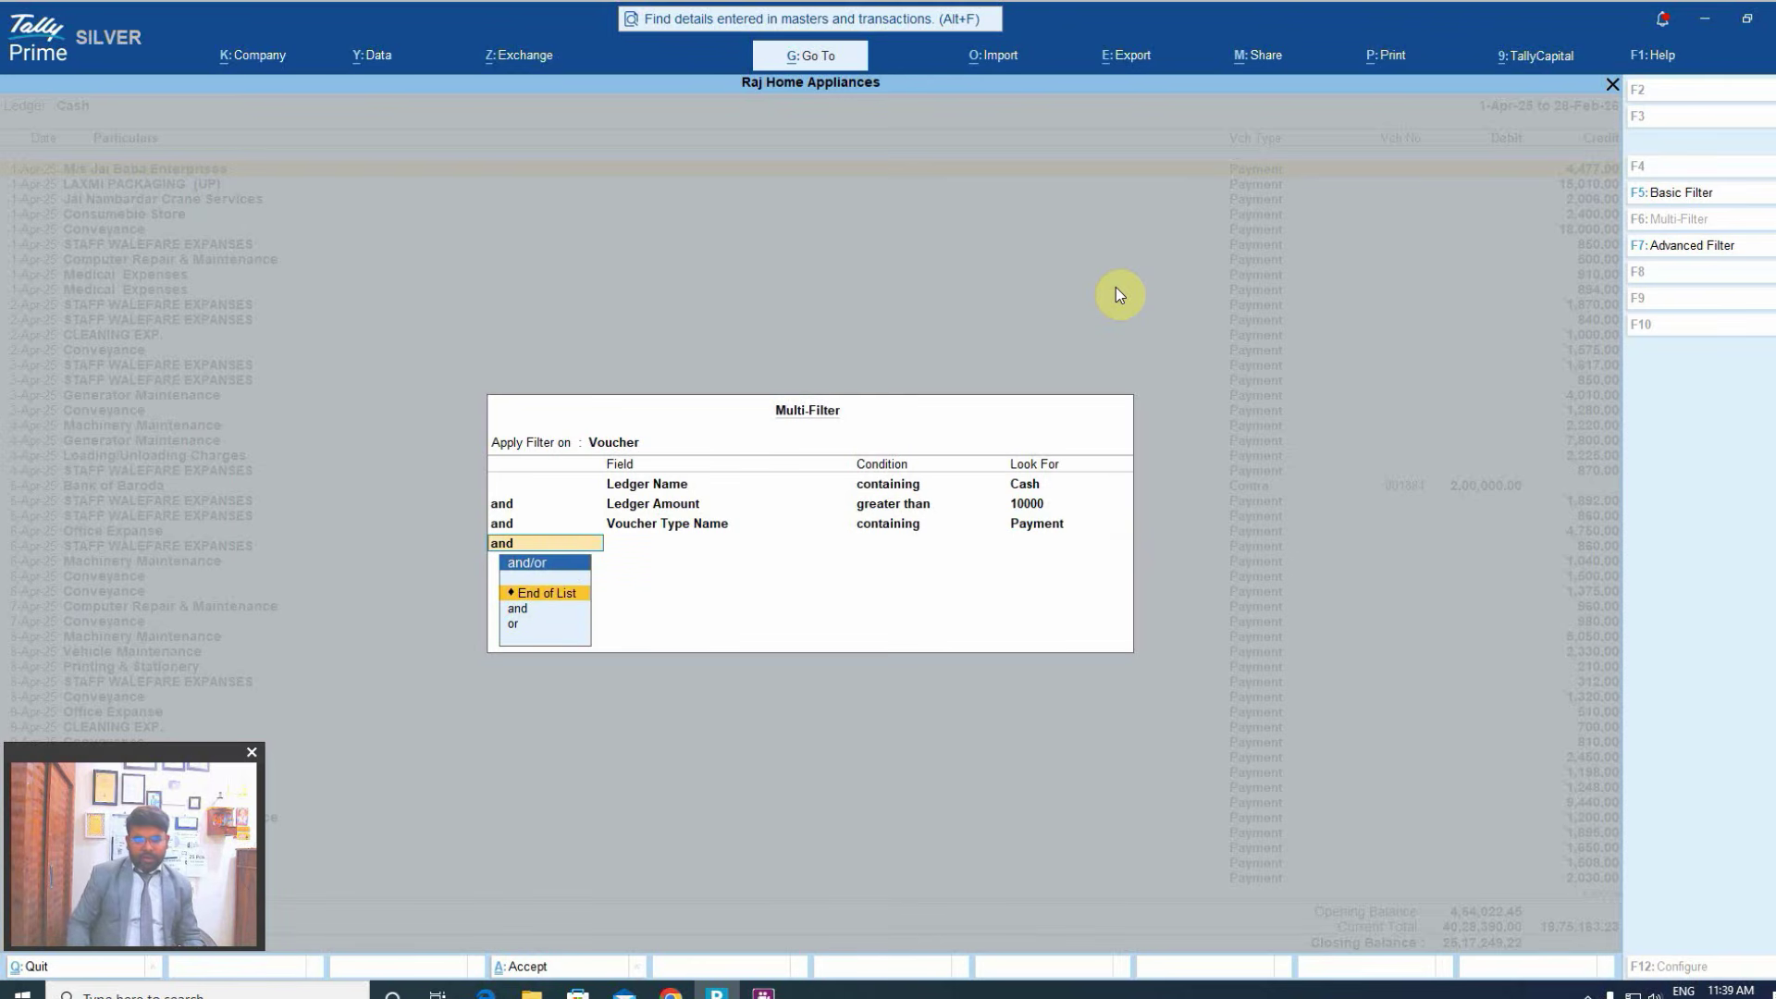
{"action": "key", "text": "Return"}
- Look through the filtered cash payments and remove the filter from the Cash ledger
{"action": "key", "text": "Down"}
{"action": "key", "text": "Down"}
{"action": "key", "text": "Up"}
{"action": "key", "text": "Up"}
{"action": "key", "text": "Down"}
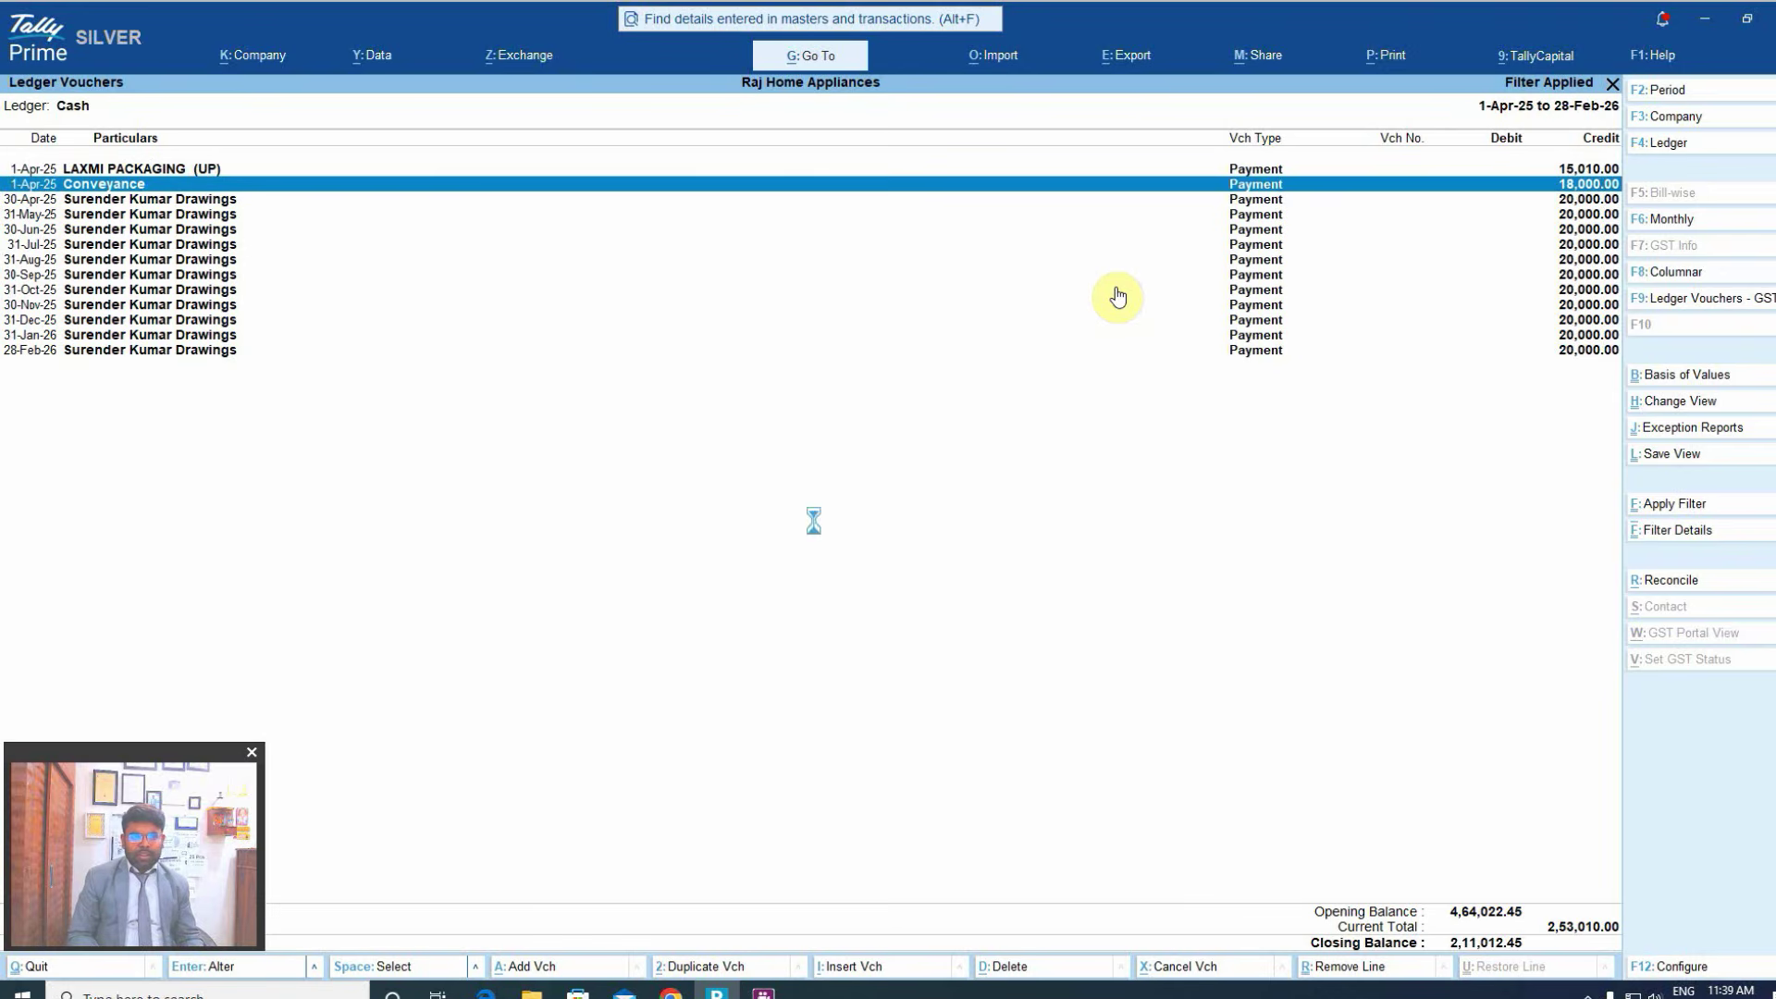
{"action": "key", "text": "space"}
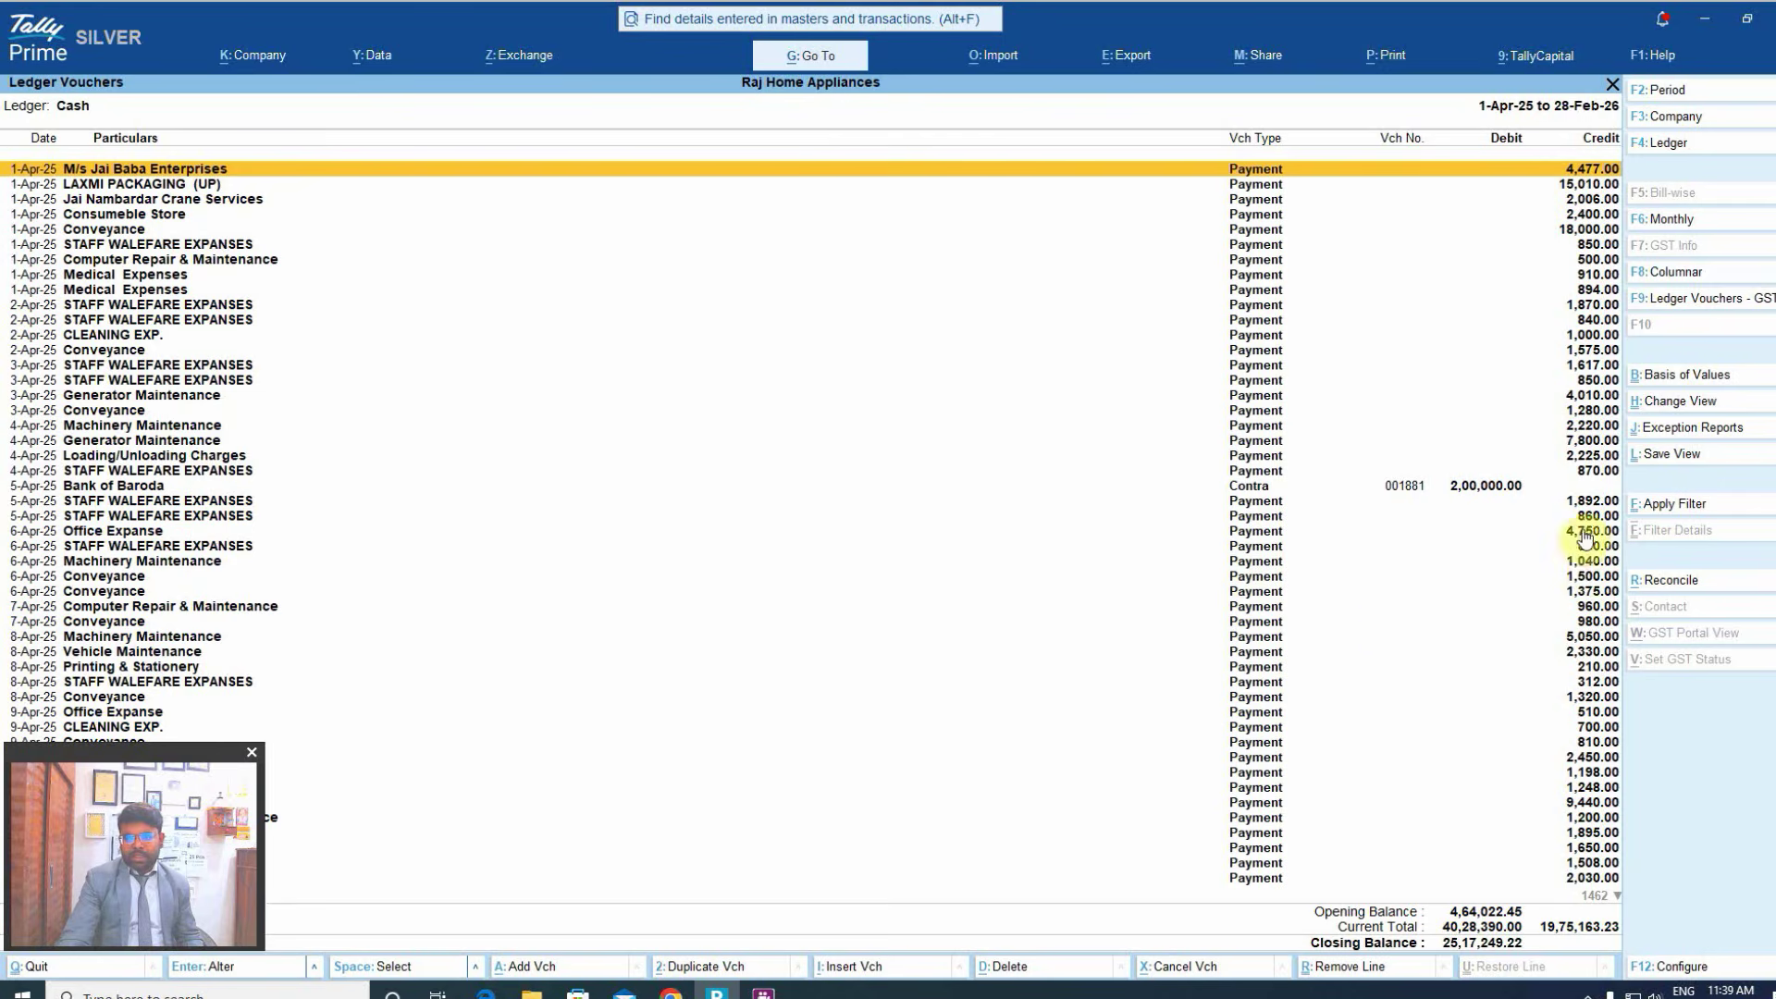
- Reopen the Cash ledger's vouchers and blank both period dates to cover 1-Apr-25 to 28-Feb-26
{"action": "key", "text": "Escape"}
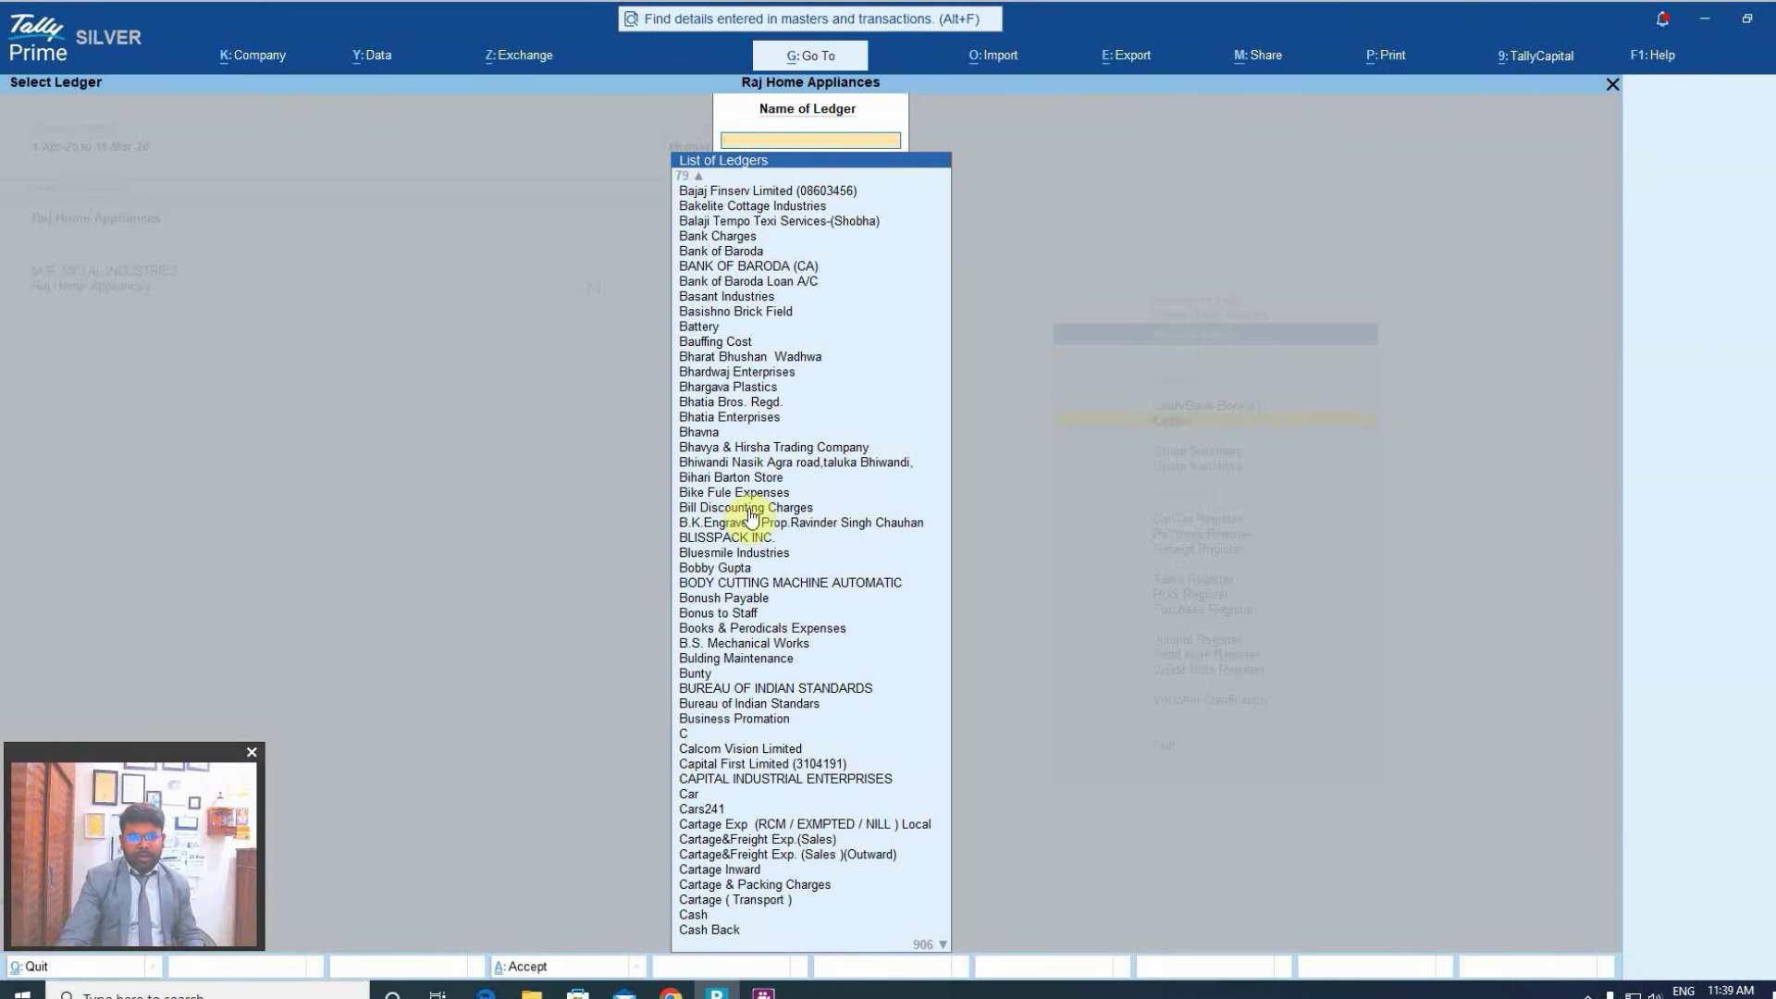
{"action": "type", "text": "cash"}
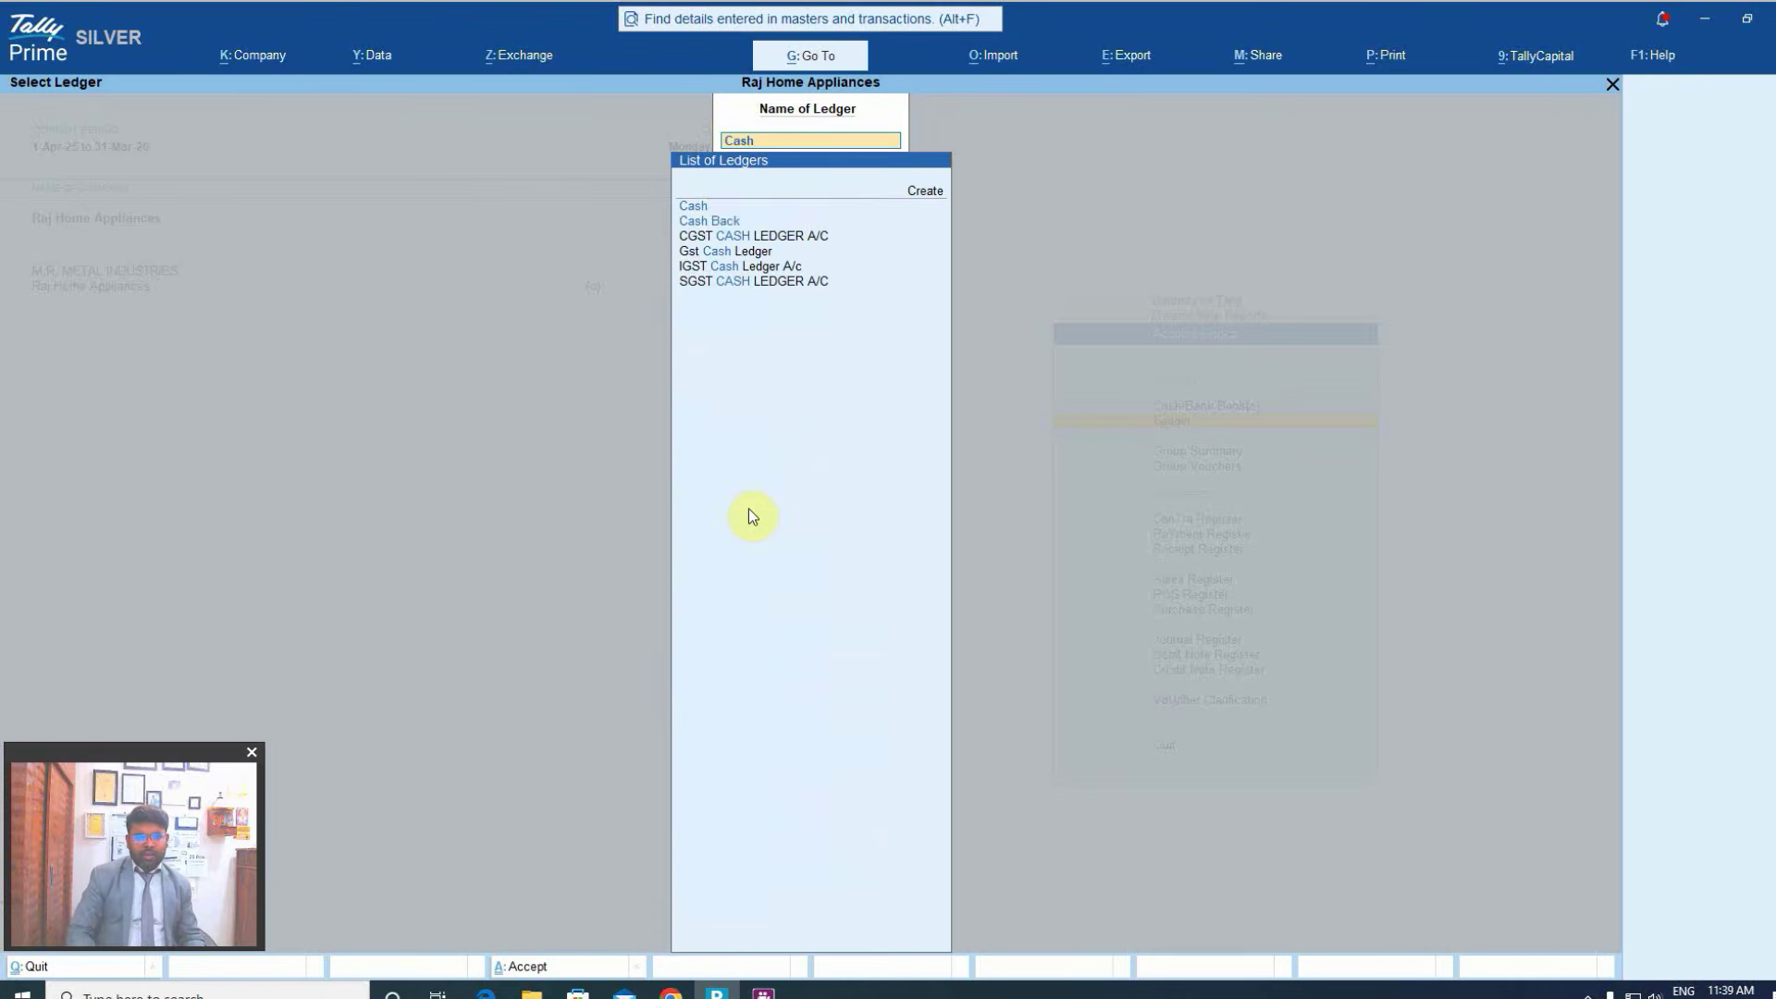
{"action": "key", "text": "Return"}
{"action": "key", "text": "F2"}
{"action": "key", "text": "space"}
{"action": "key", "text": "Return"}
{"action": "key", "text": "space"}
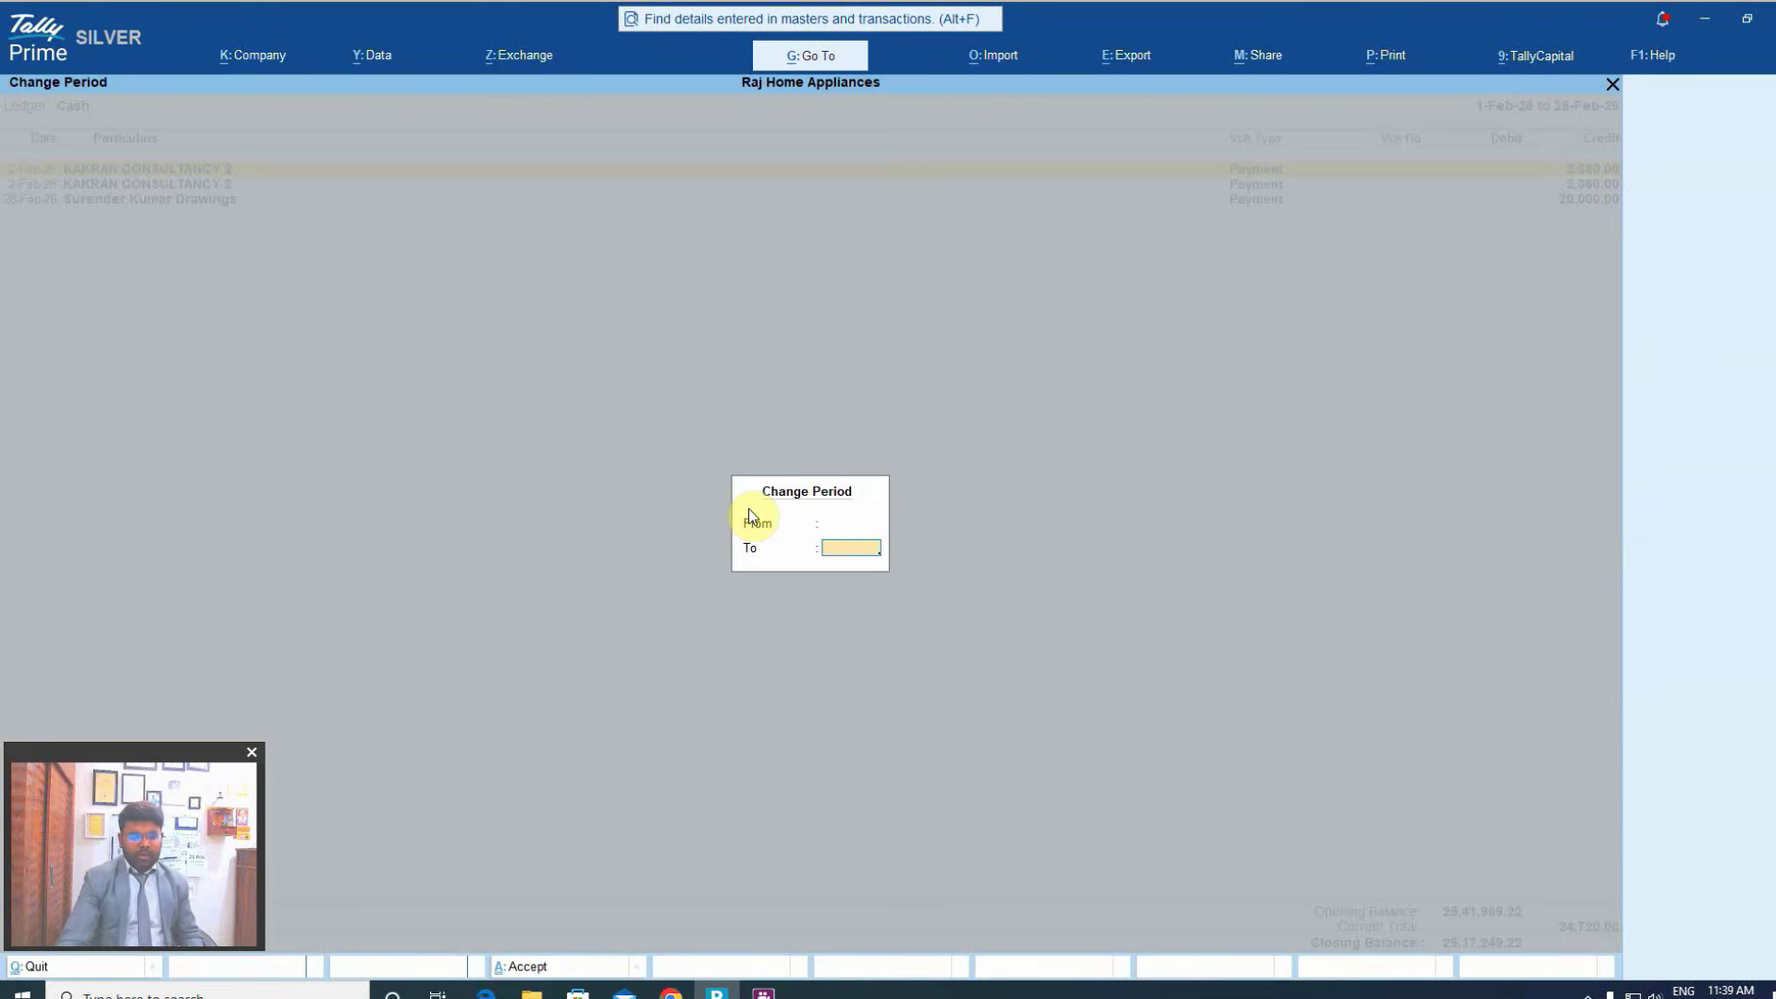
{"action": "key", "text": "Return"}
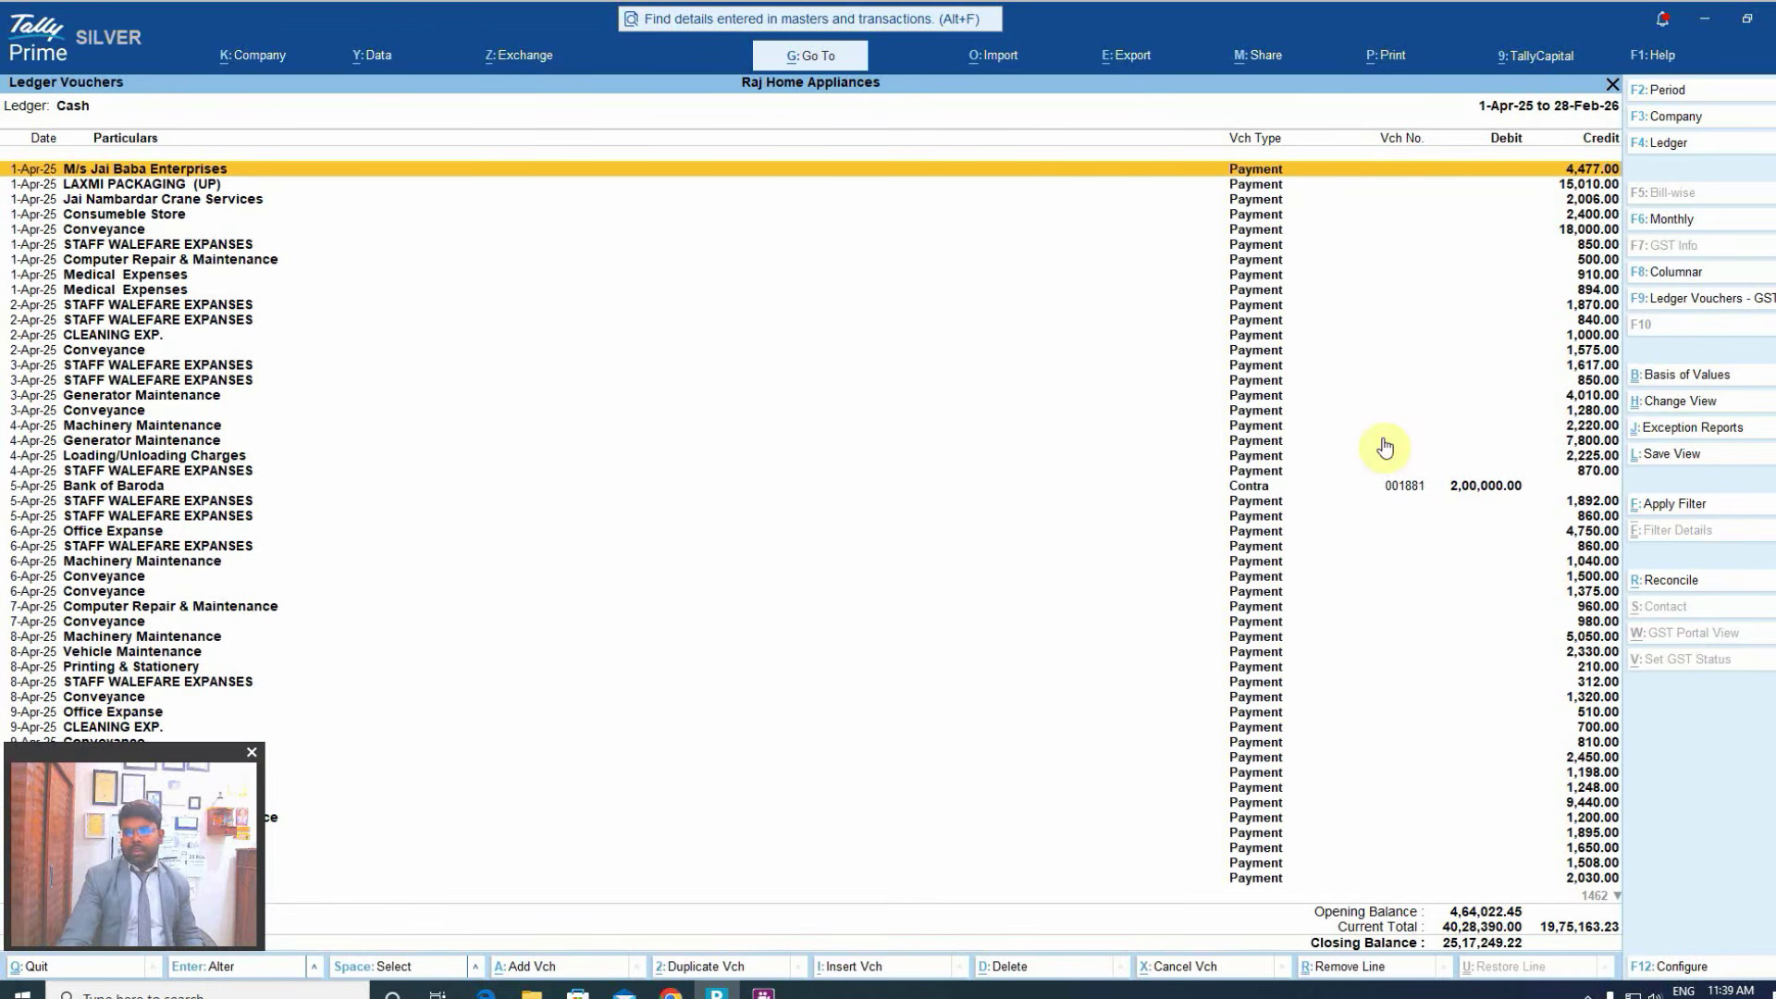
- Open an Advanced Filter for the Cash ledger's vouchers and keep Voucher as the rows to filter
{"action": "left_click", "coordinate": [1634, 514]}
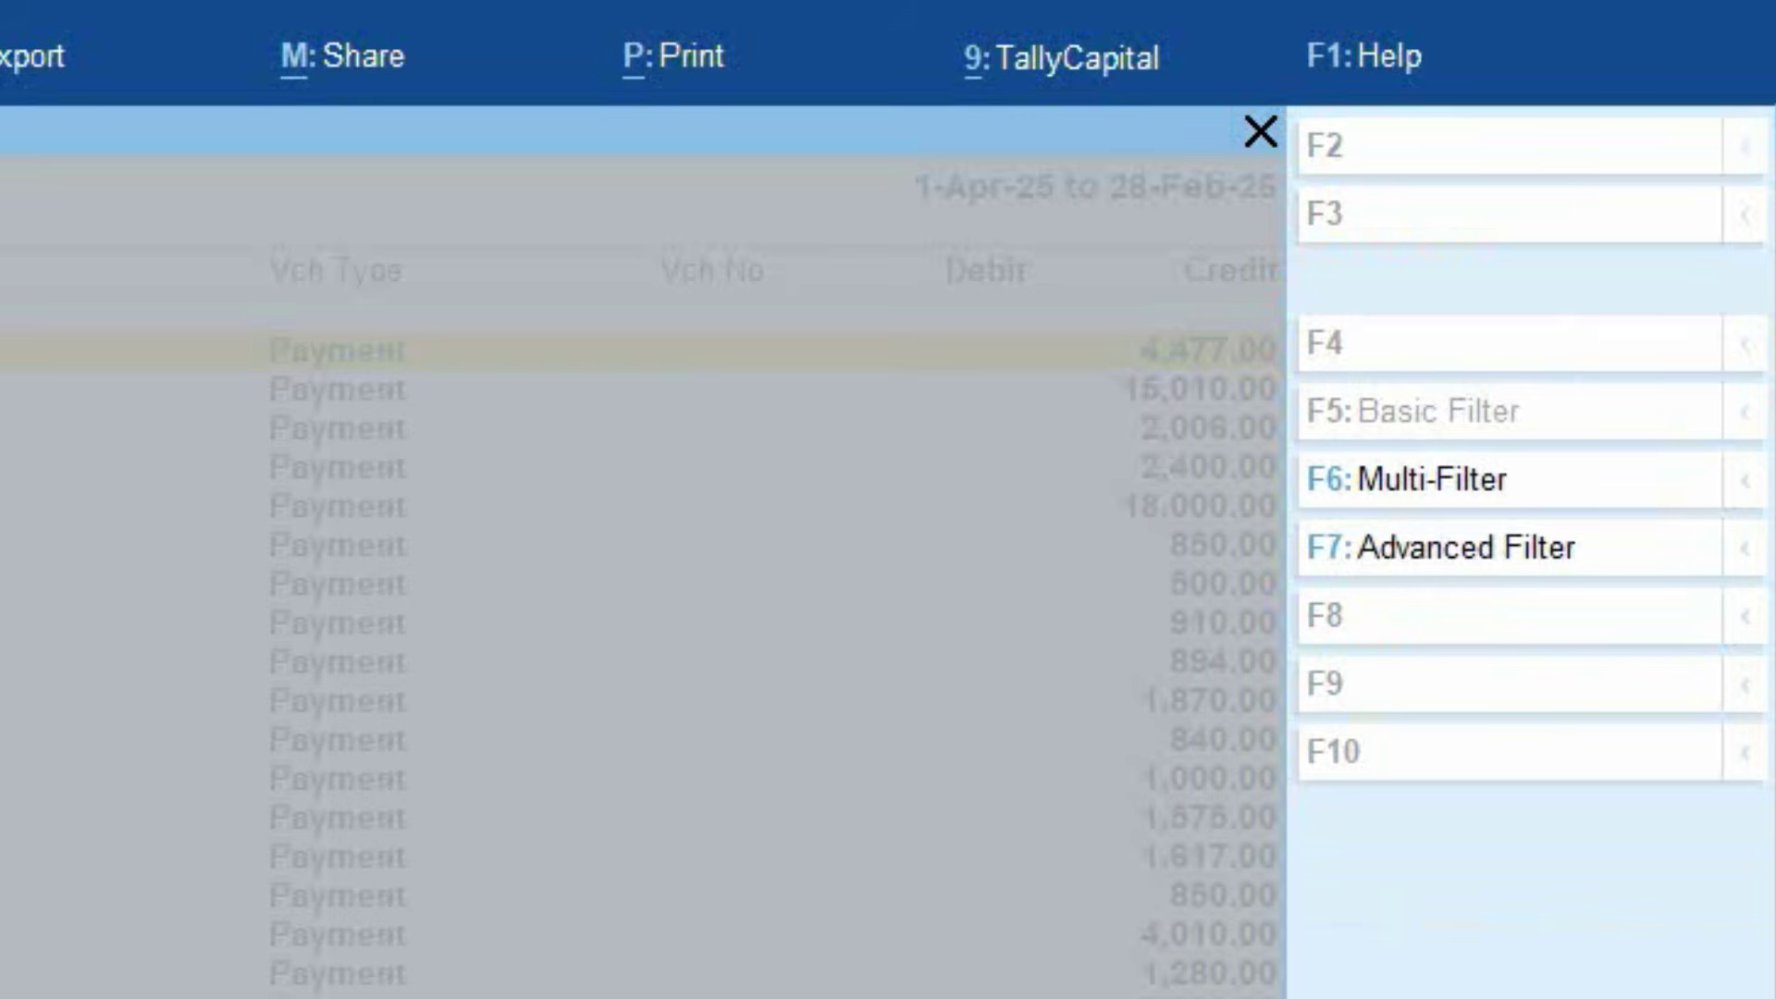
{"action": "left_click", "coordinate": [1606, 546]}
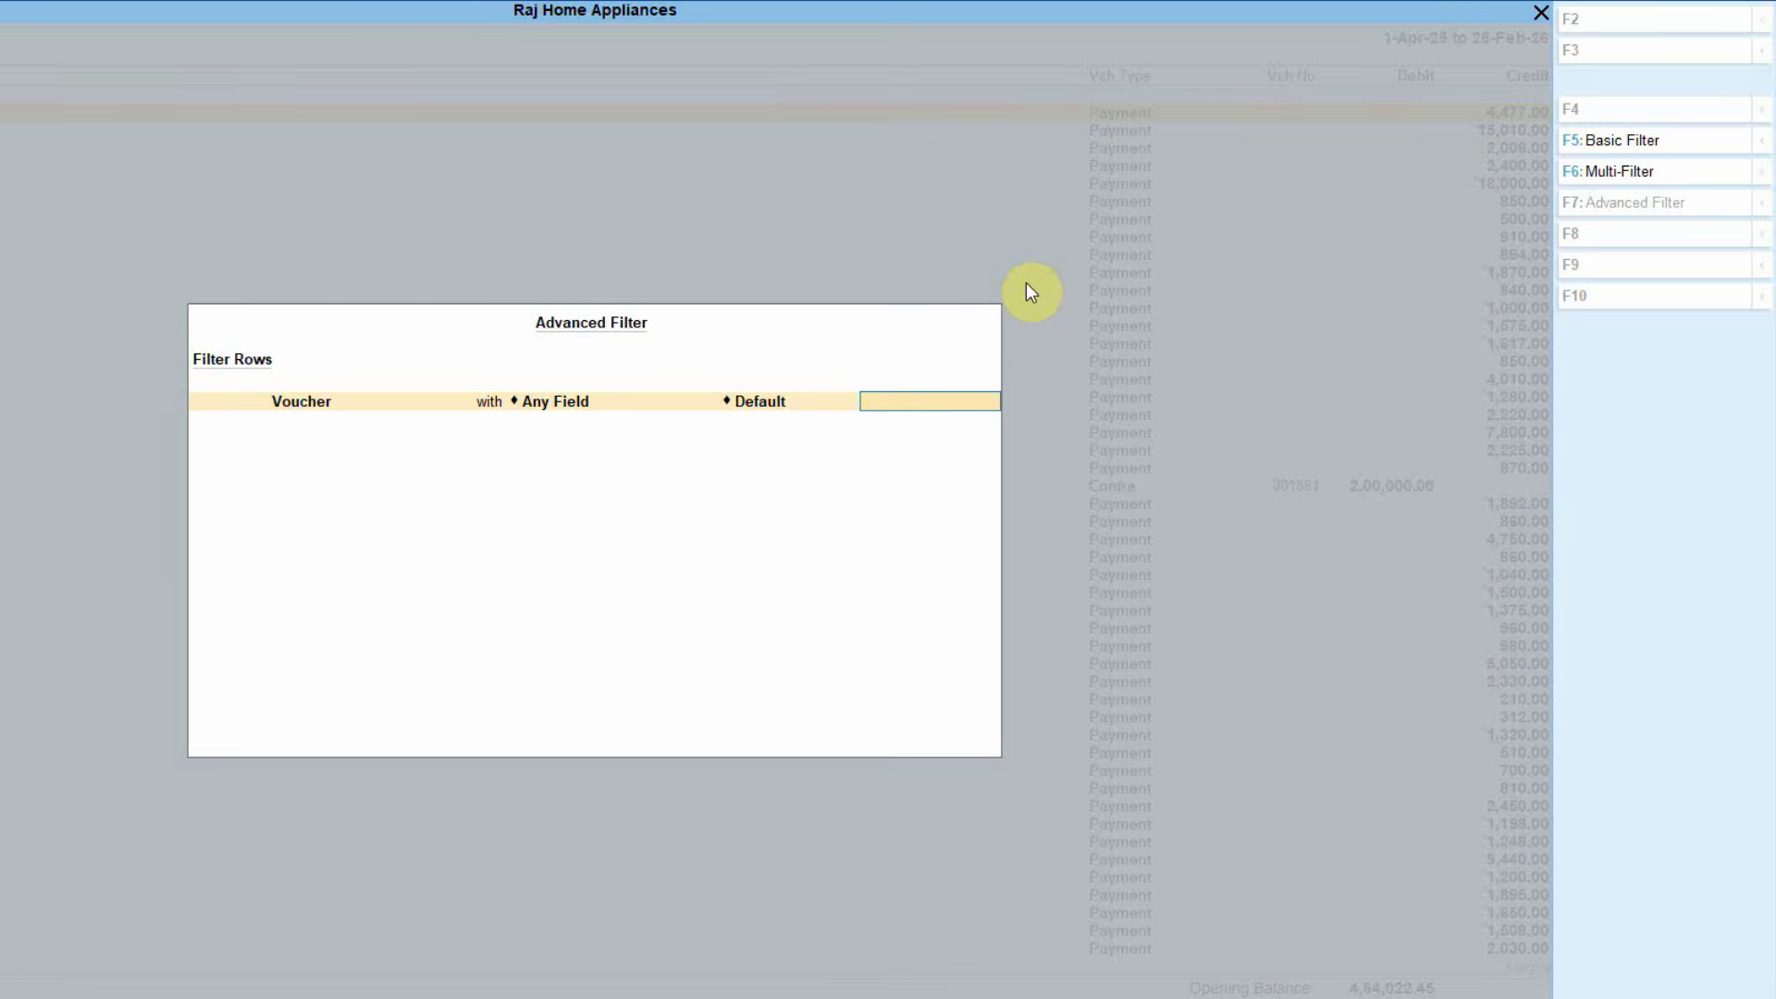
{"action": "key", "text": "BackSpace"}
{"action": "key", "text": "BackSpace"}
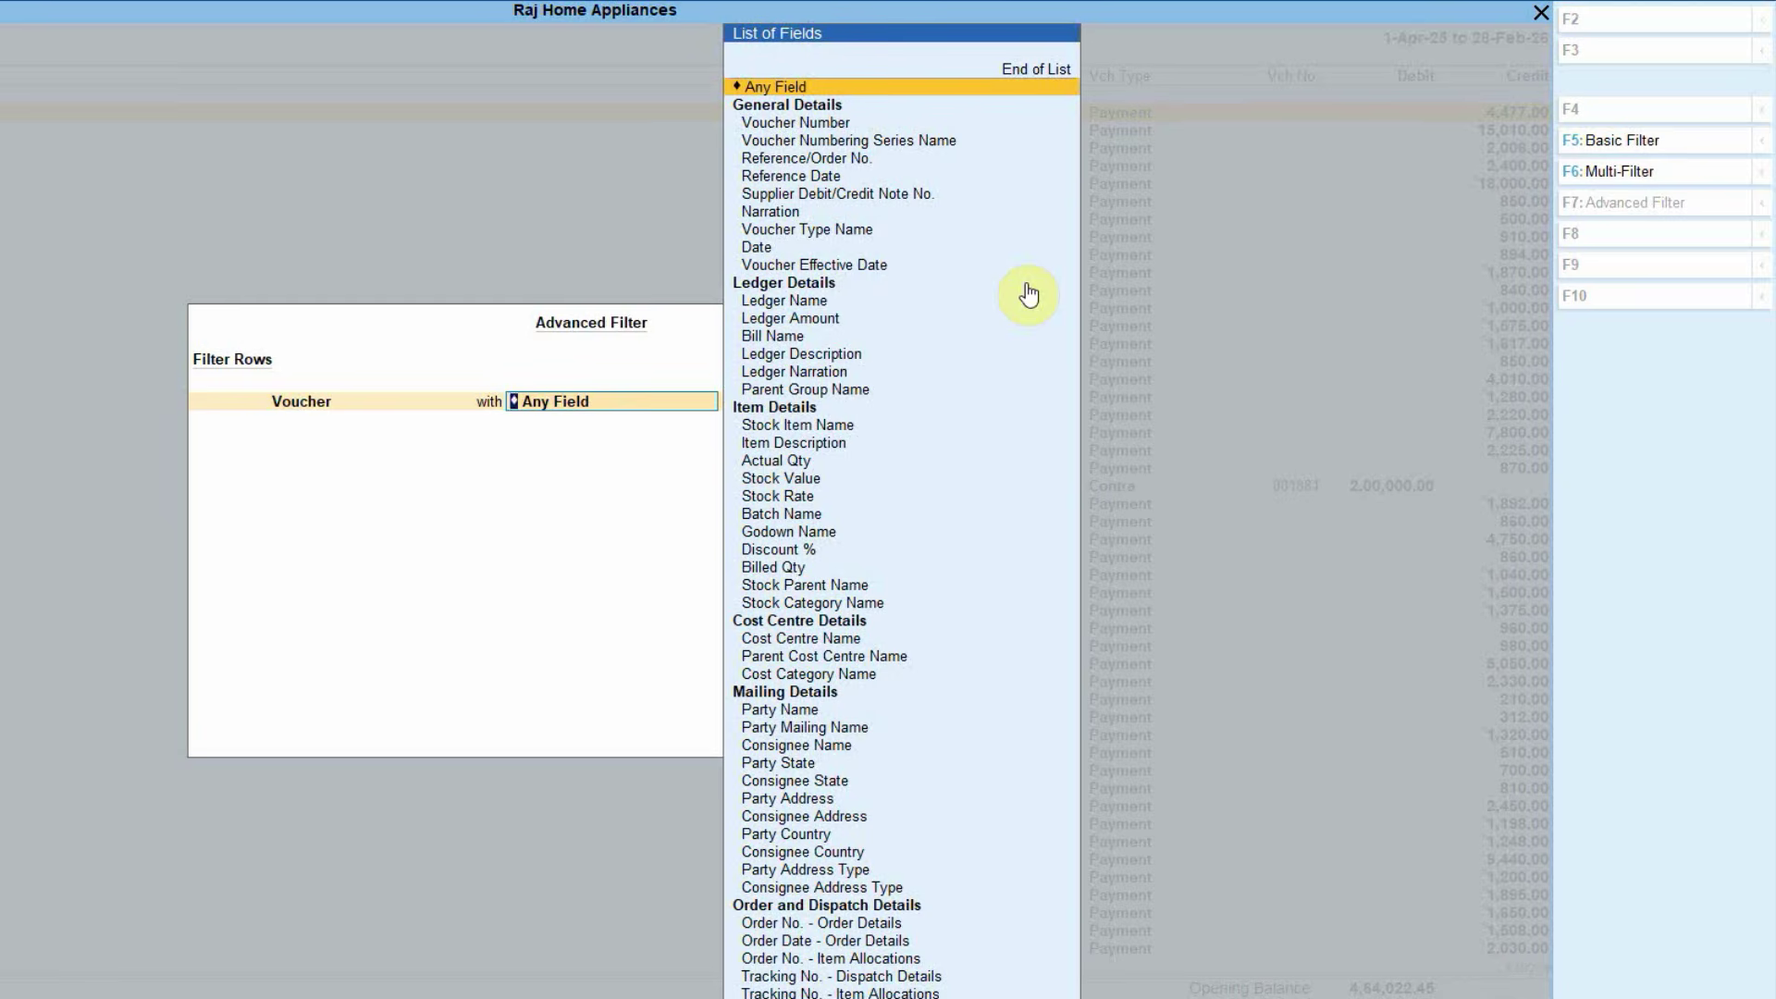
{"action": "key", "text": "BackSpace"}
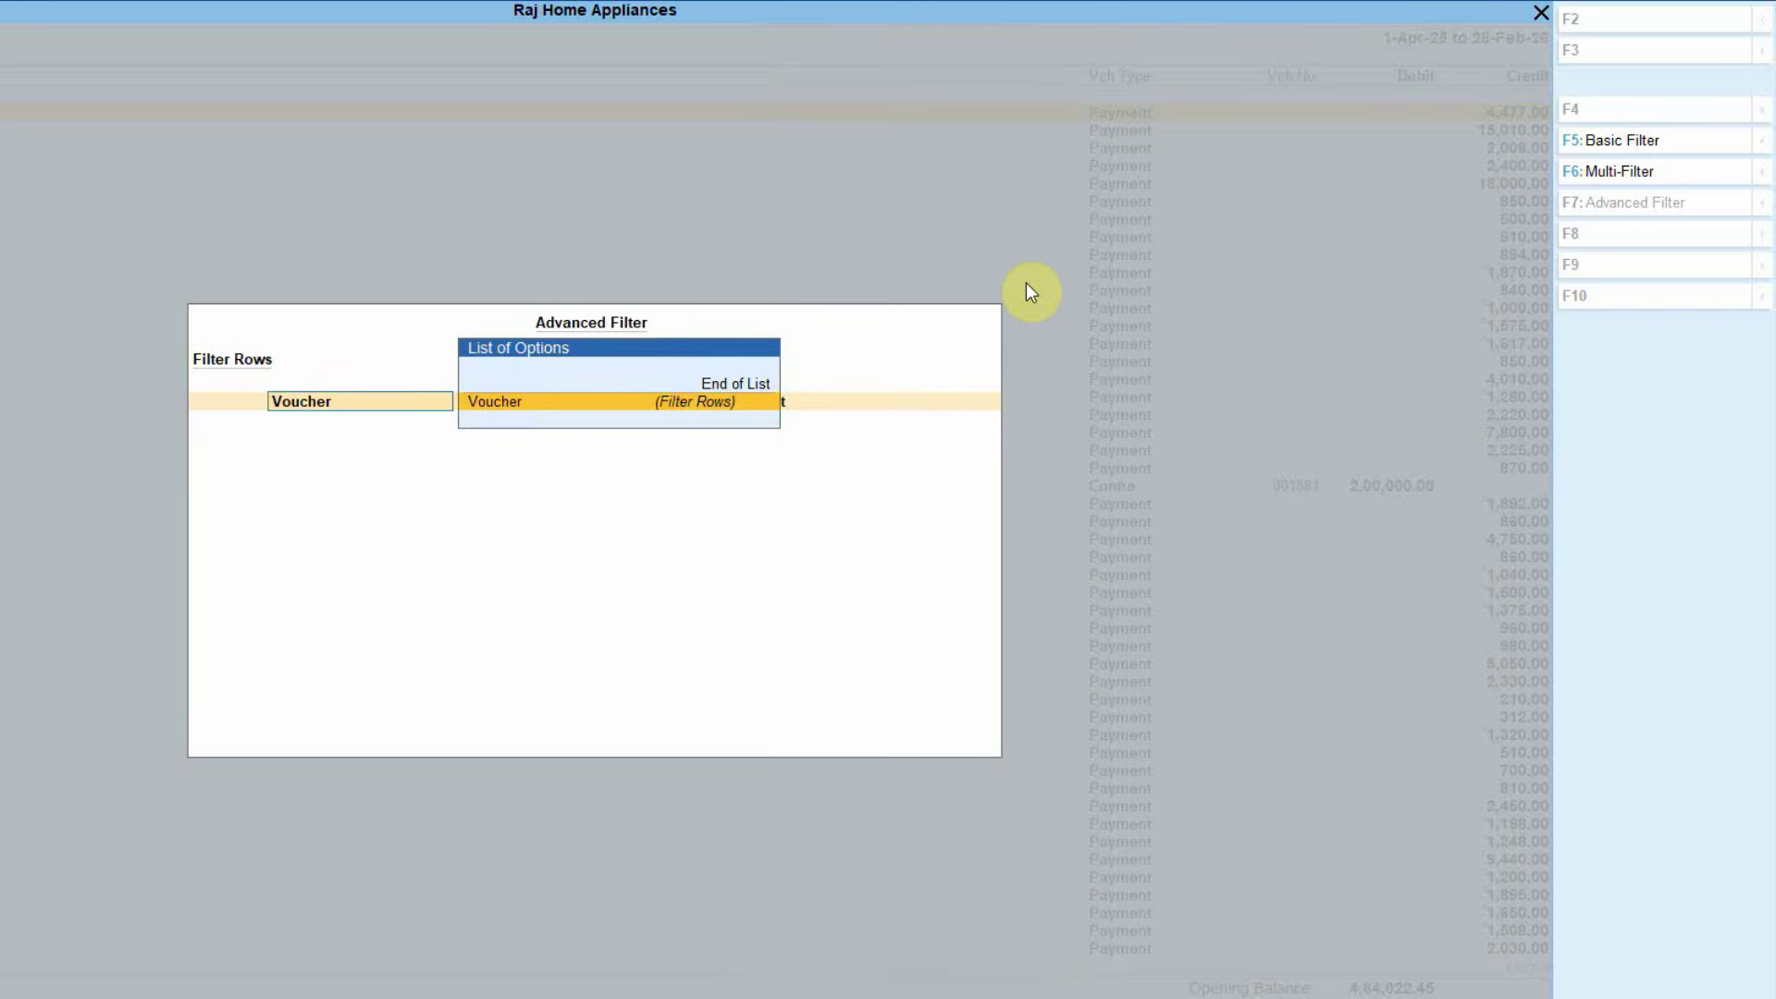
{"action": "key", "text": "Return"}
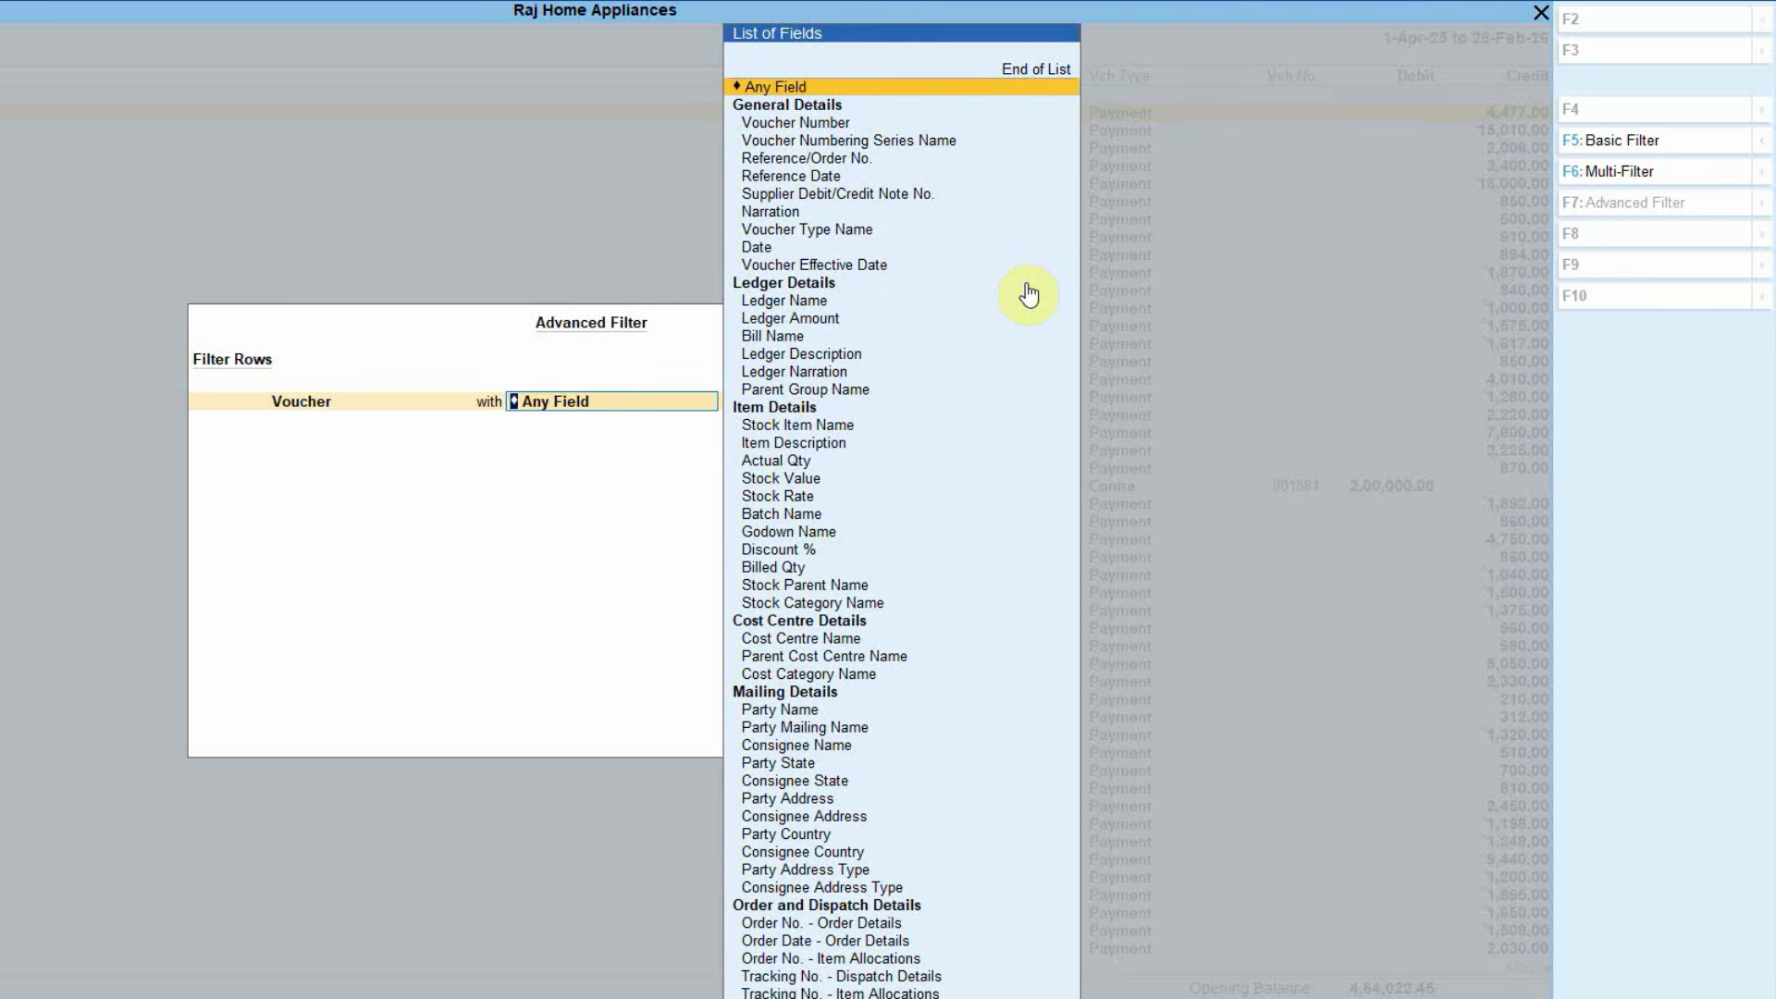
- Set the first Advanced Filter condition to Voucher Type Name containing Payment
{"action": "type", "text": "Val"}
{"action": "key", "text": "BackSpace"}
{"action": "key", "text": "BackSpace"}
{"action": "type", "text": "ou"}
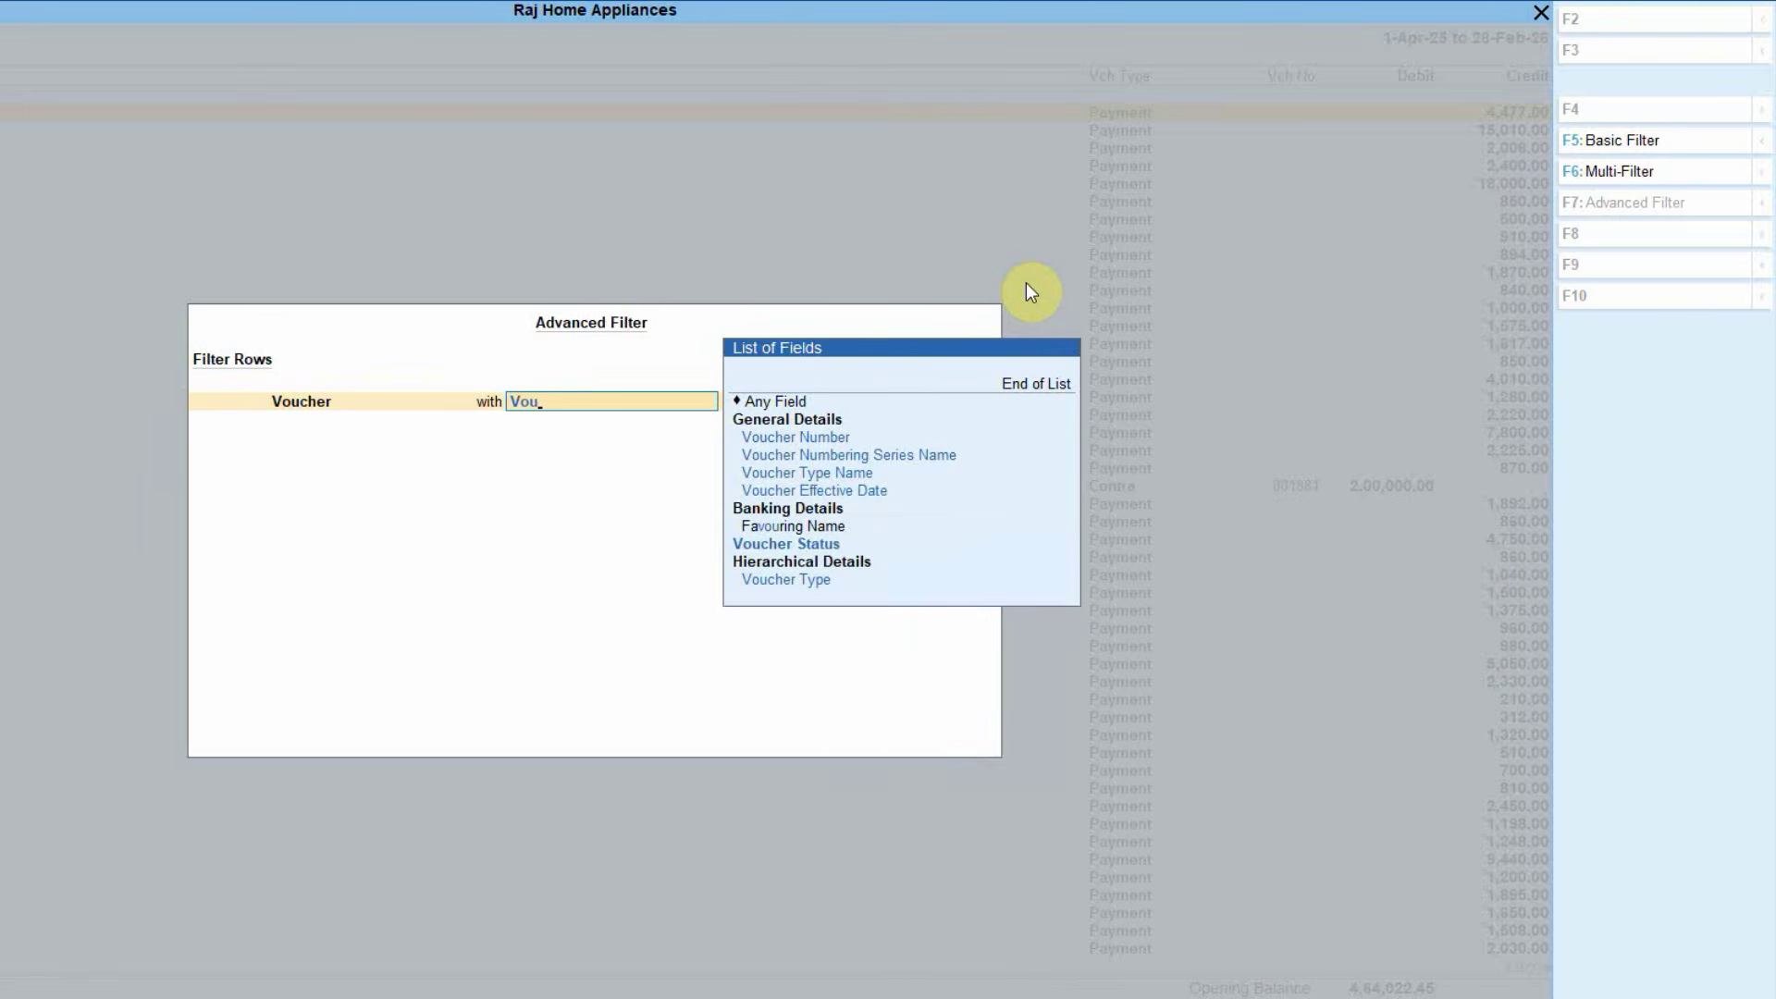
{"action": "key", "text": "Down"}
{"action": "key", "text": "Down"}
{"action": "key", "text": "Down"}
{"action": "key", "text": "Return"}
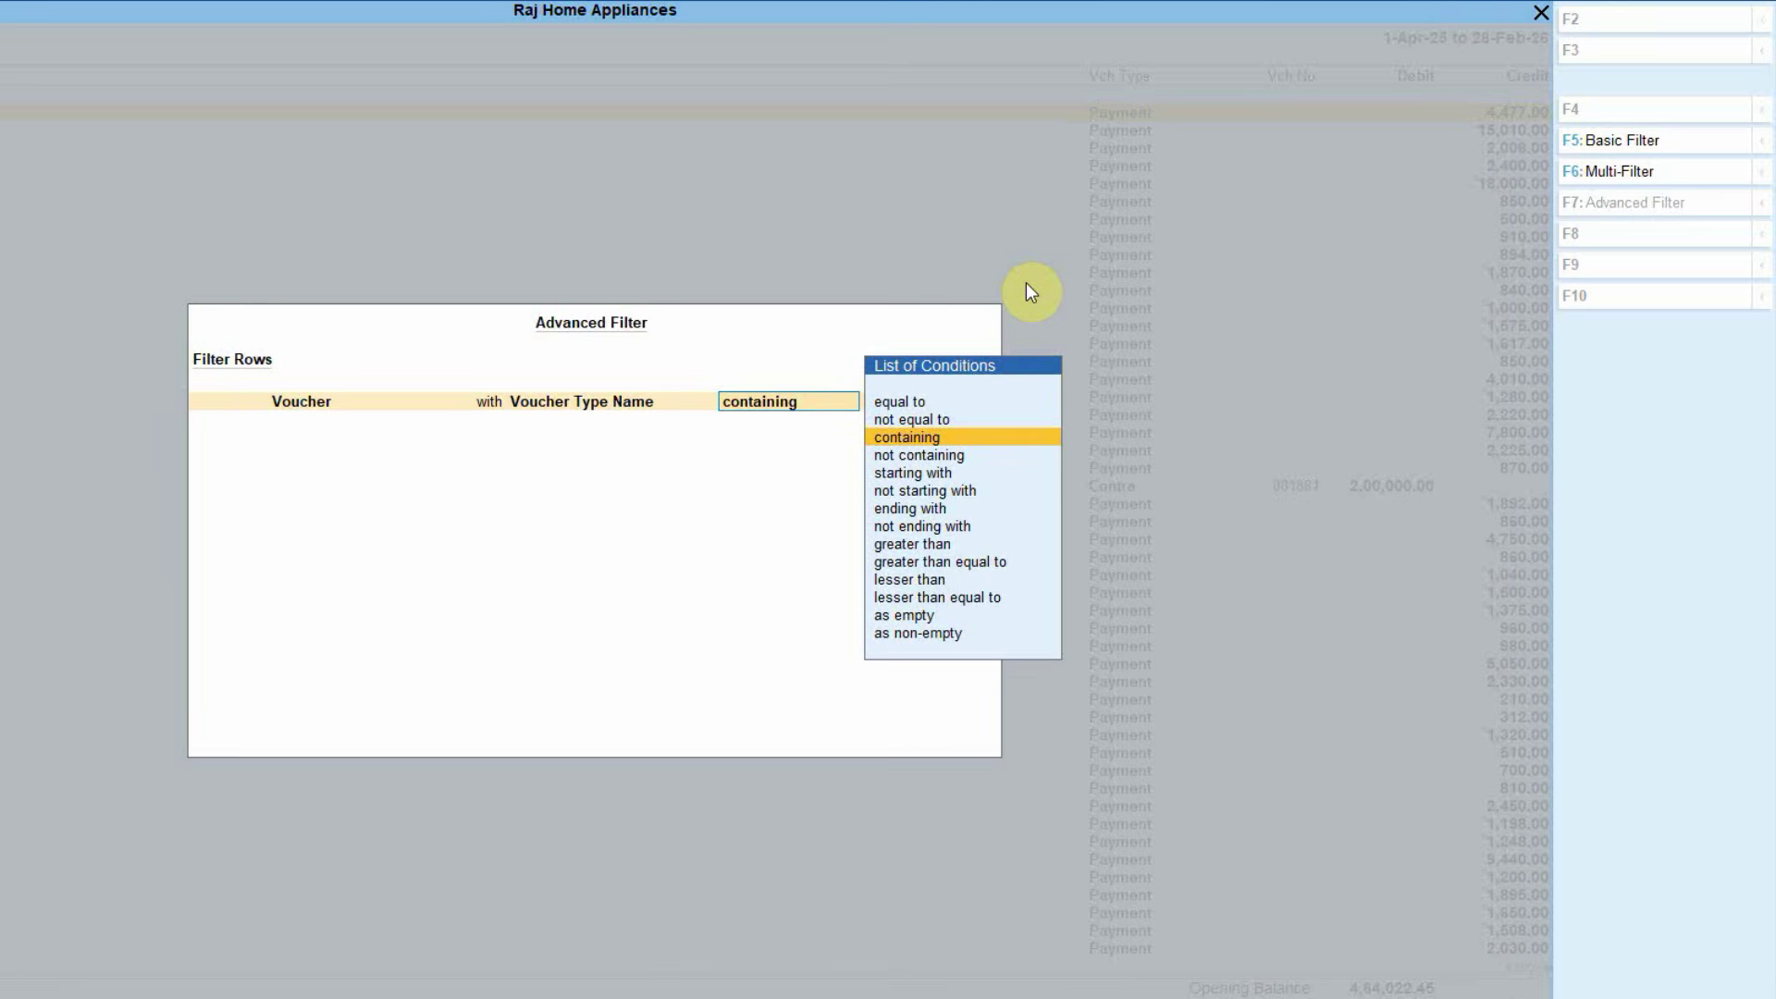
{"action": "key", "text": "Return"}
{"action": "type", "text": "Payment"}
{"action": "key", "text": "Return"}
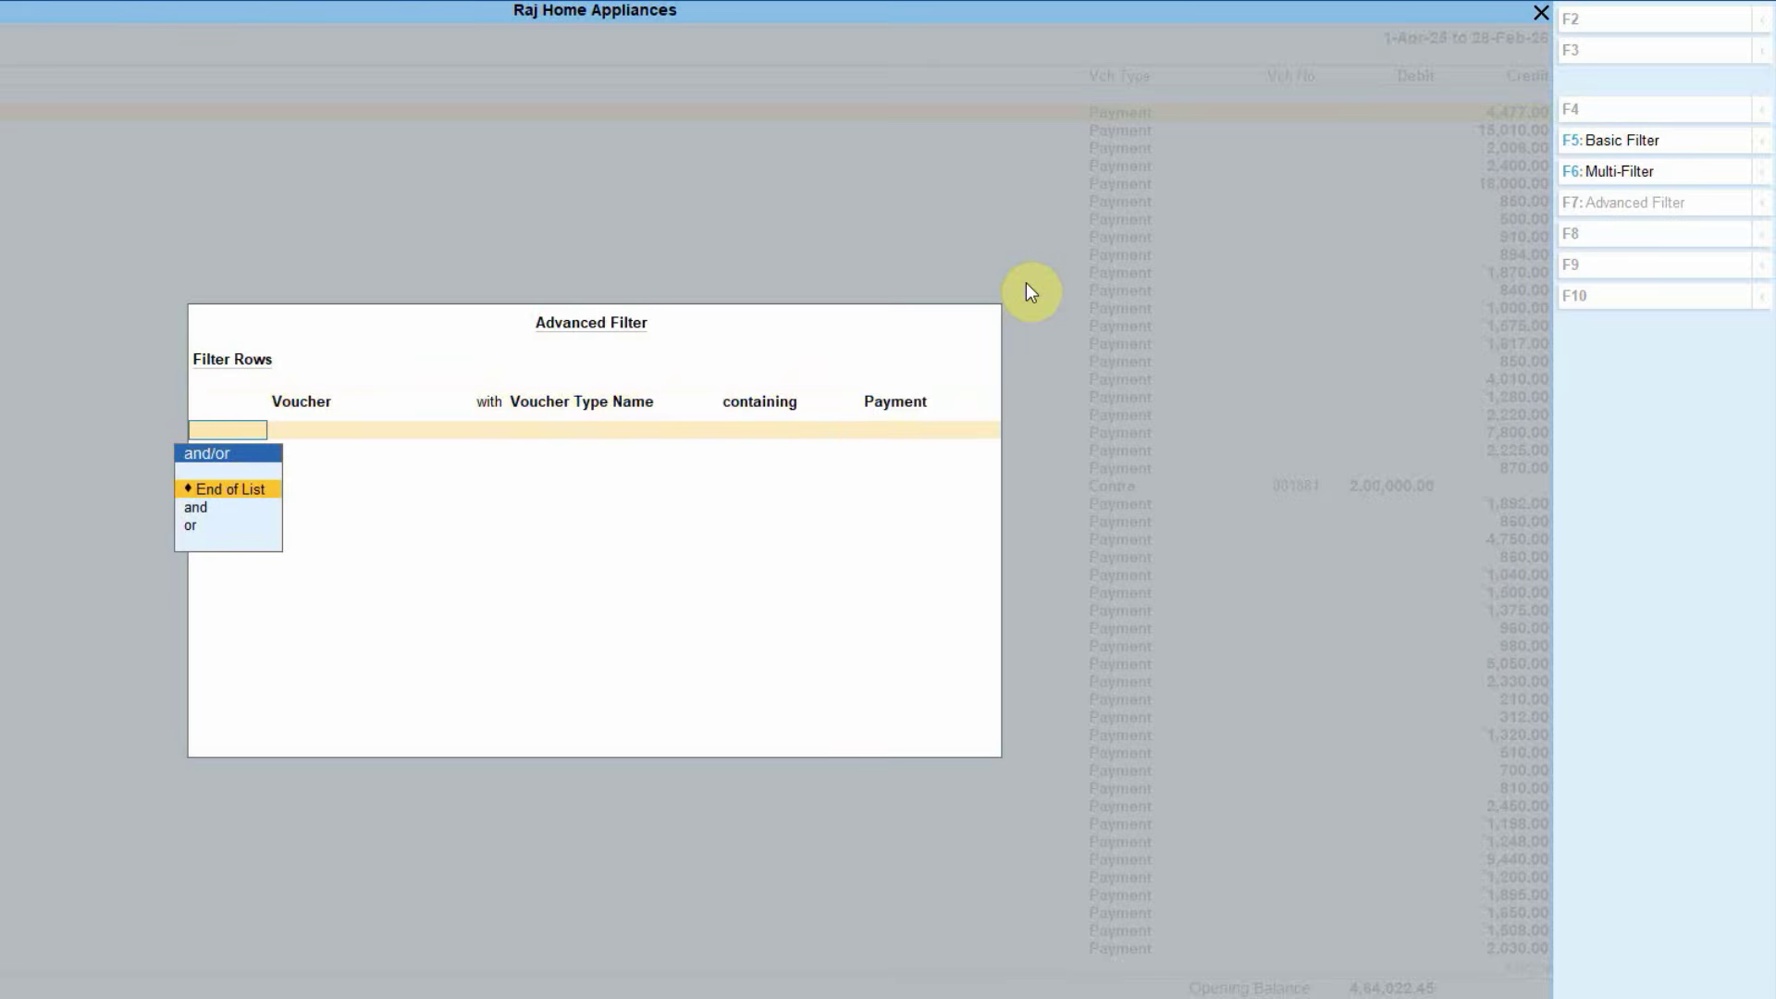
- Add a second Advanced Filter condition joined with "and", testing the Voucher's Ledger Name
{"action": "key", "text": "Down"}
{"action": "key", "text": "Return"}
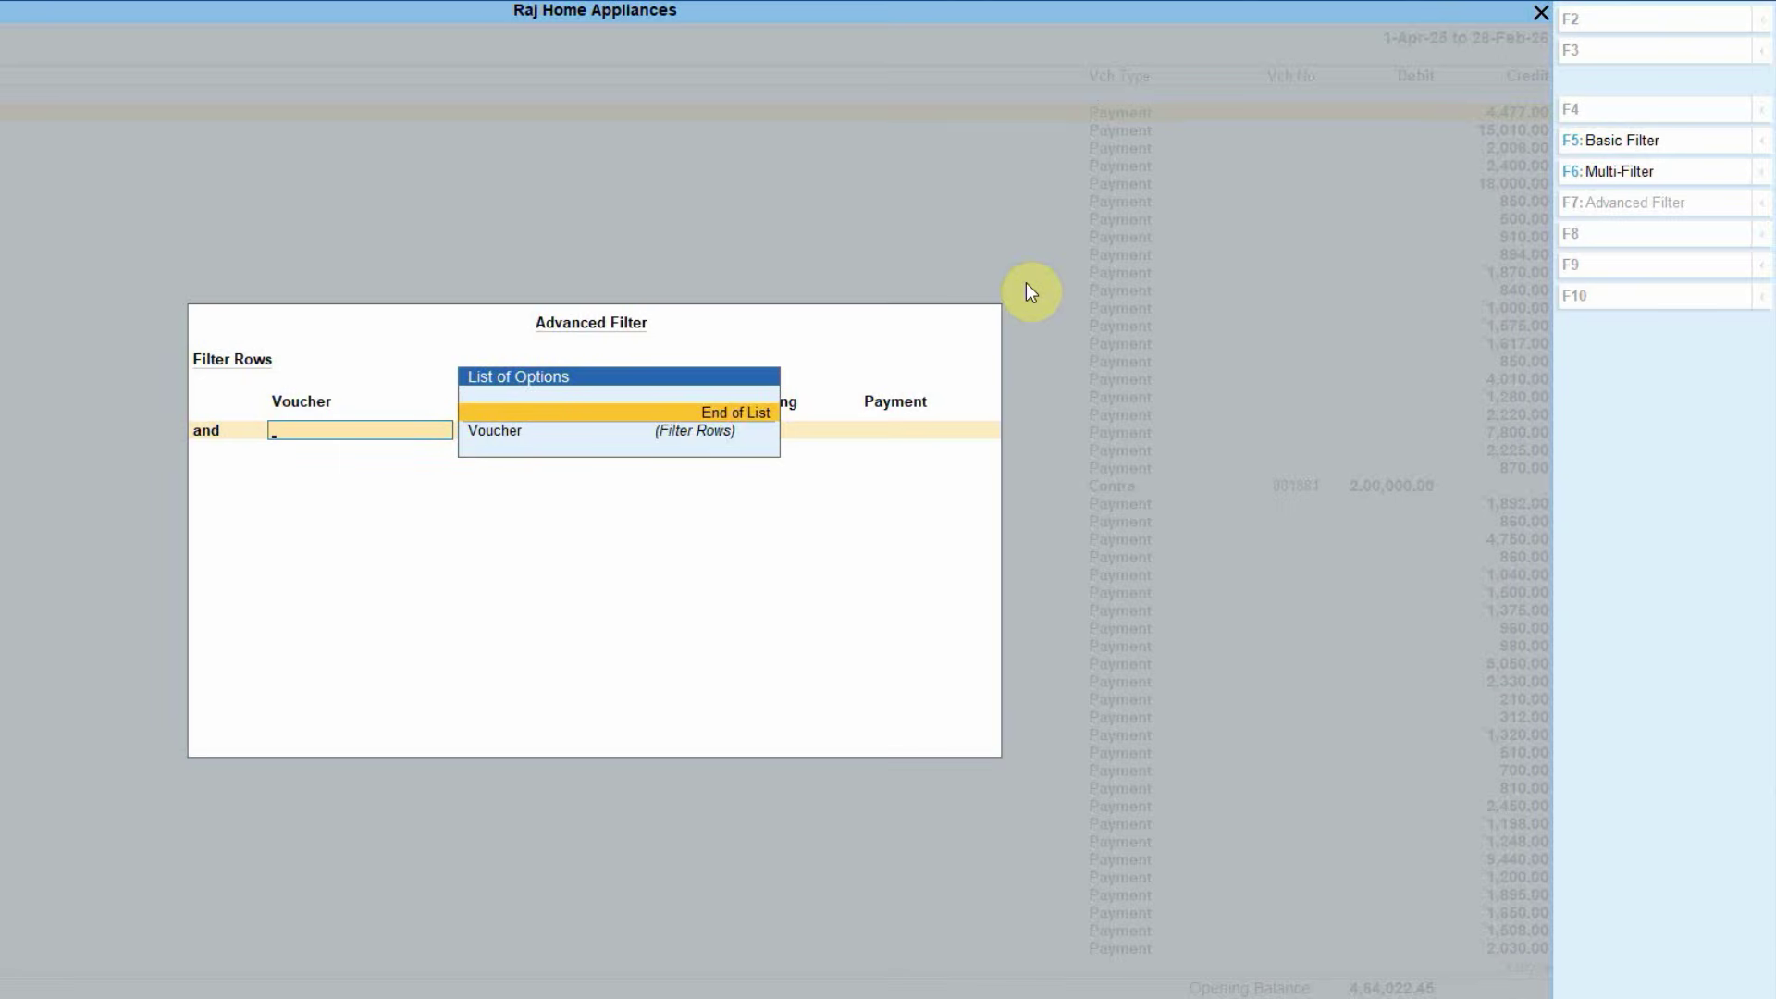
{"action": "key", "text": "Down"}
{"action": "key", "text": "Return"}
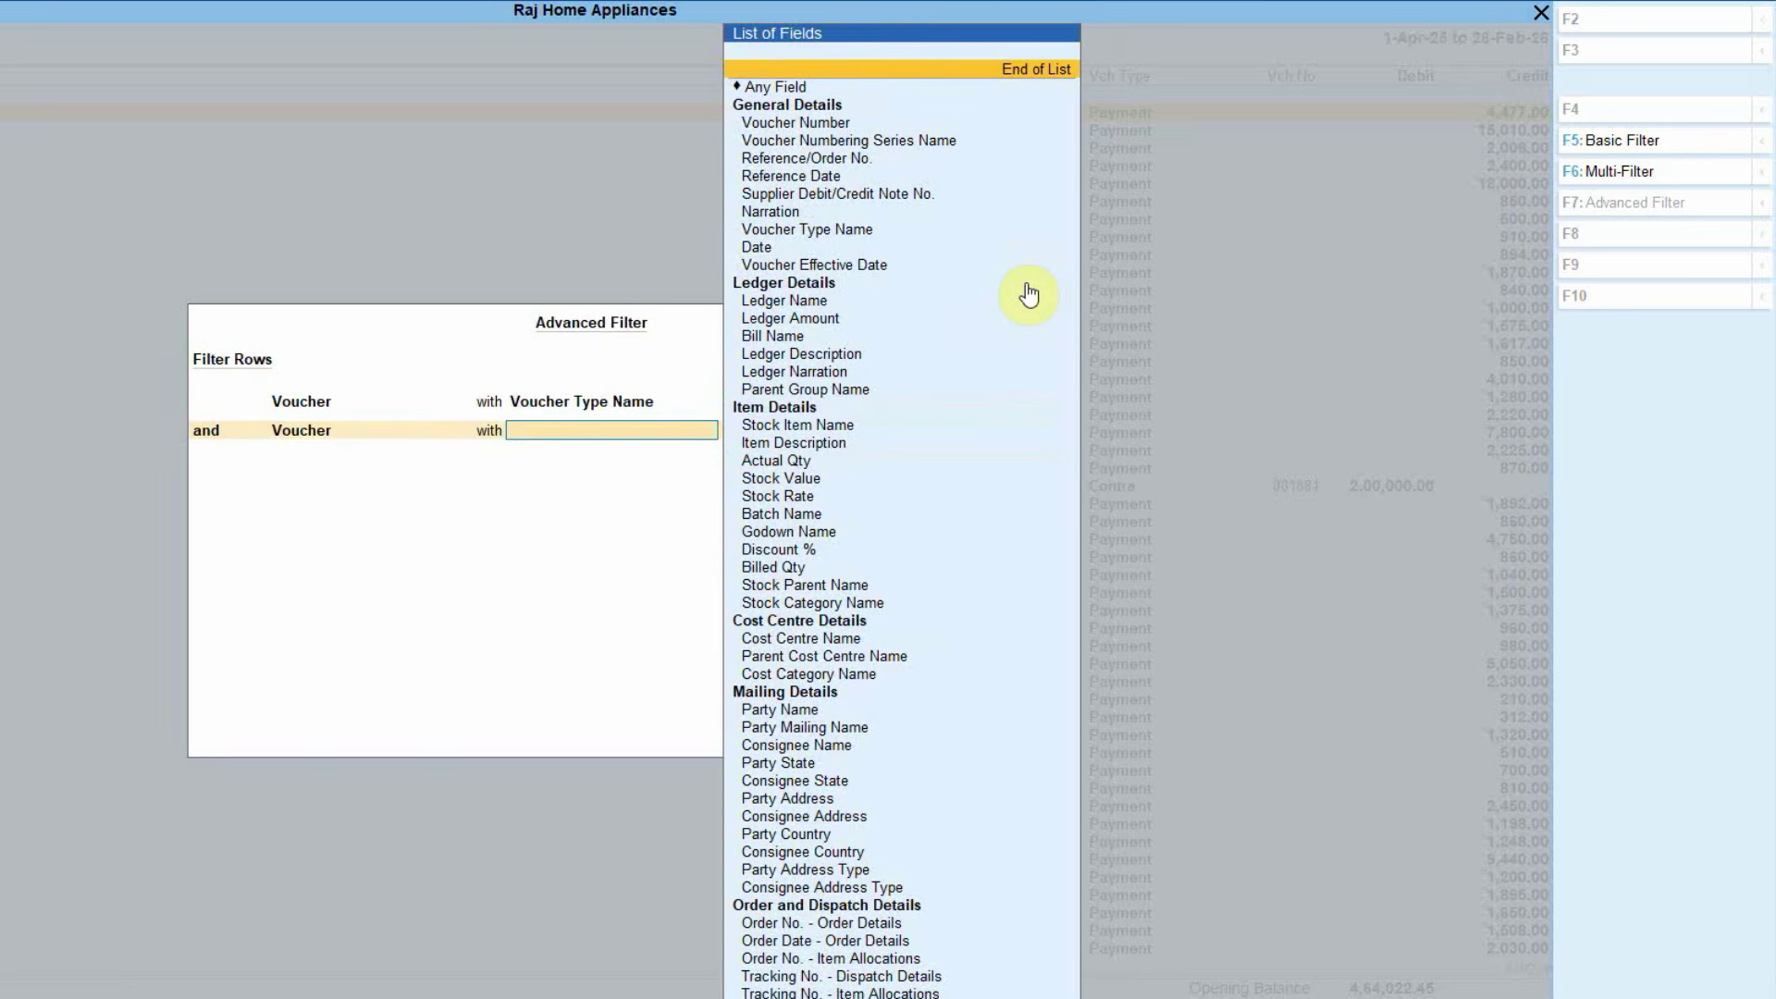
{"action": "type", "text": "led"}
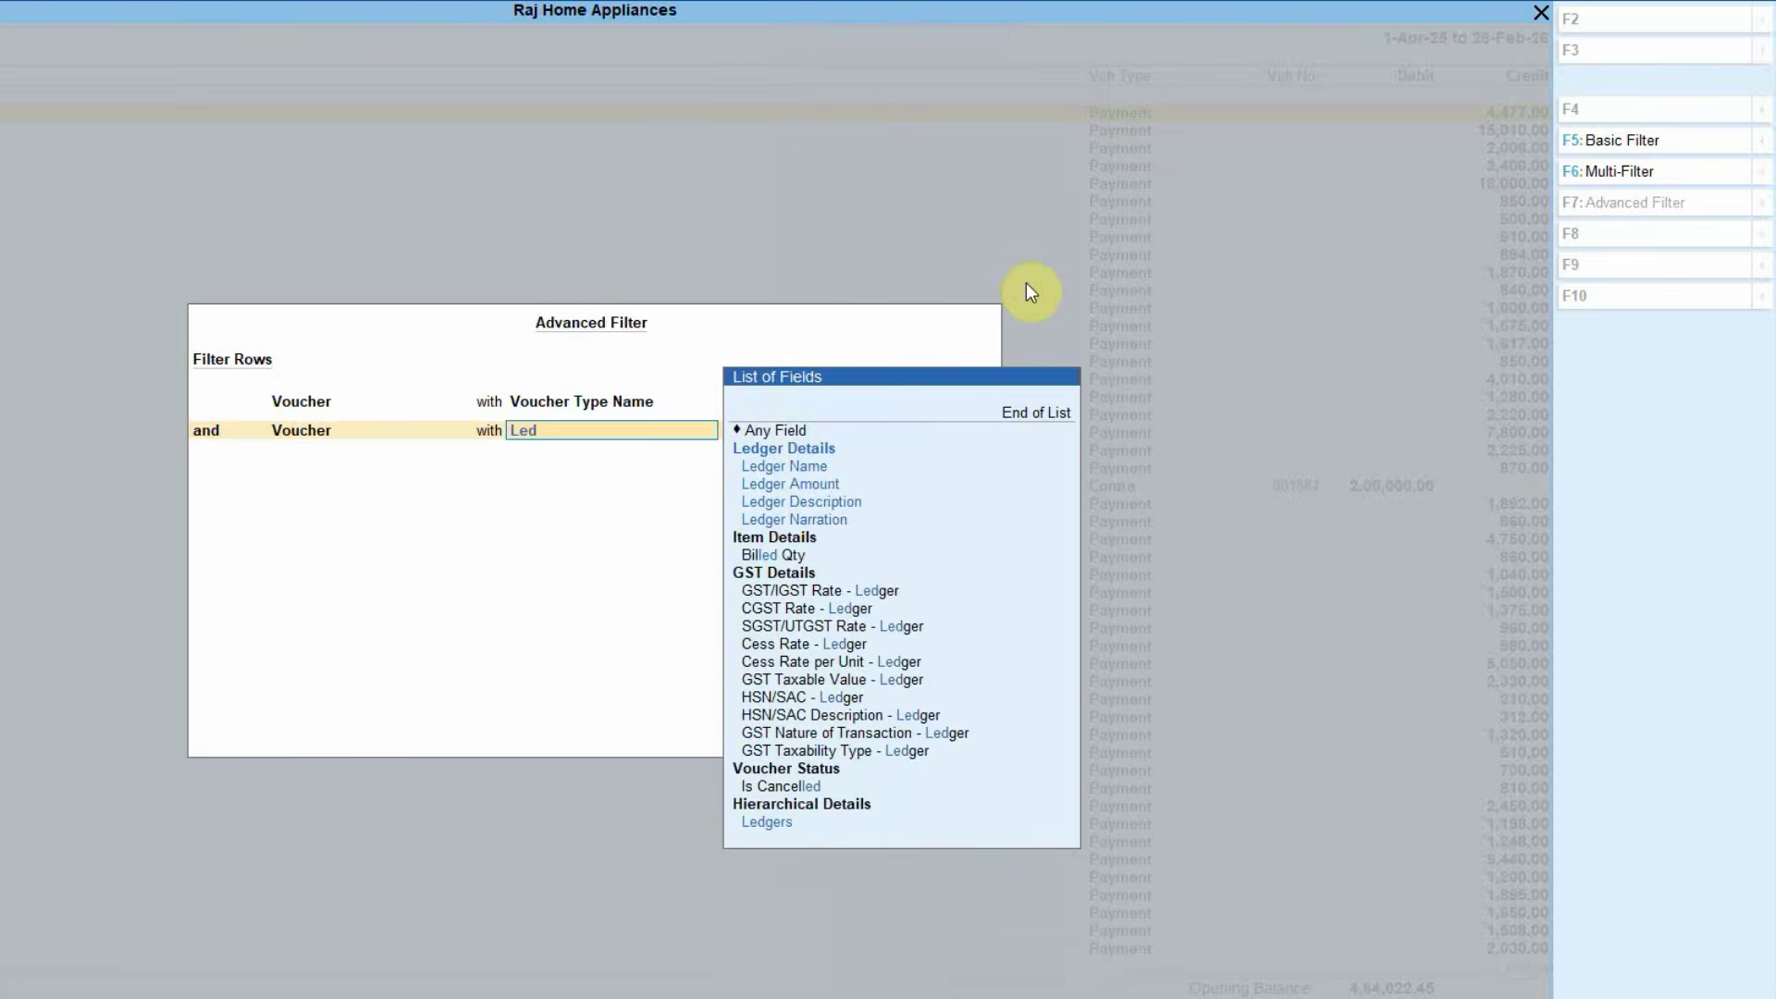
{"action": "key", "text": "Down"}
{"action": "key", "text": "Return"}
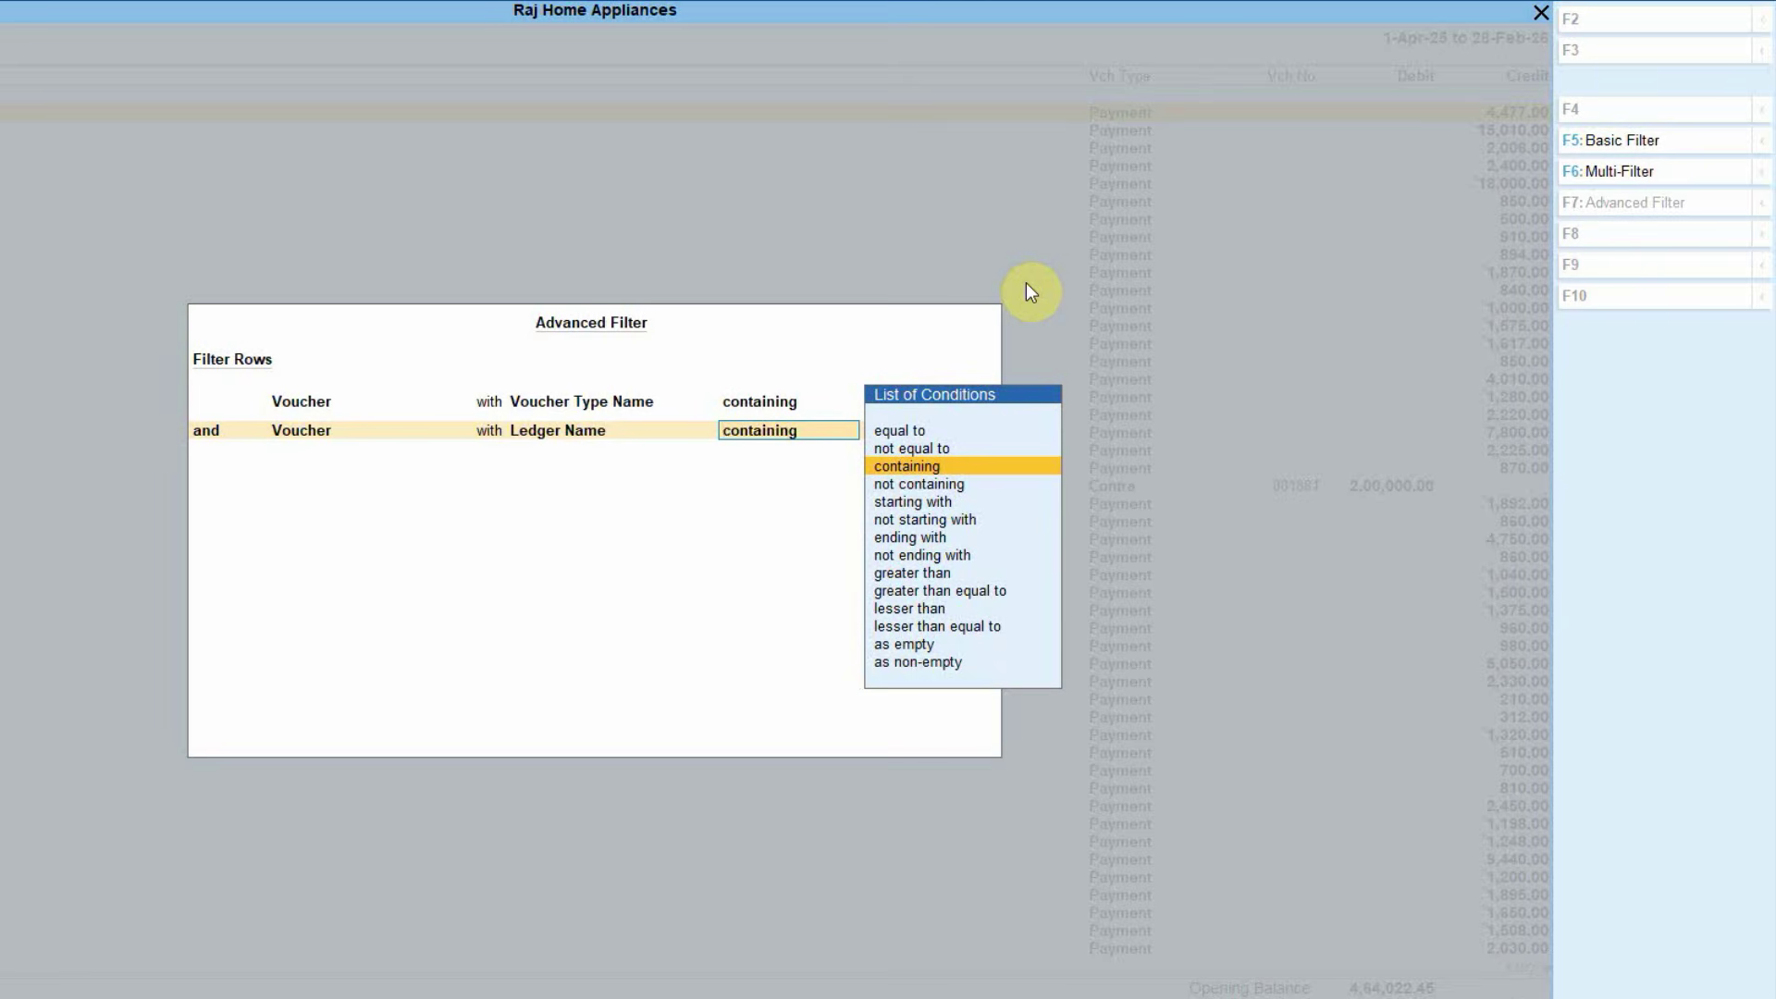
- Make the second condition require the ledger name to be equal to LAXMI PACKAGING (UP)
{"action": "key", "text": "Up"}
{"action": "key", "text": "Up"}
{"action": "key", "text": "Return"}
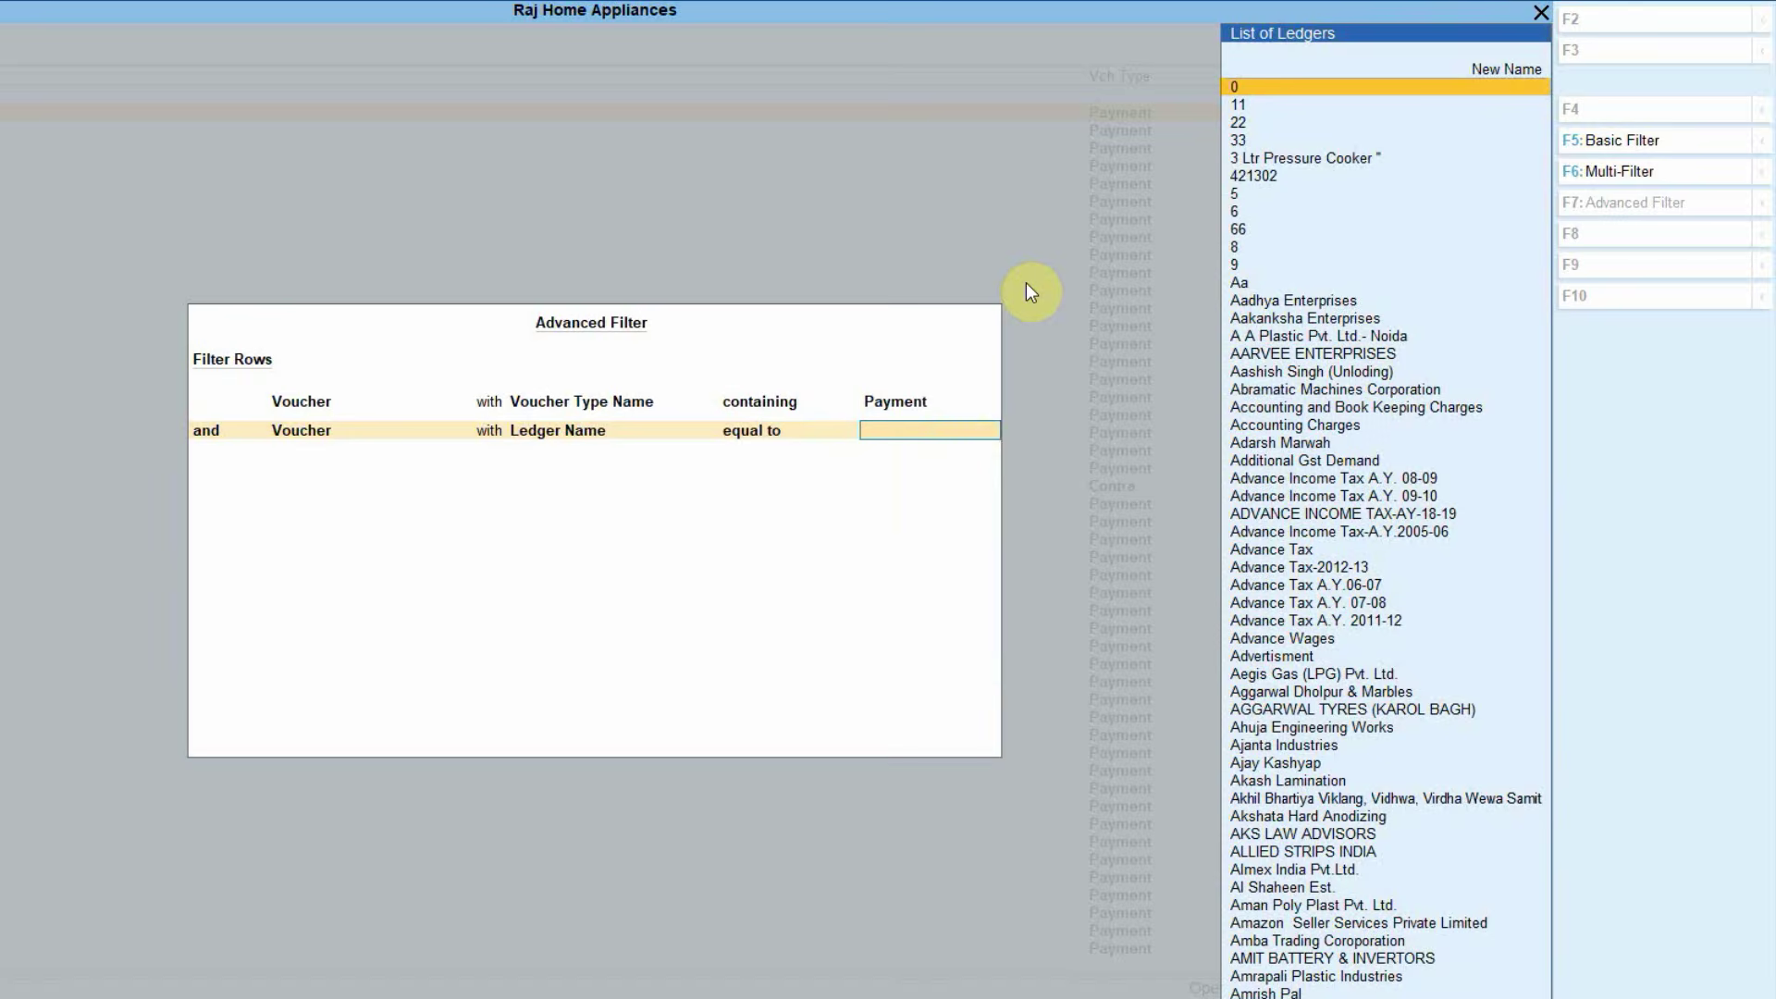
{"action": "type", "text": "Lax"}
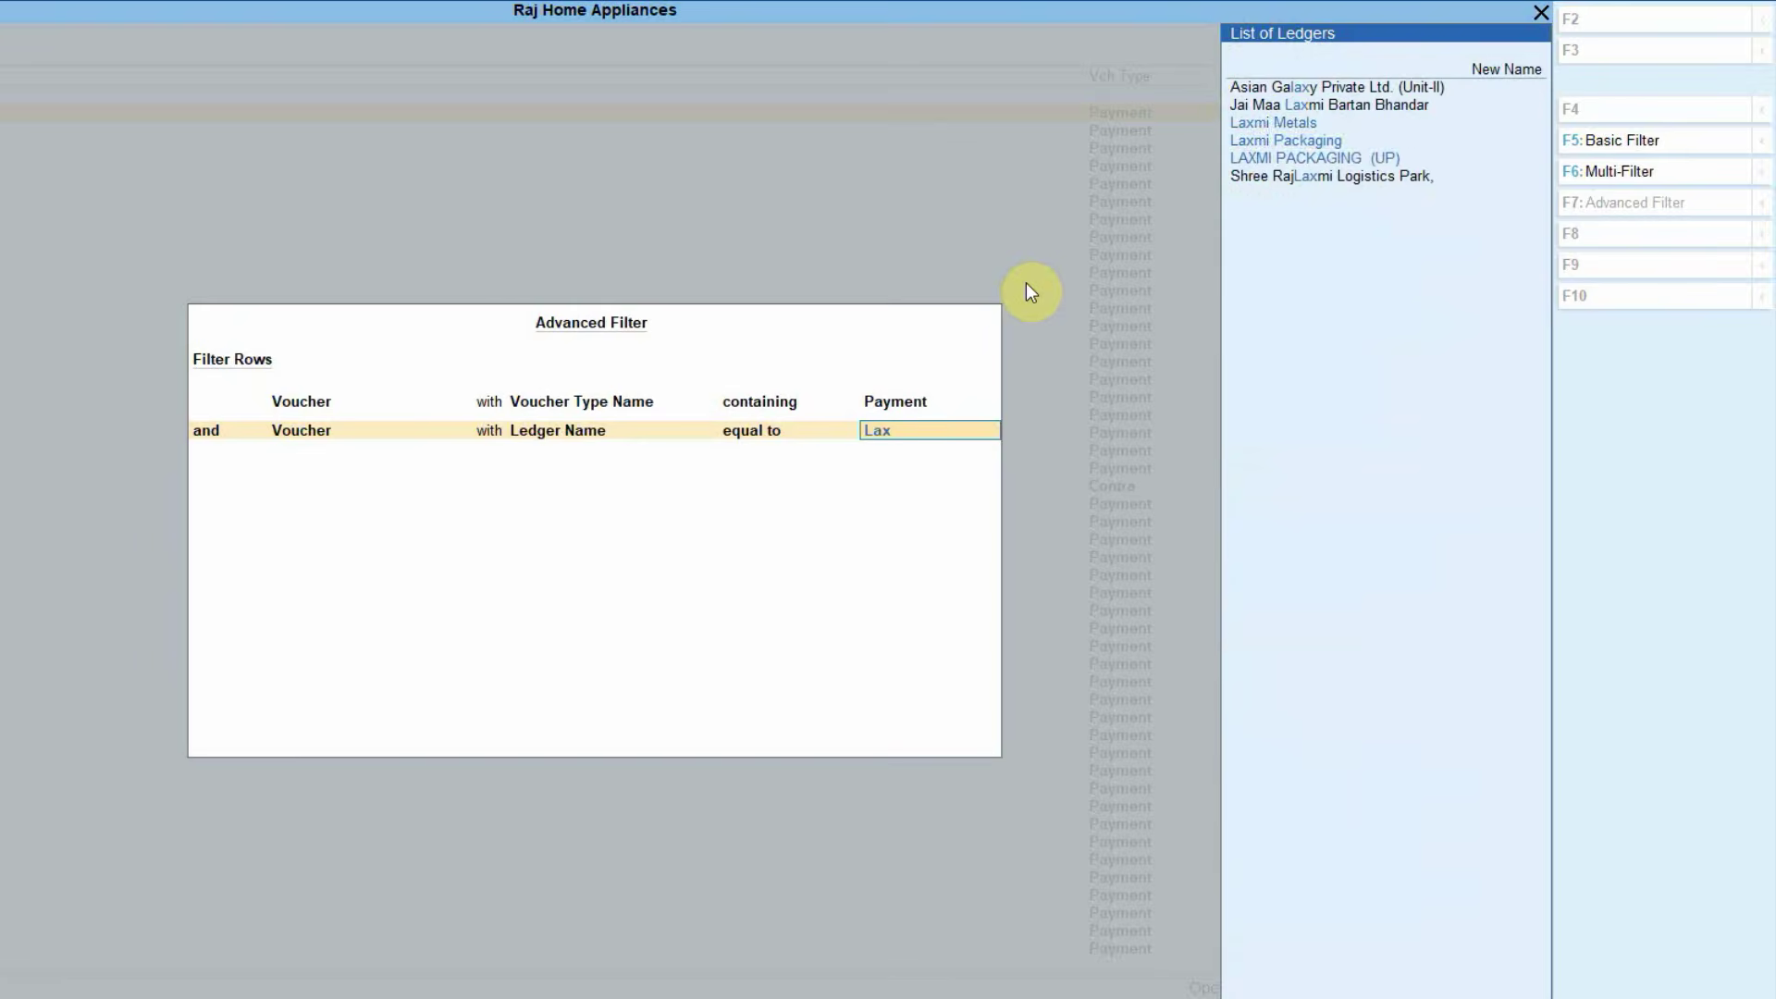
{"action": "key", "text": "Down"}
{"action": "key", "text": "Down"}
{"action": "key", "text": "Return"}
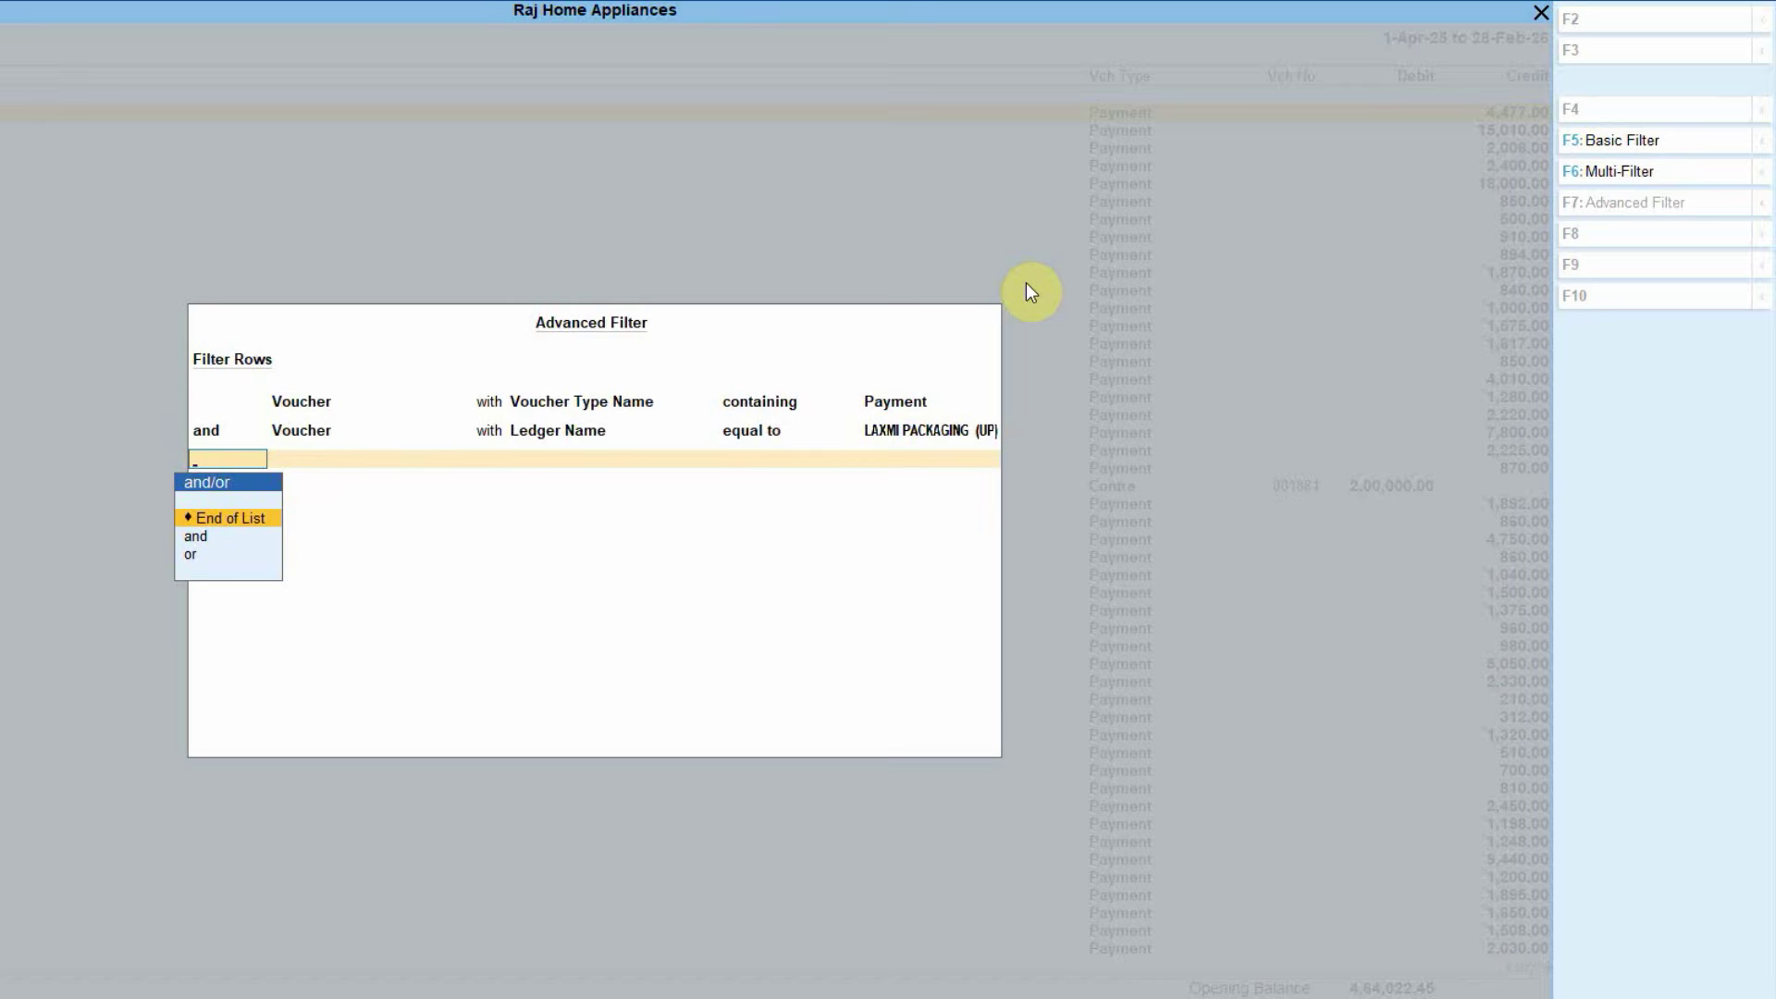
- Add a third "and" condition for Voucher with Ledger Name containing Cash
{"action": "key", "text": "Down"}
{"action": "key", "text": "Return"}
{"action": "key", "text": "Down"}
{"action": "key", "text": "Return"}
{"action": "type", "text": "Le"}
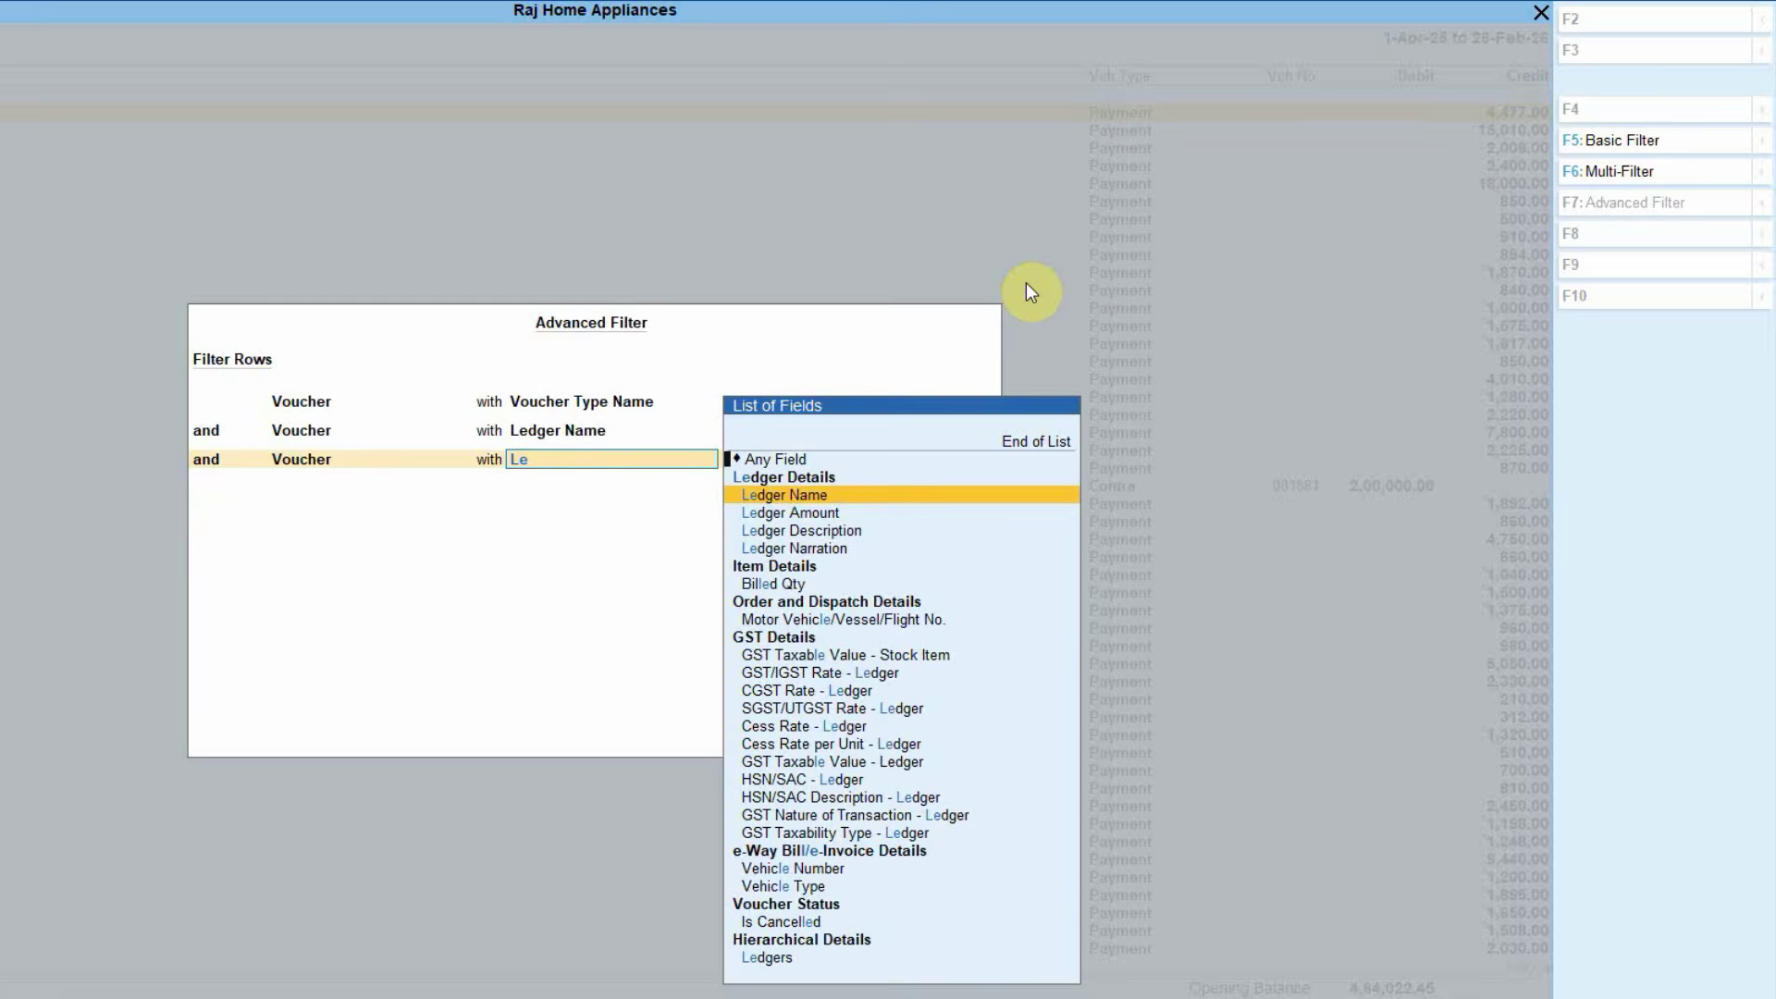
{"action": "key", "text": "Return"}
{"action": "key", "text": "Return"}
{"action": "type", "text": "Cash"}
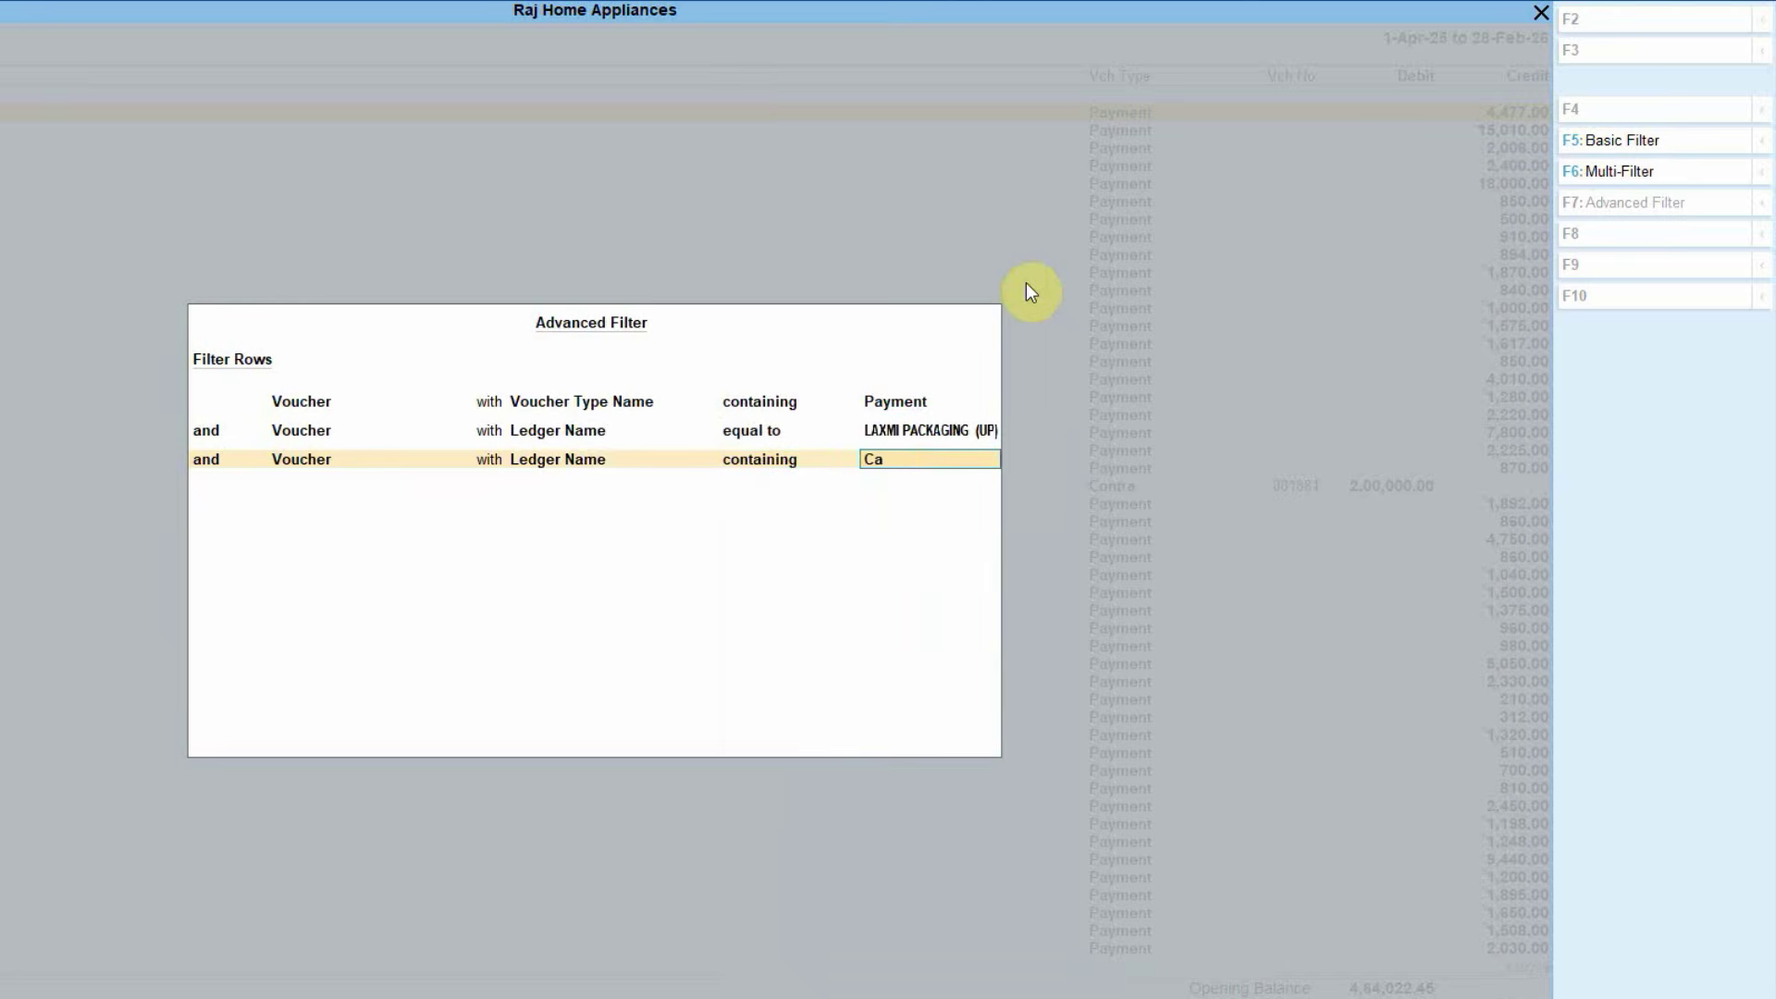
{"action": "key", "text": "Return"}
- Add a fourth "and" condition testing the Voucher's Ledger Amount
{"action": "key", "text": "Down"}
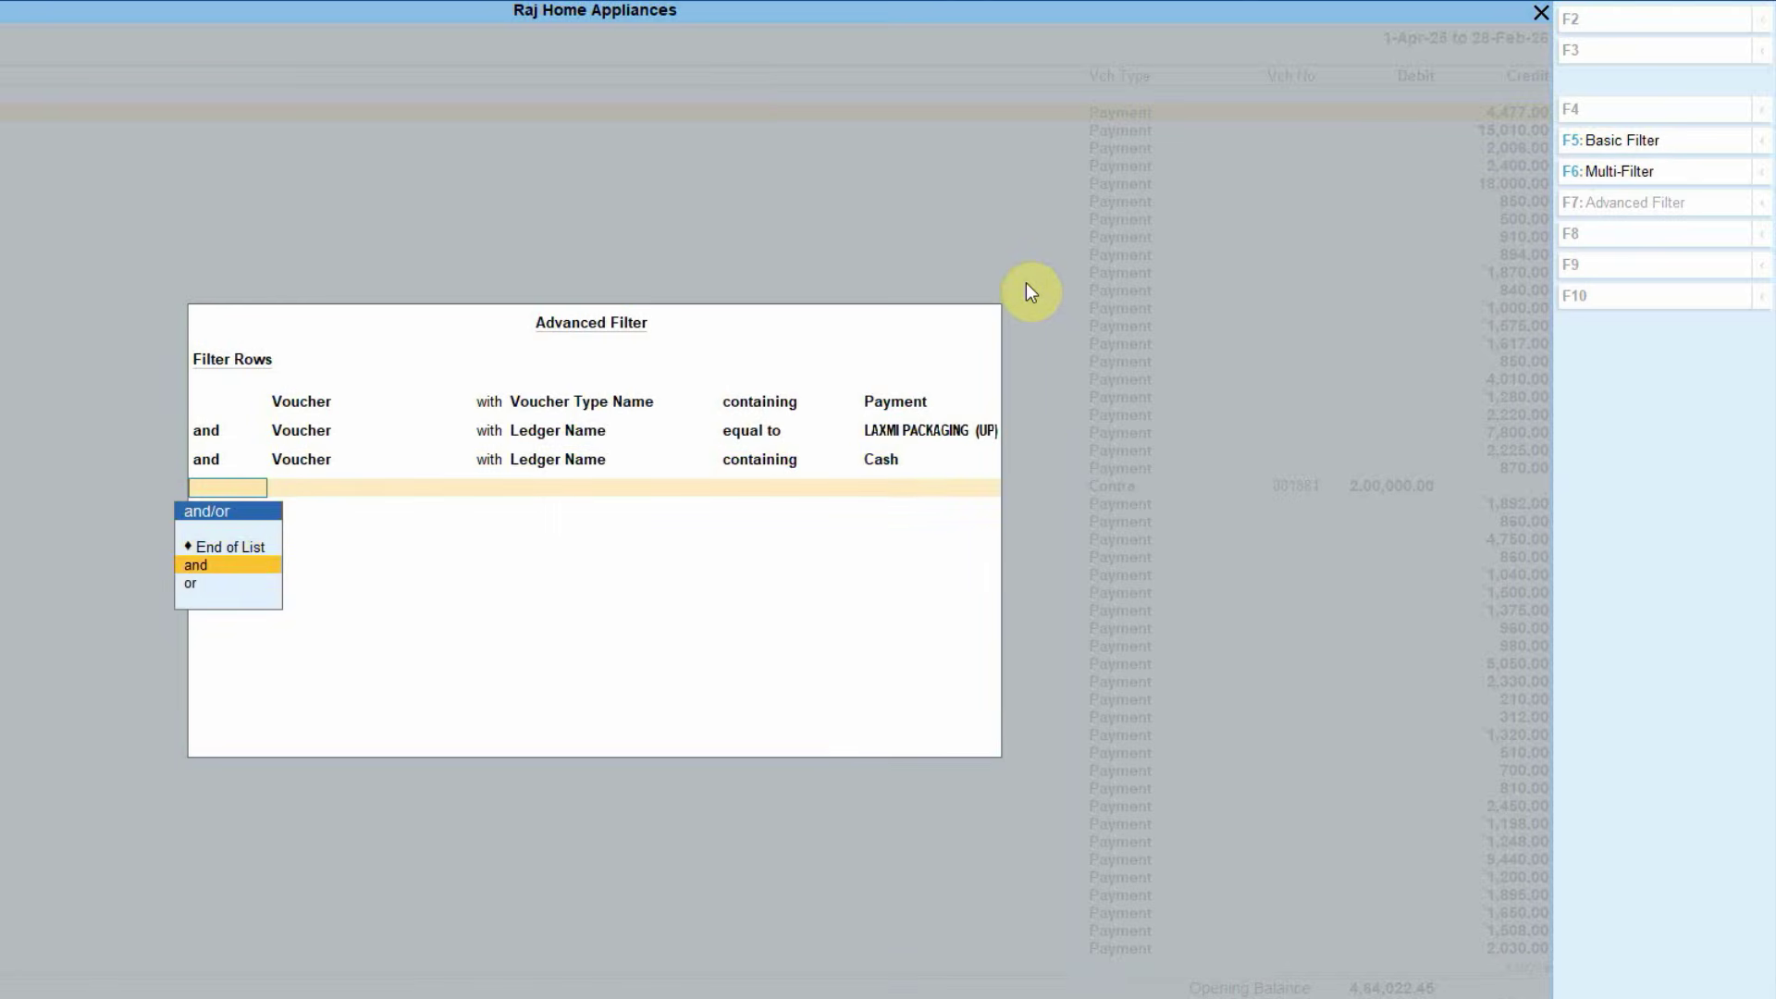
{"action": "key", "text": "Return"}
{"action": "key", "text": "Down"}
{"action": "key", "text": "Return"}
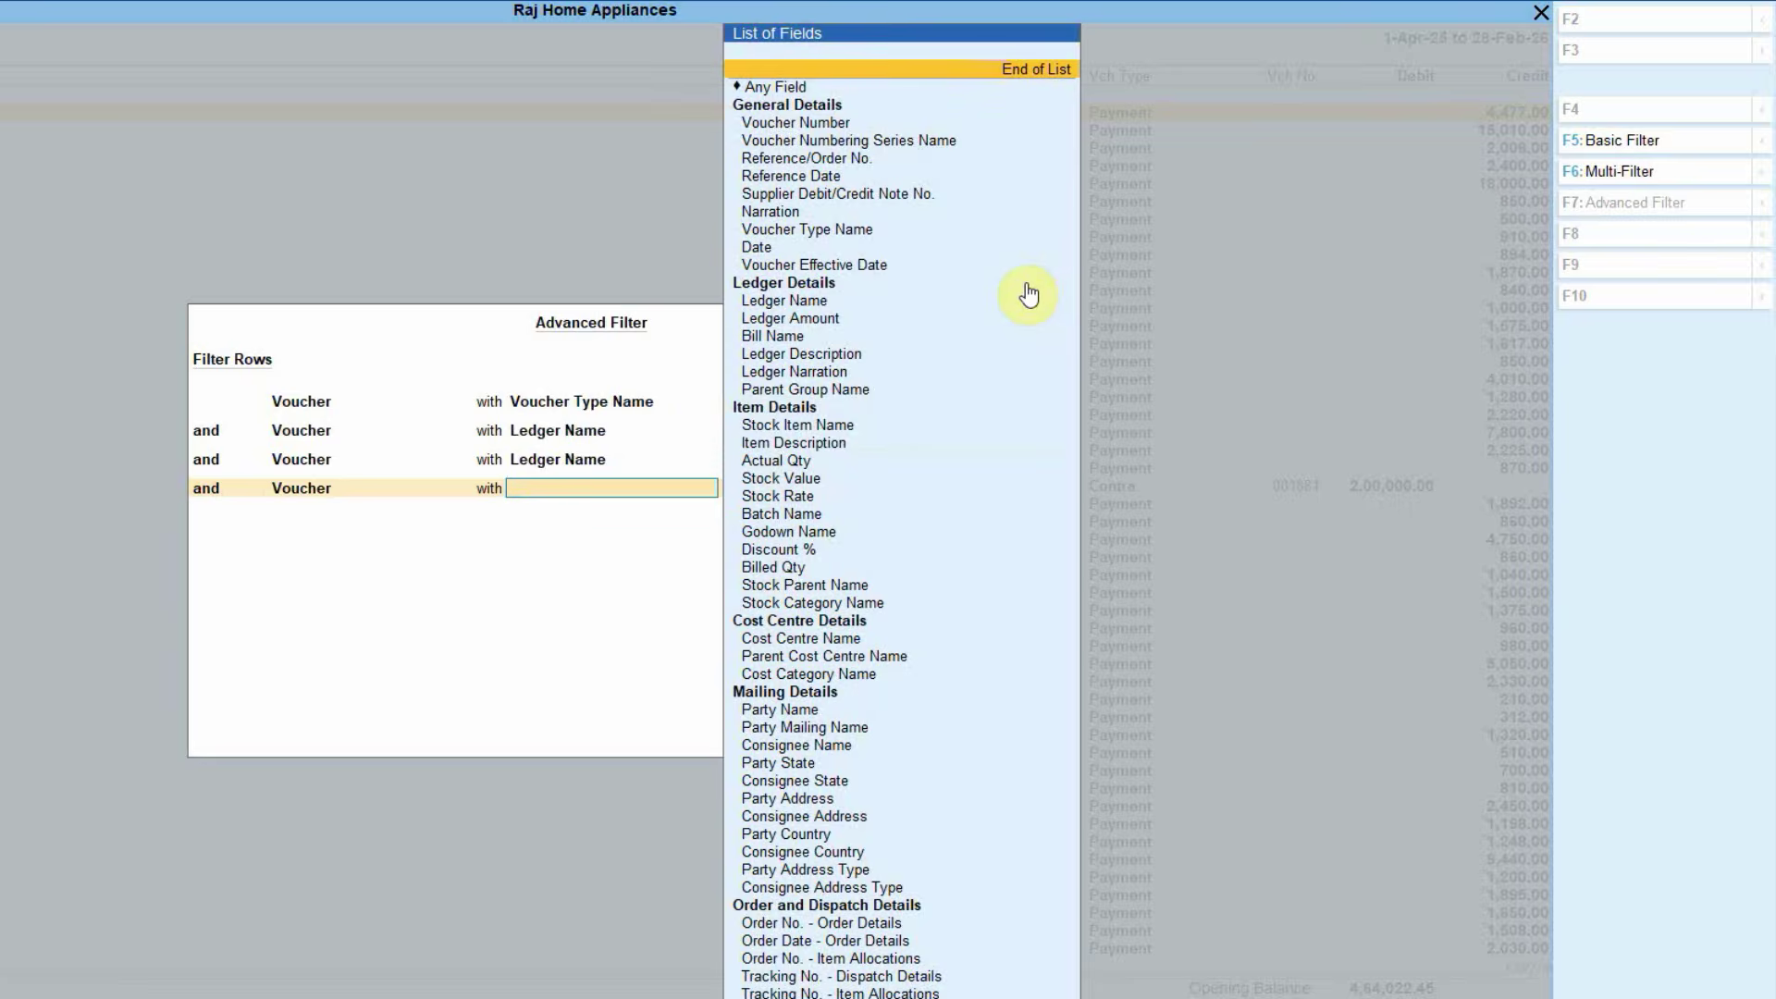
{"action": "type", "text": "l"}
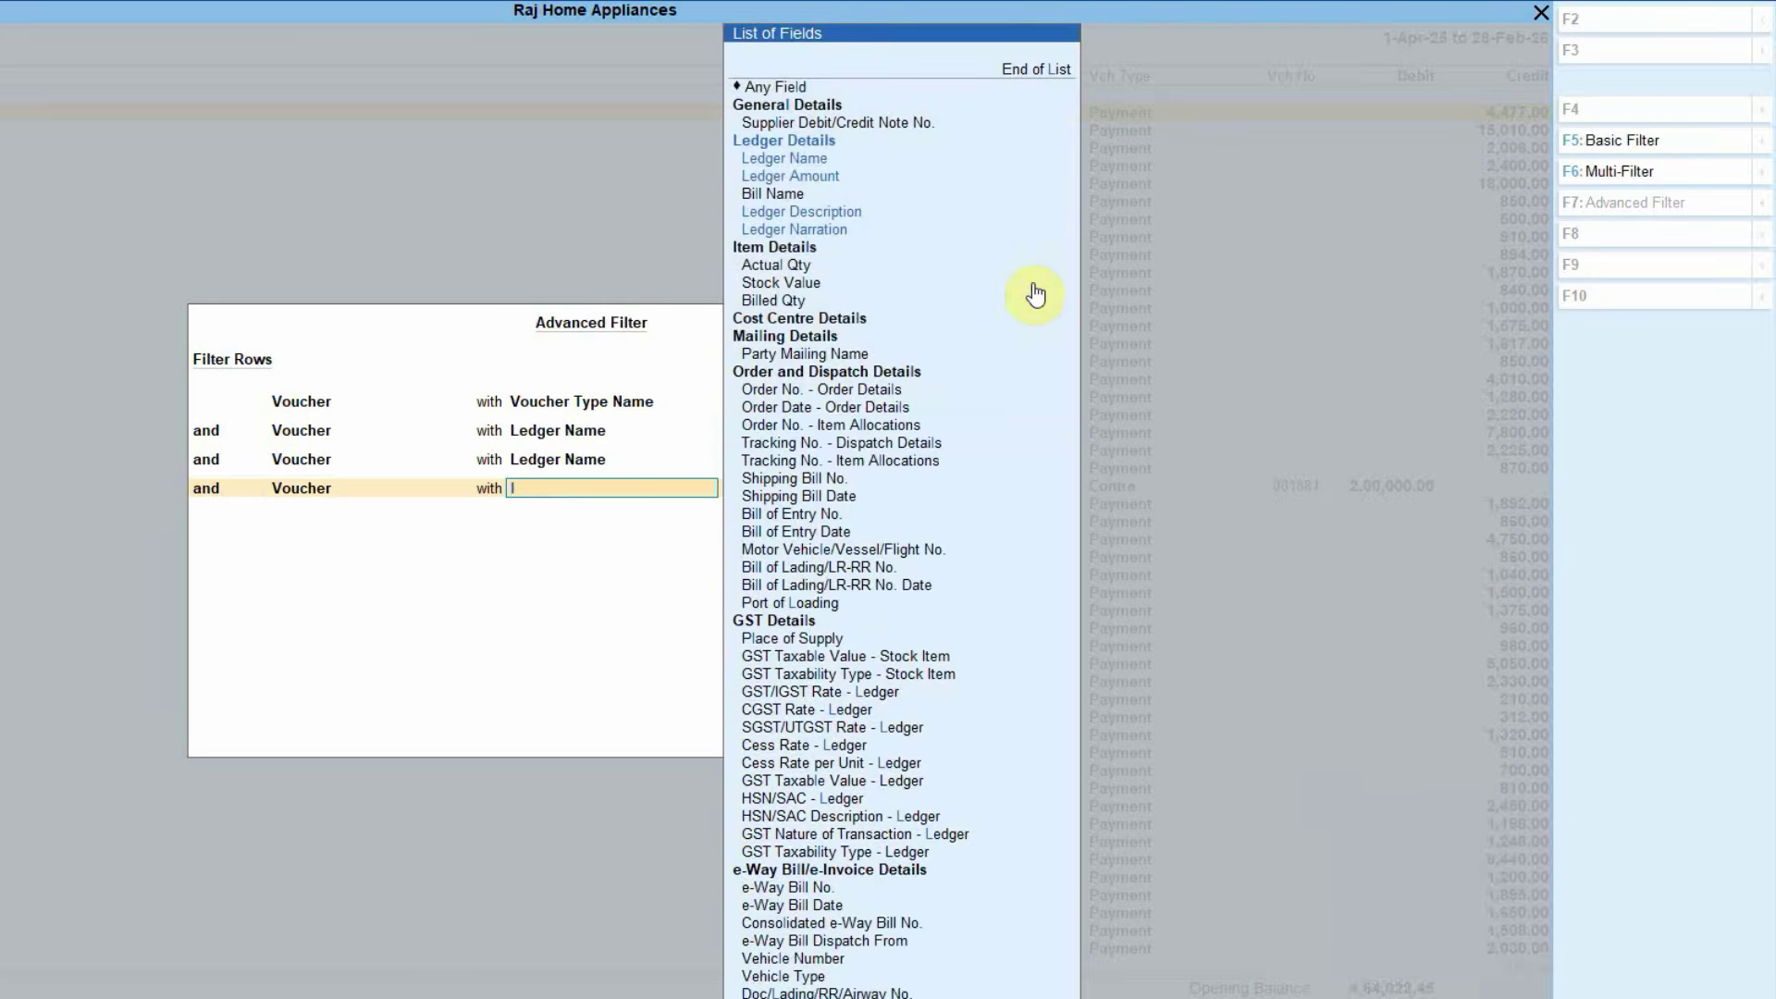
{"action": "type", "text": "ed"}
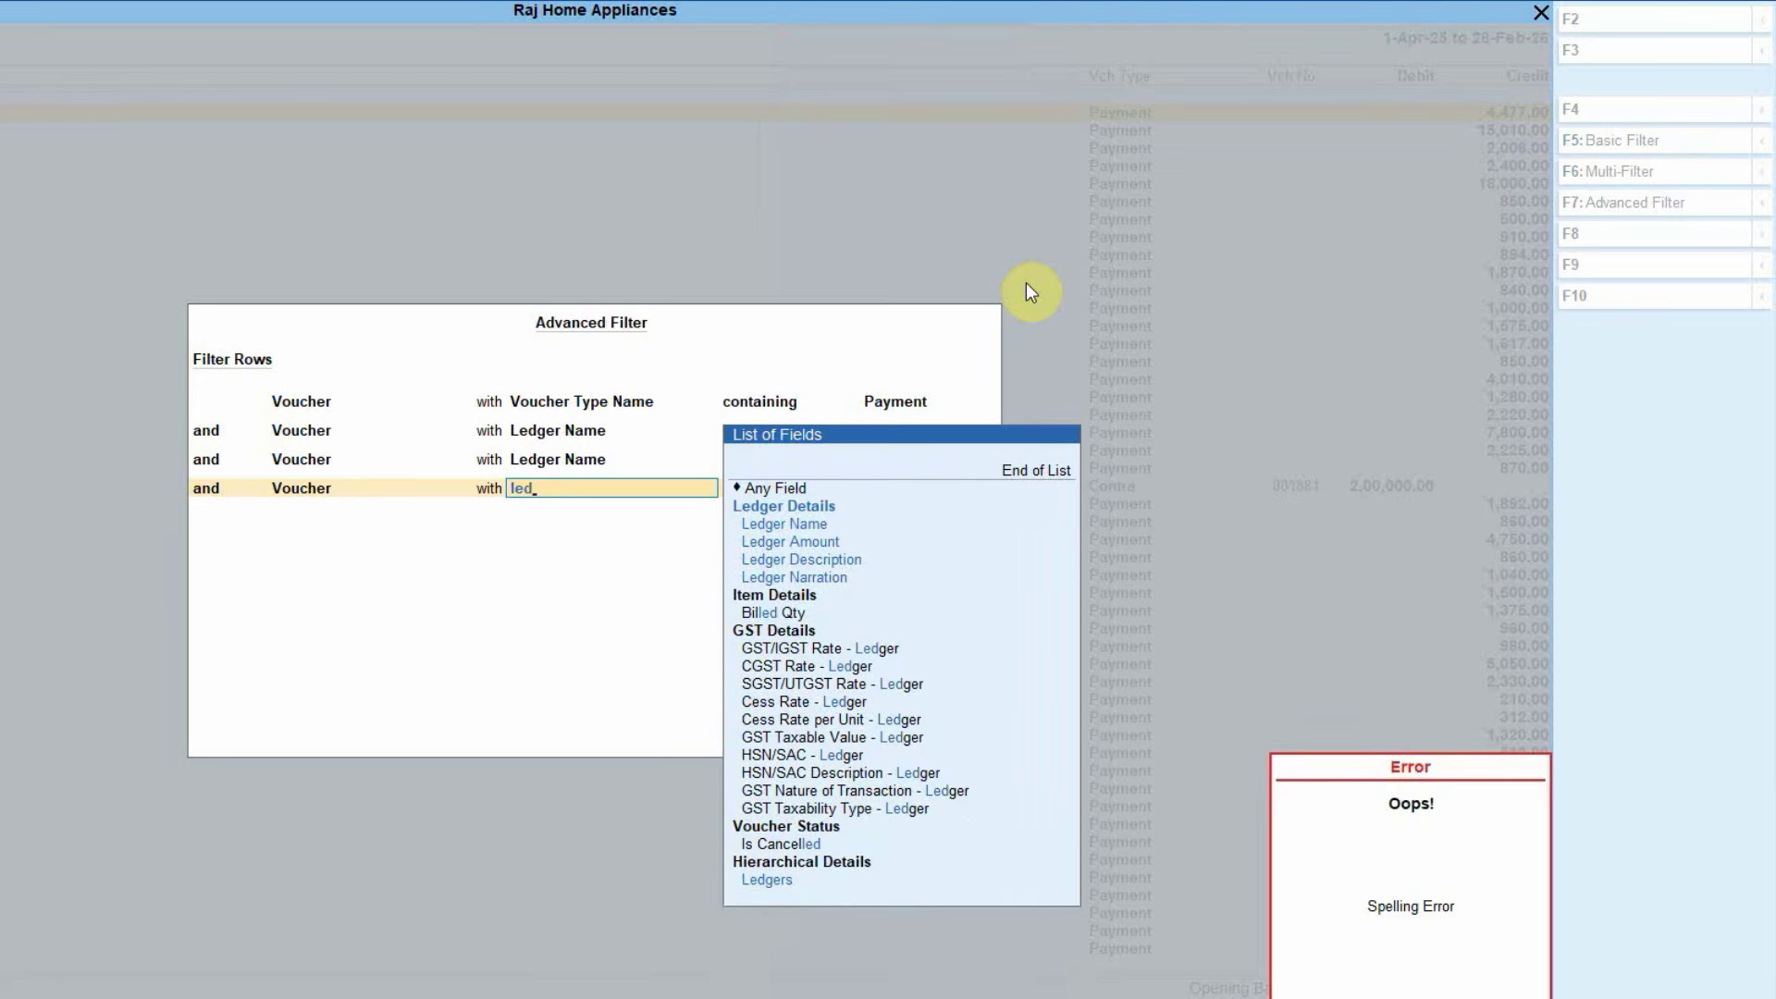
{"action": "key", "text": "Down"}
{"action": "key", "text": "Down"}
{"action": "key", "text": "Up"}
{"action": "key", "text": "Return"}
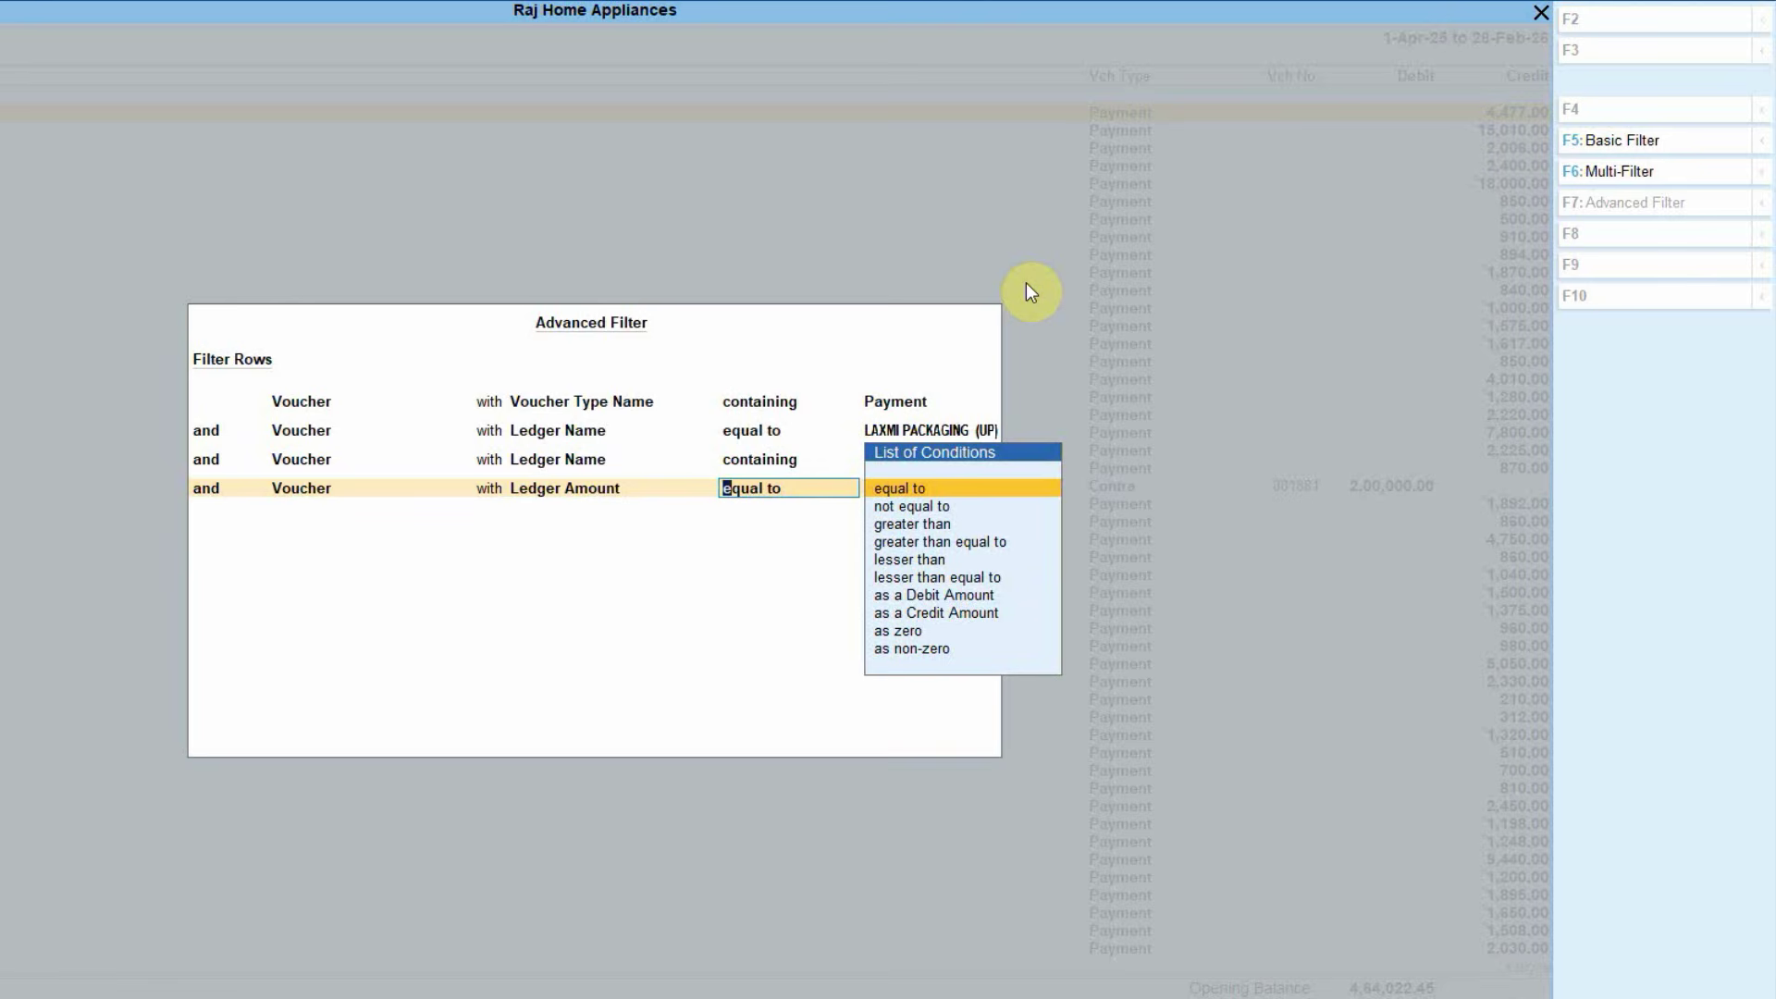
- Require the ledger amount to be equal to 15010, then end the condition list to apply the Advanced Filter
{"action": "key", "text": "Return"}
{"action": "type", "text": "15010"}
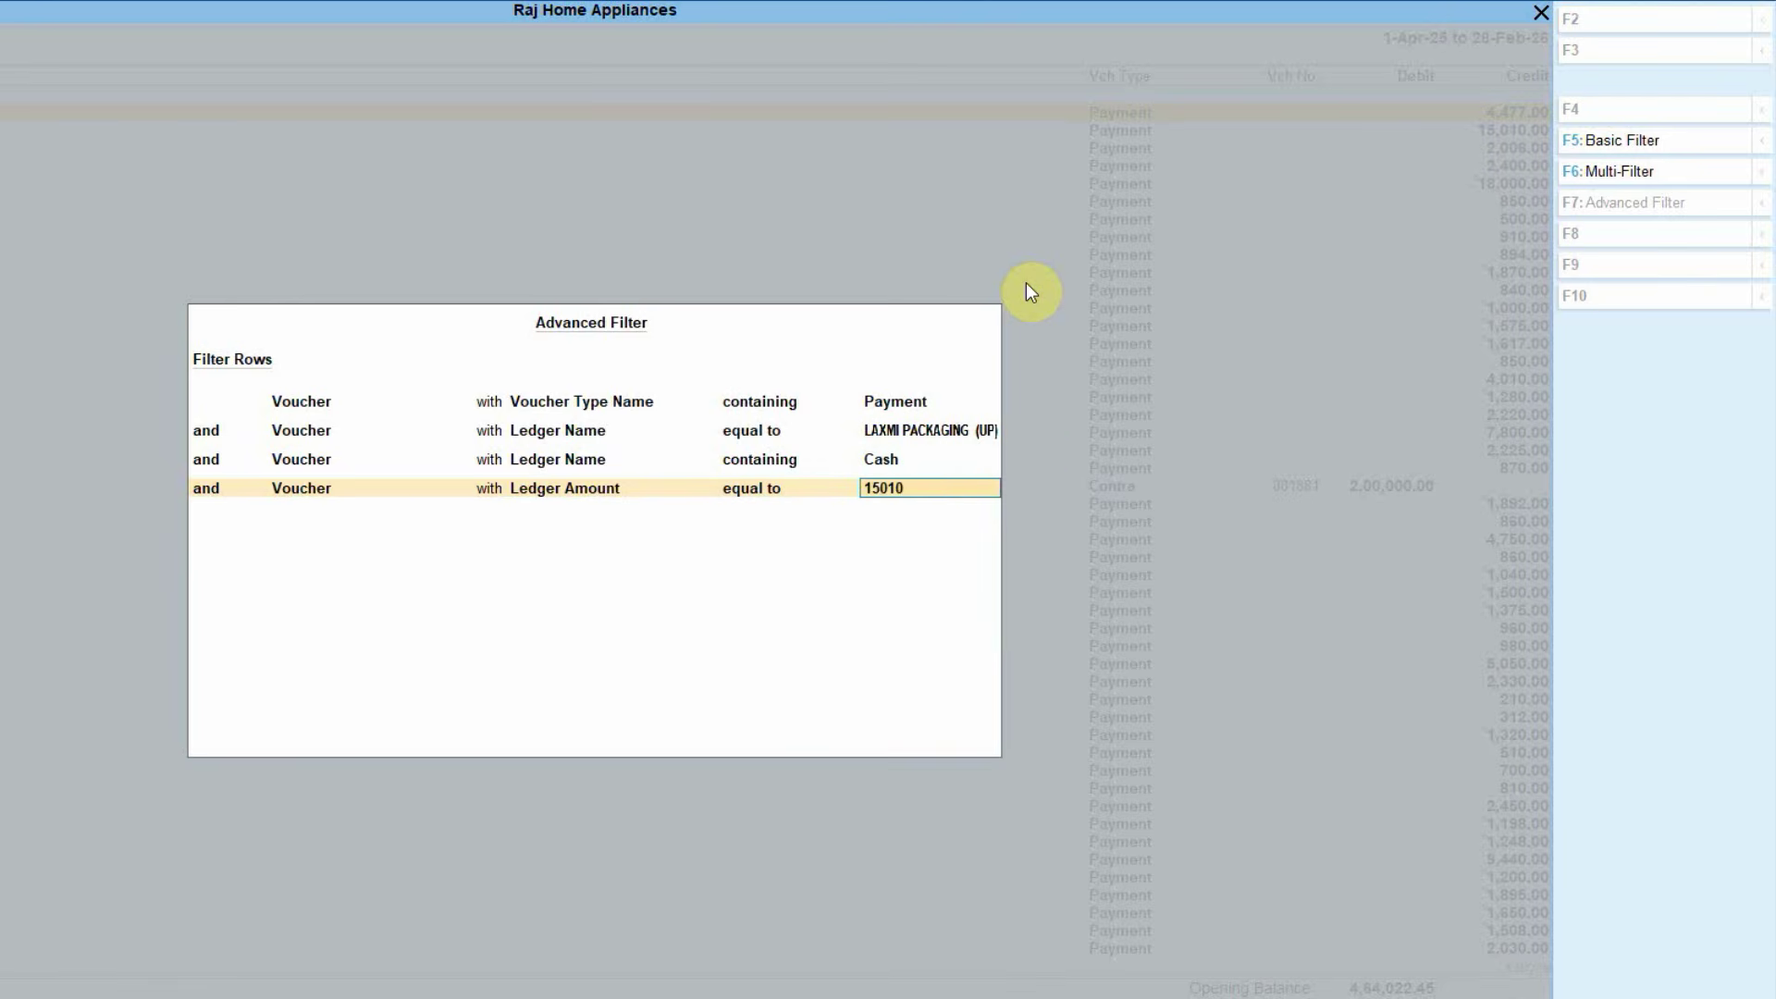
{"action": "key", "text": "Return"}
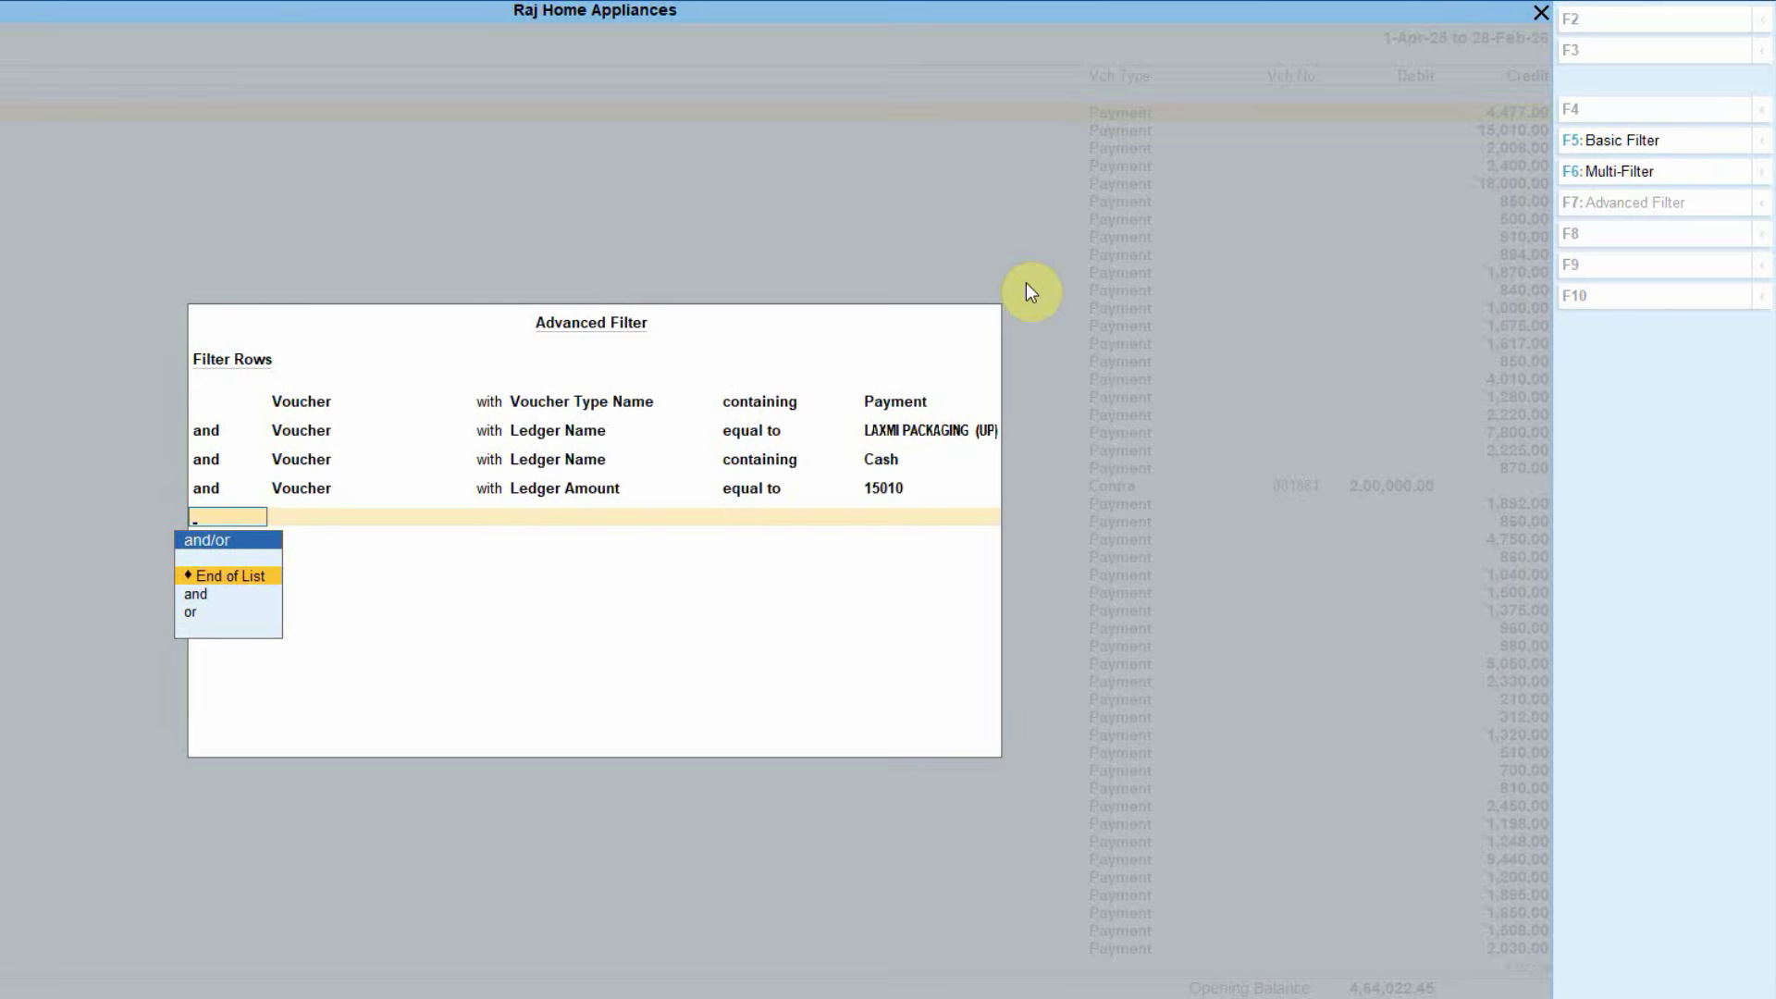
{"action": "key", "text": "Return"}
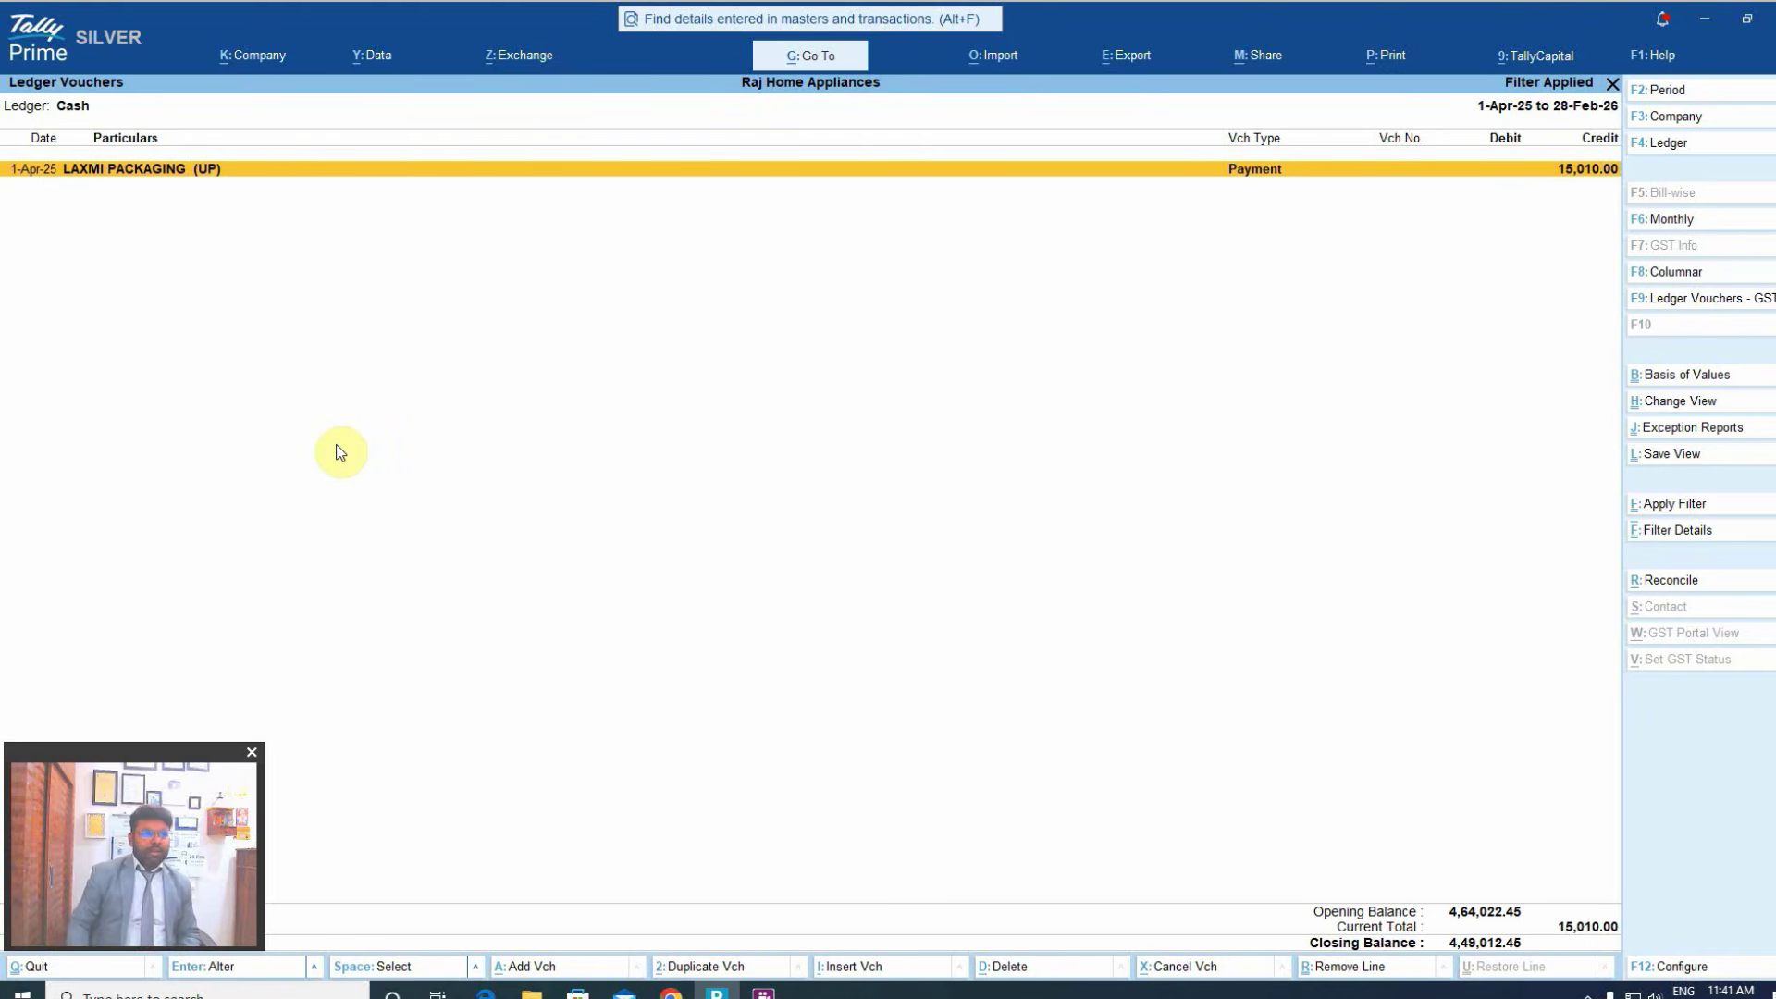
- View the filtered LAXMI PACKAGING (UP) payment voucher, quit it without changes and leave the Cash ledger report
{"action": "key", "text": "Return"}
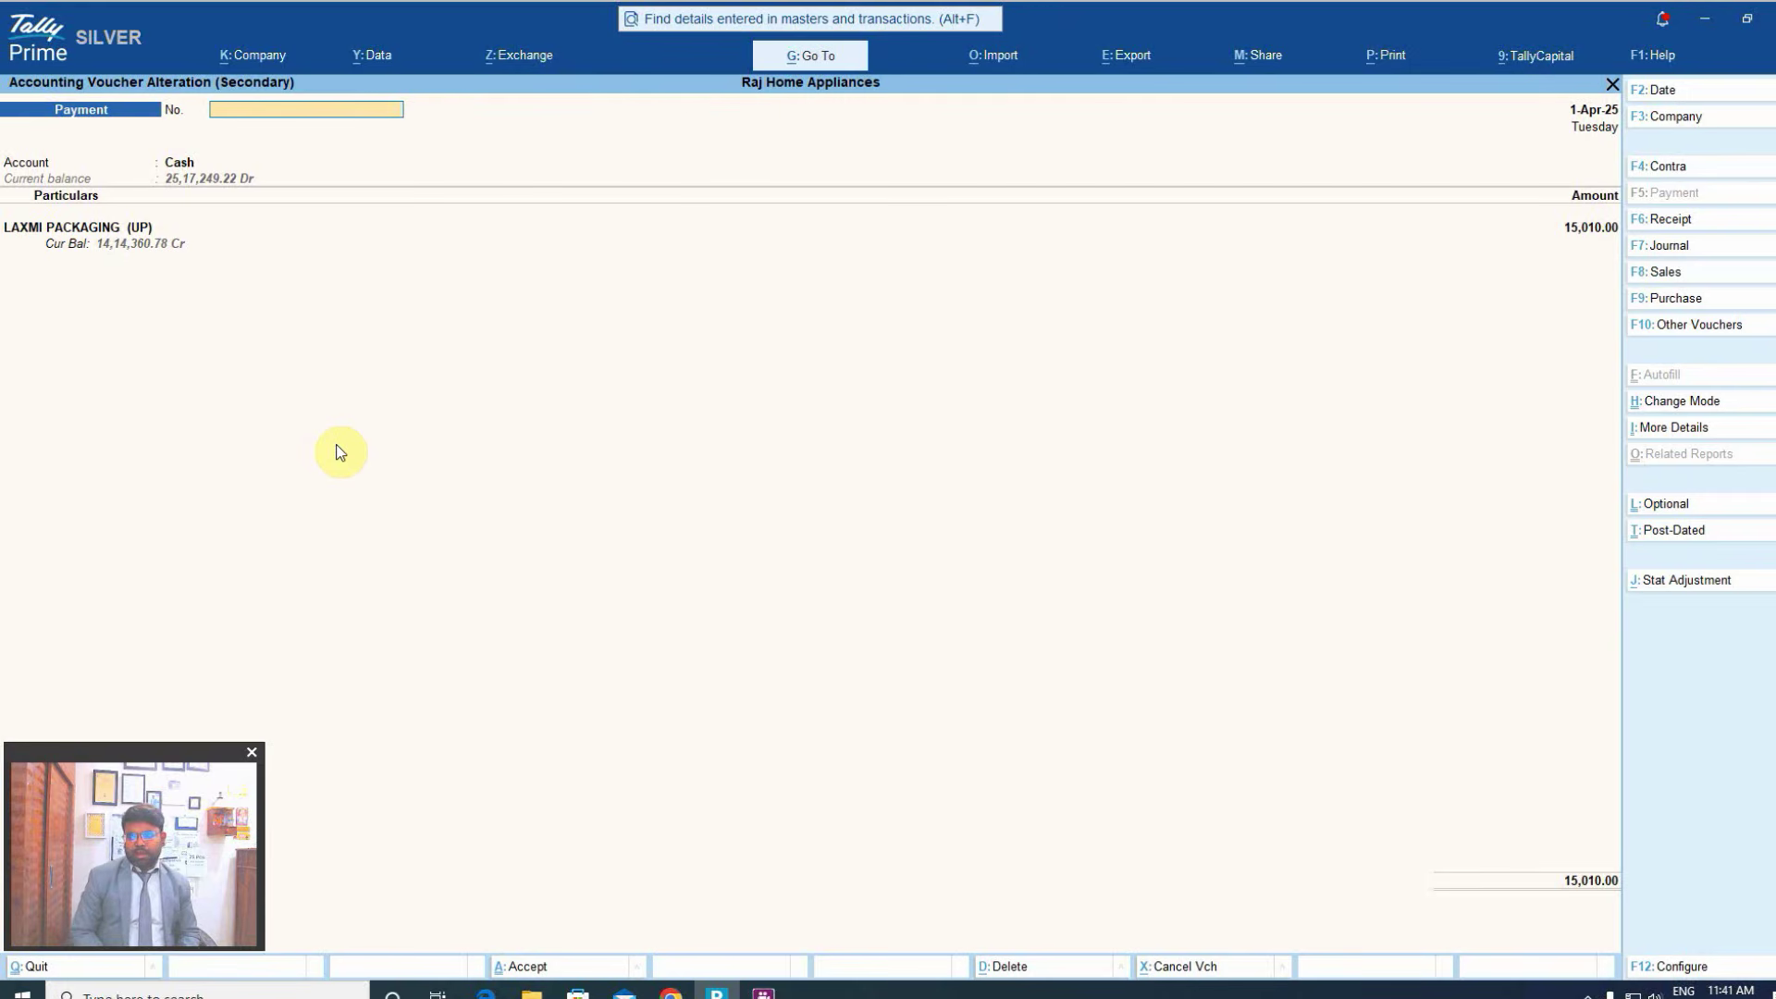
{"action": "key", "text": "Escape"}
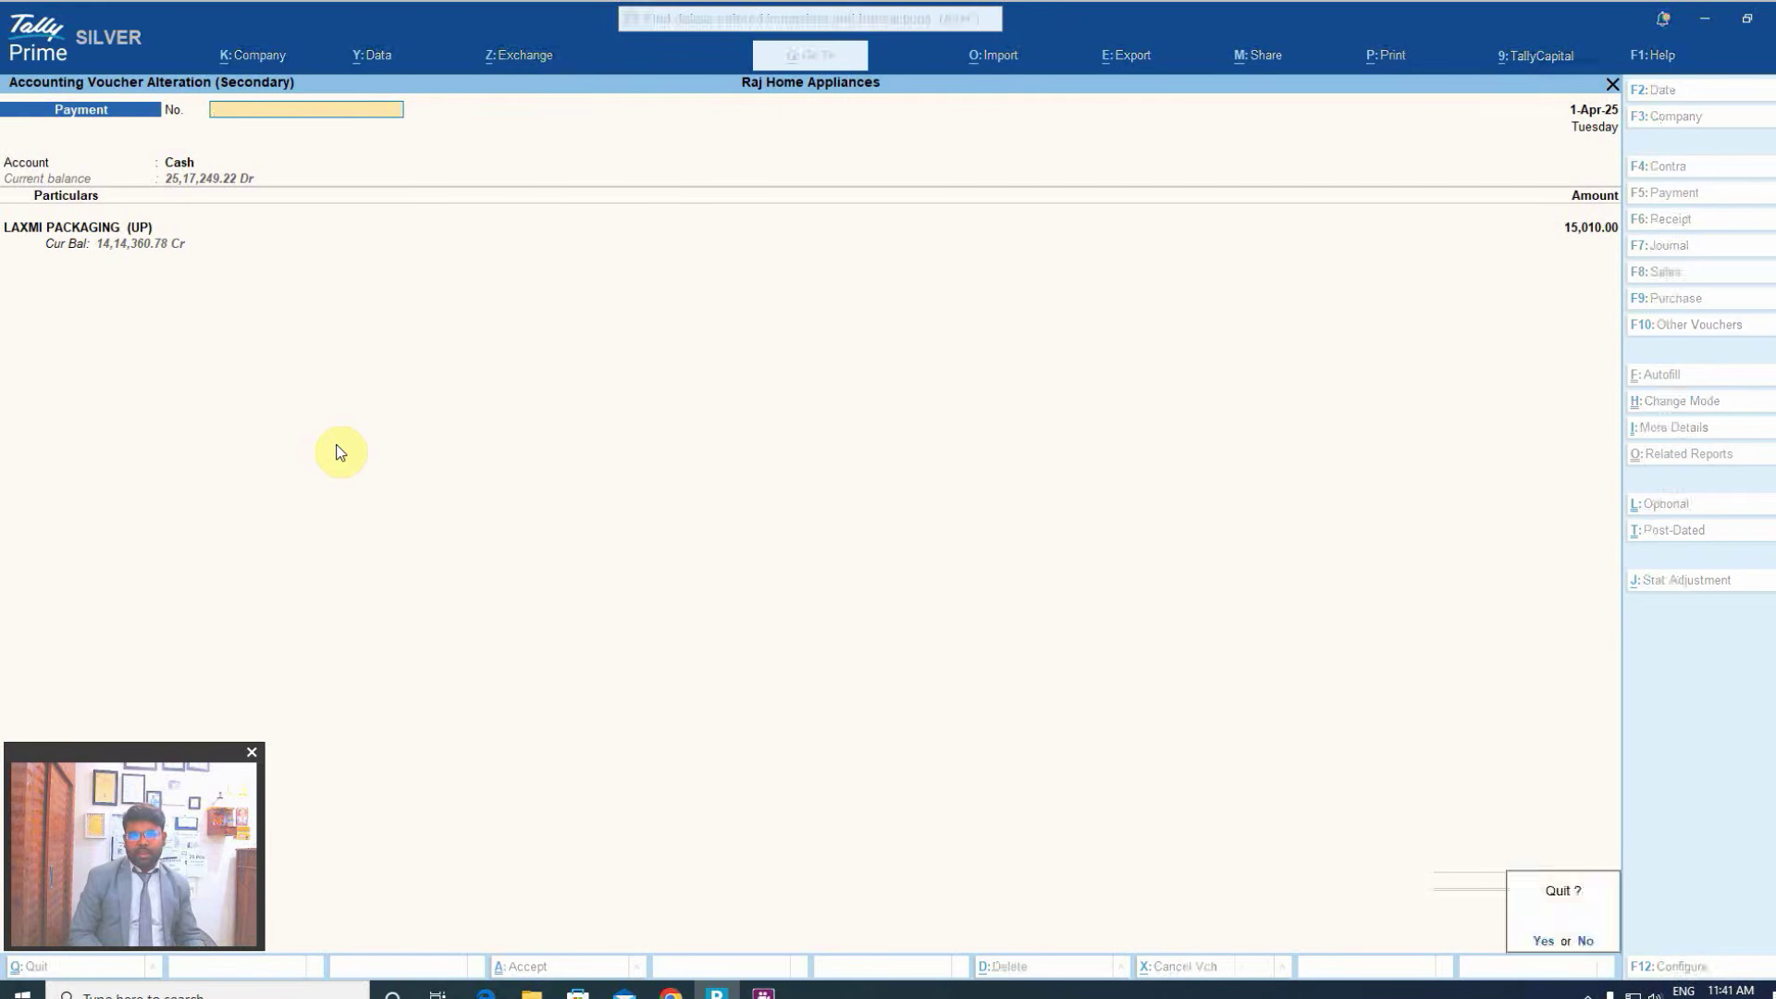
{"action": "key", "text": "Return"}
{"action": "key", "text": "Escape"}
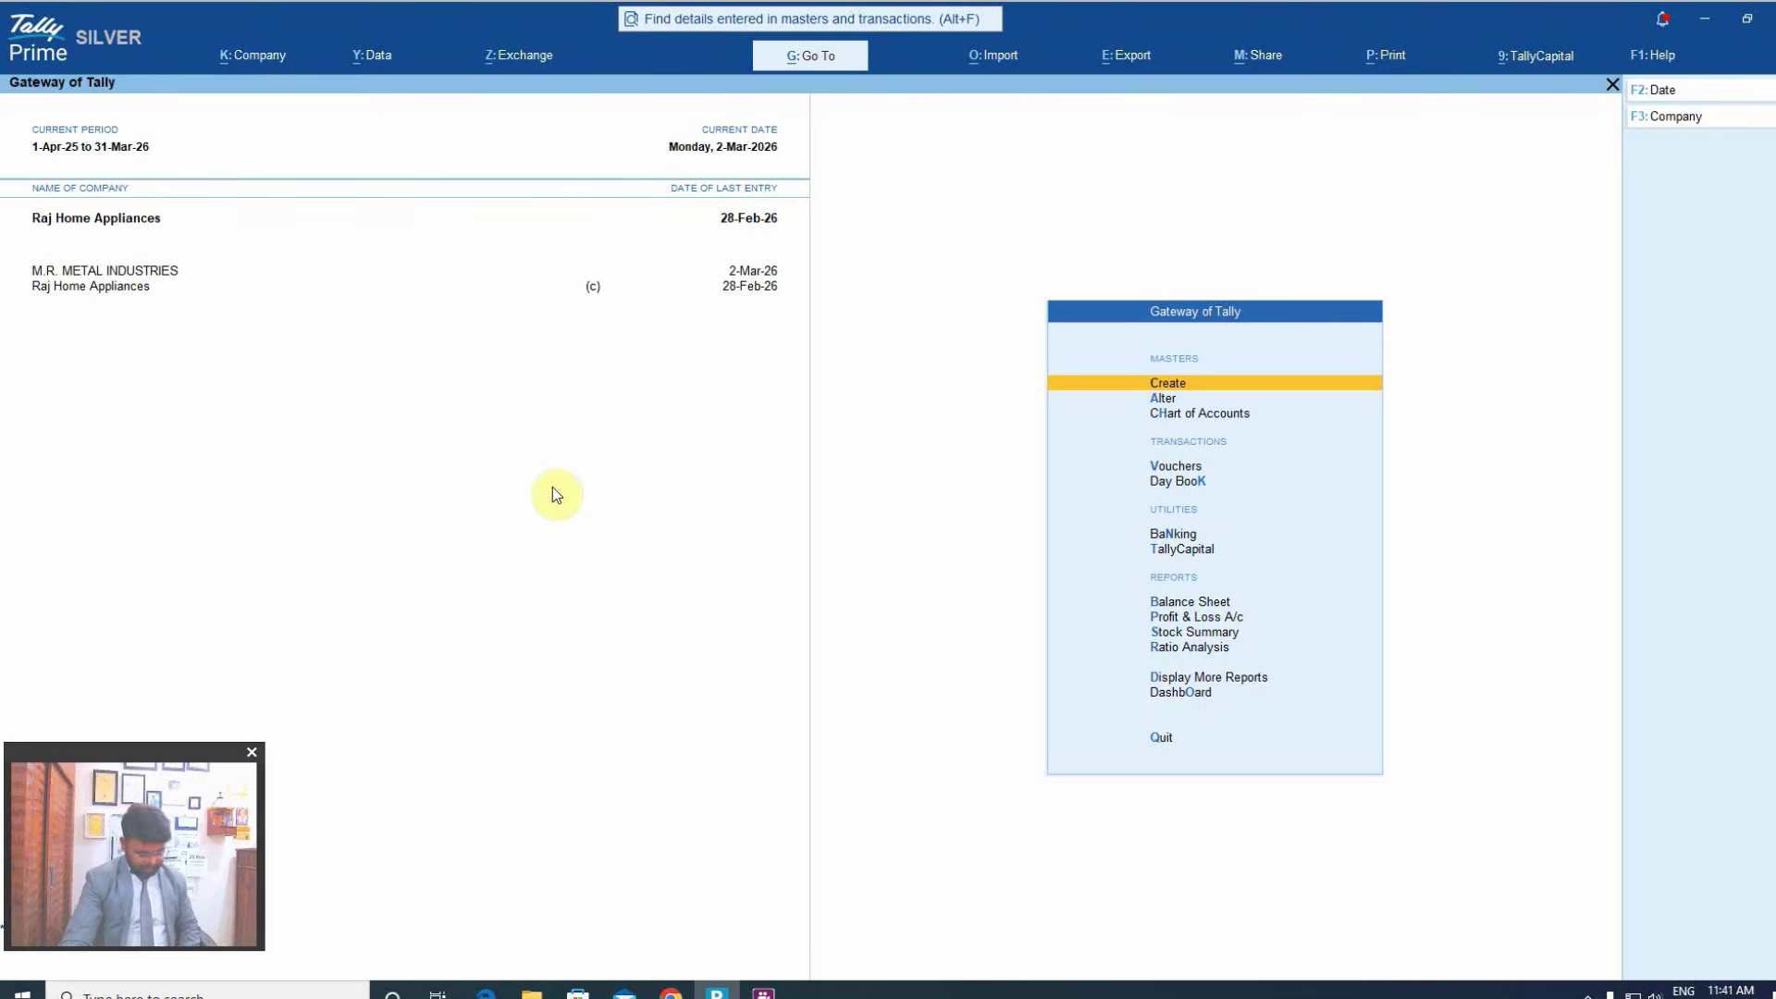
- Open the Statistics report of voucher and account types from the Gateway of Tally
{"action": "key", "text": "d"}
{"action": "key", "text": "s"}
{"action": "key", "text": "s"}
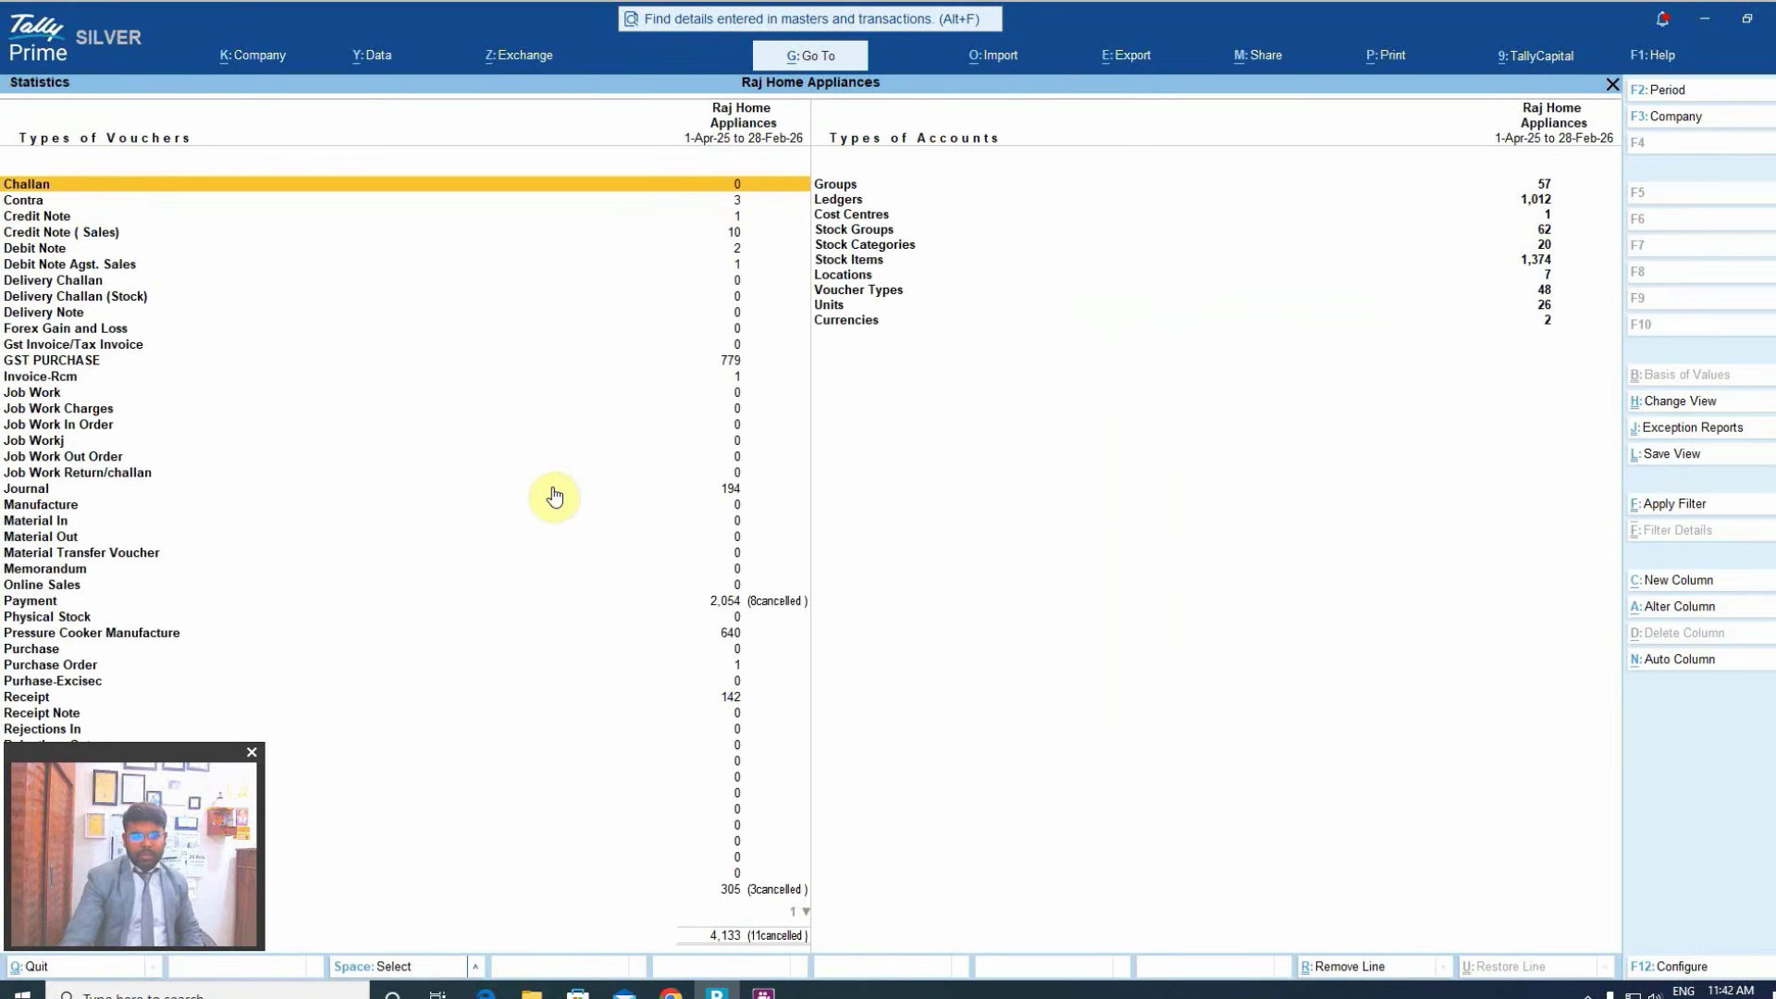
- Drill down from the Tax Invoice voucher type in Statistics to one month's list of vouchers
{"action": "key", "text": "Down"}
{"action": "key", "text": "Down"}
{"action": "key", "text": "Down"}
{"action": "key", "text": "Down"}
{"action": "key", "text": "Down"}
{"action": "key", "text": "Down"}
{"action": "key", "text": "Down"}
{"action": "key", "text": "Down"}
{"action": "key", "text": "Down"}
{"action": "key", "text": "Down"}
{"action": "key", "text": "Down"}
{"action": "key", "text": "Down"}
{"action": "key", "text": "Down"}
{"action": "key", "text": "Down"}
{"action": "key", "text": "Down"}
{"action": "key", "text": "Down"}
{"action": "key", "text": "Down"}
{"action": "key", "text": "Down"}
{"action": "key", "text": "Down"}
{"action": "key", "text": "Down"}
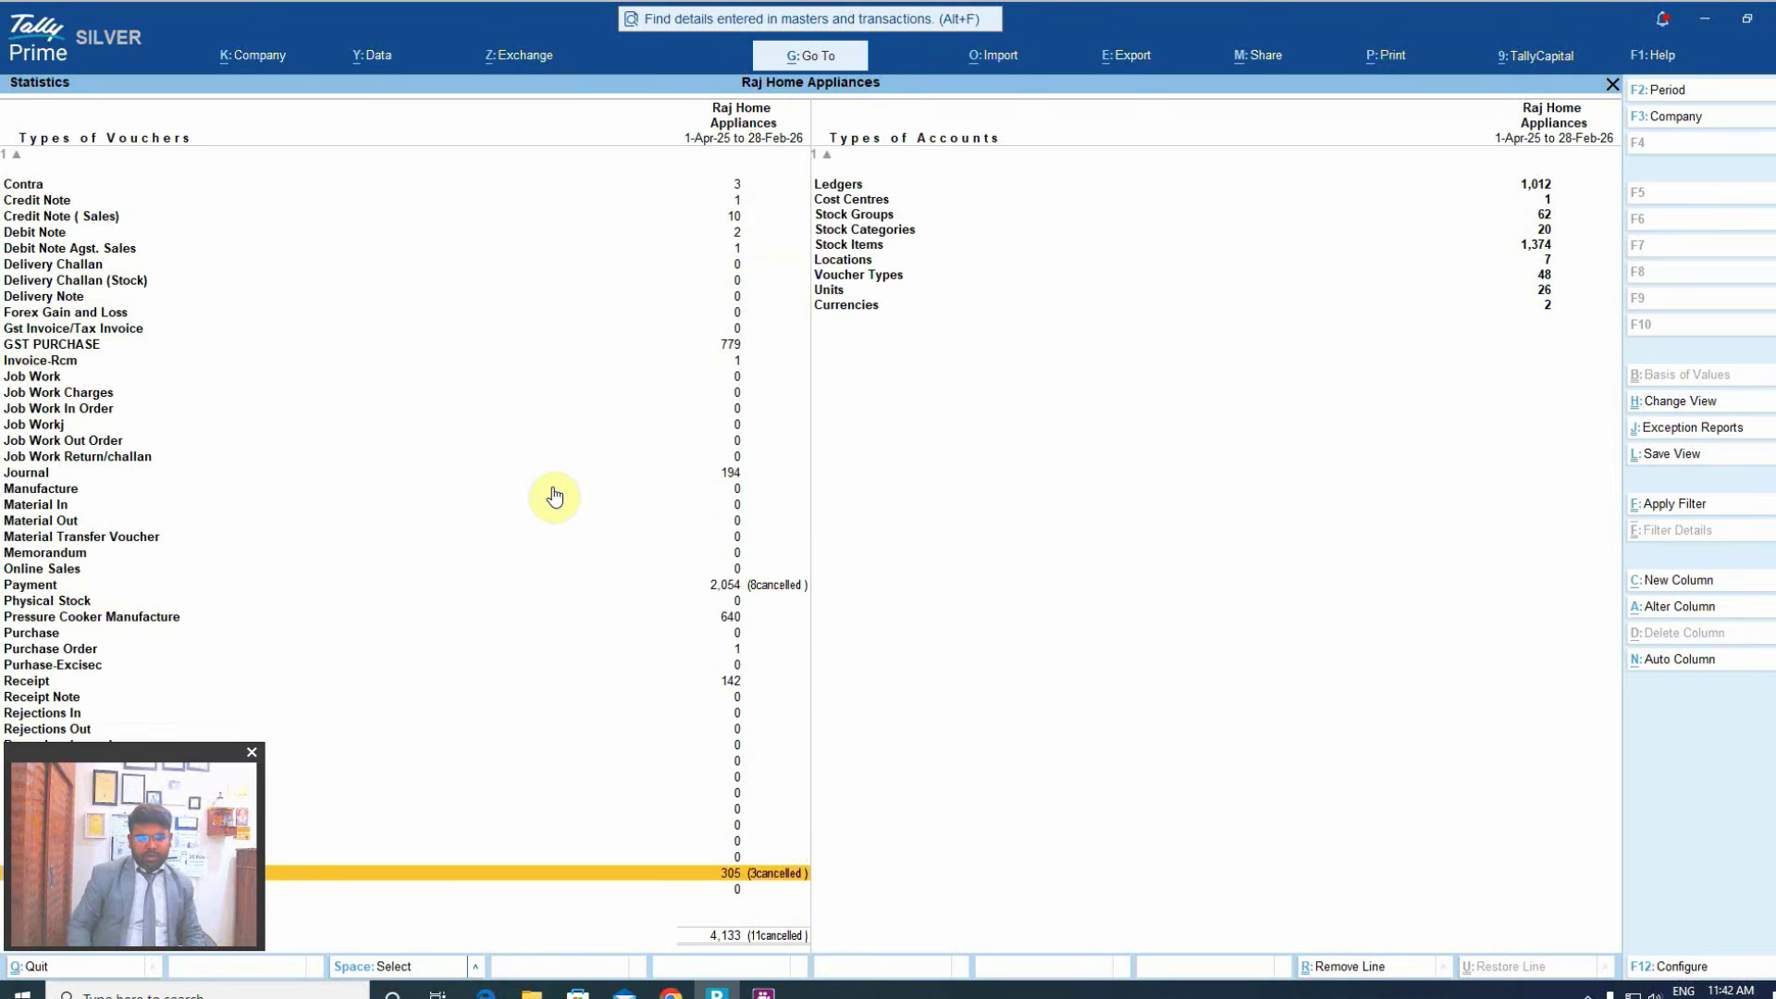
{"action": "key", "text": "Return"}
{"action": "key", "text": "Return"}
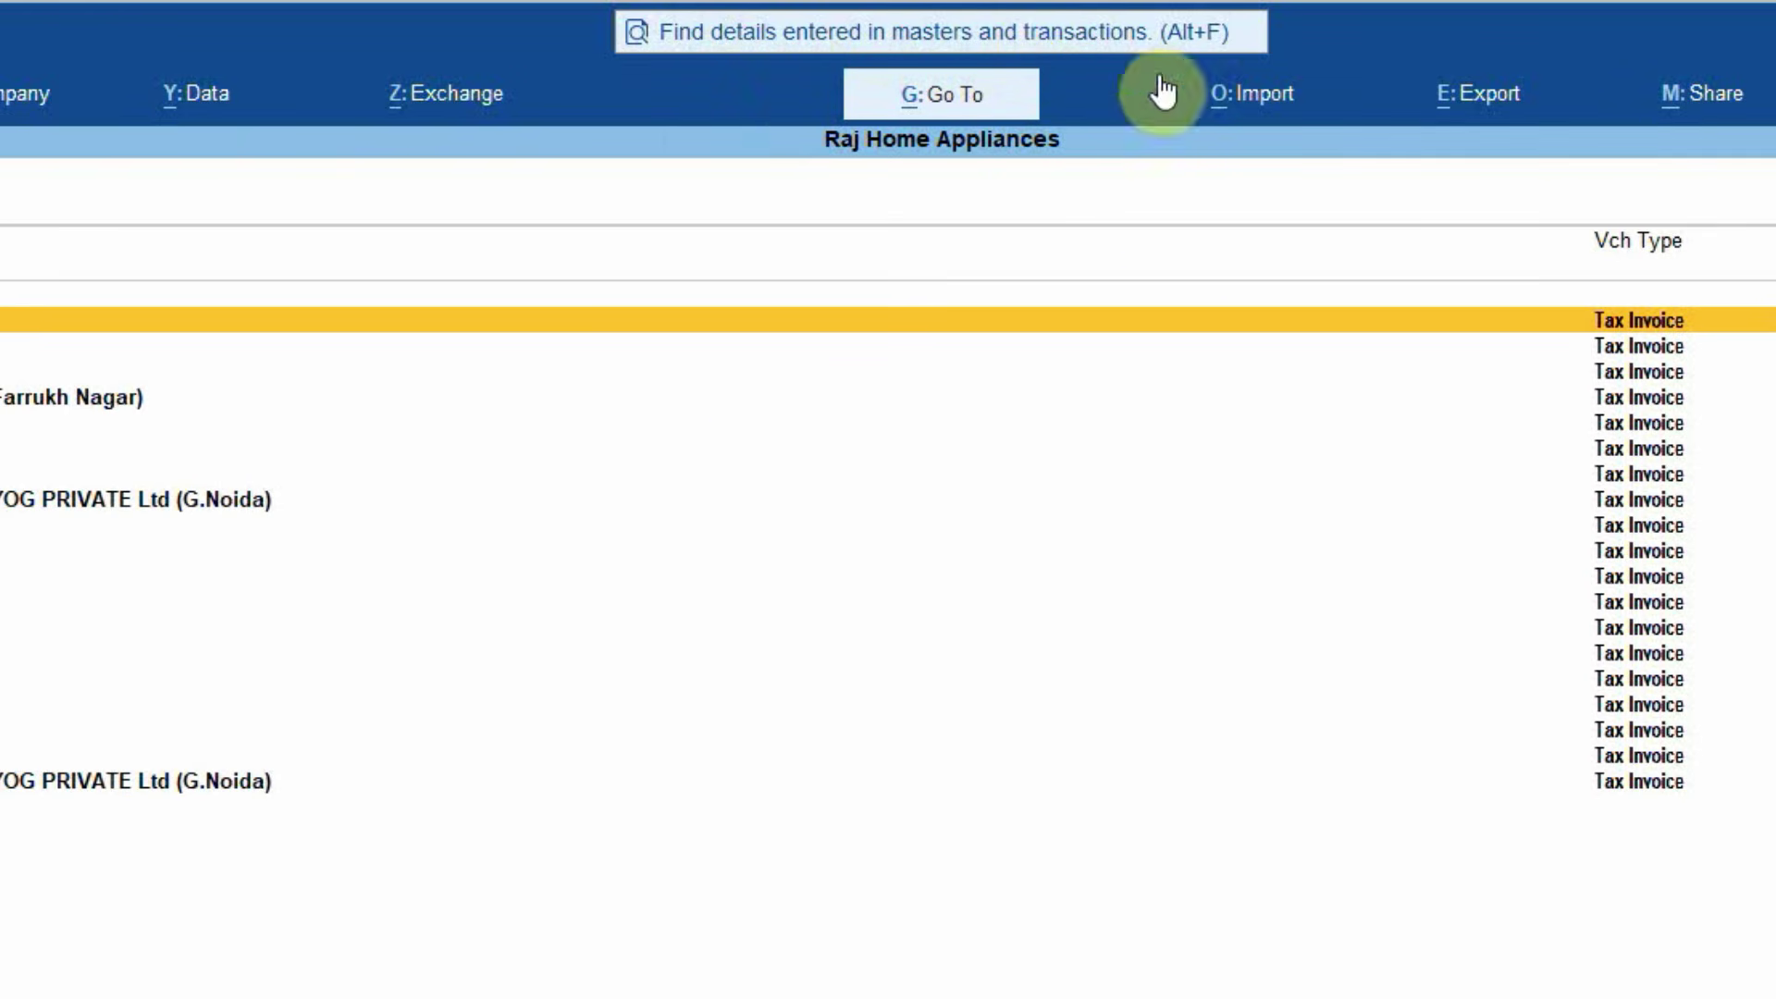
{"action": "left_click", "coordinate": [1091, 36]}
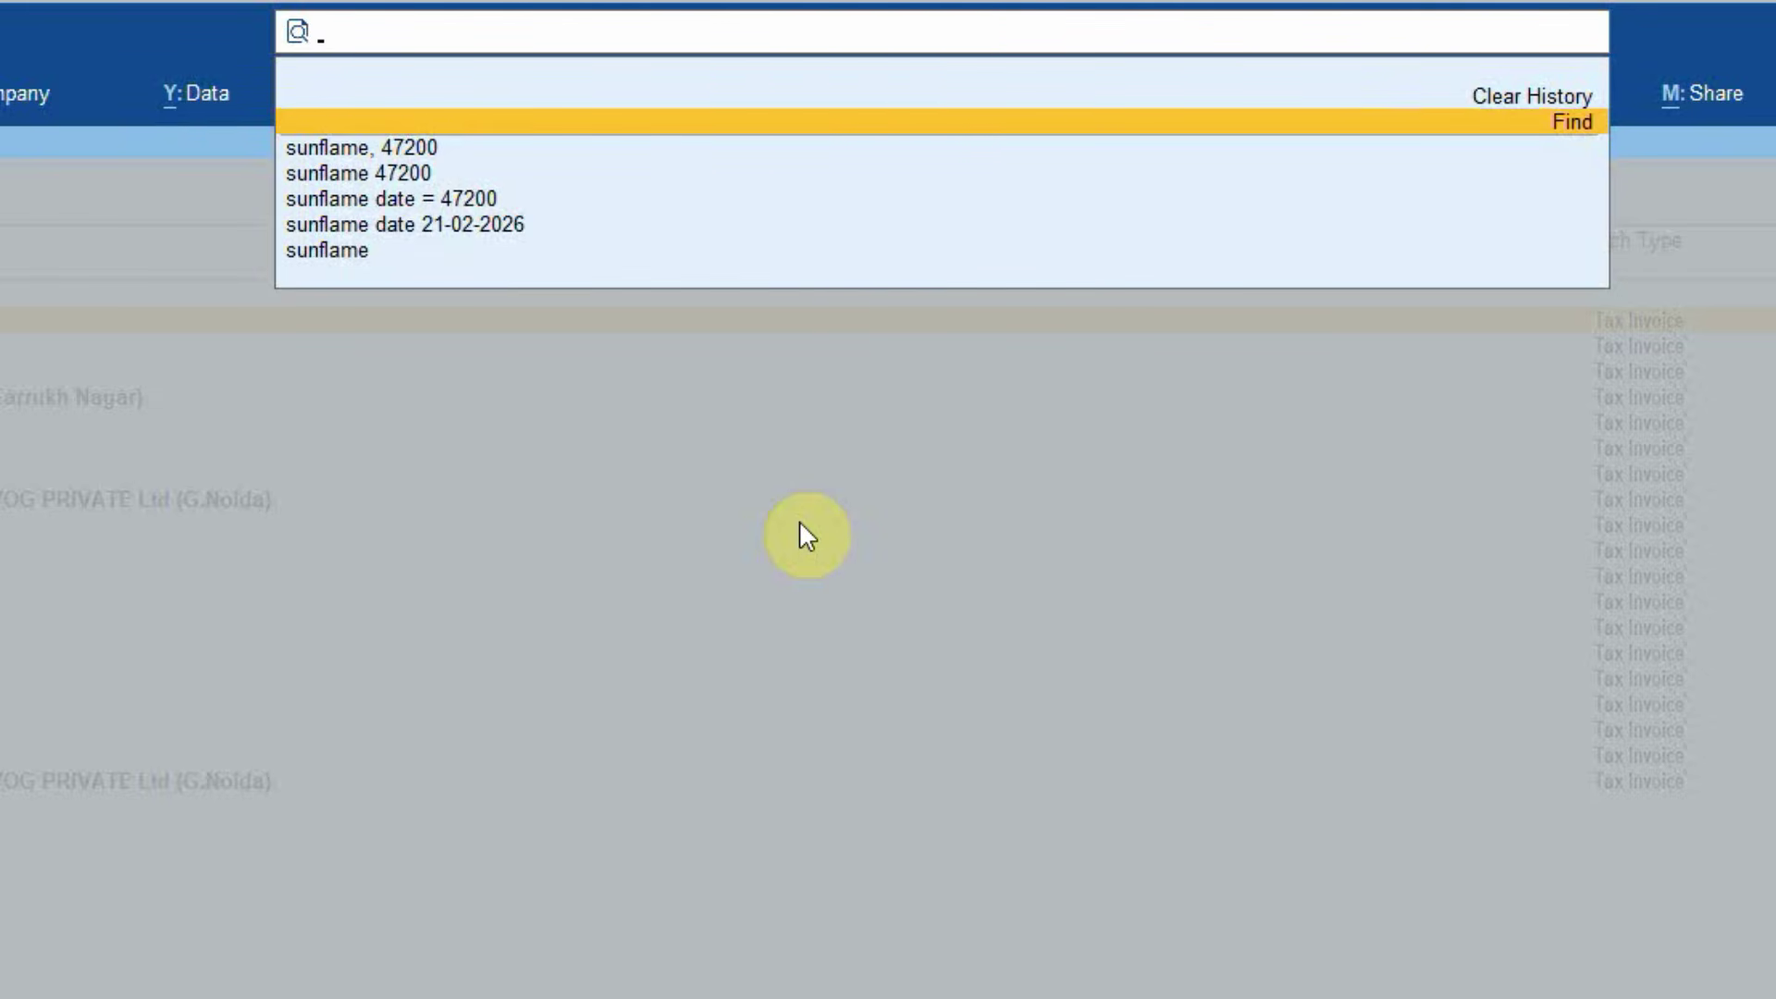
{"action": "type", "text": "dl"}
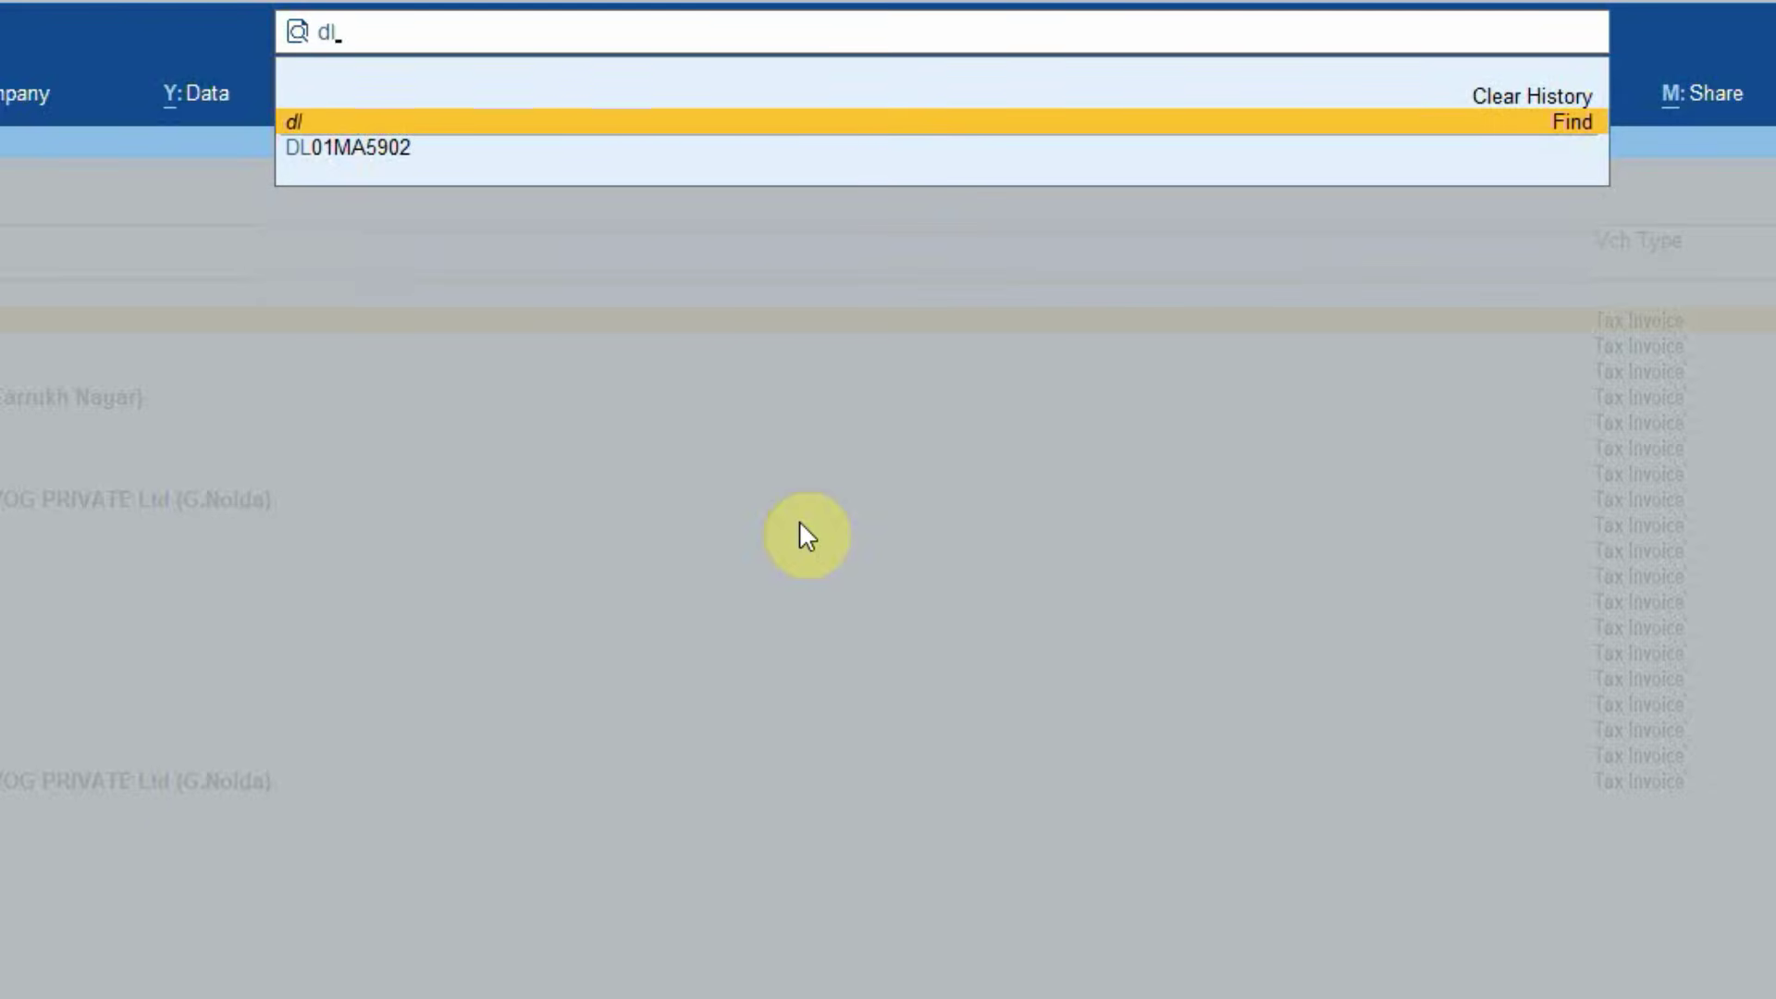
{"action": "key", "text": "Down"}
{"action": "key", "text": "Return"}
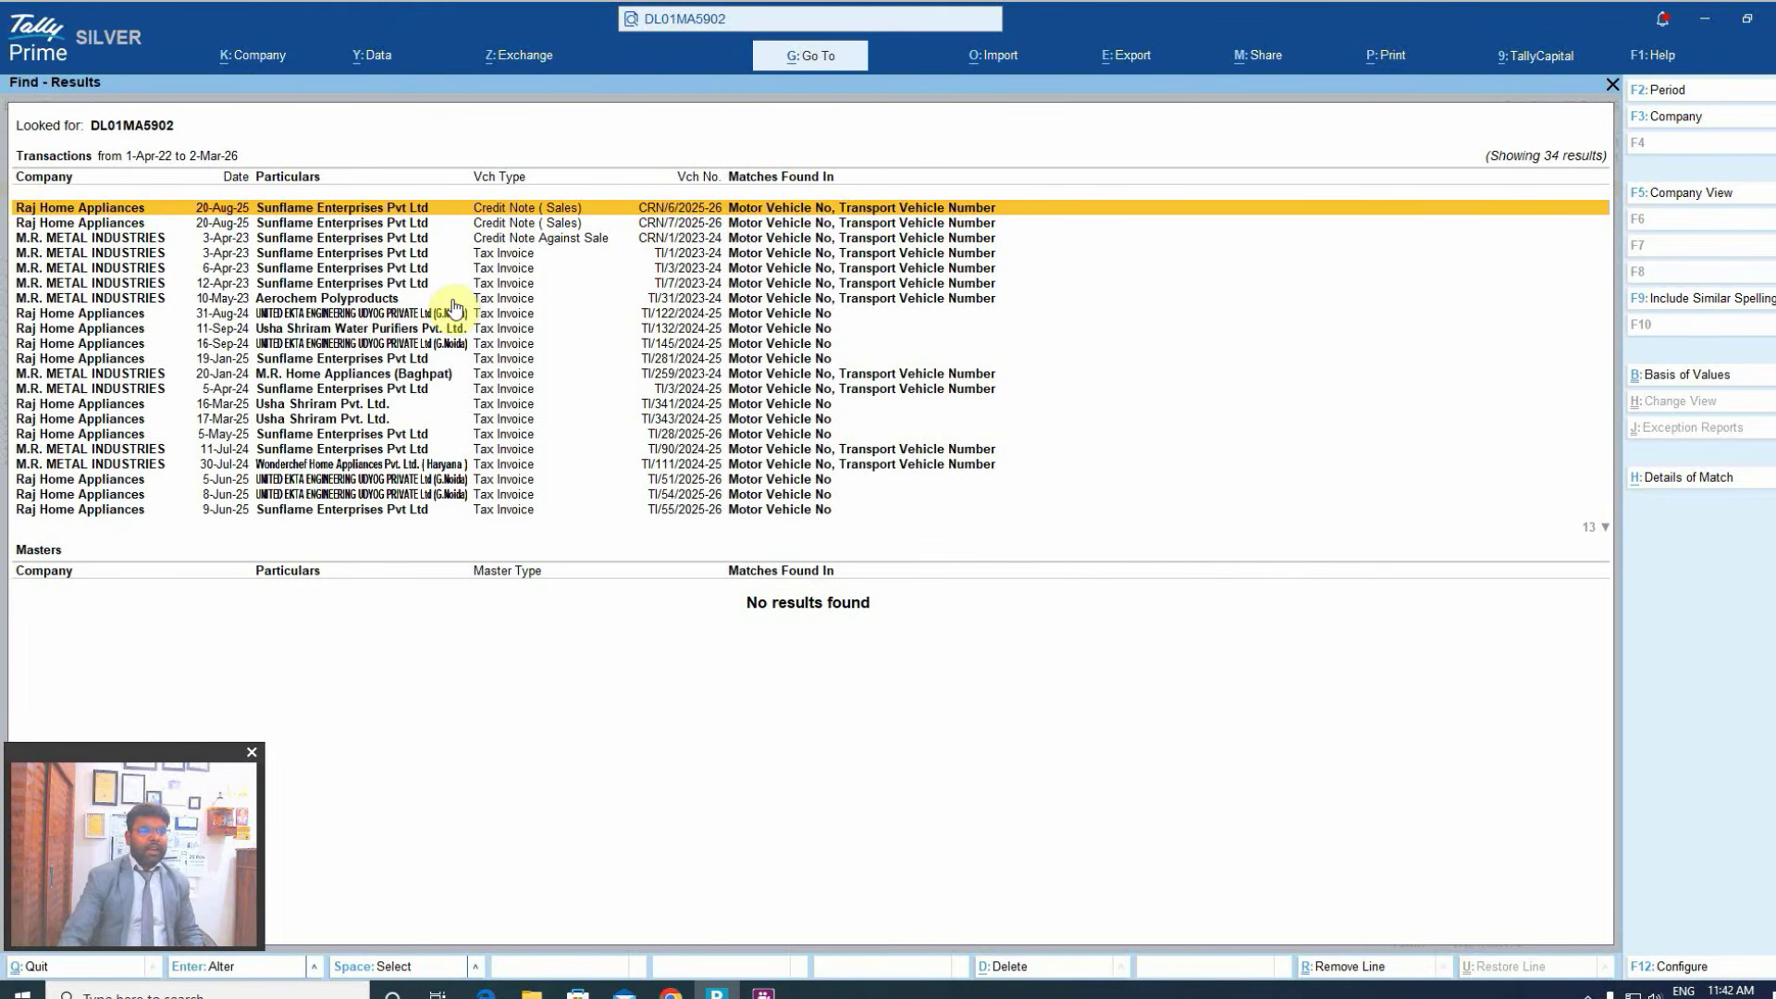
- Look through all transactions found for the vehicle number, examining their companies, parties, voucher numbers and matched fields
{"action": "key", "text": "Down"}
{"action": "key", "text": "Down"}
{"action": "key", "text": "Down"}
{"action": "key", "text": "Down"}
{"action": "key", "text": "Down"}
{"action": "key", "text": "Down"}
{"action": "key", "text": "Down"}
{"action": "key", "text": "Down"}
{"action": "key", "text": "Down"}
{"action": "key", "text": "Down"}
{"action": "key", "text": "Down"}
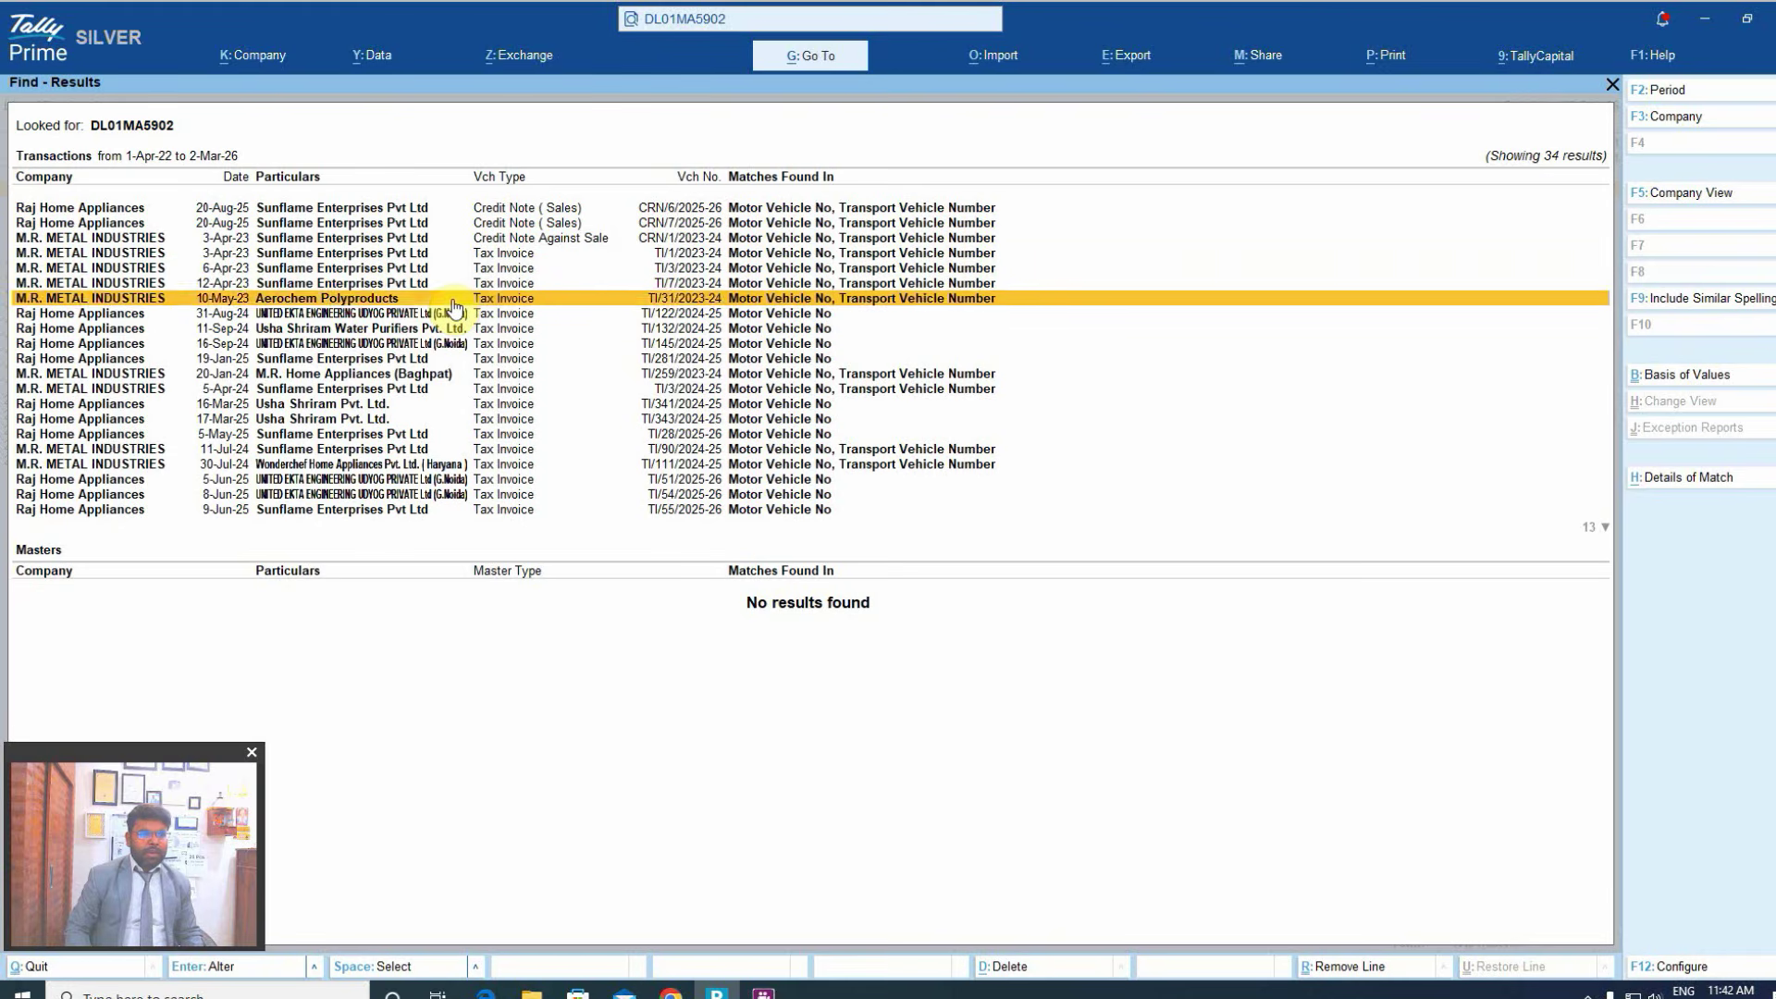
{"action": "key", "text": "Down"}
{"action": "key", "text": "Down"}
{"action": "key", "text": "Down"}
{"action": "key", "text": "Down"}
{"action": "key", "text": "Down"}
{"action": "key", "text": "Down"}
{"action": "key", "text": "Down"}
{"action": "key", "text": "Down"}
{"action": "key", "text": "Down"}
{"action": "key", "text": "Down"}
{"action": "key", "text": "Down"}
{"action": "key", "text": "Down"}
{"action": "key", "text": "Down"}
{"action": "key", "text": "Down"}
{"action": "key", "text": "Down"}
{"action": "key", "text": "Down"}
{"action": "key", "text": "Down"}
{"action": "key", "text": "Down"}
{"action": "key", "text": "Down"}
{"action": "key", "text": "Down"}
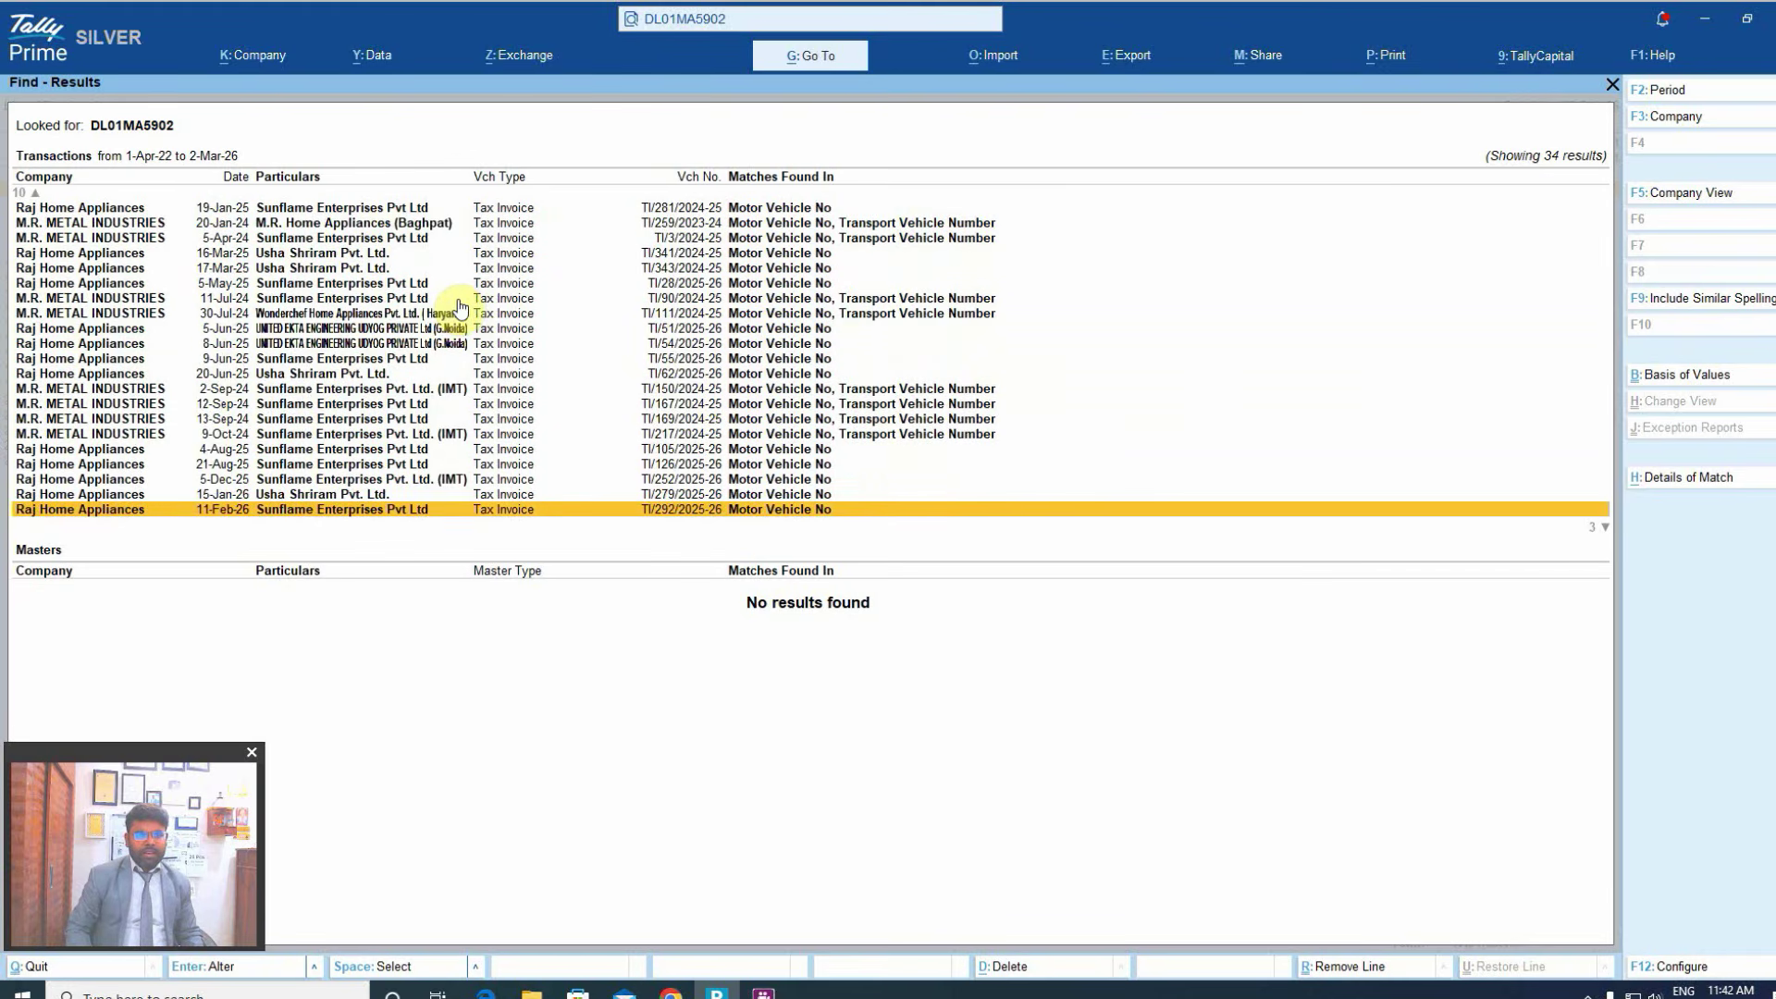
{"action": "key", "text": "Up"}
{"action": "key", "text": "Up"}
{"action": "key", "text": "Up"}
{"action": "key", "text": "Up"}
{"action": "key", "text": "Up"}
{"action": "key", "text": "Up"}
{"action": "key", "text": "Up"}
{"action": "key", "text": "Up"}
{"action": "key", "text": "Up"}
{"action": "key", "text": "Up"}
{"action": "key", "text": "Up"}
{"action": "key", "text": "Up"}
{"action": "key", "text": "Up"}
{"action": "key", "text": "Up"}
{"action": "key", "text": "Up"}
{"action": "key", "text": "Up"}
{"action": "key", "text": "Up"}
{"action": "key", "text": "Up"}
{"action": "key", "text": "Up"}
{"action": "key", "text": "Up"}
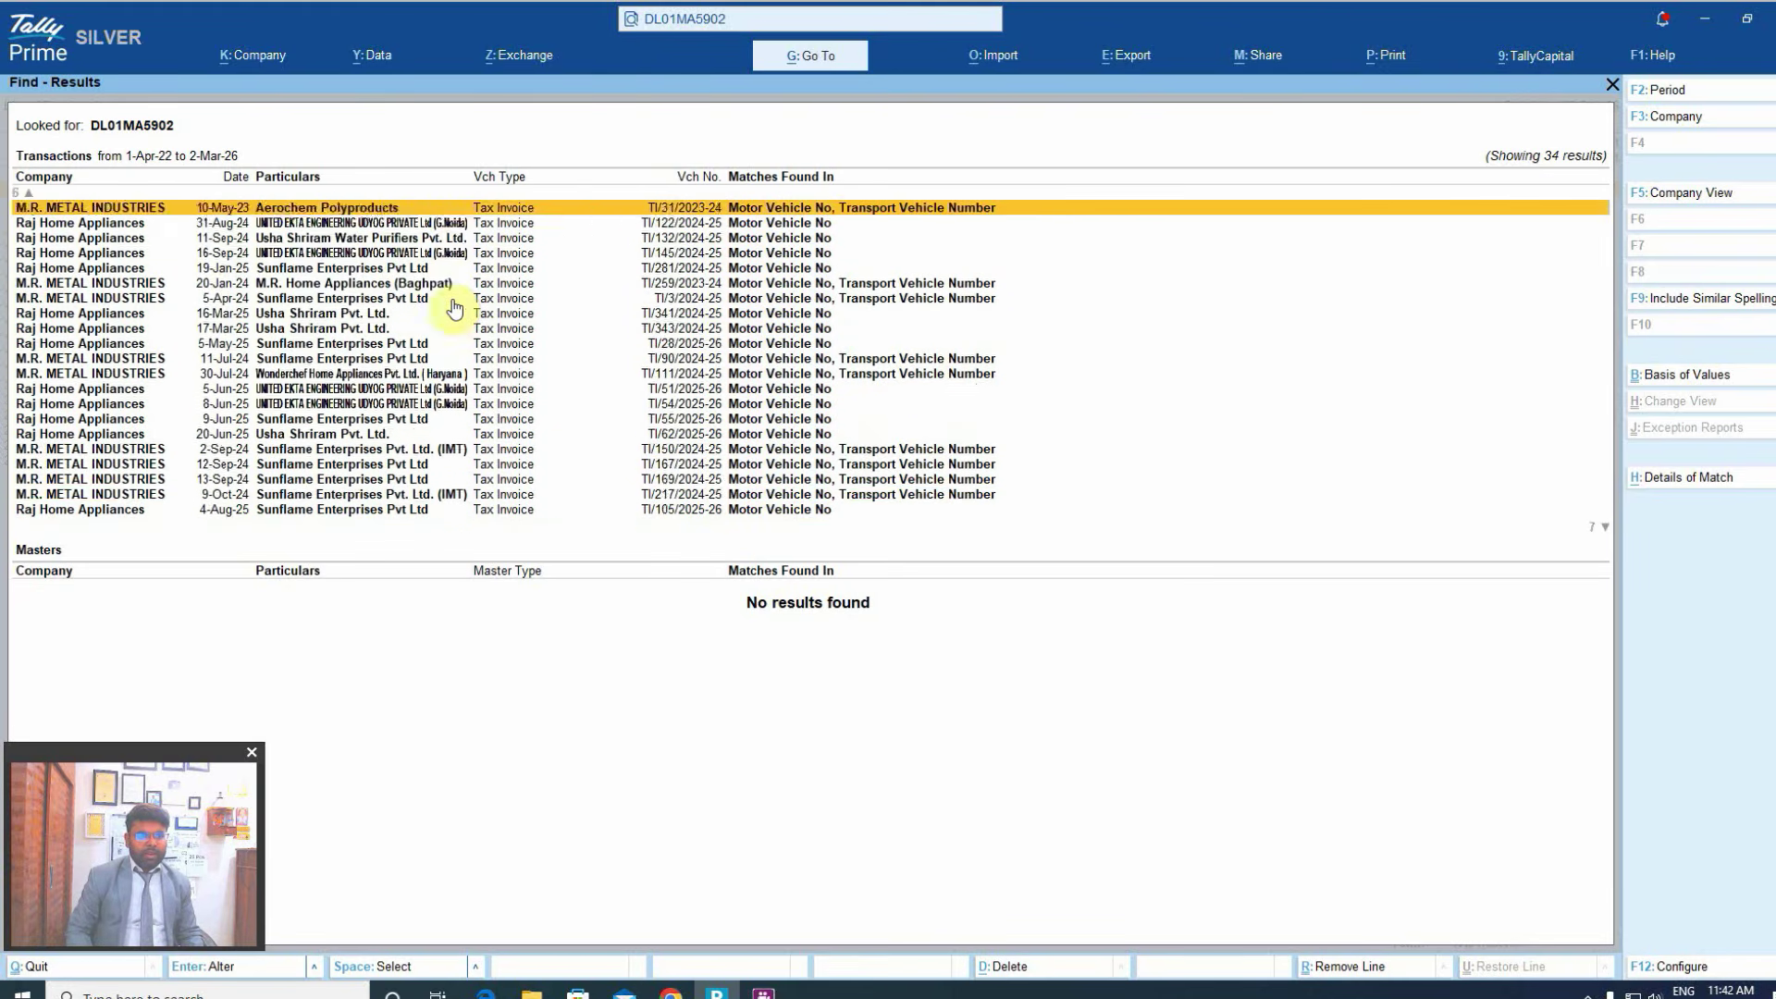
{"action": "key", "text": "Down"}
{"action": "key", "text": "Down"}
{"action": "key", "text": "Down"}
{"action": "key", "text": "Down"}
{"action": "key", "text": "Down"}
{"action": "key", "text": "Down"}
{"action": "key", "text": "Down"}
{"action": "key", "text": "Down"}
{"action": "key", "text": "Down"}
{"action": "key", "text": "Down"}
{"action": "key", "text": "Down"}
{"action": "key", "text": "Down"}
{"action": "key", "text": "Down"}
{"action": "key", "text": "Down"}
{"action": "key", "text": "Down"}
{"action": "key", "text": "Down"}
{"action": "key", "text": "Down"}
{"action": "key", "text": "Down"}
{"action": "key", "text": "Down"}
{"action": "key", "text": "Down"}
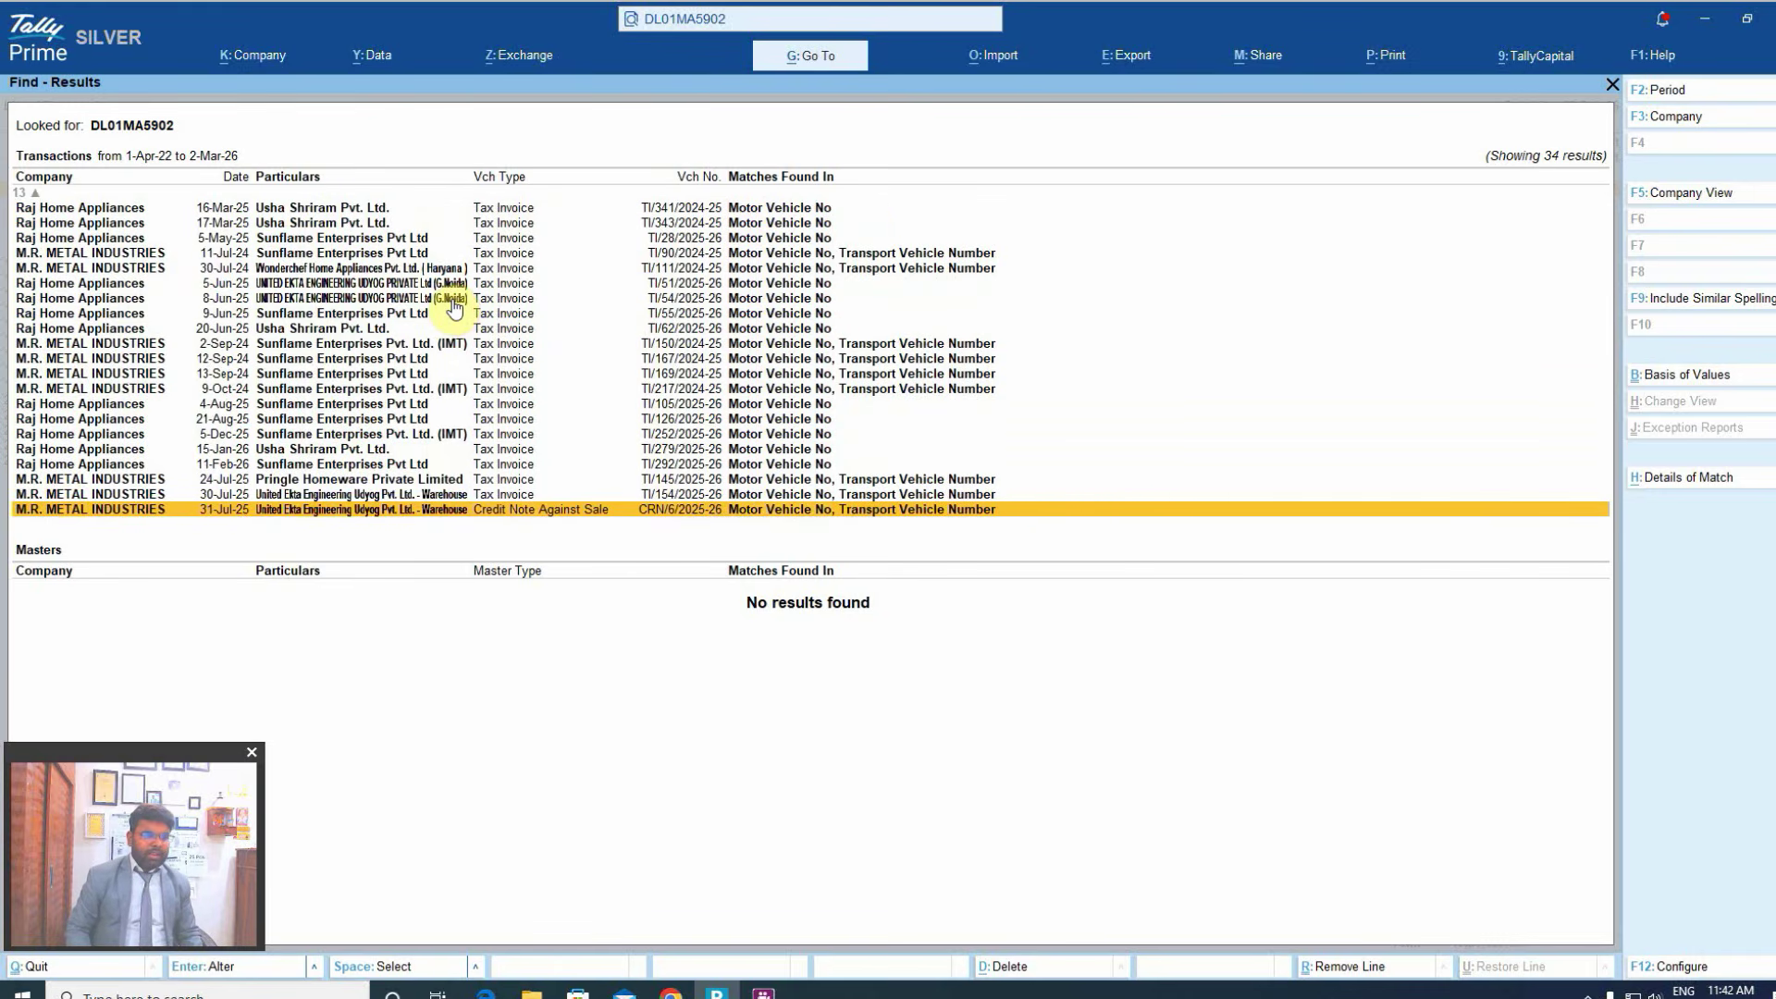
{"action": "key", "text": "Up"}
{"action": "key", "text": "Up"}
{"action": "key", "text": "Up"}
{"action": "key", "text": "Up"}
{"action": "key", "text": "Up"}
{"action": "key", "text": "Up"}
{"action": "key", "text": "Up"}
{"action": "key", "text": "Up"}
{"action": "key", "text": "Up"}
{"action": "key", "text": "Up"}
{"action": "key", "text": "Up"}
{"action": "key", "text": "Up"}
{"action": "key", "text": "Up"}
{"action": "key", "text": "Up"}
{"action": "key", "text": "Up"}
{"action": "key", "text": "Up"}
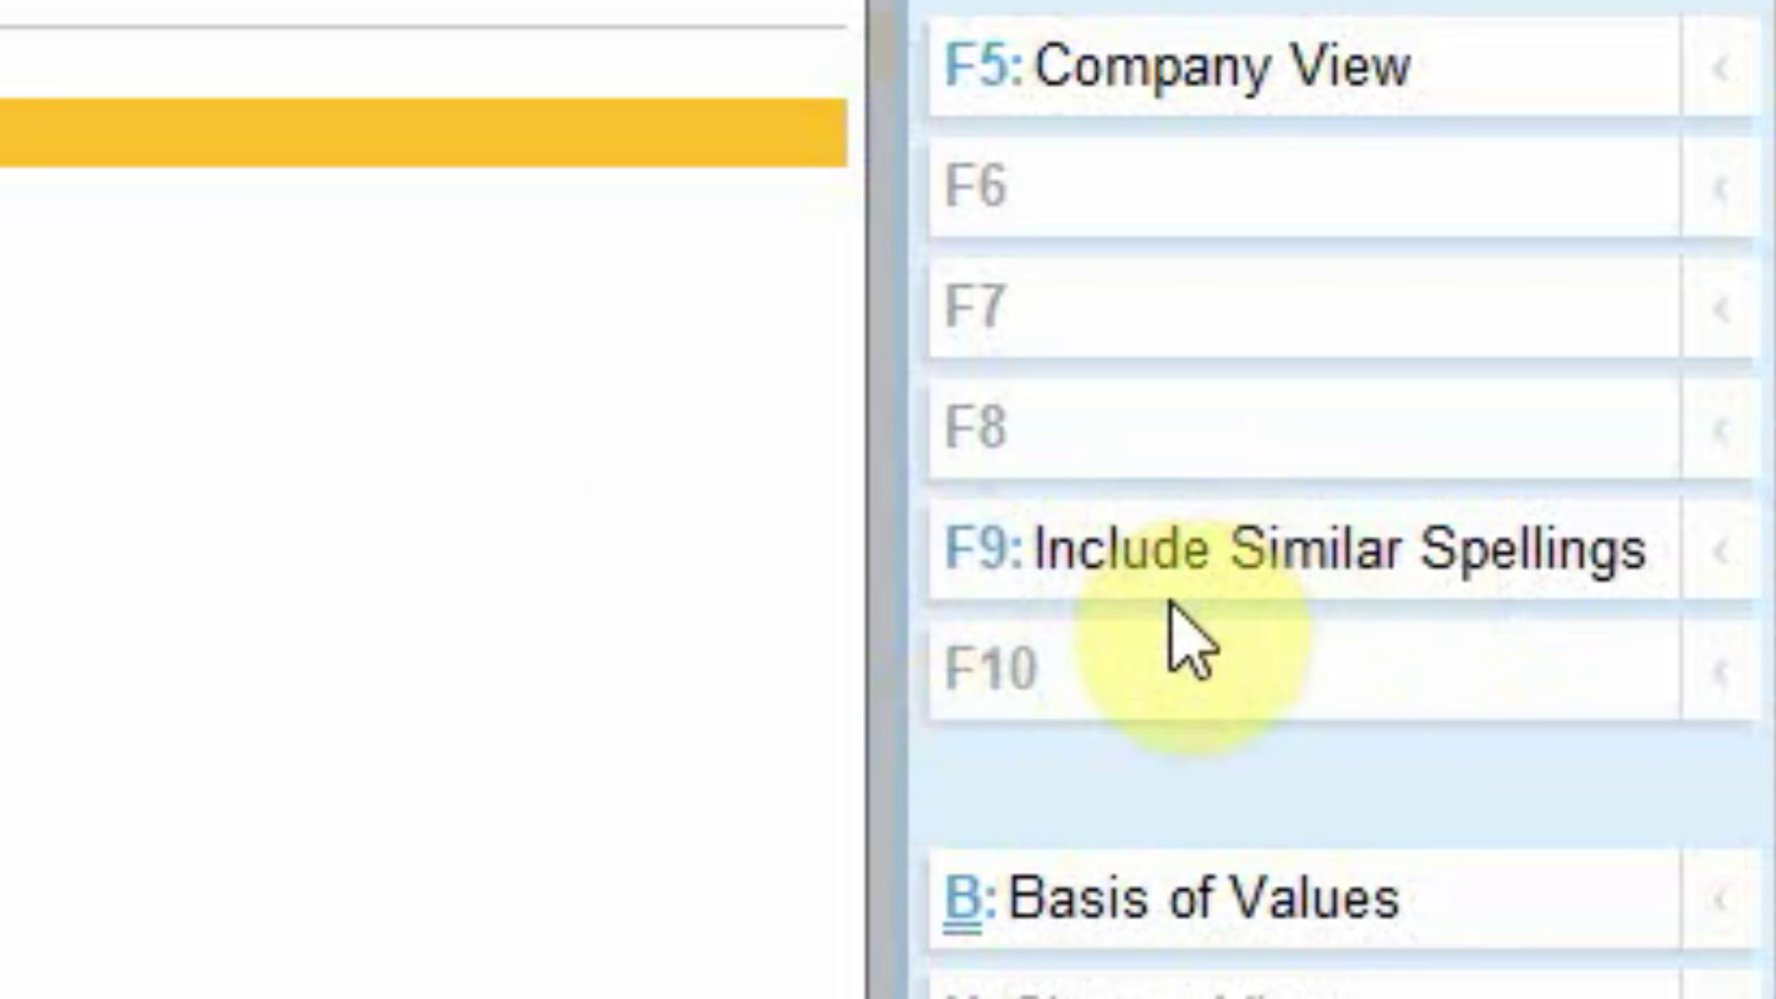
- Include similar spellings in the results and search masters and transactions for sunflame premium using the earlier search entry
{"action": "left_click", "coordinate": [1360, 569]}
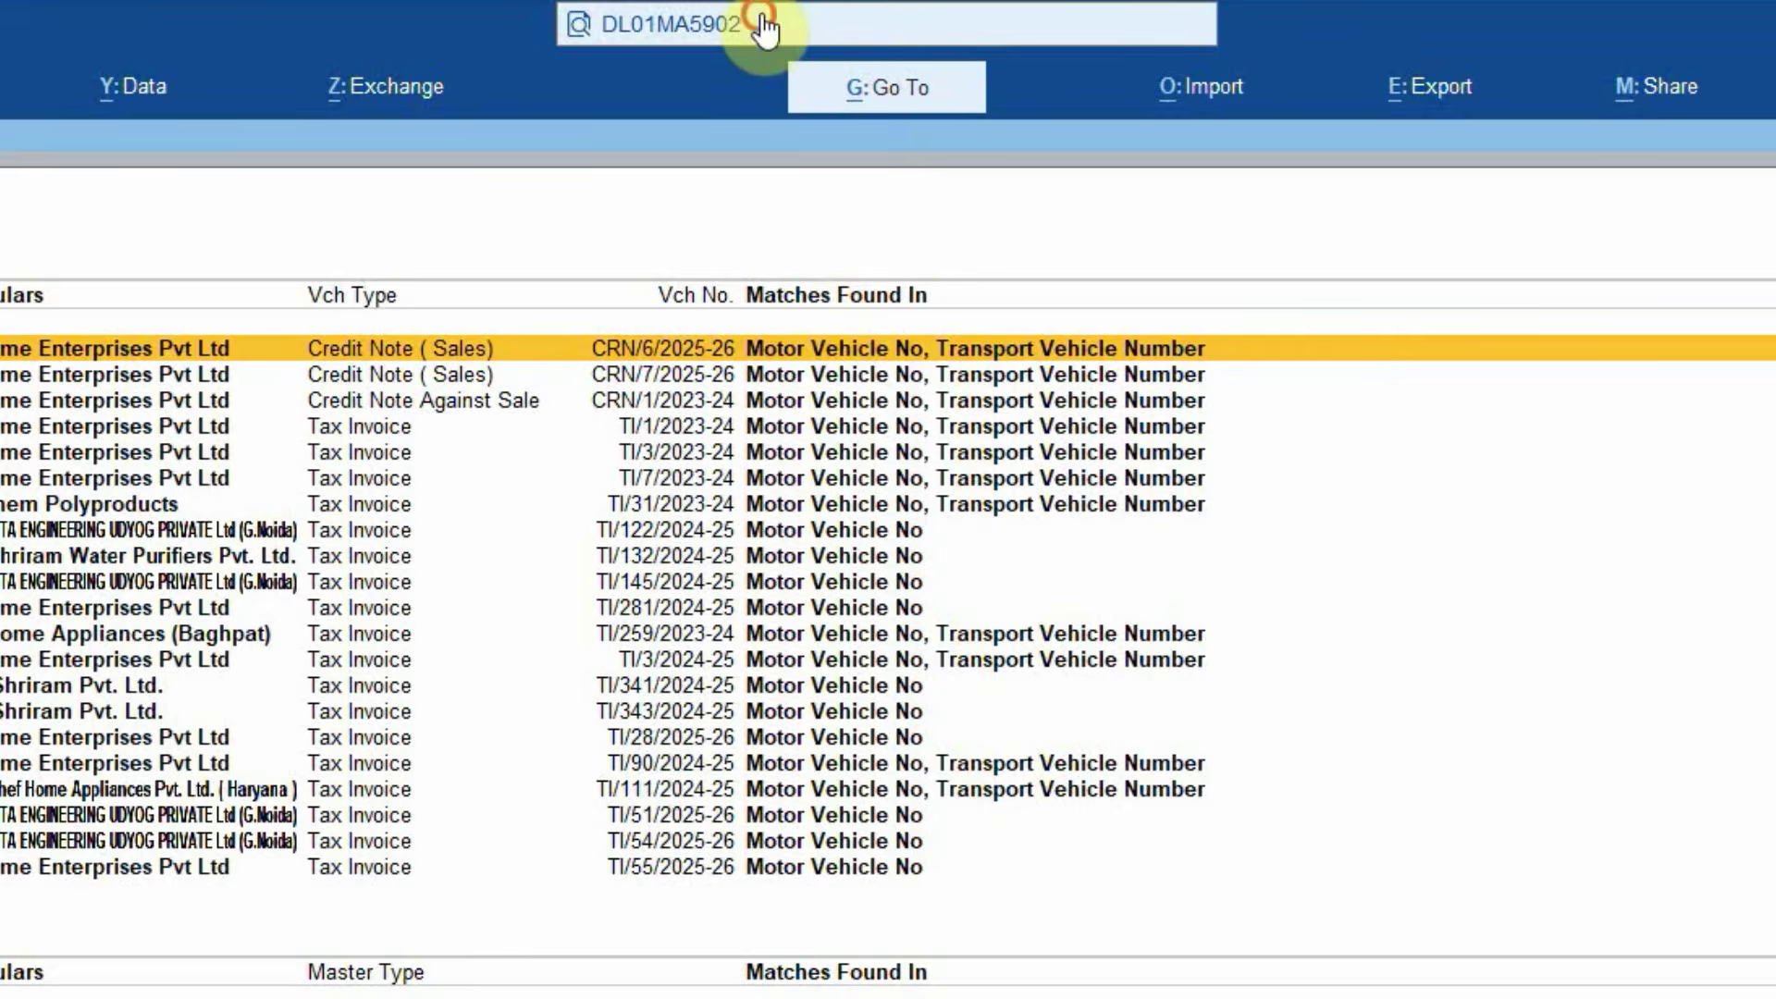
{"action": "left_click", "coordinate": [733, 27]}
{"action": "key", "text": "BackSpace"}
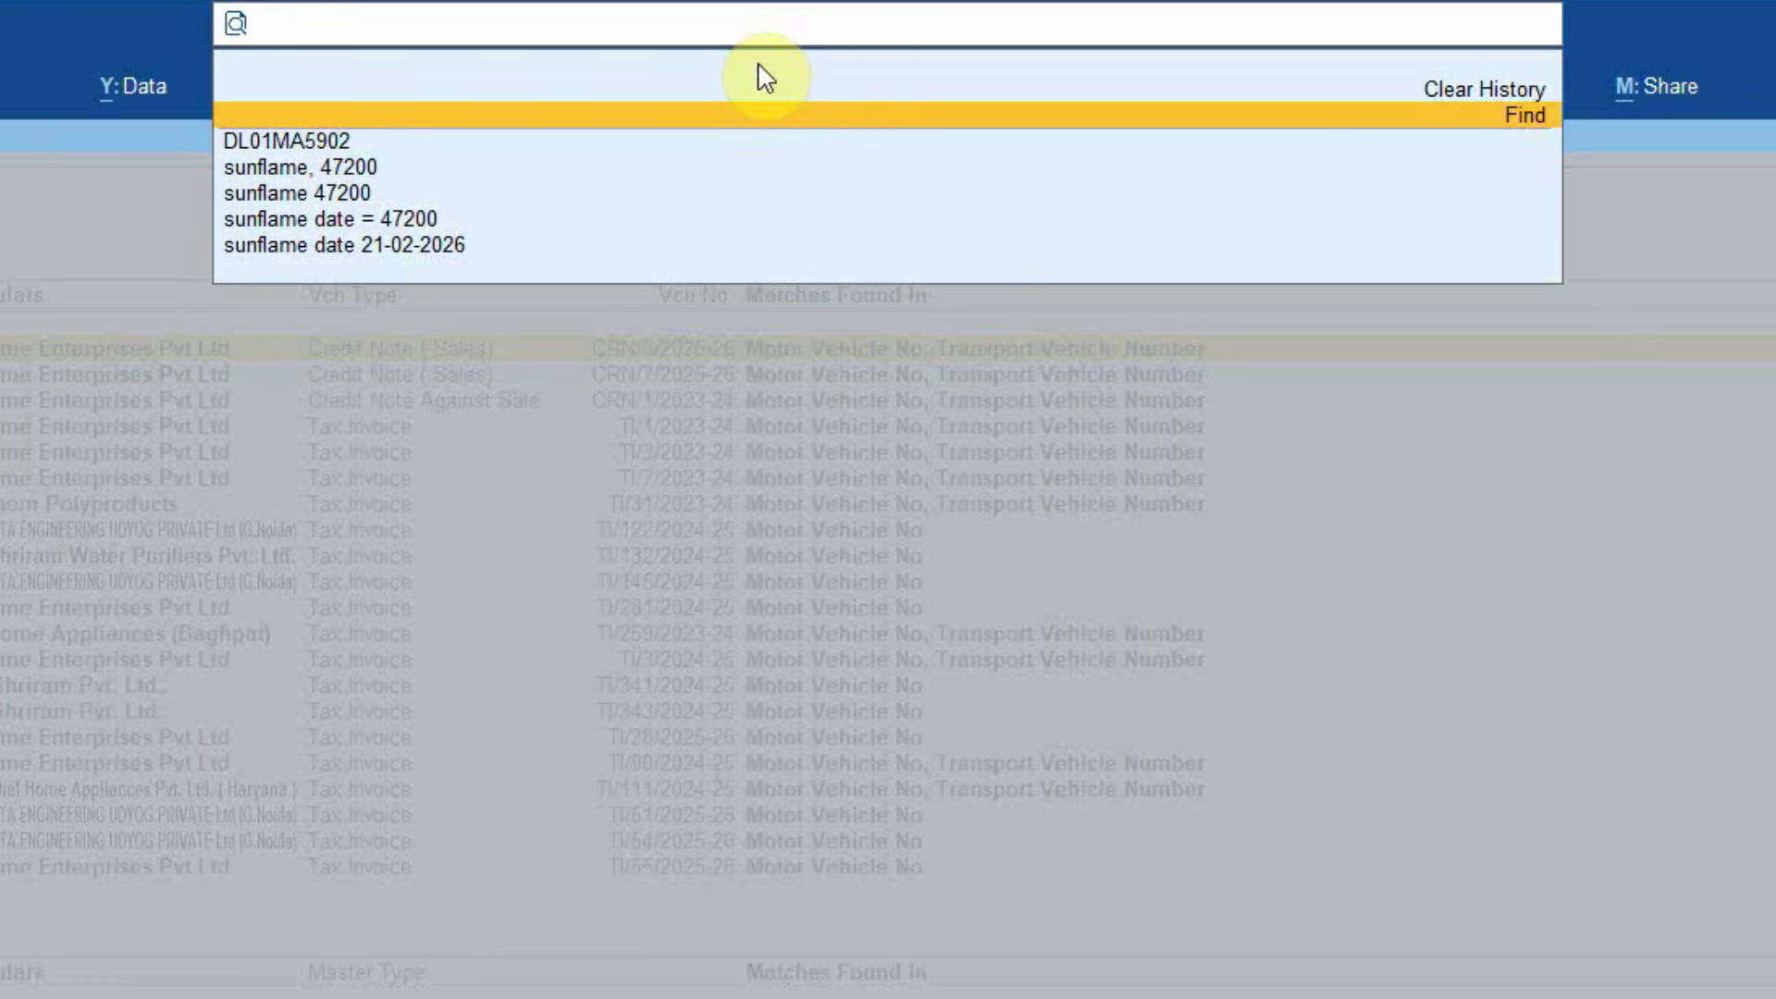
{"action": "type", "text": "sunfl"}
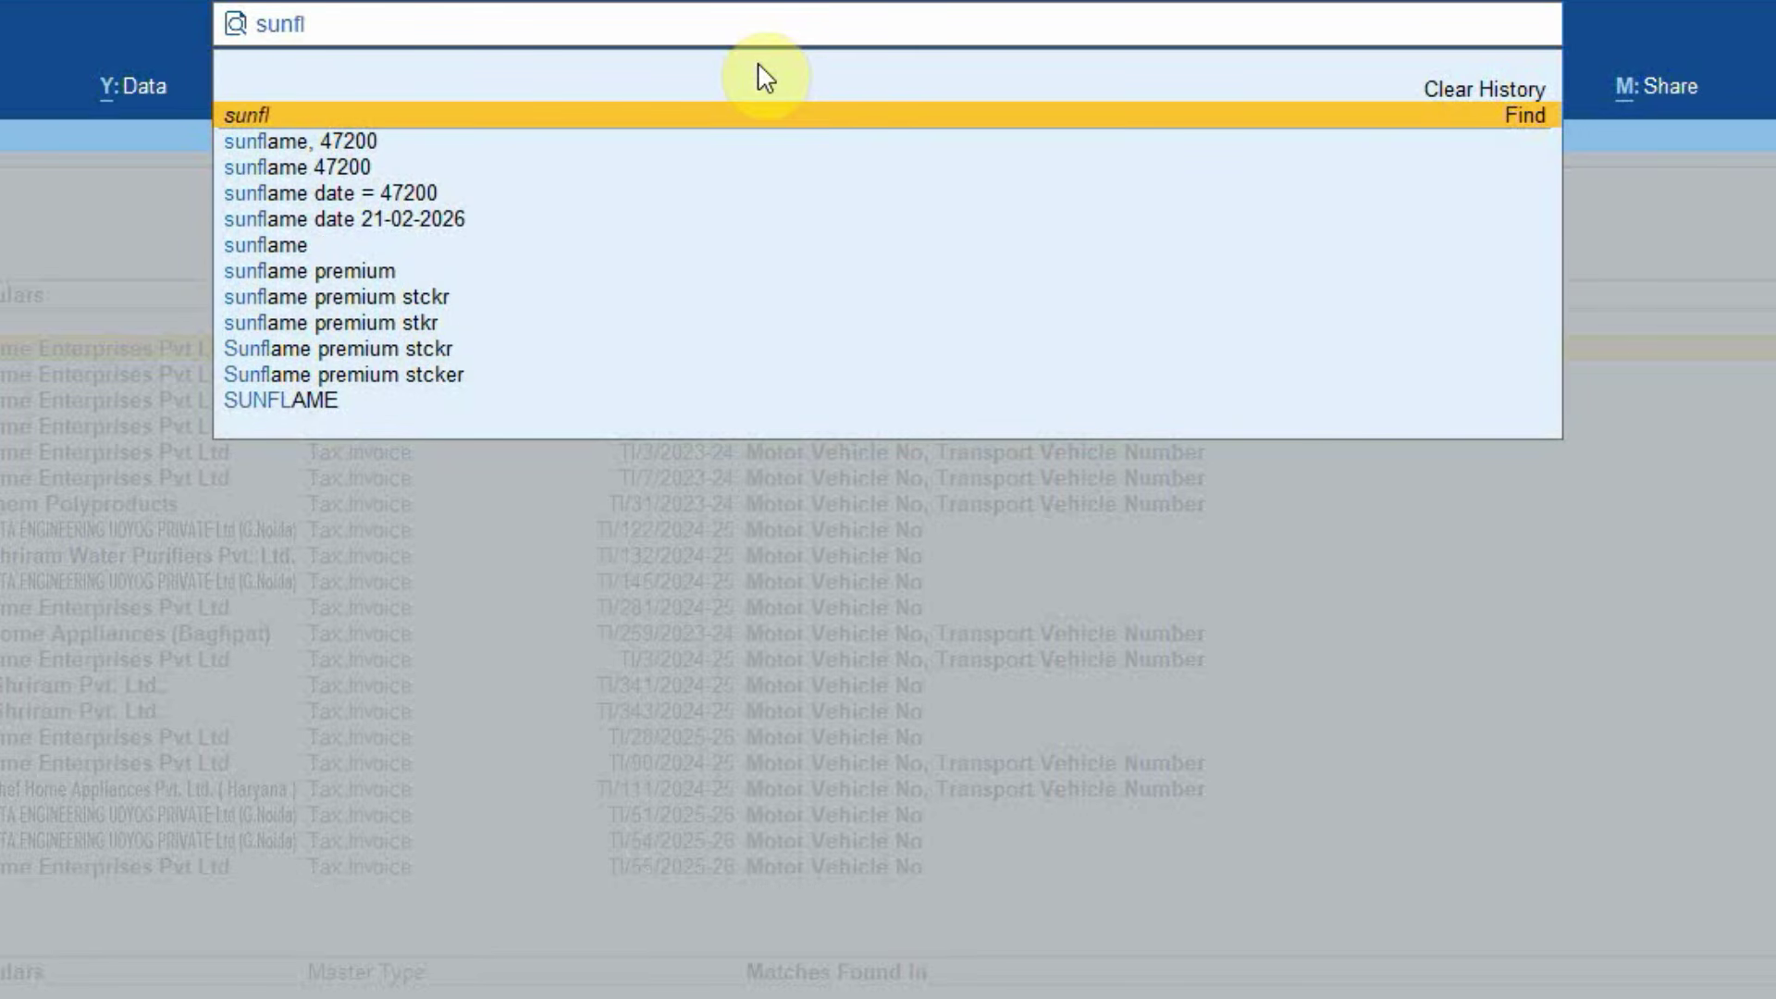
{"action": "key", "text": "Down"}
{"action": "key", "text": "Down"}
{"action": "key", "text": "Down"}
{"action": "key", "text": "Down"}
{"action": "key", "text": "Down"}
{"action": "key", "text": "Down"}
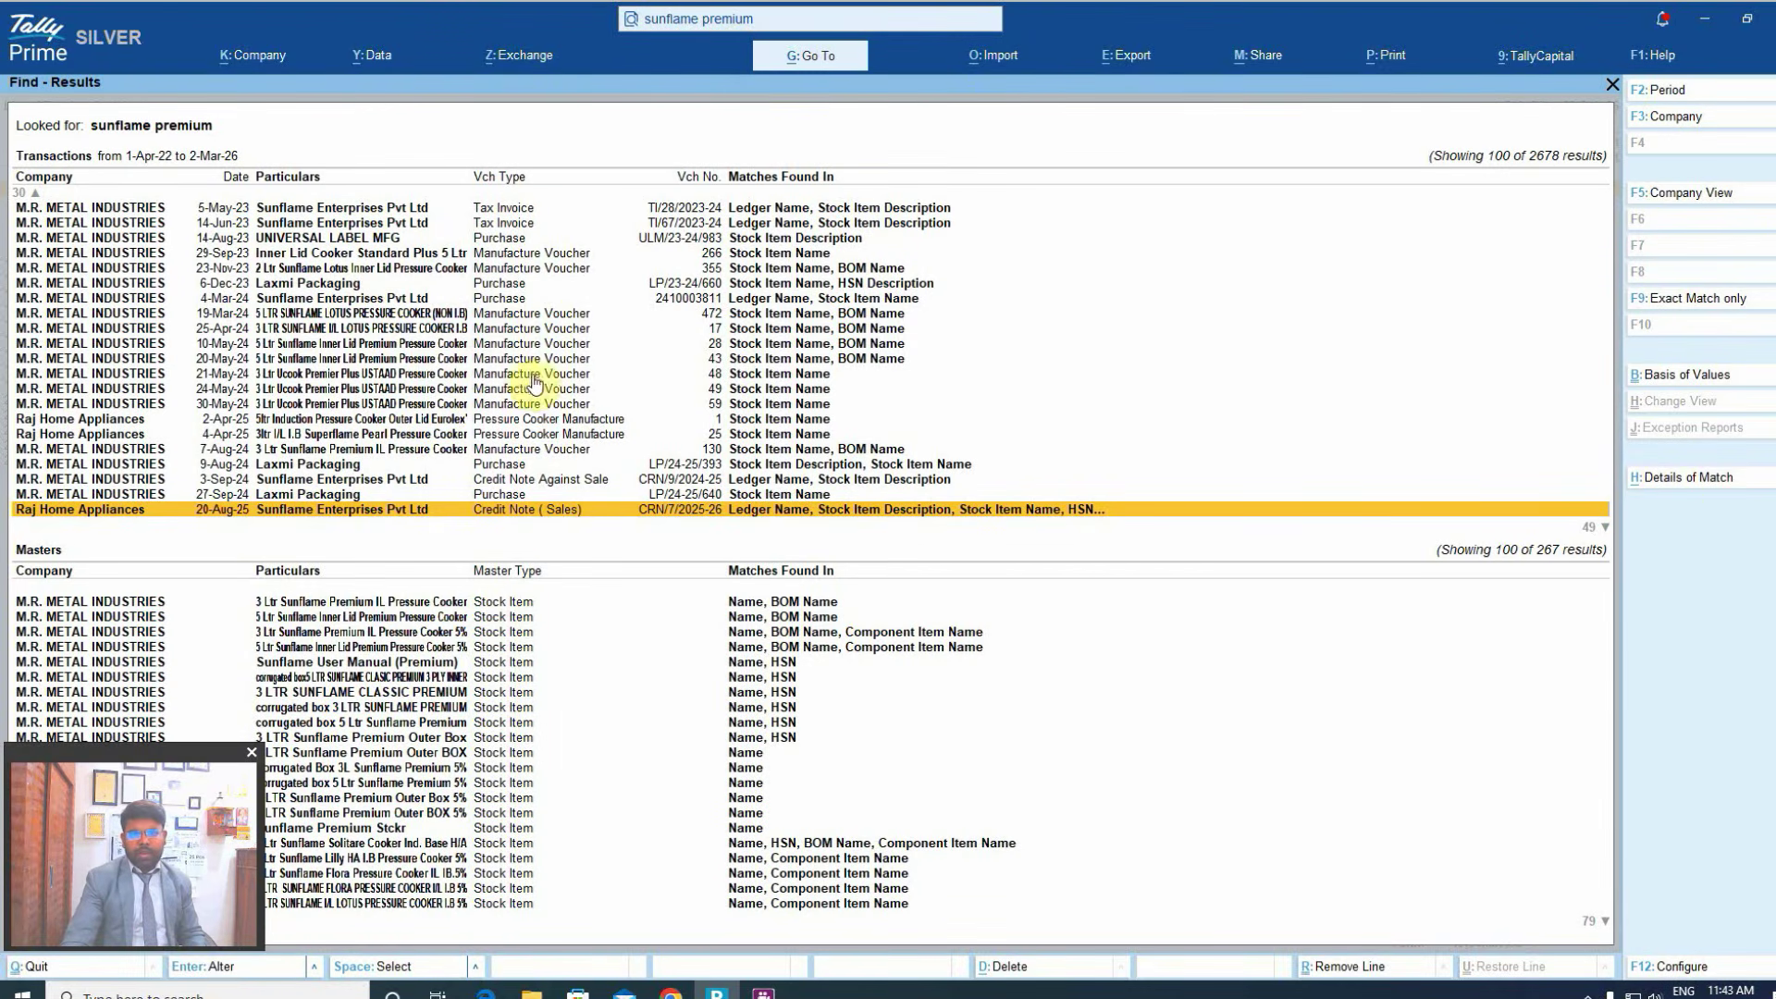
- Look through the sunflame premium transactions and masters, examining their companies, parties, voucher types and matched fields
{"action": "scroll", "coordinate": [508, 480], "scroll_direction": "down", "scroll_amount": 5}
{"action": "scroll", "coordinate": [552, 550], "scroll_direction": "up", "scroll_amount": 8}
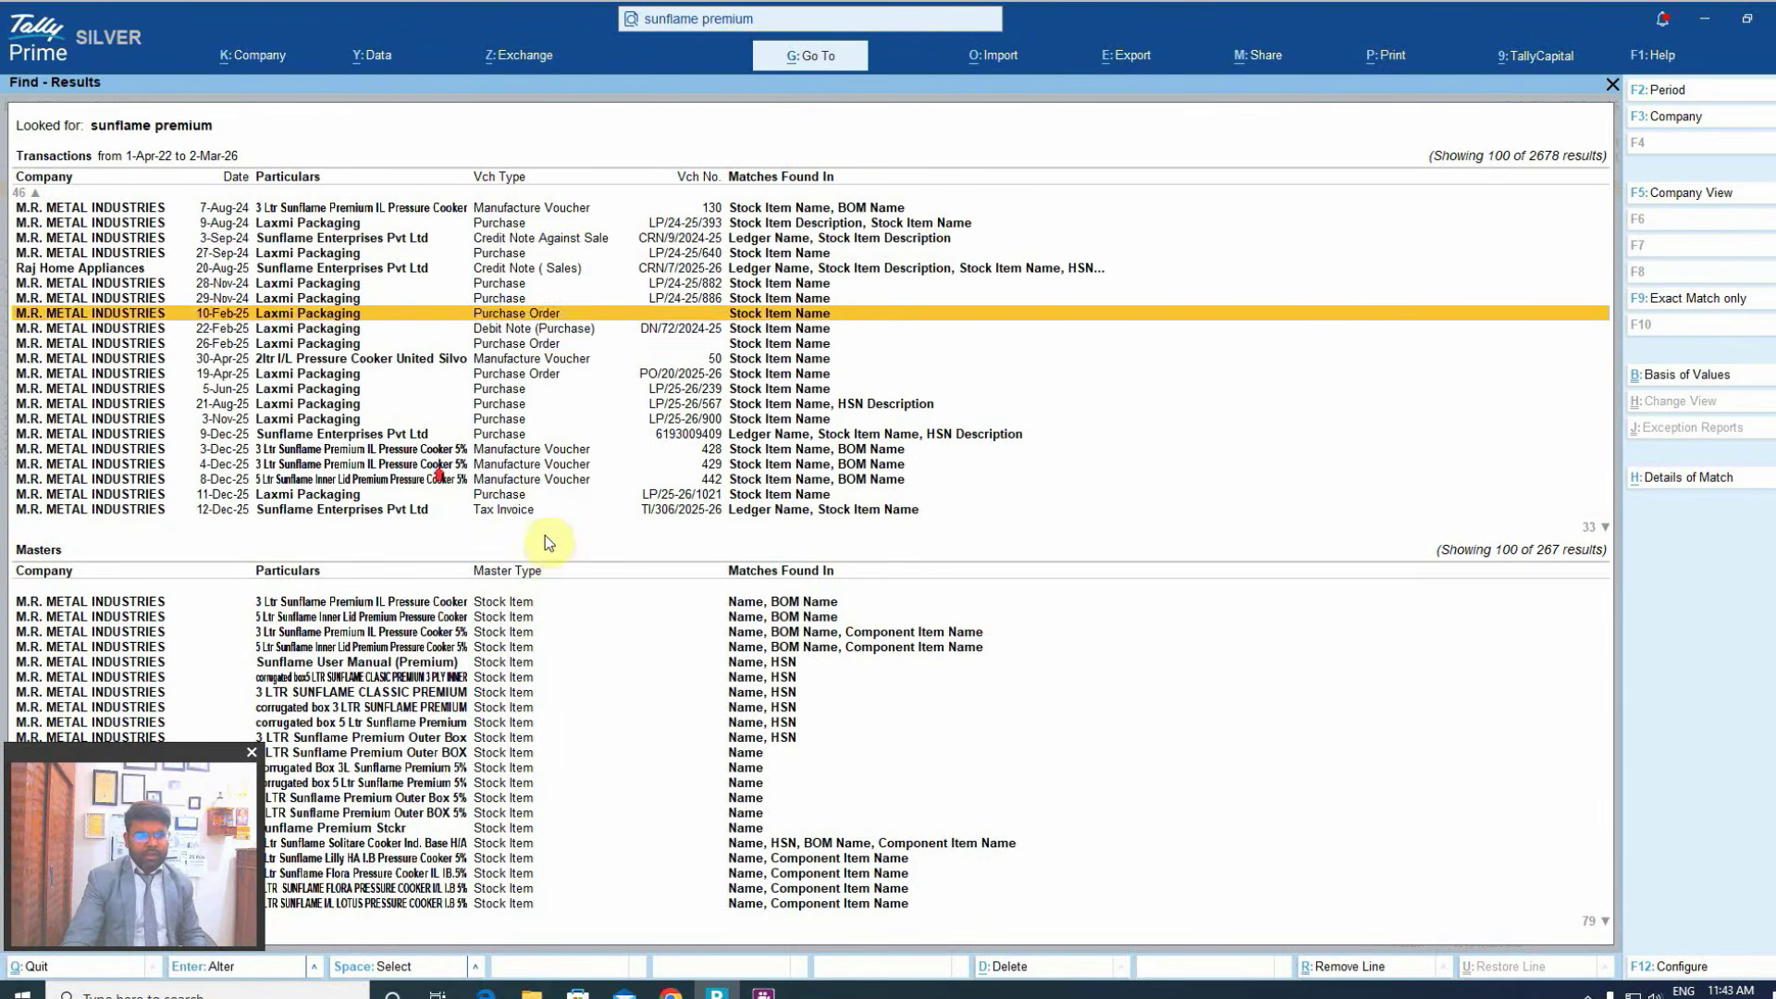
{"action": "scroll", "coordinate": [718, 389], "scroll_direction": "up", "scroll_amount": 10}
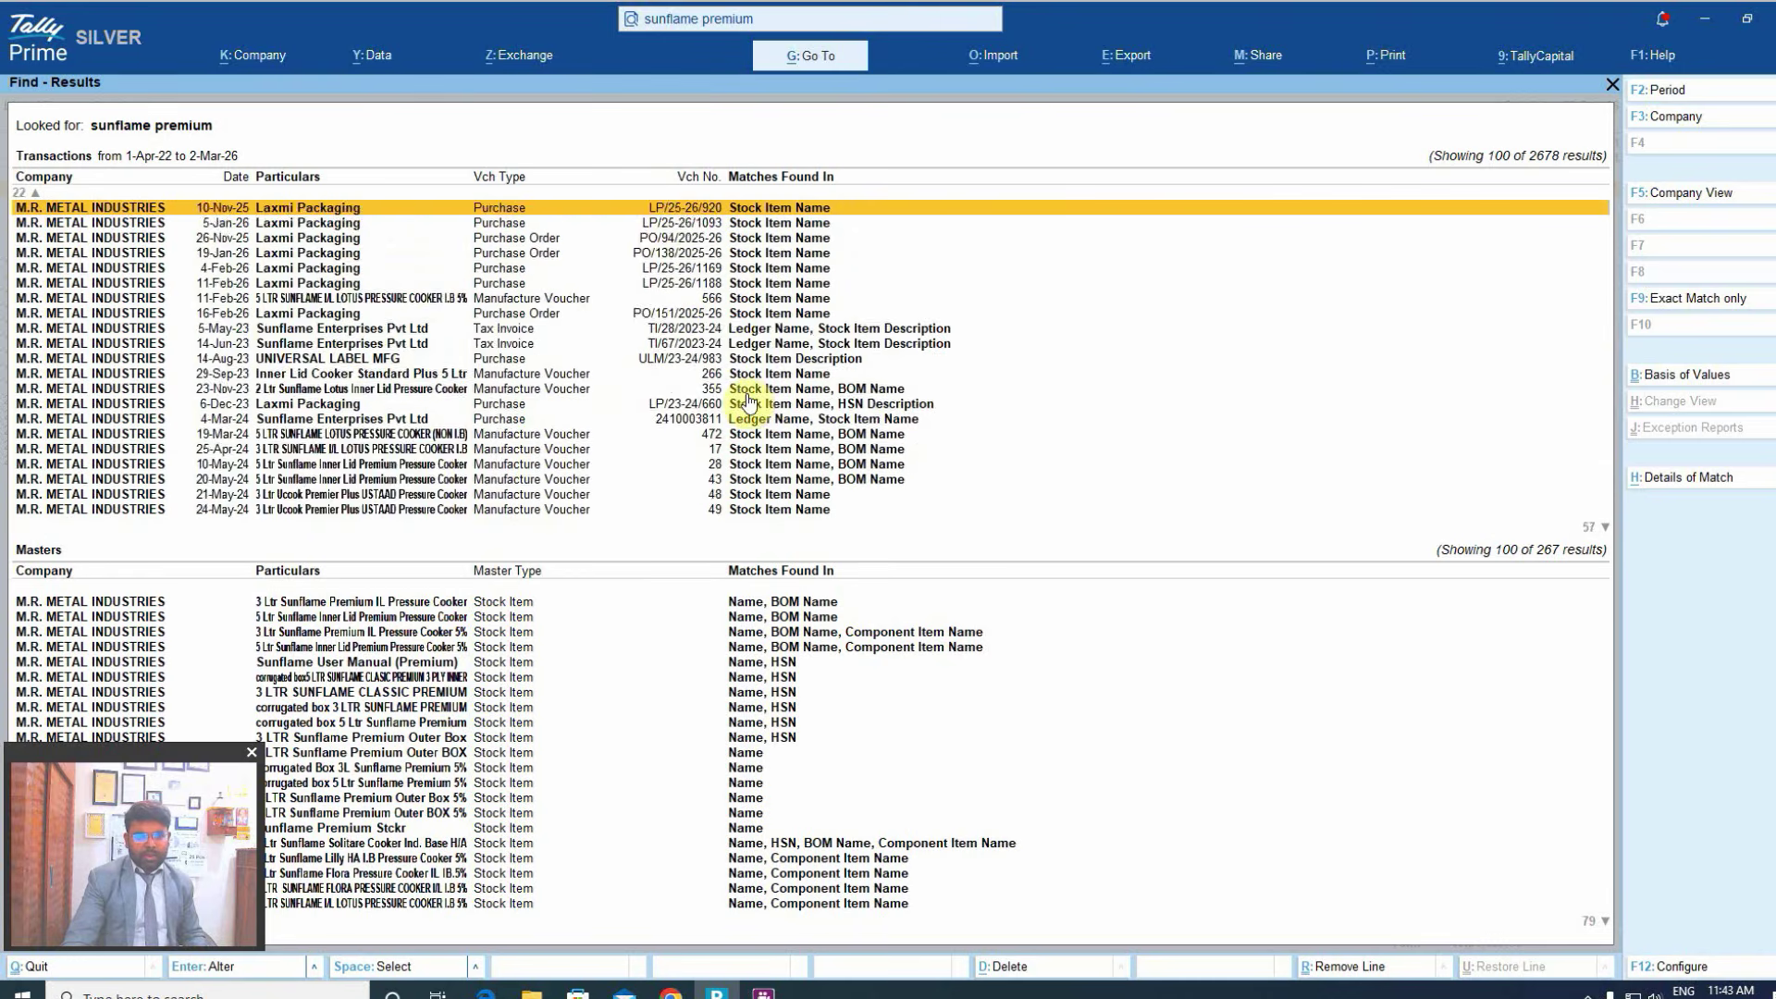
{"action": "scroll", "coordinate": [512, 371], "scroll_direction": "up", "scroll_amount": 2}
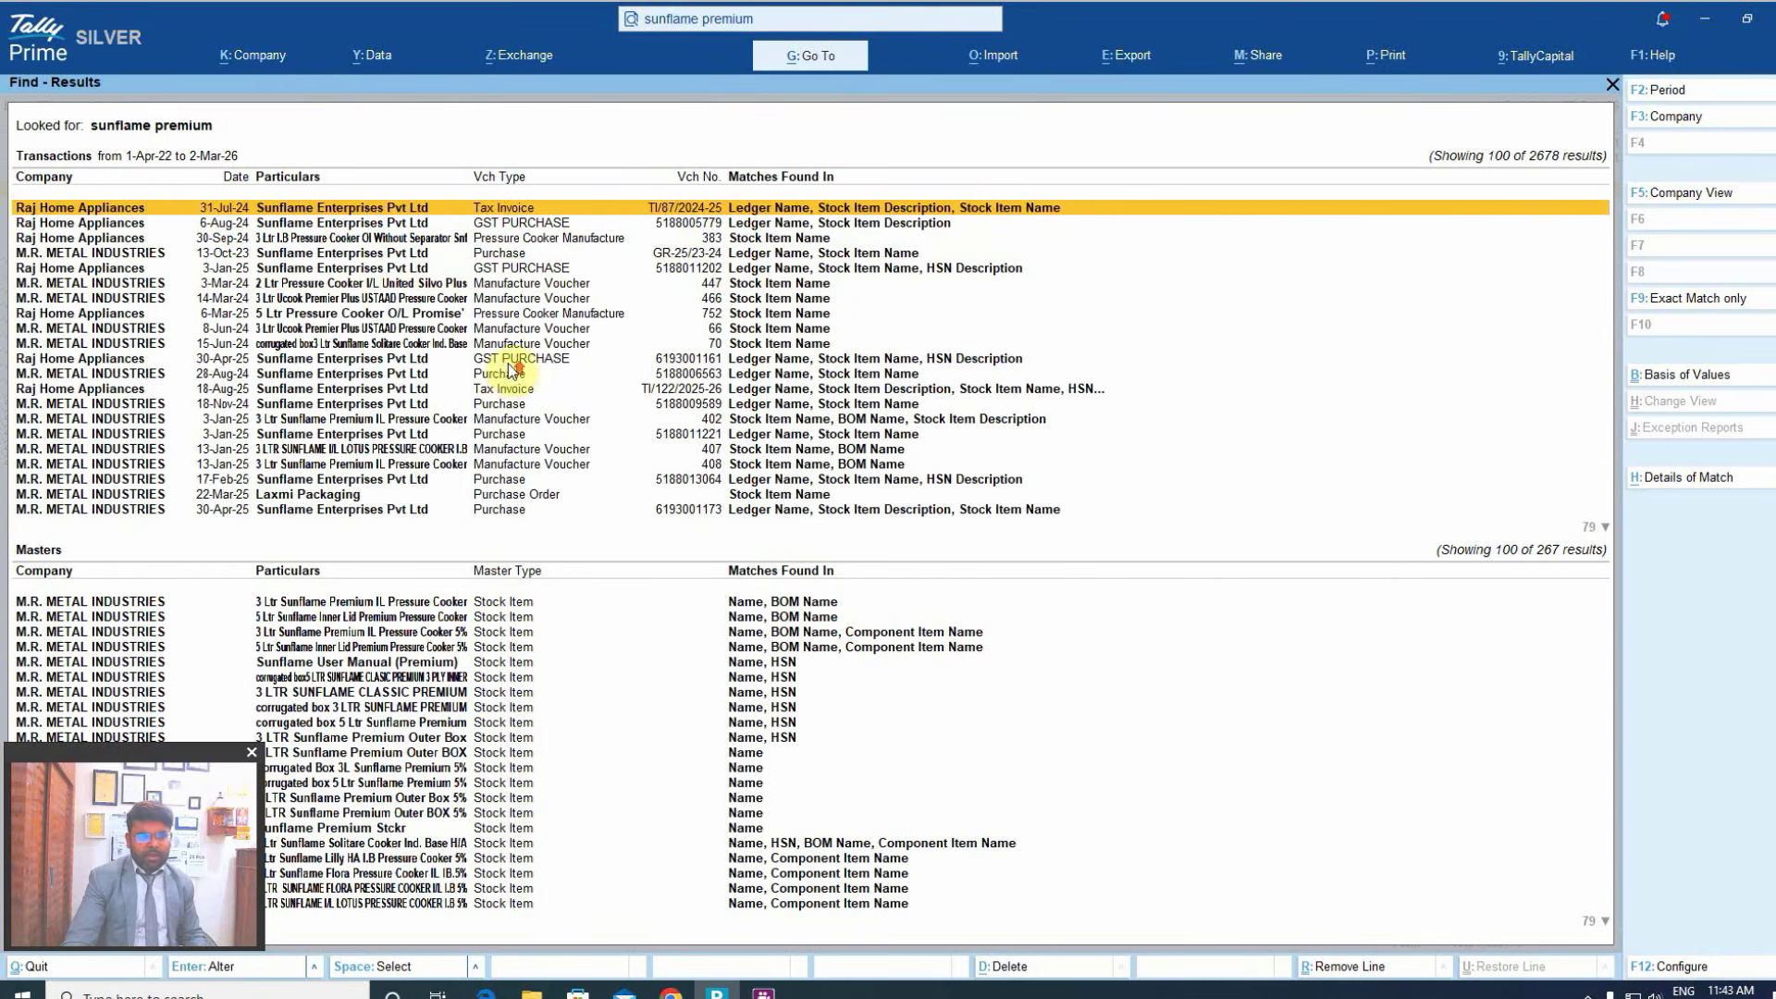
{"action": "scroll", "coordinate": [511, 371], "scroll_direction": "down", "scroll_amount": 10}
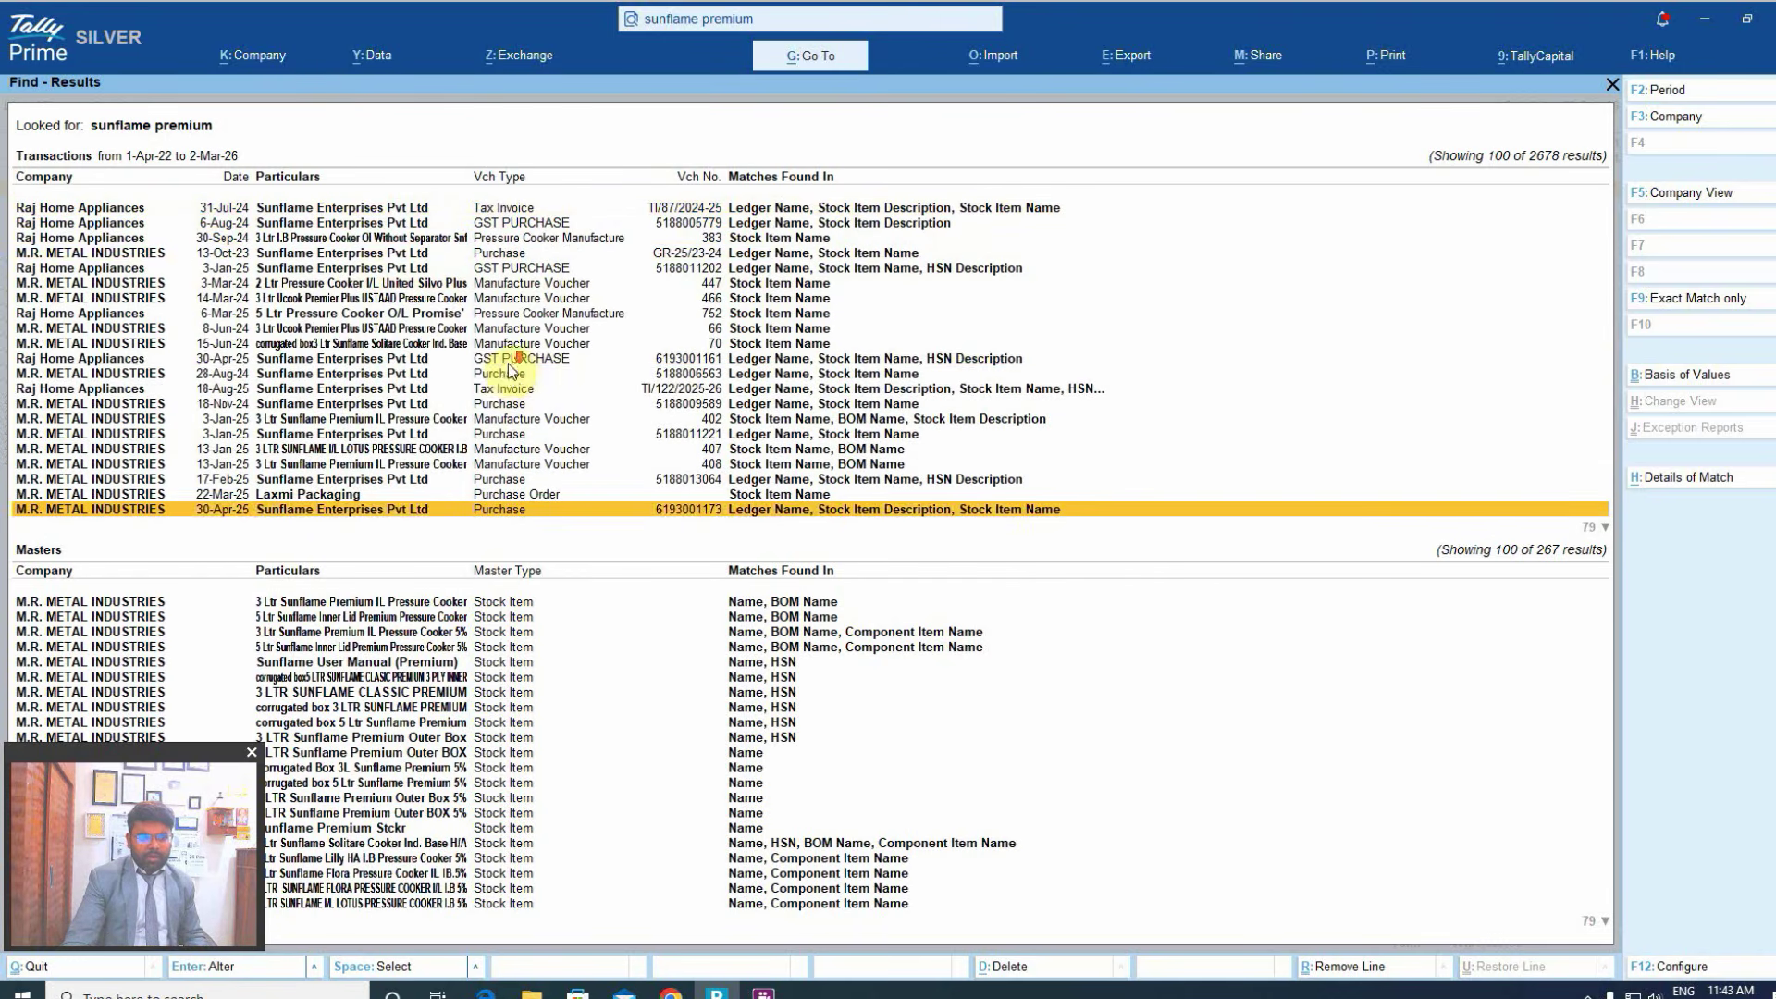
{"action": "scroll", "coordinate": [510, 371], "scroll_direction": "down", "scroll_amount": 12}
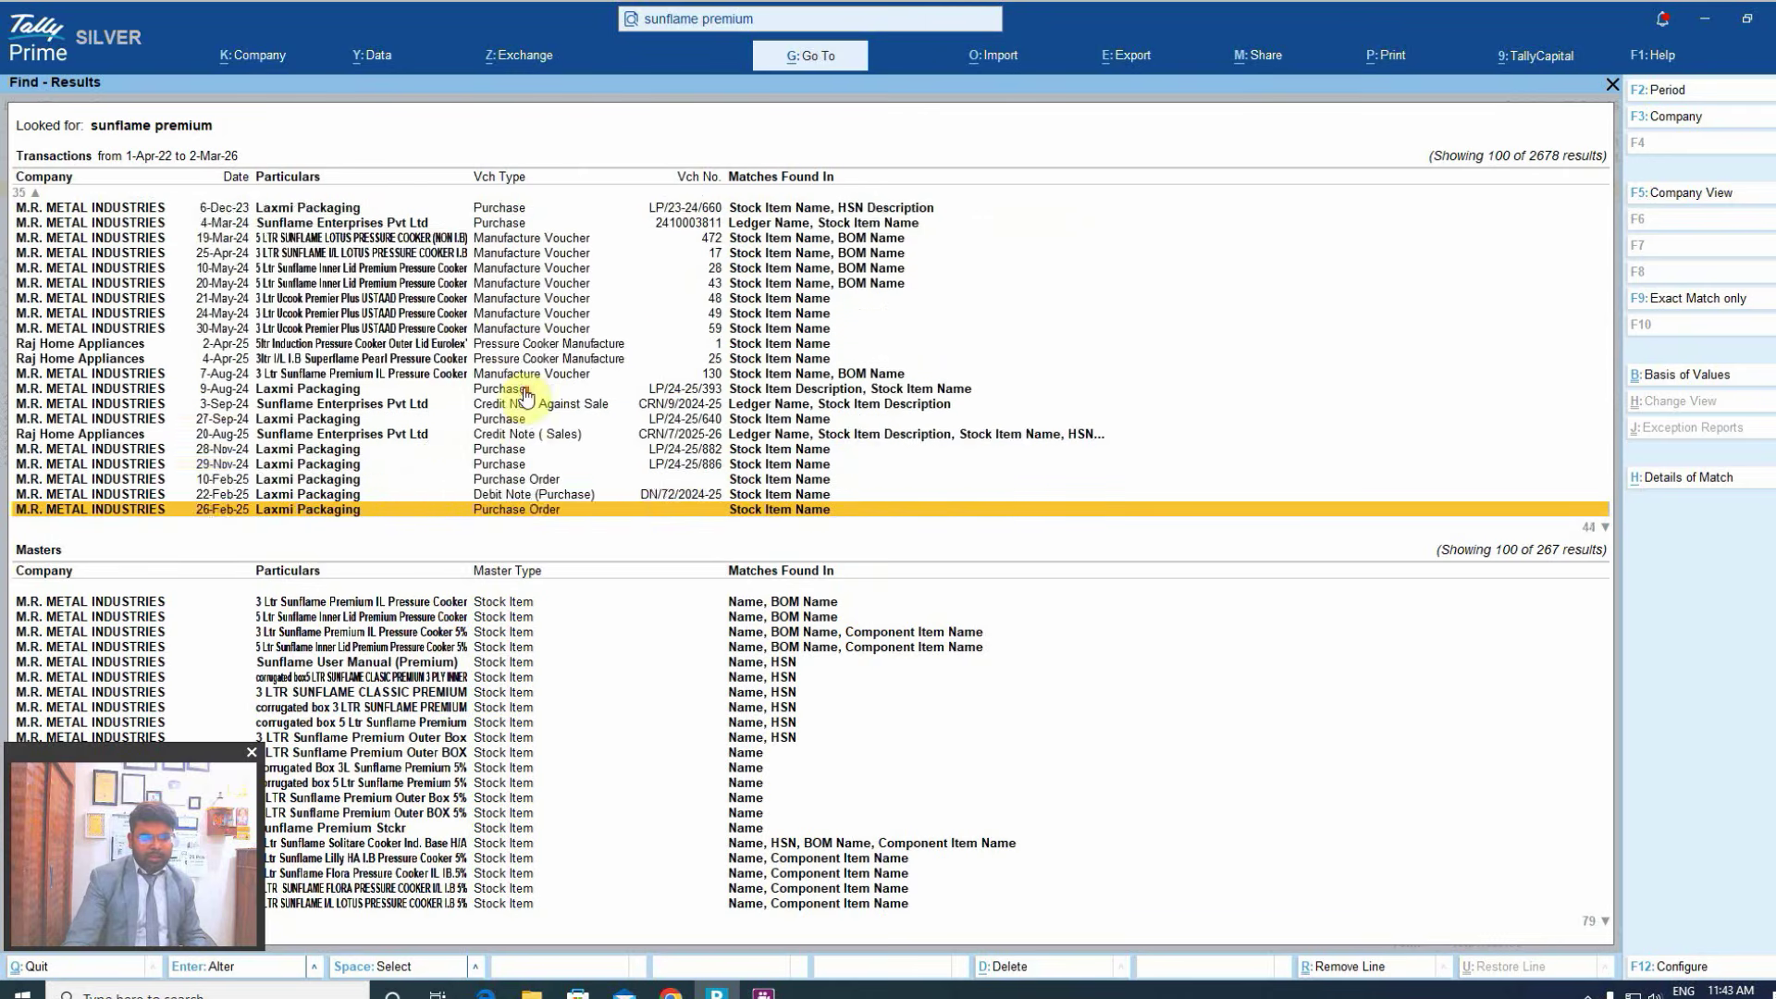
{"action": "scroll", "coordinate": [533, 400], "scroll_direction": "down", "scroll_amount": 20}
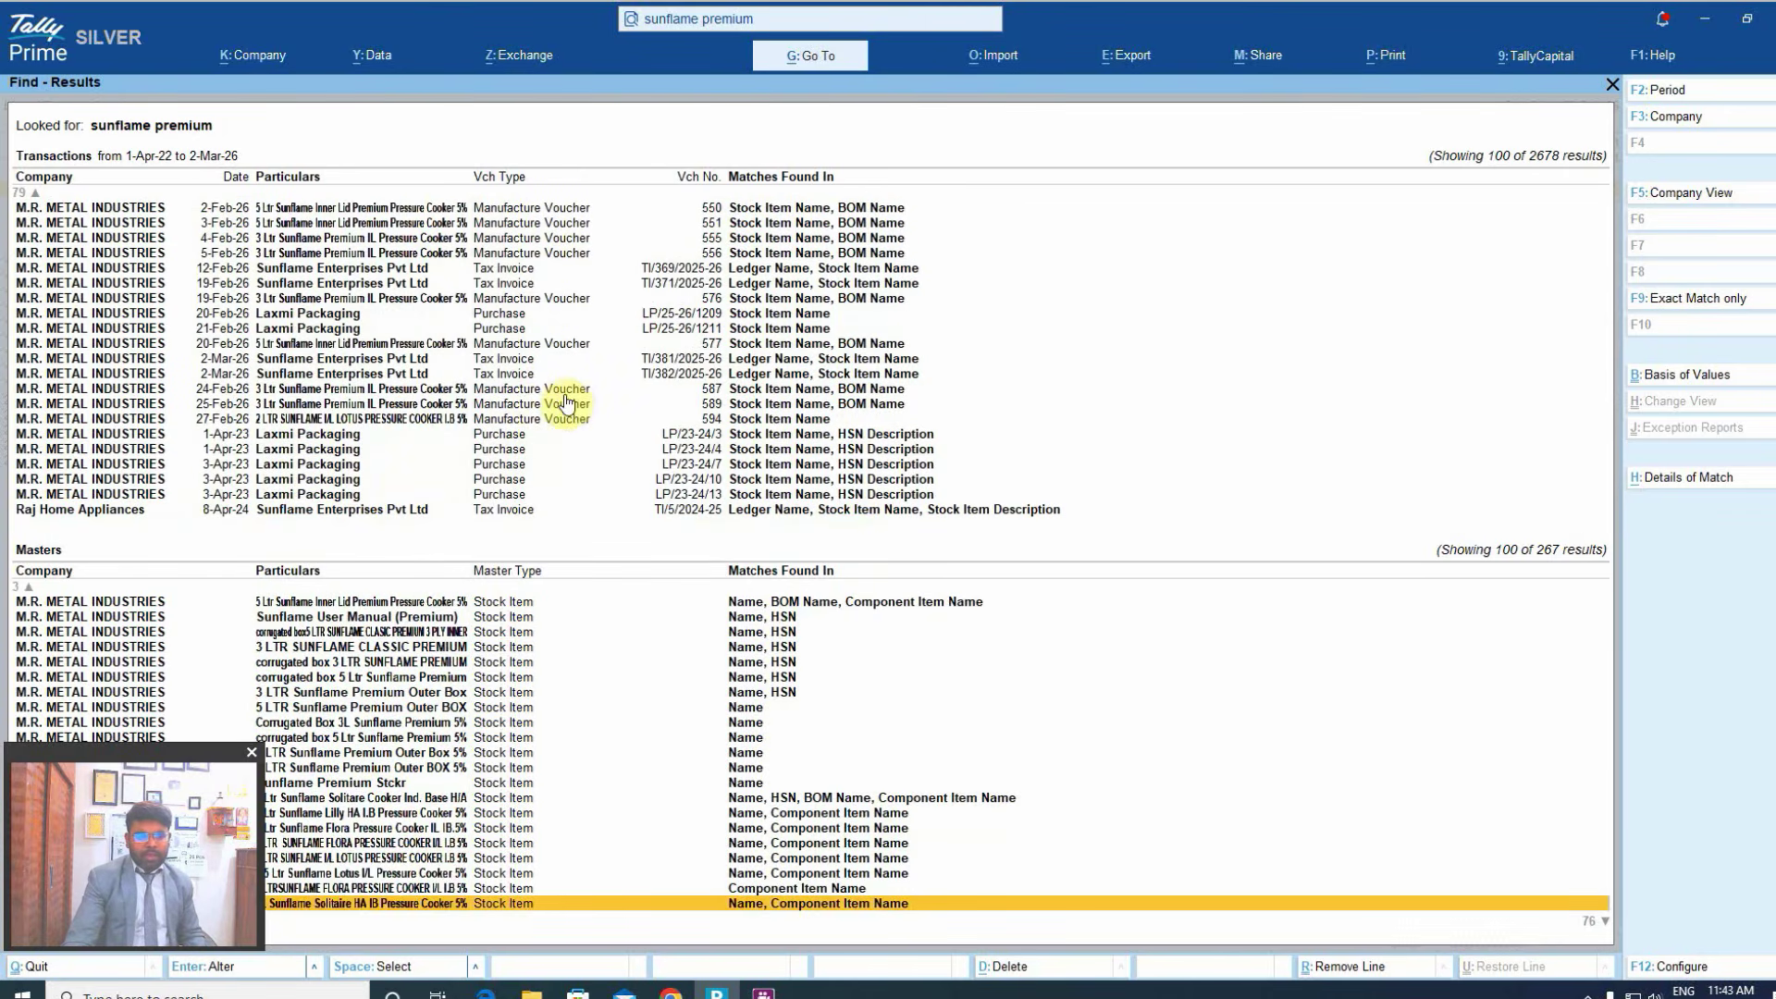
{"action": "scroll", "coordinate": [566, 404], "scroll_direction": "up", "scroll_amount": 20}
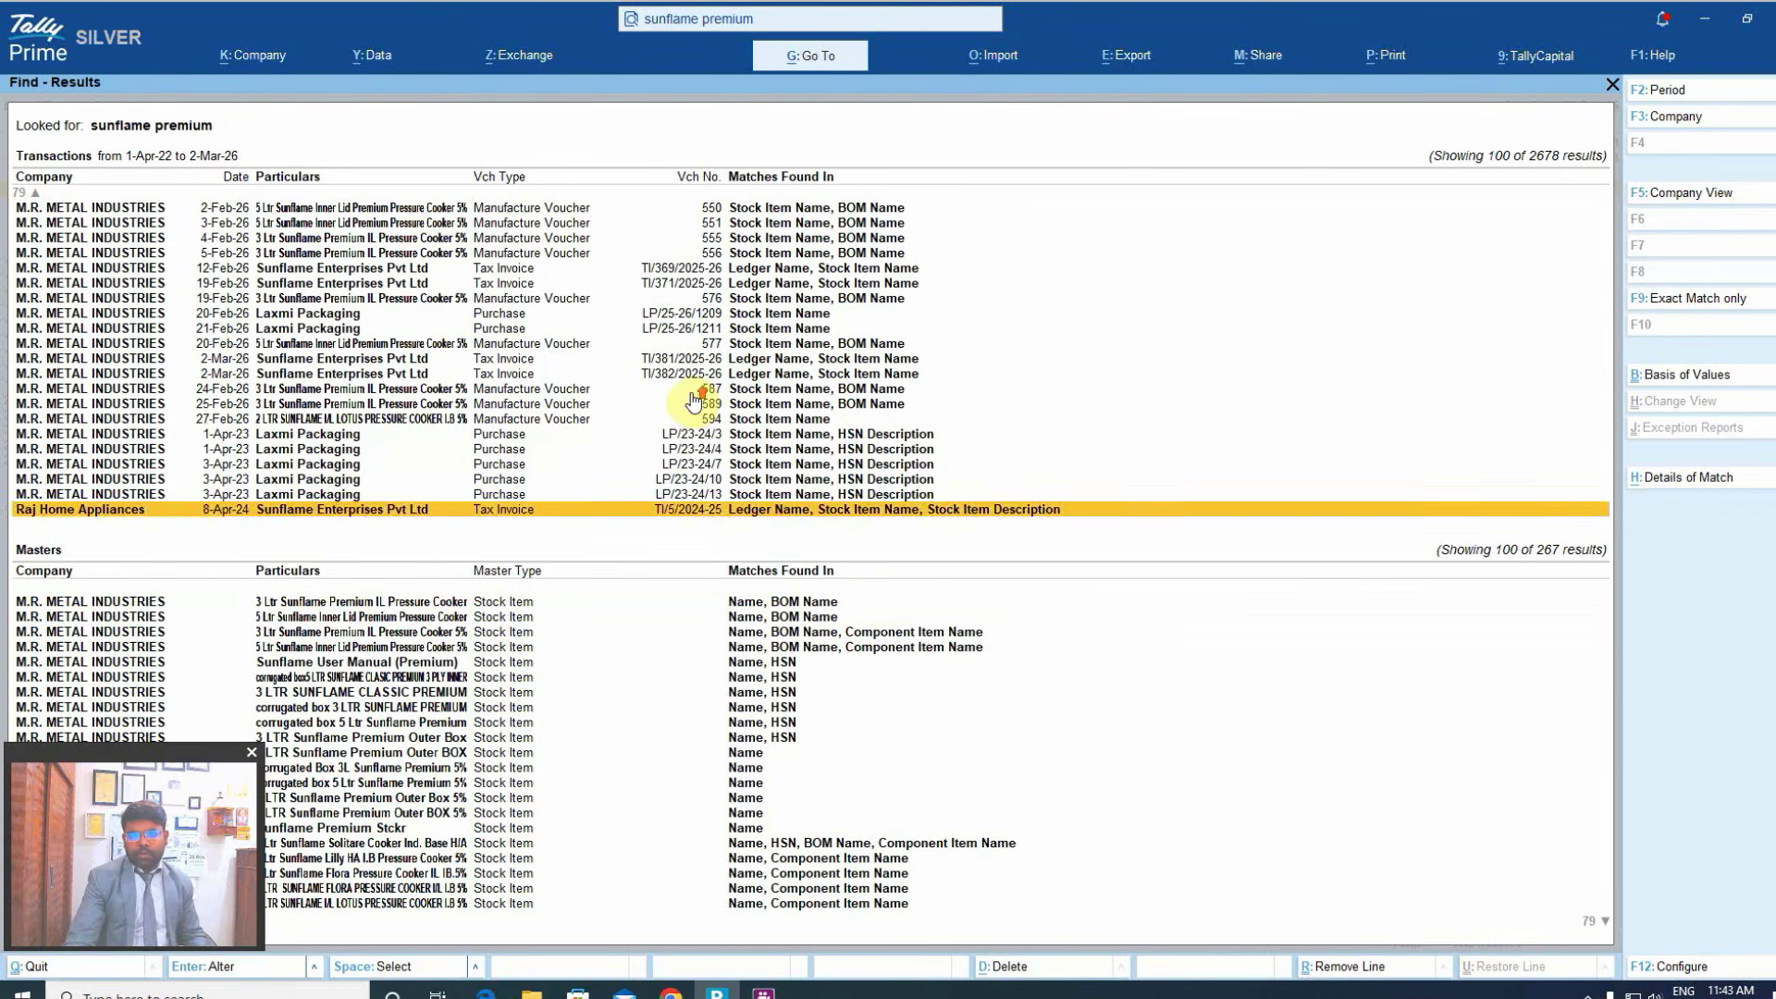
{"action": "scroll", "coordinate": [694, 400], "scroll_direction": "up", "scroll_amount": 5}
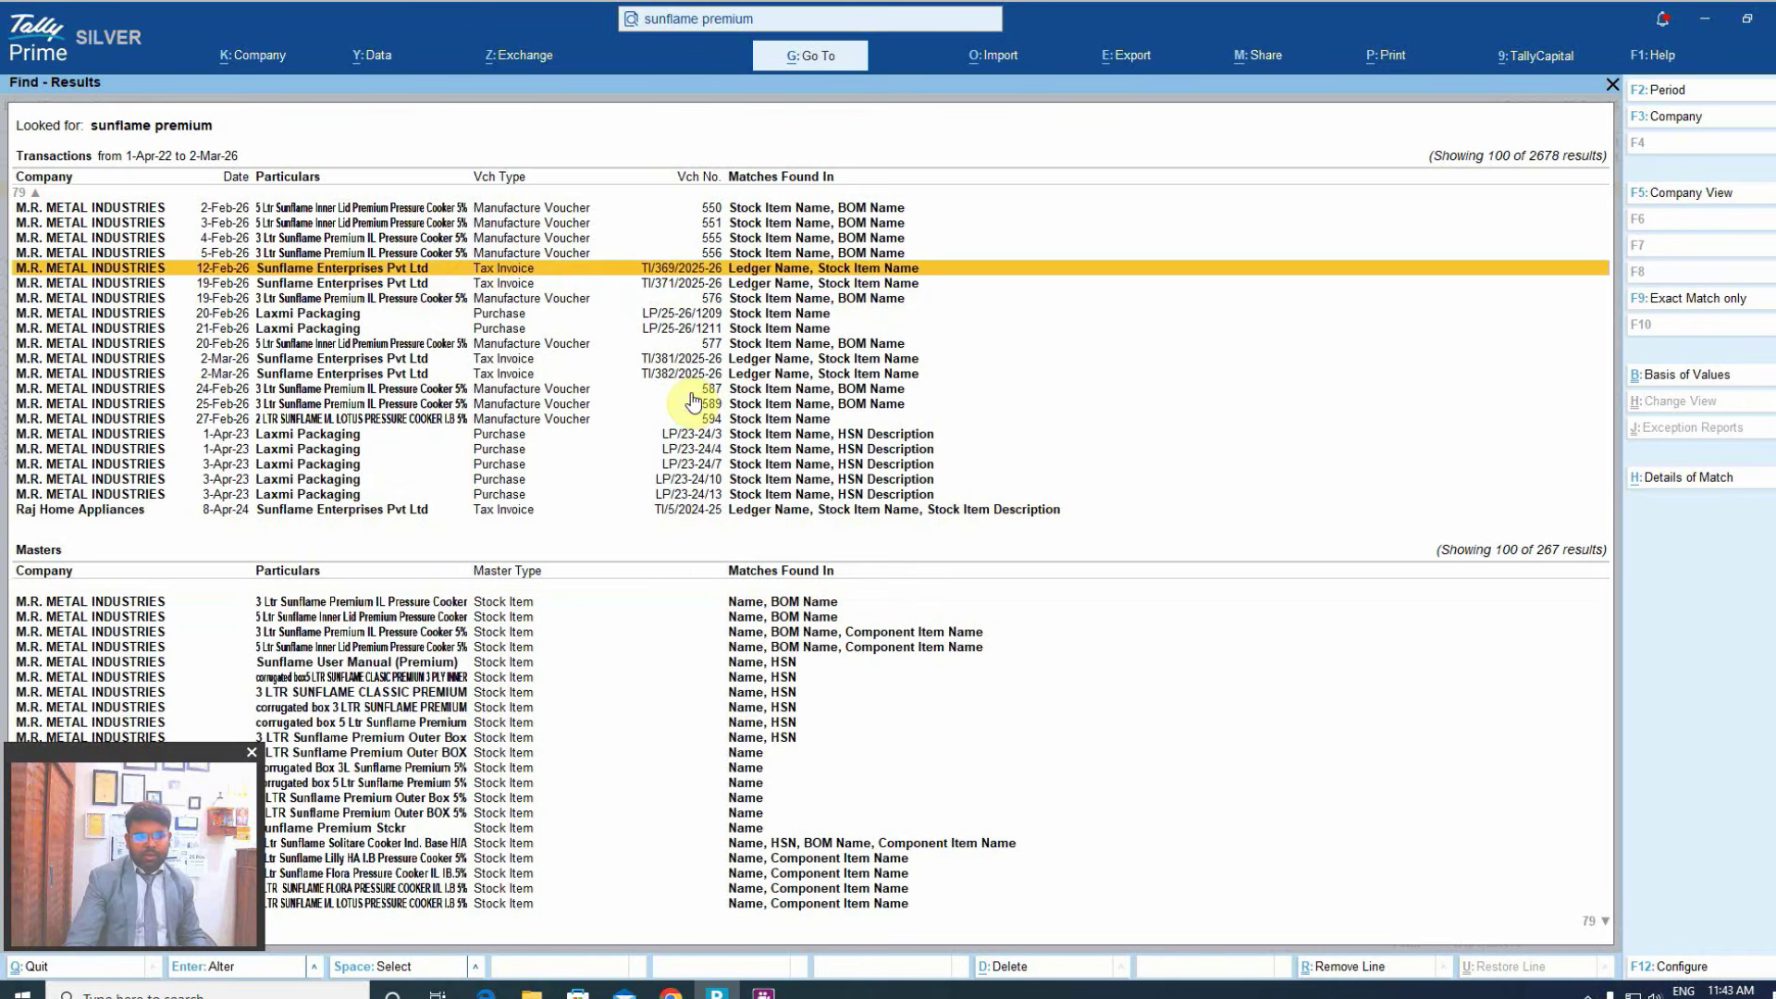
{"action": "scroll", "coordinate": [694, 400], "scroll_direction": "up", "scroll_amount": 4}
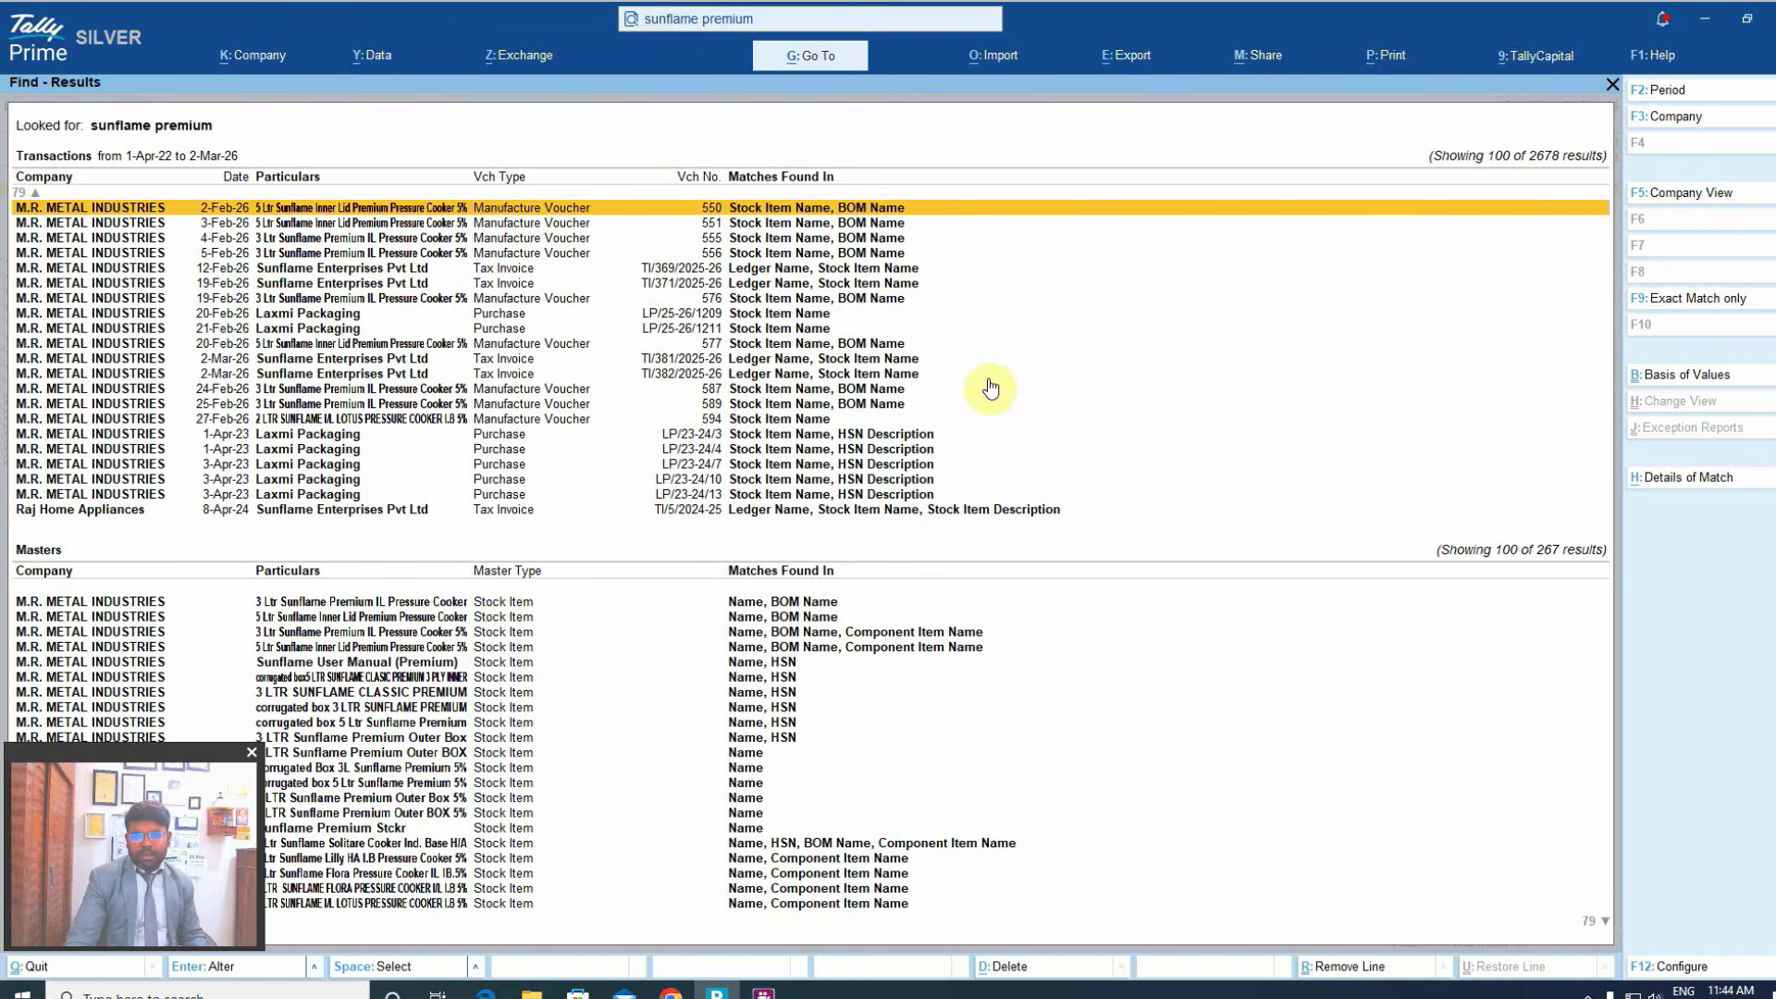
{"action": "scroll", "coordinate": [990, 389], "scroll_direction": "up", "scroll_amount": 9}
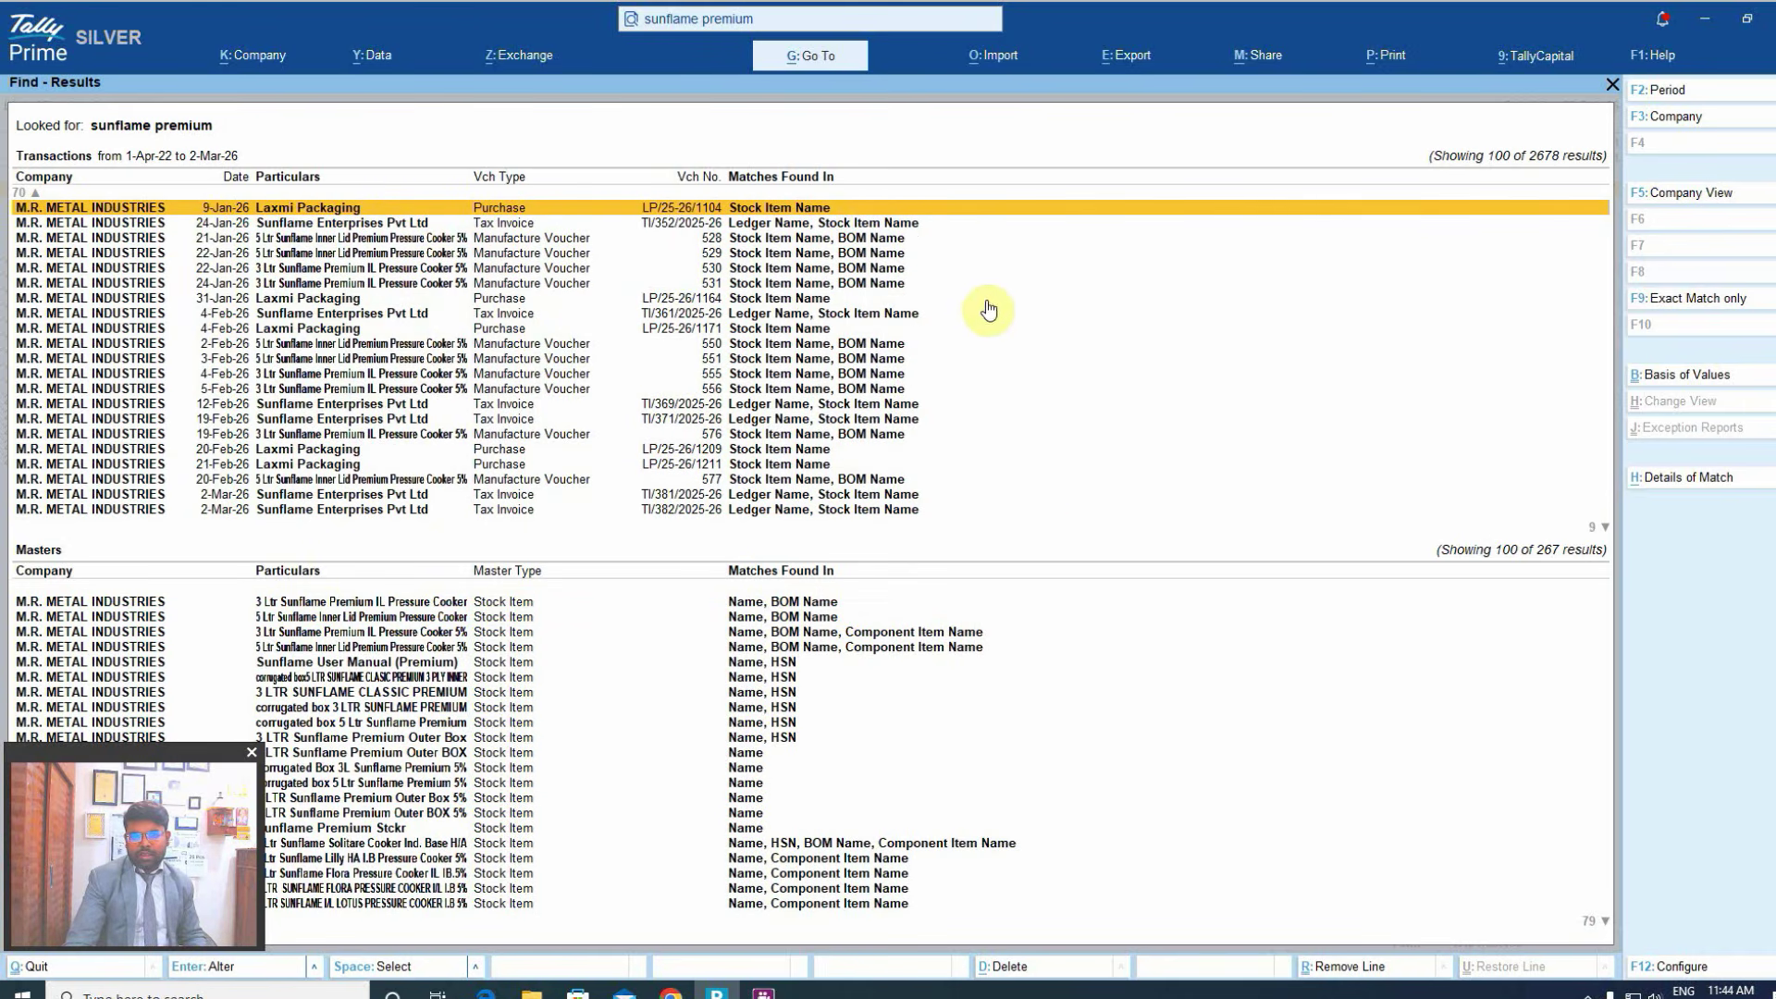
{"action": "scroll", "coordinate": [1079, 333], "scroll_direction": "up", "scroll_amount": 2}
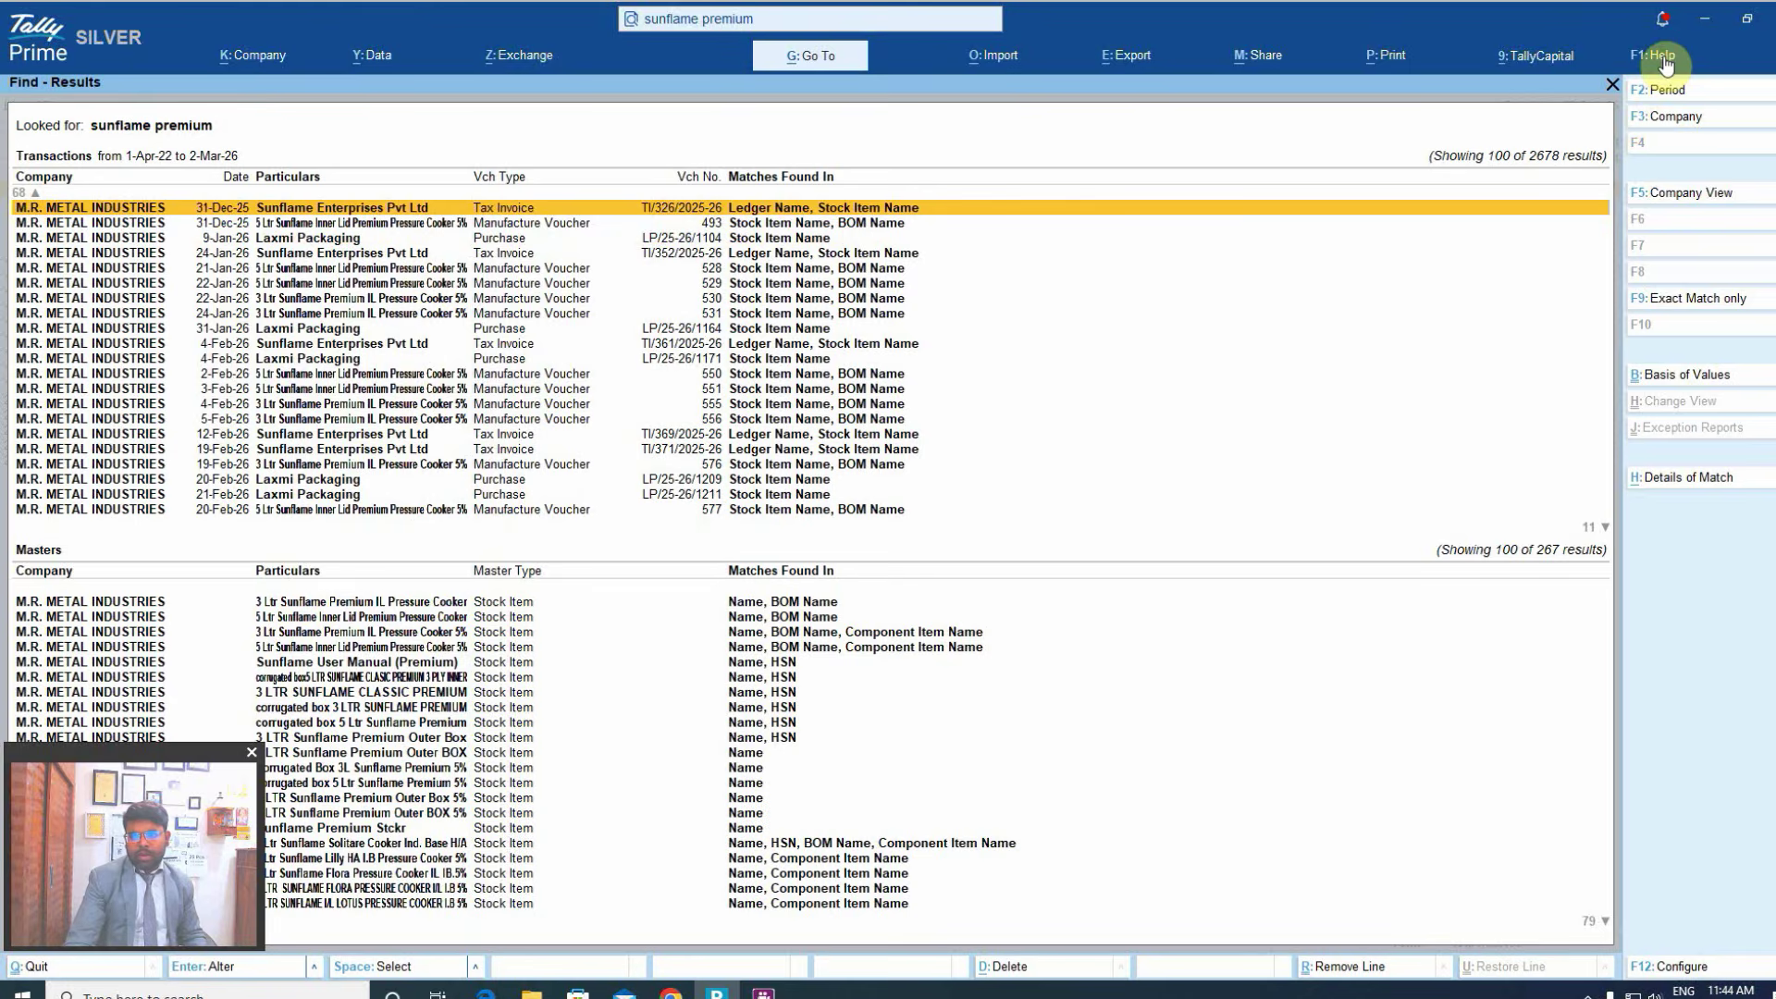
- Set the Find settings to find within the Current Company and accept them
{"action": "left_click", "coordinate": [1662, 57]}
{"action": "key", "text": "s"}
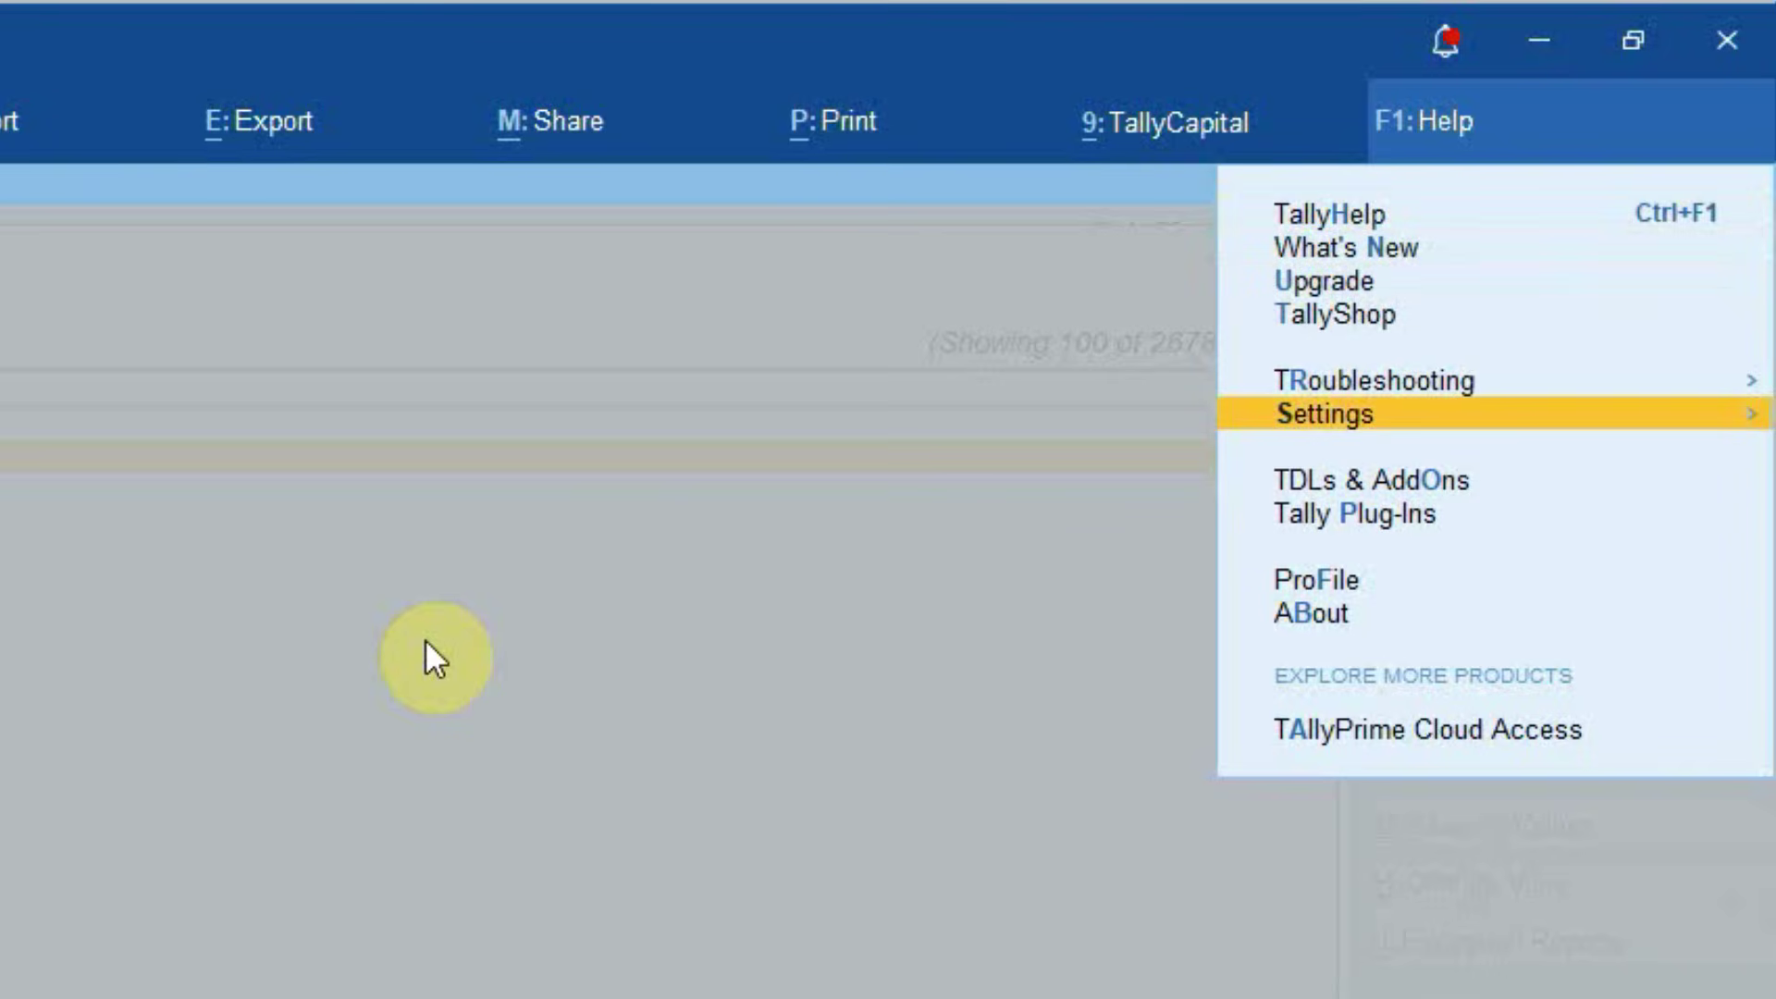
{"action": "key", "text": "Return"}
{"action": "key", "text": "Down"}
{"action": "key", "text": "Down"}
{"action": "key", "text": "Down"}
{"action": "key", "text": "Down"}
{"action": "key", "text": "Up"}
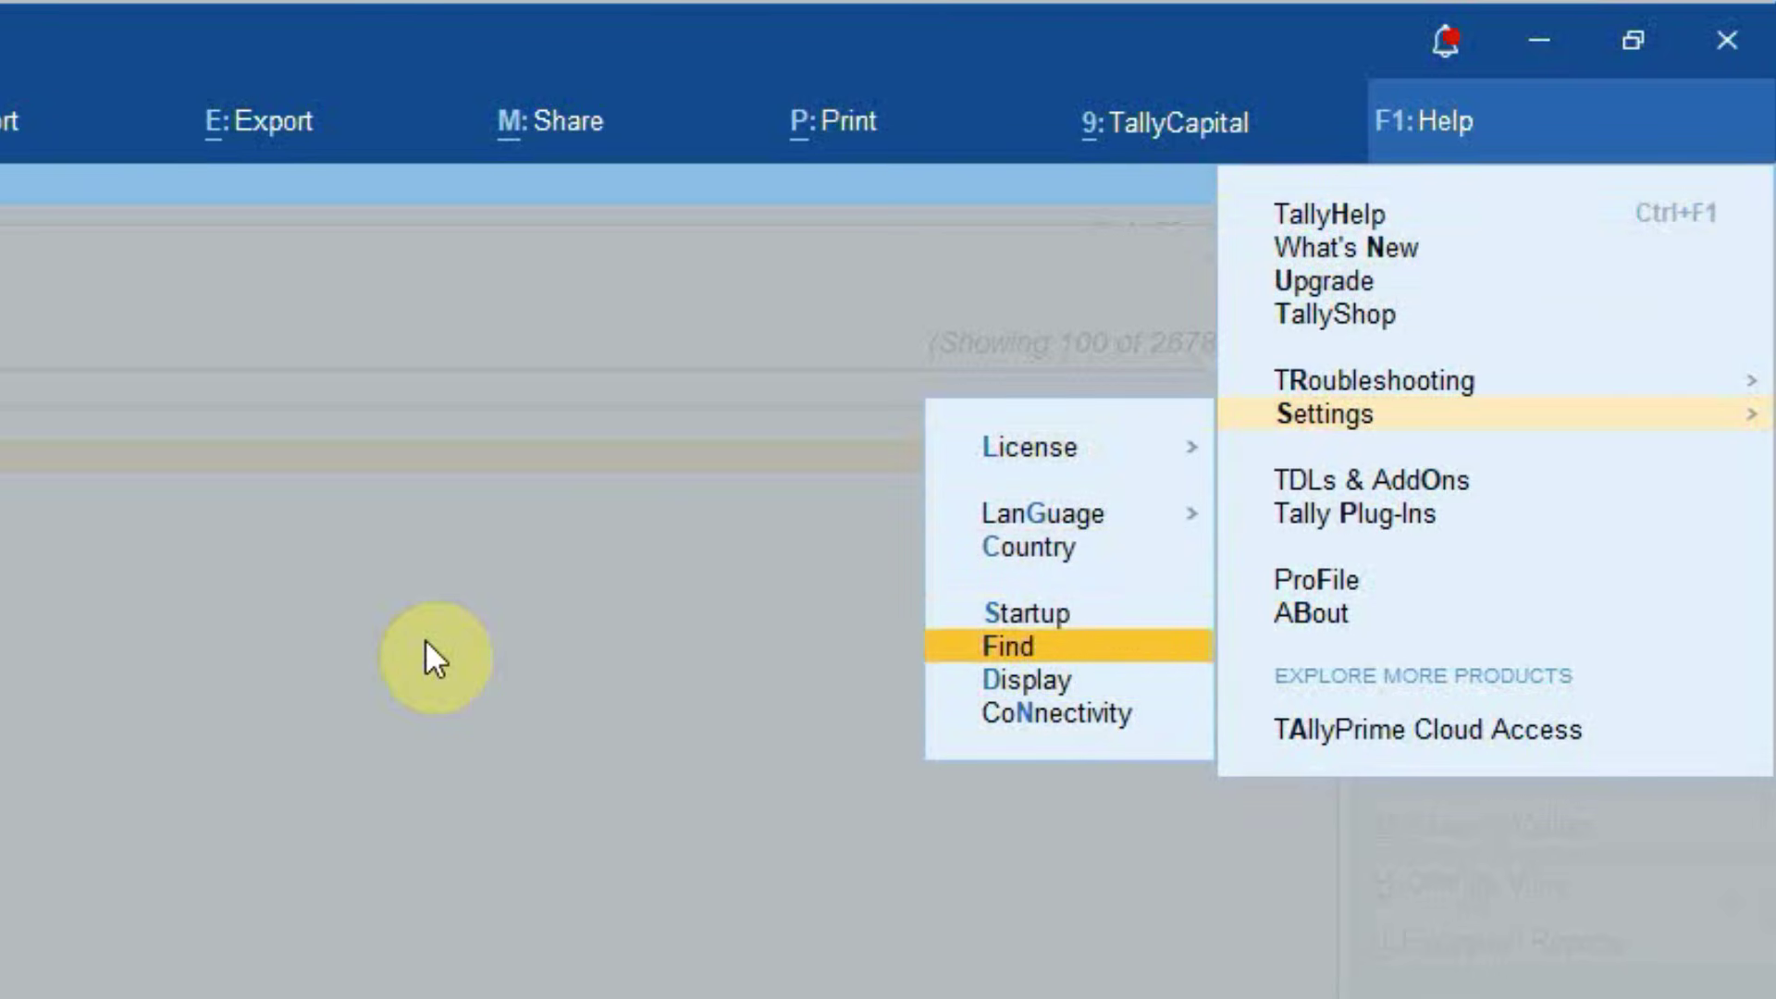
{"action": "key", "text": "Return"}
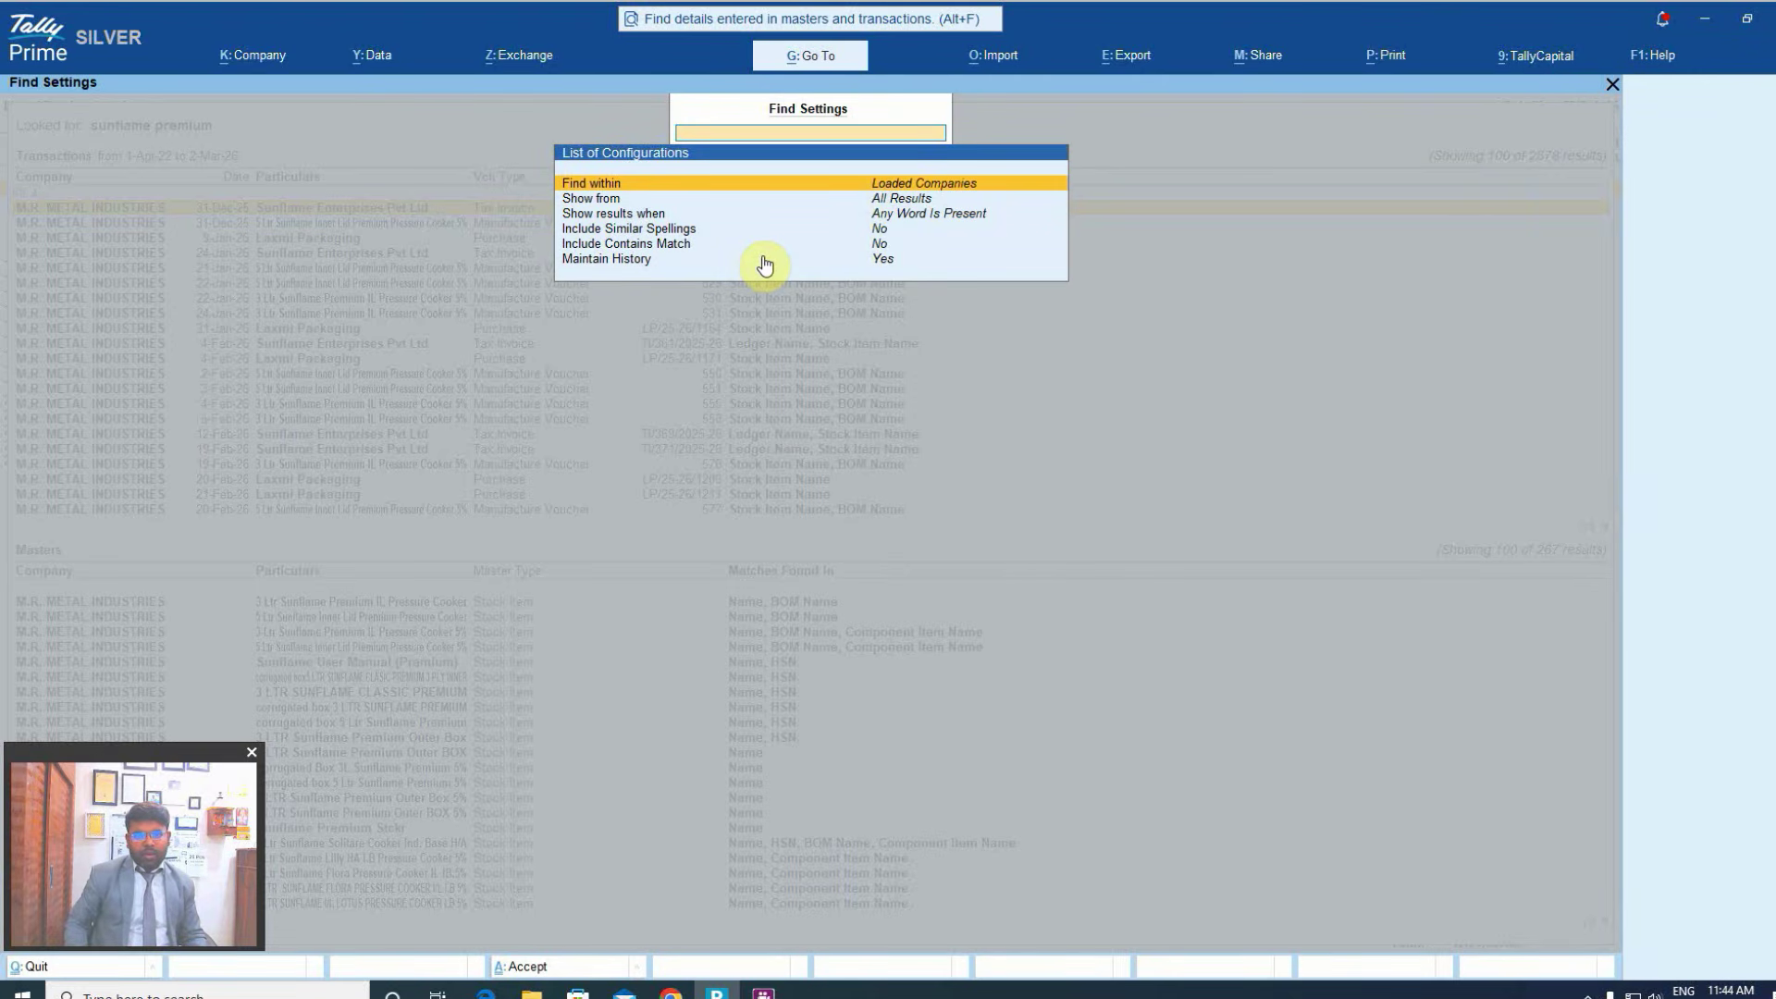
{"action": "key", "text": "Return"}
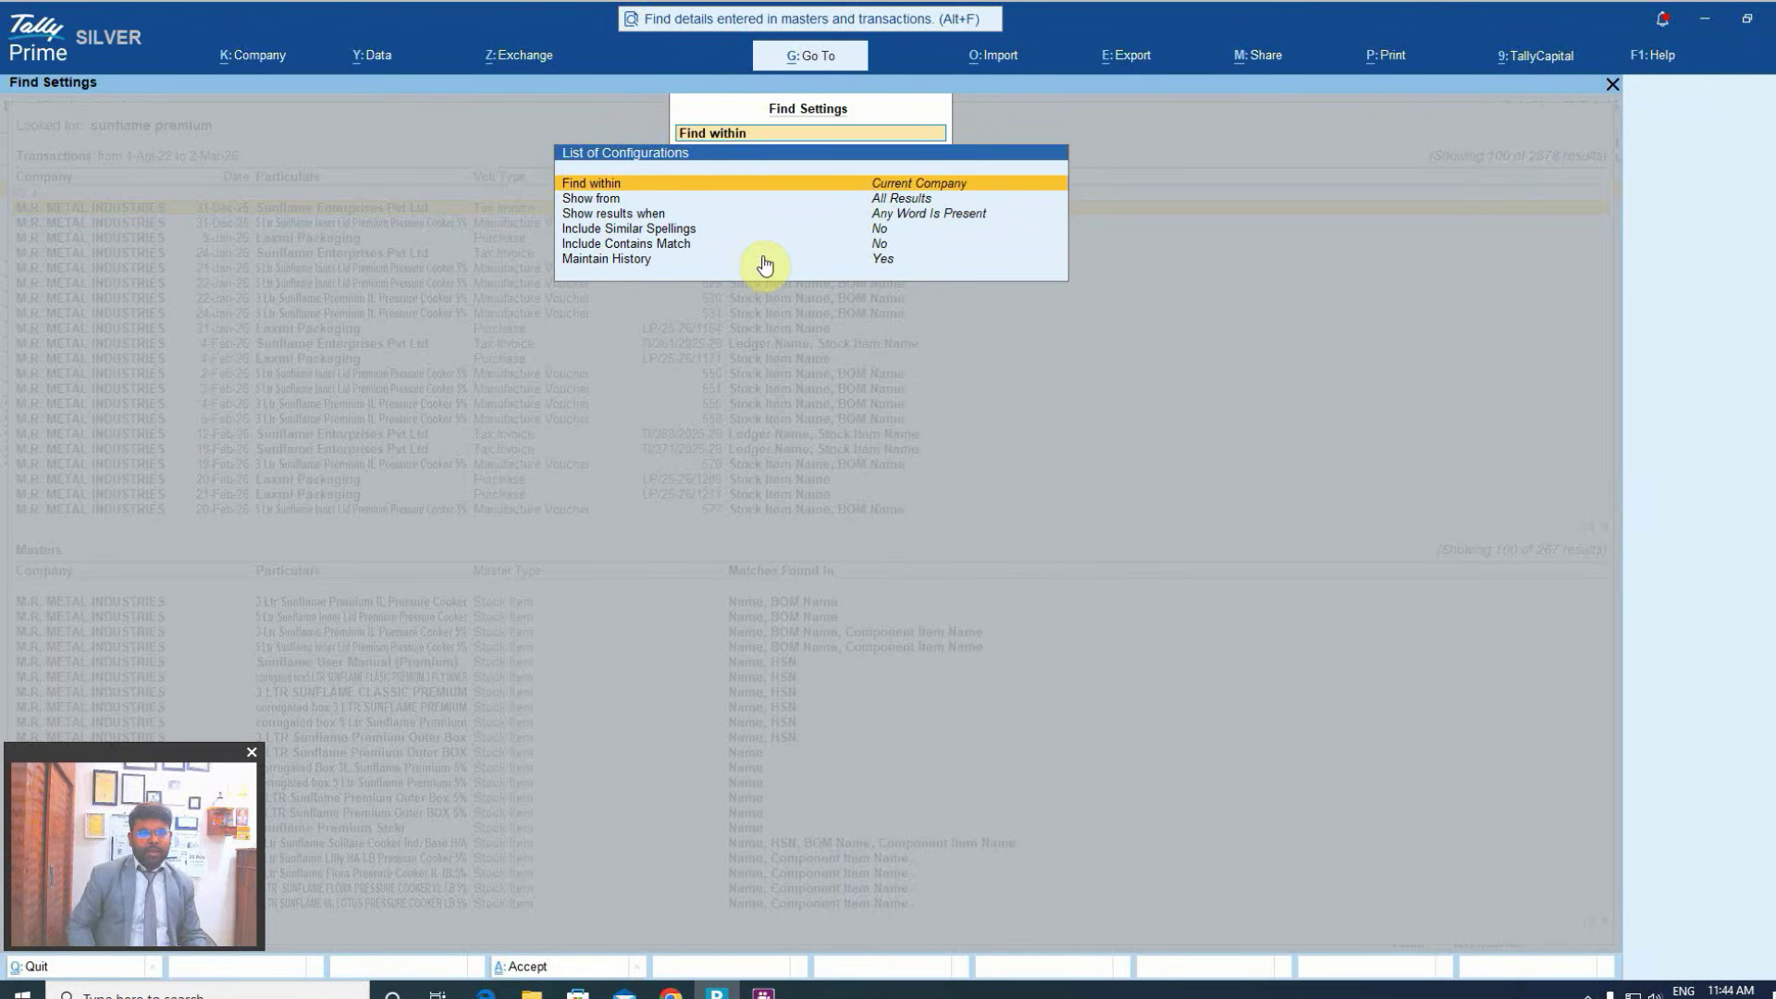
{"action": "key", "text": "ctrl+a"}
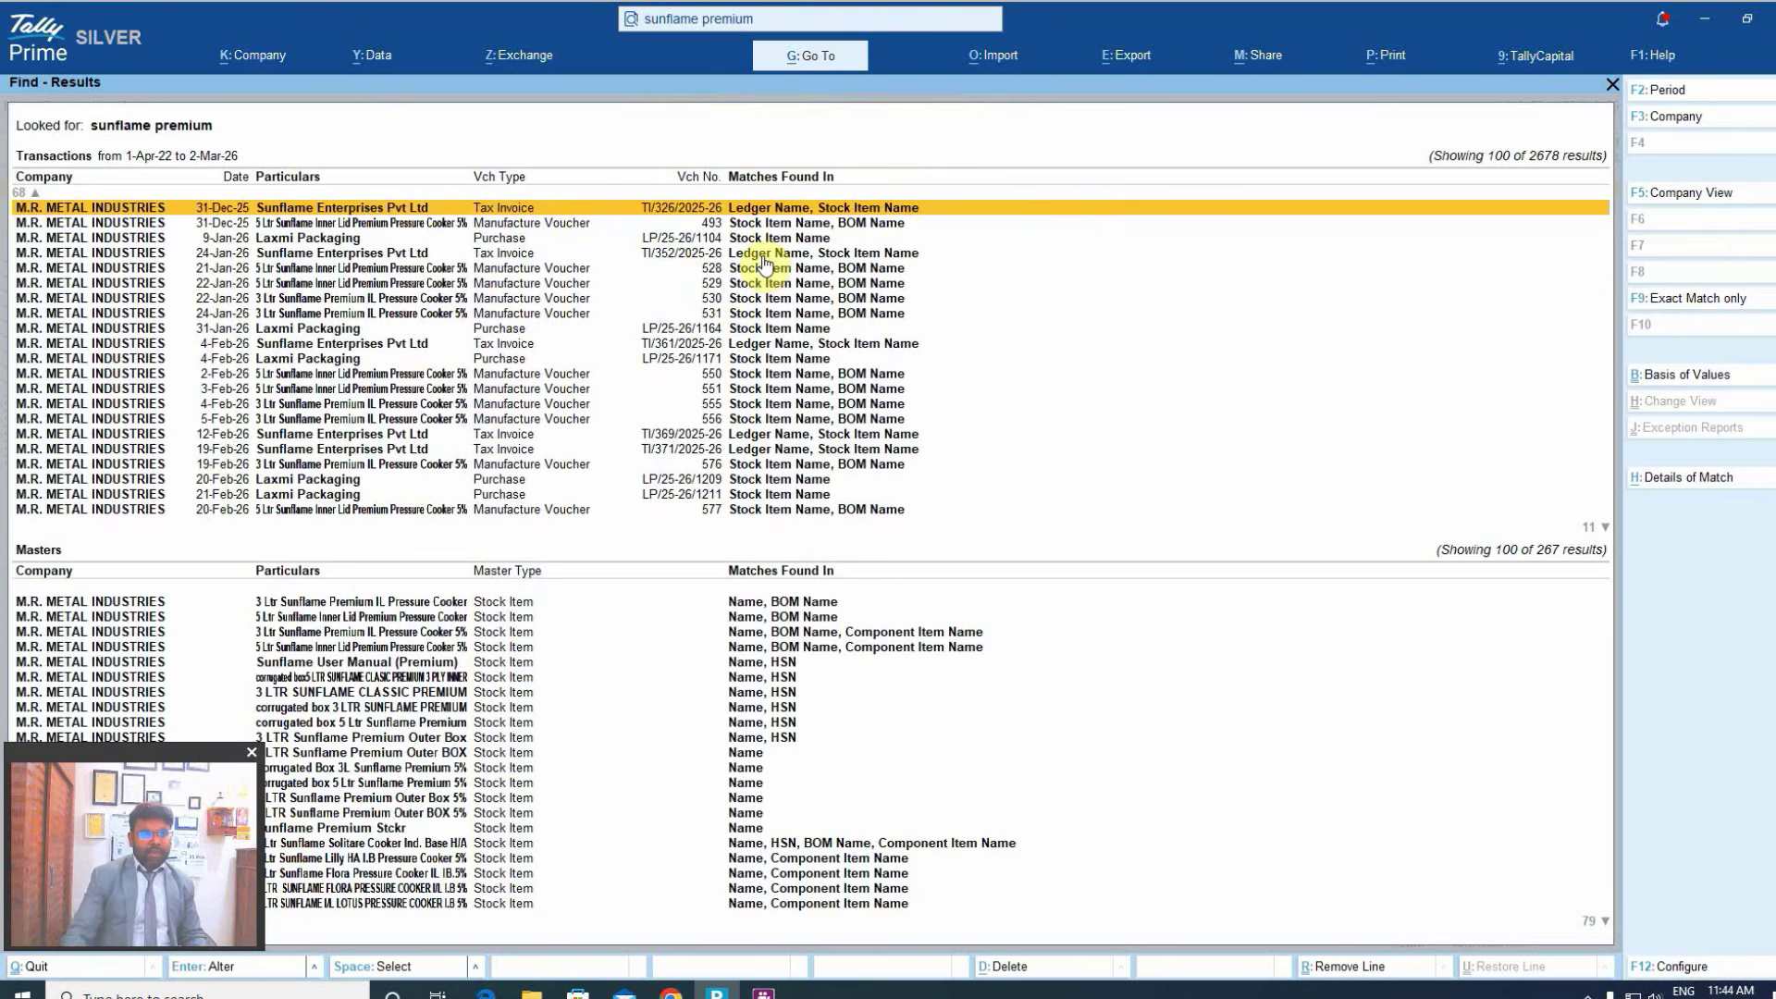
- Close the old results and search again for sunflame premium within the current company using the earlier search entry
{"action": "scroll", "coordinate": [678, 355], "scroll_direction": "up", "scroll_amount": 5}
{"action": "scroll", "coordinate": [678, 354], "scroll_direction": "up", "scroll_amount": 6}
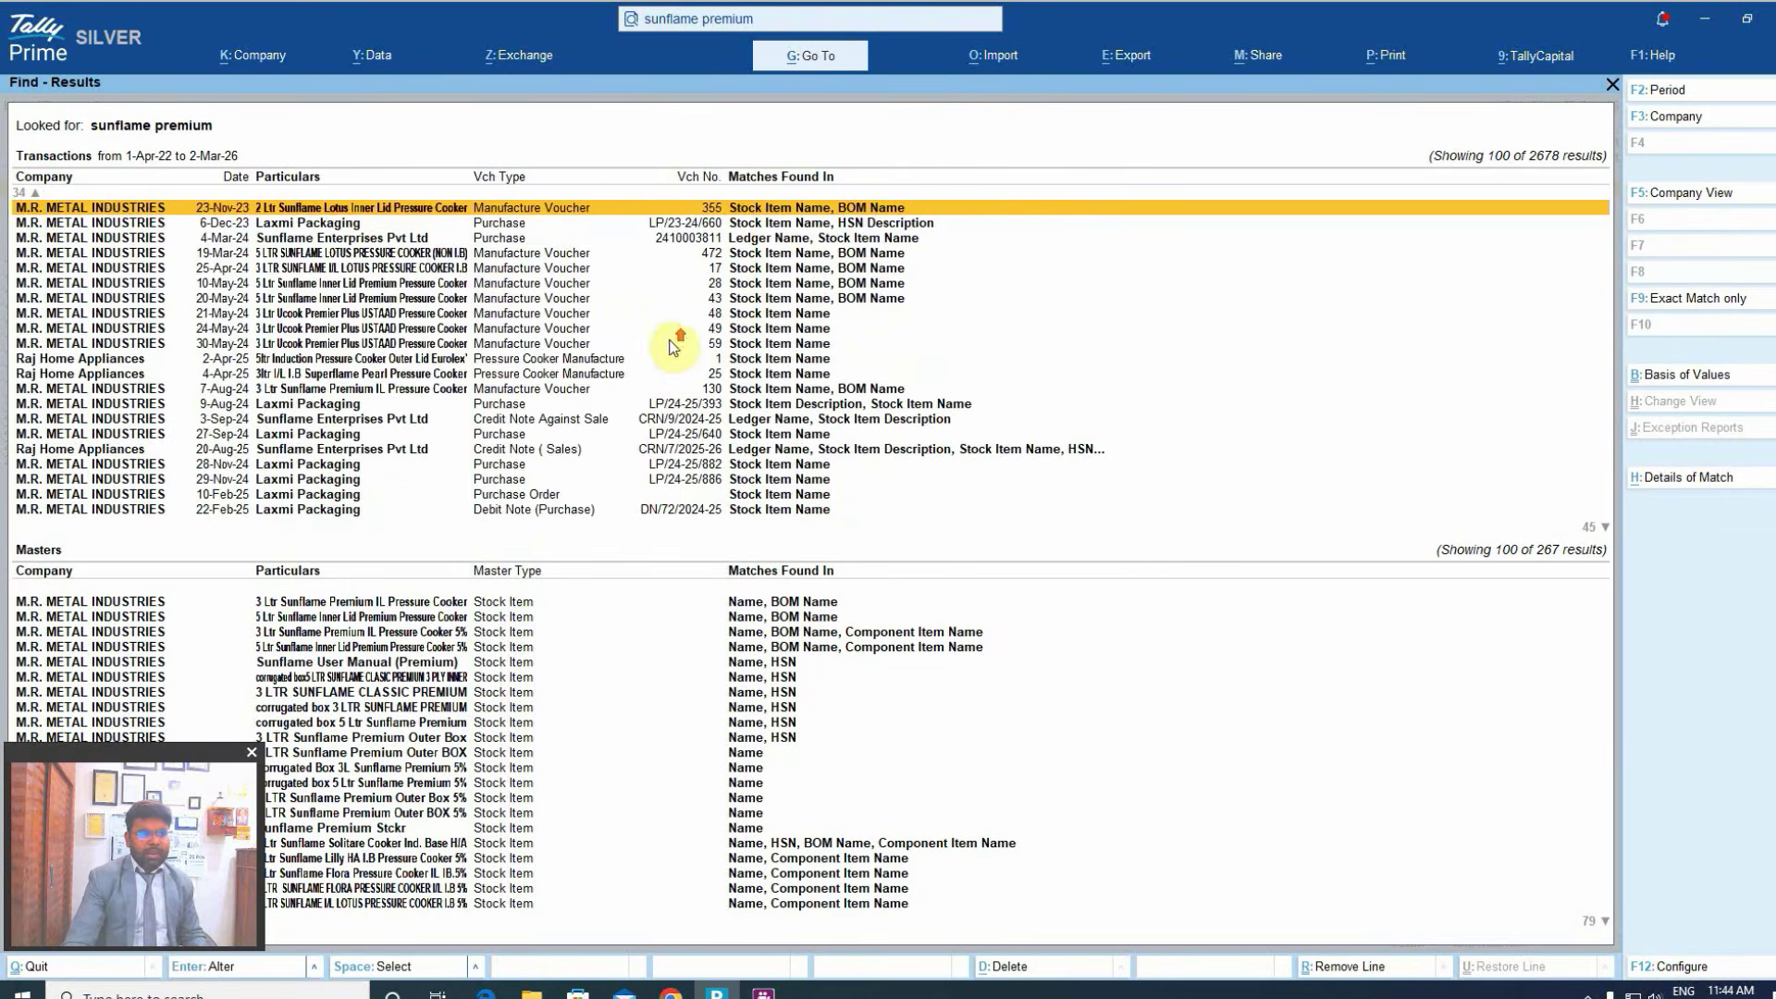
{"action": "key", "text": "Escape"}
{"action": "left_click", "coordinate": [765, 26]}
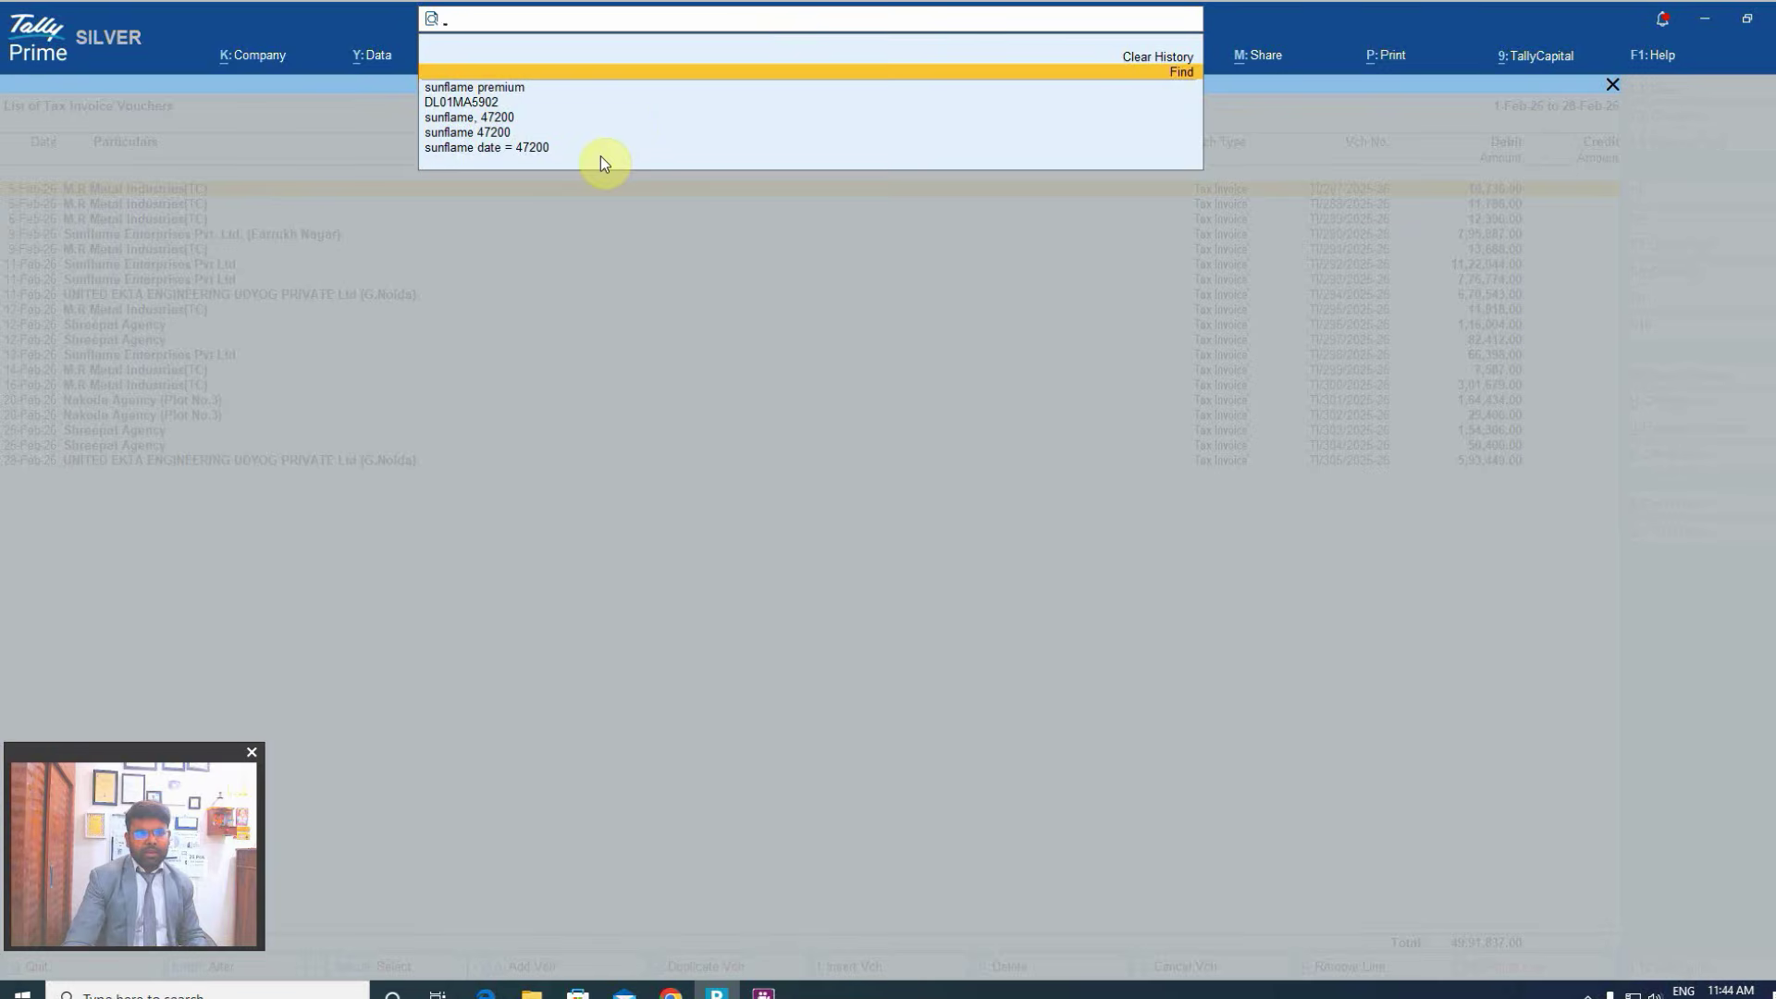
{"action": "key", "text": "Down"}
{"action": "key", "text": "Return"}
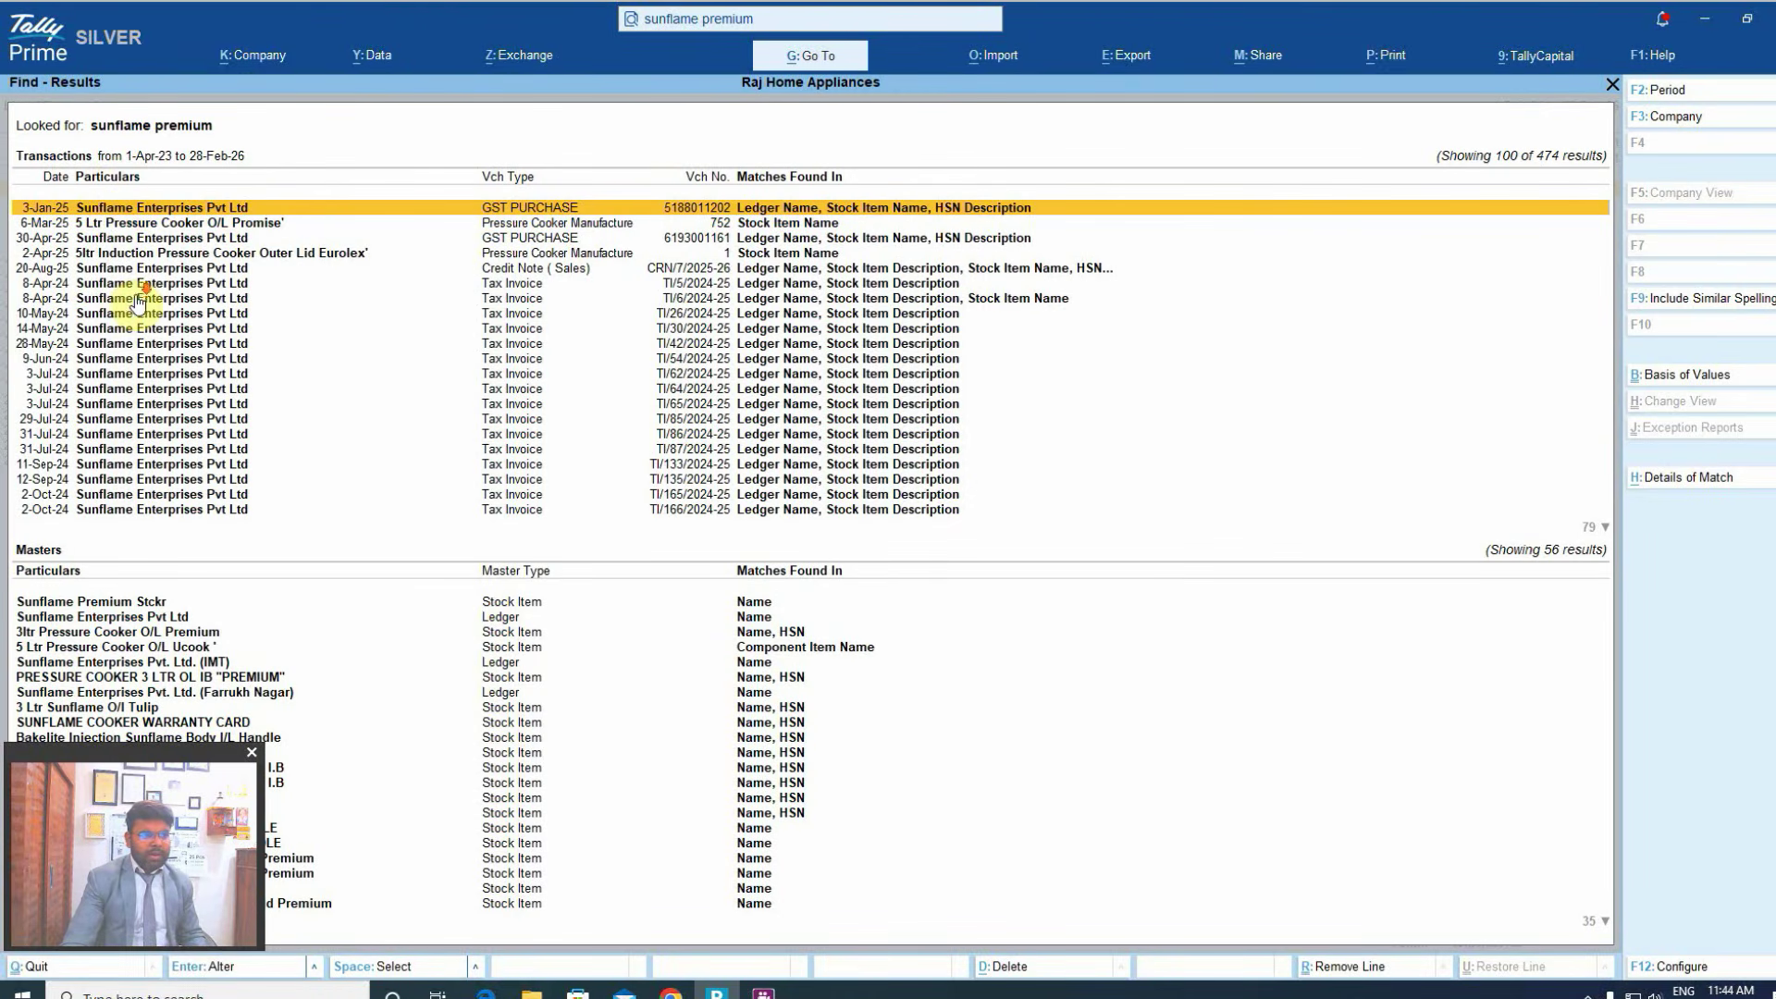
- Look through the current company's sunflame premium transactions, examining their dates, parties, voucher types and matched fields
{"action": "key", "text": "Down"}
{"action": "key", "text": "Down"}
{"action": "key", "text": "Down"}
{"action": "key", "text": "Down"}
{"action": "key", "text": "Down"}
{"action": "key", "text": "Down"}
{"action": "key", "text": "Down"}
{"action": "key", "text": "Down"}
{"action": "key", "text": "Down"}
{"action": "key", "text": "Down"}
{"action": "key", "text": "Down"}
{"action": "key", "text": "Down"}
{"action": "key", "text": "Down"}
{"action": "key", "text": "Down"}
{"action": "key", "text": "Down"}
{"action": "key", "text": "Down"}
{"action": "key", "text": "Down"}
{"action": "key", "text": "Down"}
{"action": "key", "text": "Down"}
{"action": "key", "text": "Down"}
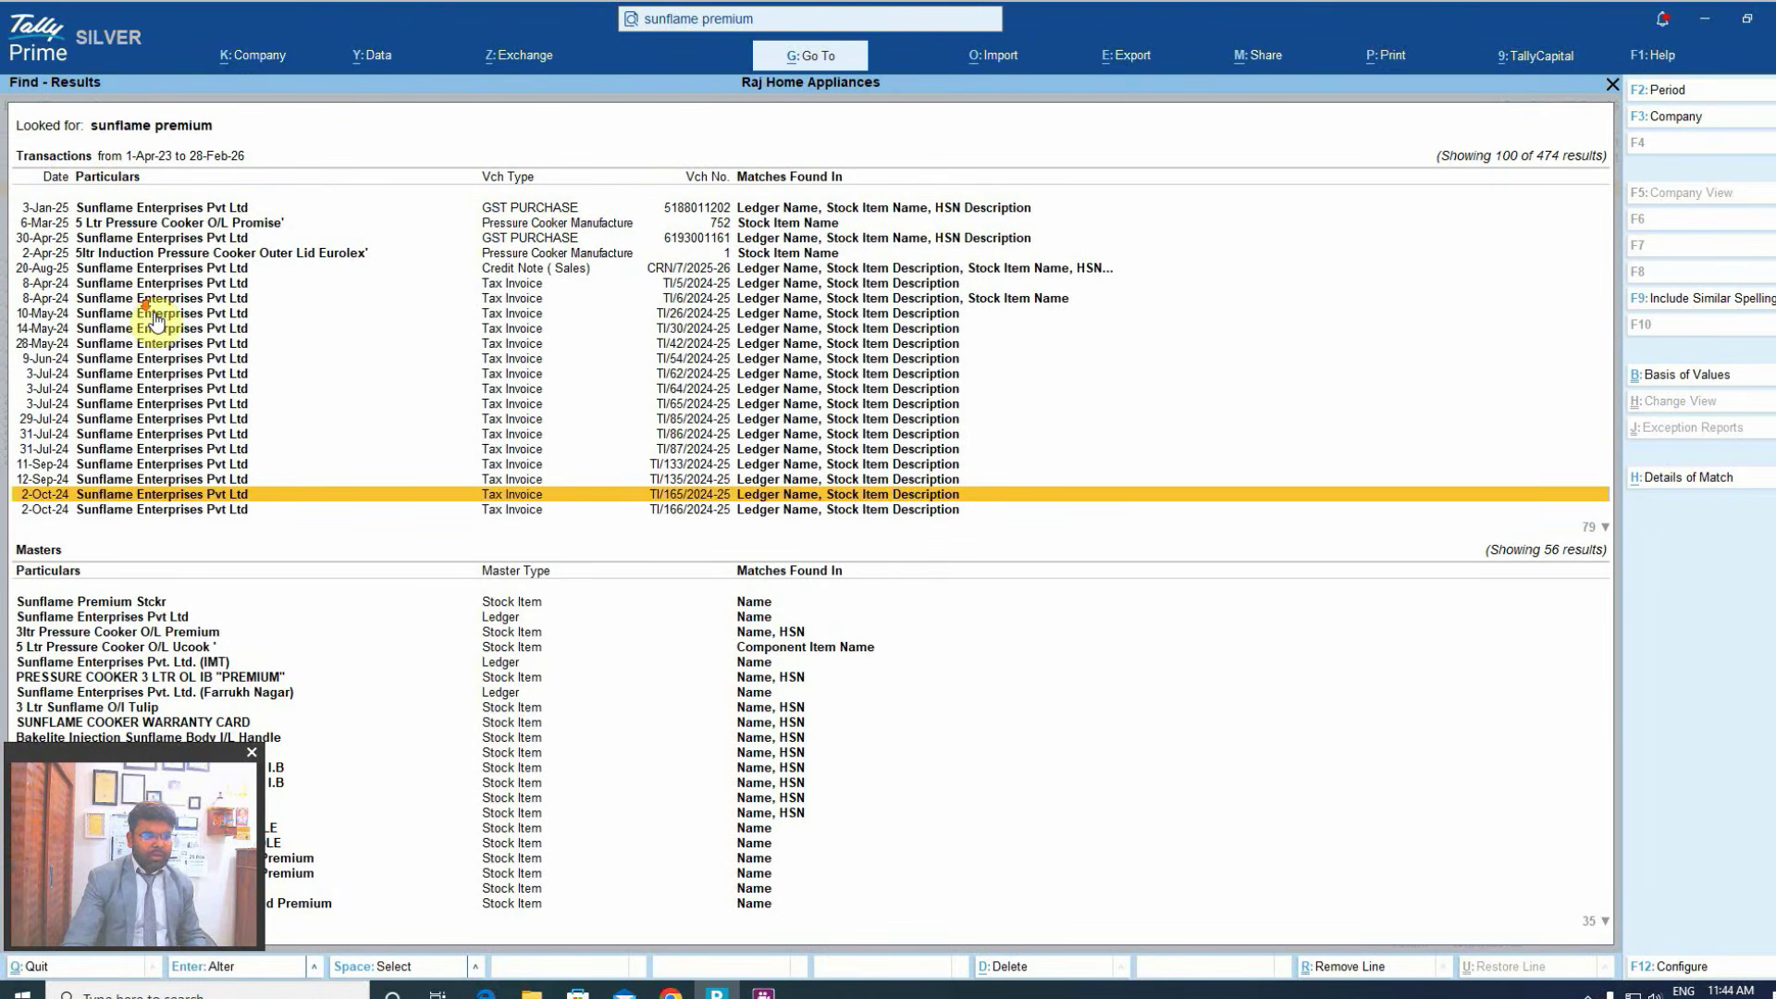
{"action": "key", "text": "Up"}
{"action": "key", "text": "Up"}
{"action": "key", "text": "Up"}
{"action": "key", "text": "Up"}
{"action": "key", "text": "Up"}
{"action": "key", "text": "Up"}
{"action": "key", "text": "Up"}
{"action": "key", "text": "Up"}
{"action": "key", "text": "Up"}
{"action": "key", "text": "Up"}
{"action": "key", "text": "Up"}
{"action": "key", "text": "Up"}
{"action": "key", "text": "Up"}
{"action": "key", "text": "Up"}
{"action": "key", "text": "Up"}
{"action": "key", "text": "Up"}
{"action": "key", "text": "Up"}
{"action": "key", "text": "Up"}
{"action": "key", "text": "Up"}
{"action": "key", "text": "Up"}
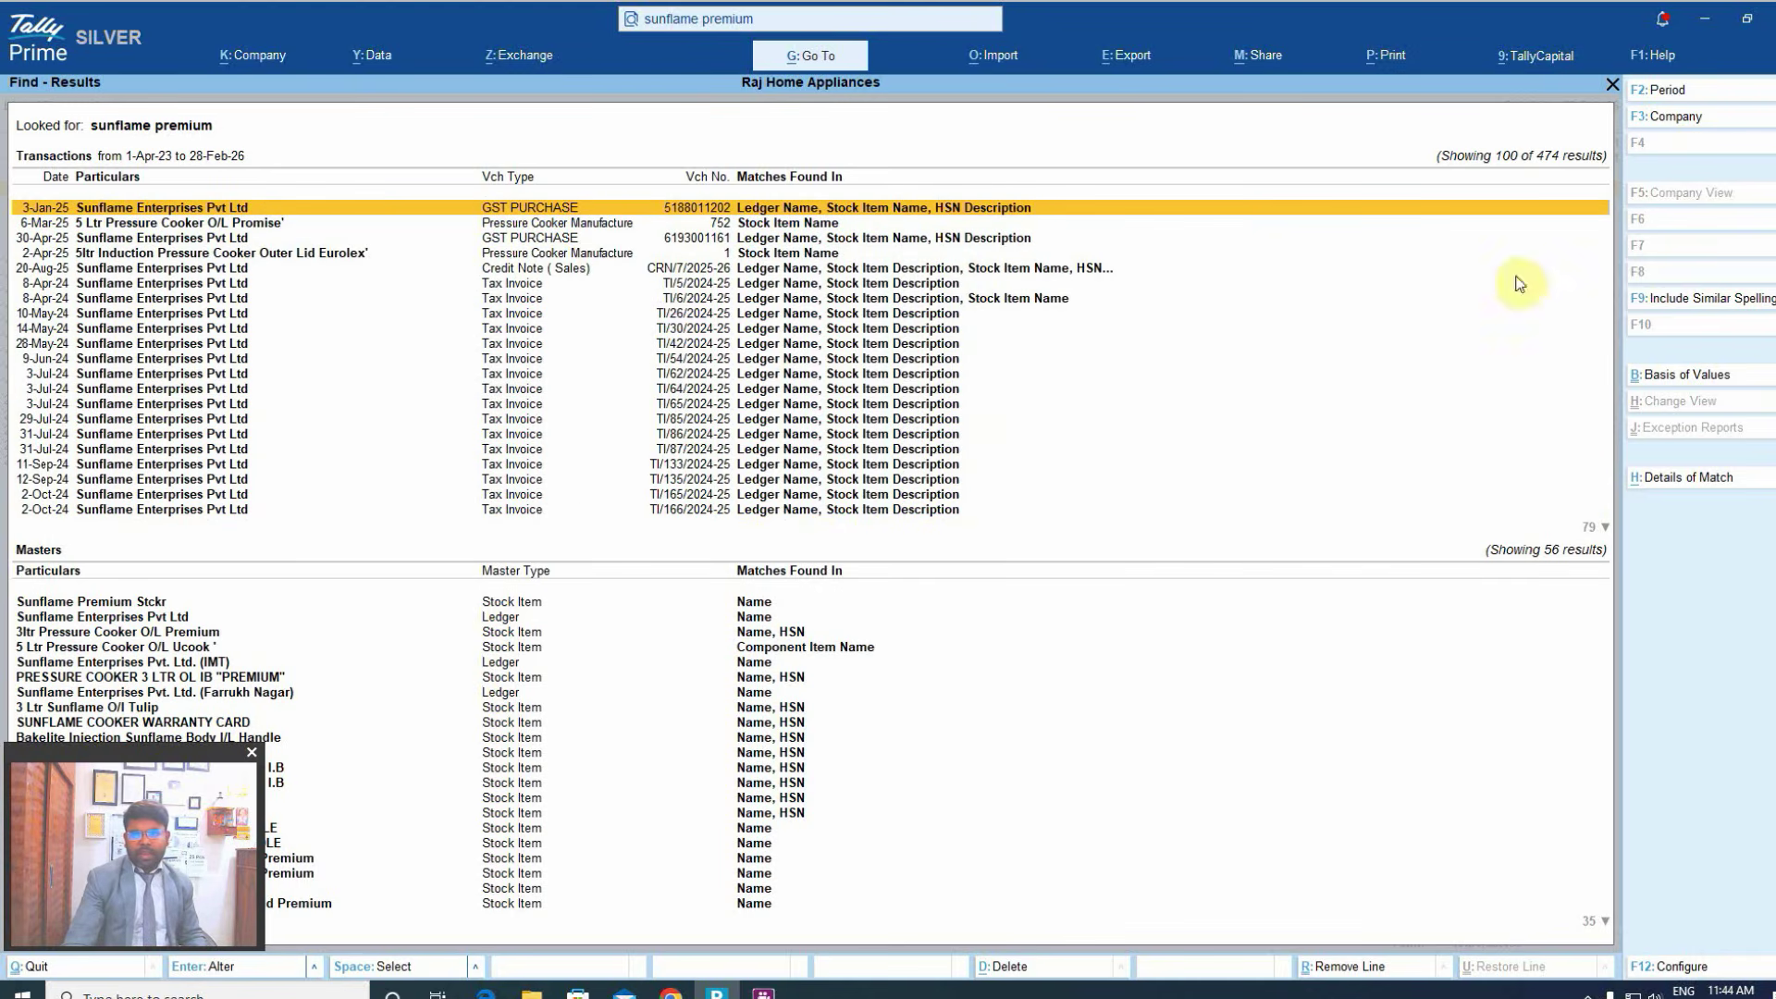
- Set the Find settings to find within the Loaded Companies and accept them
{"action": "left_click", "coordinate": [1671, 61]}
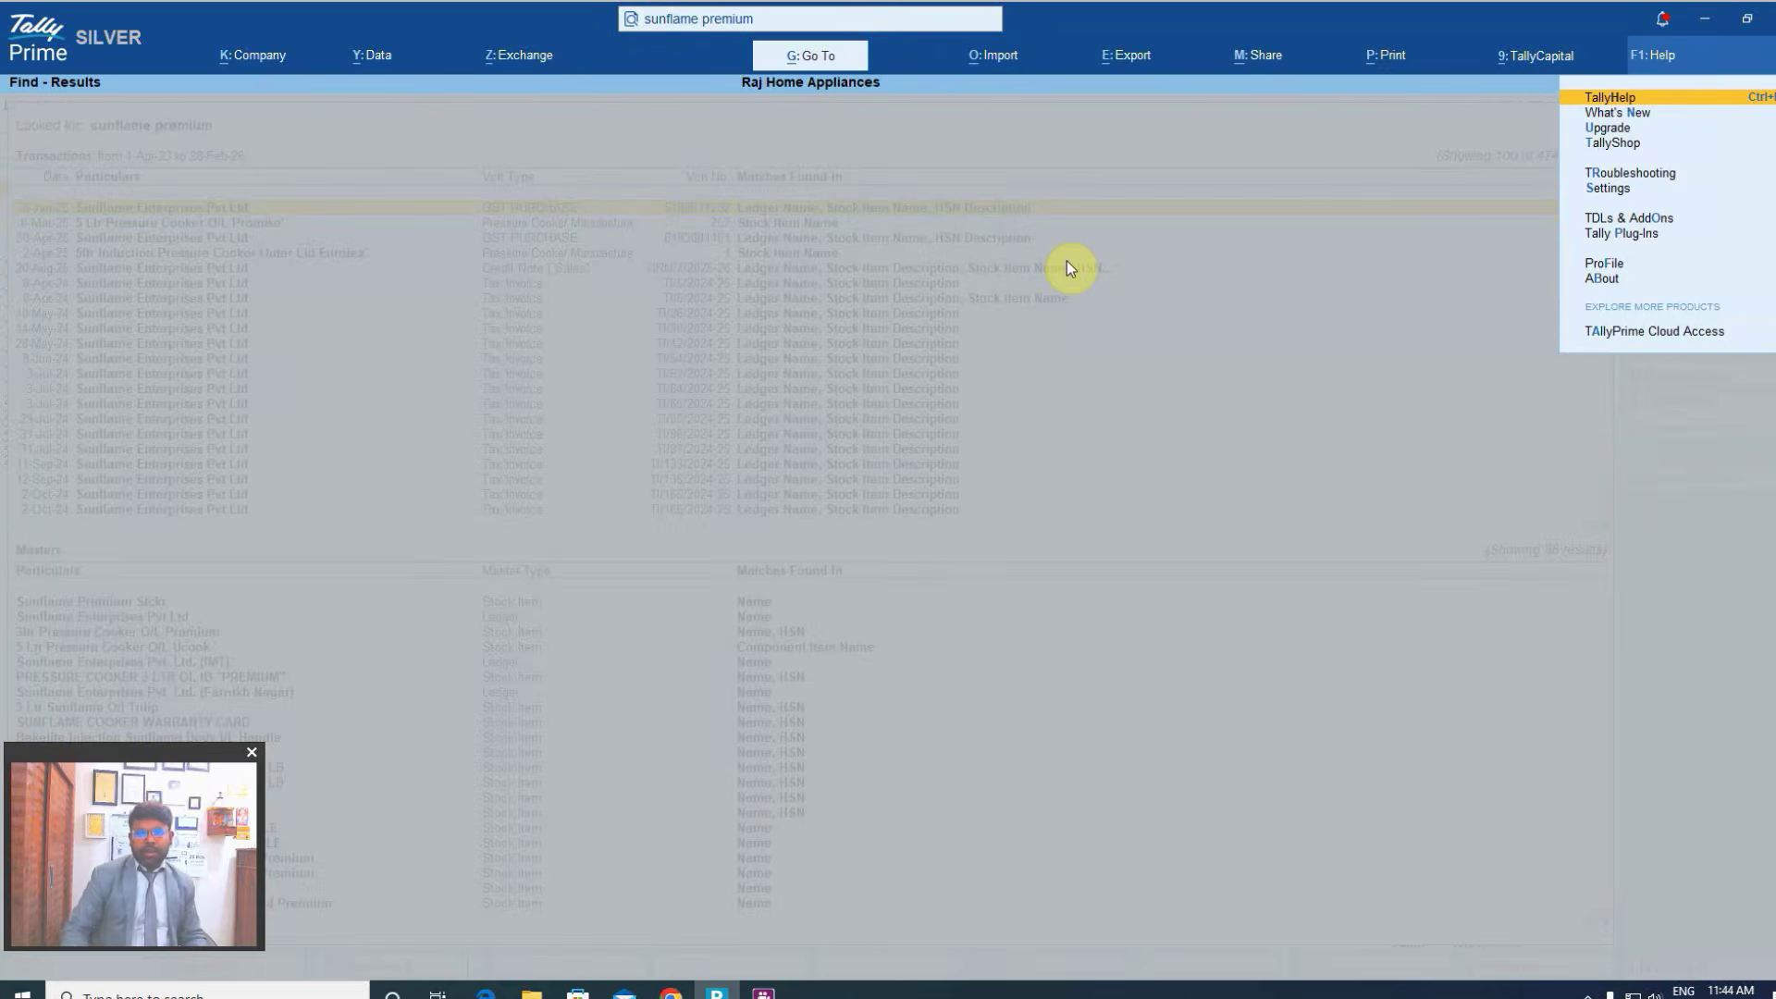
{"action": "key", "text": "Down"}
{"action": "key", "text": "Down"}
{"action": "key", "text": "Down"}
{"action": "key", "text": "Down"}
{"action": "key", "text": "Down"}
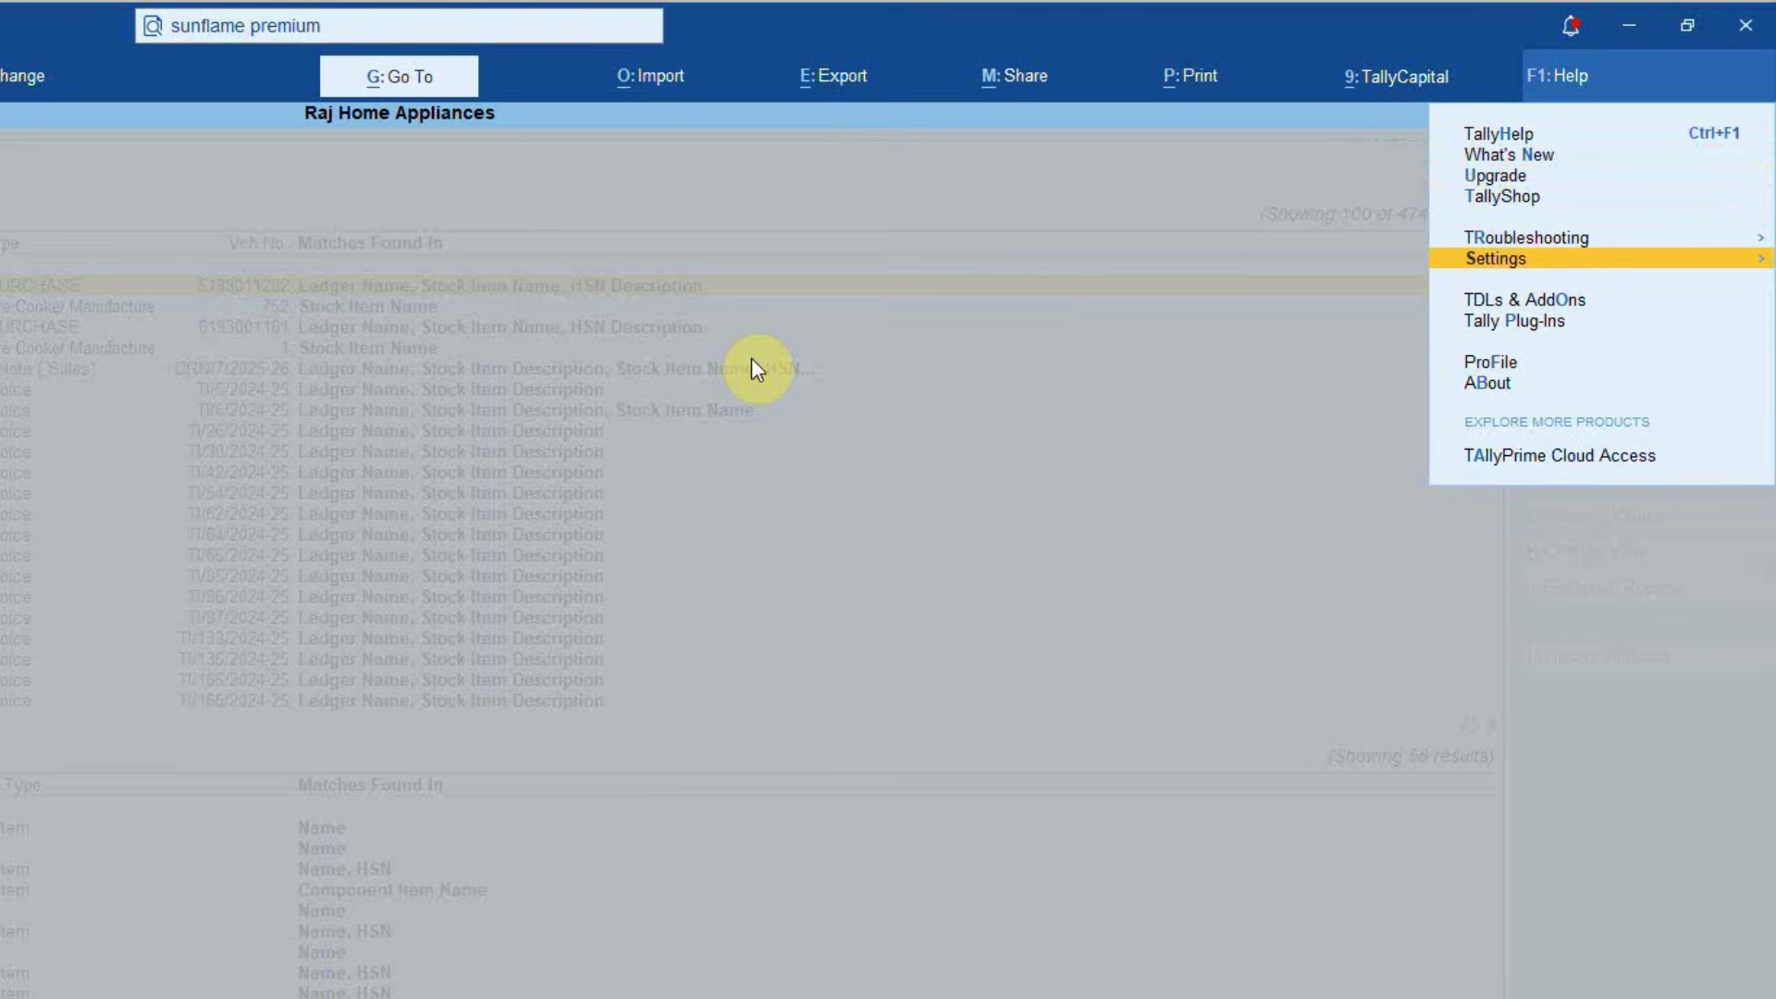
{"action": "key", "text": "Return"}
{"action": "key", "text": "Down"}
{"action": "key", "text": "Down"}
{"action": "key", "text": "Down"}
{"action": "key", "text": "Return"}
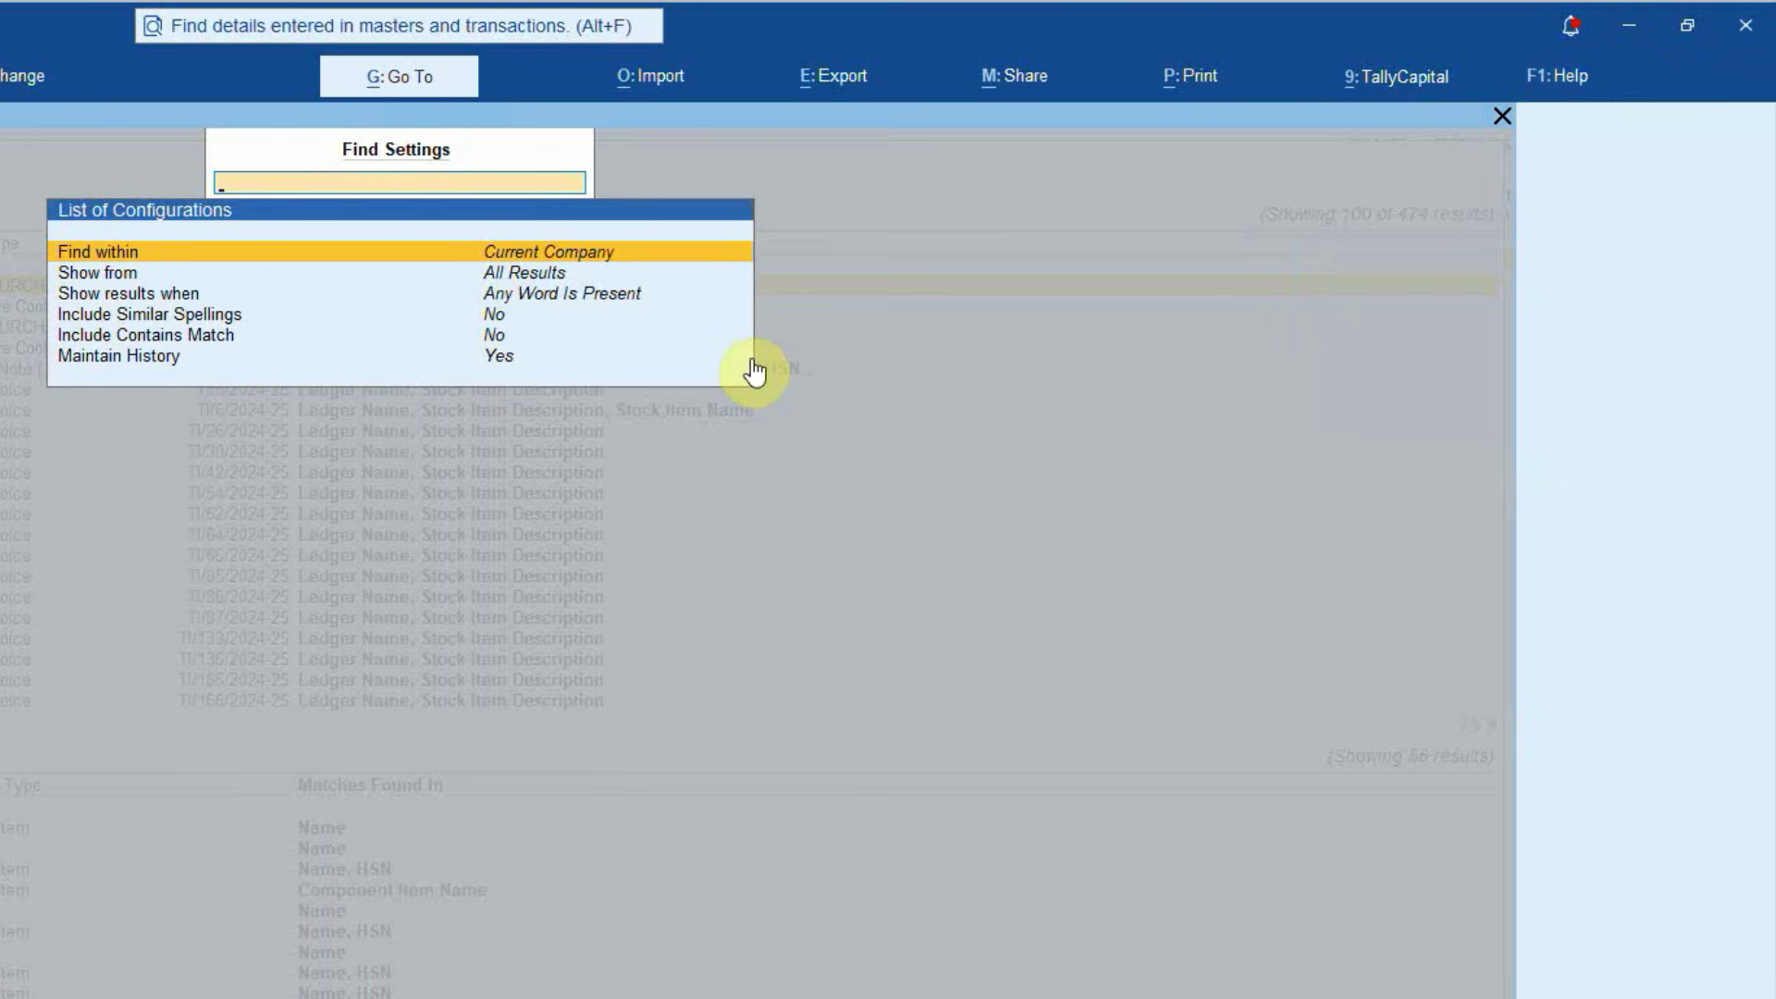
{"action": "key", "text": "Return"}
{"action": "key", "text": "Escape"}
{"action": "key", "text": "Escape"}
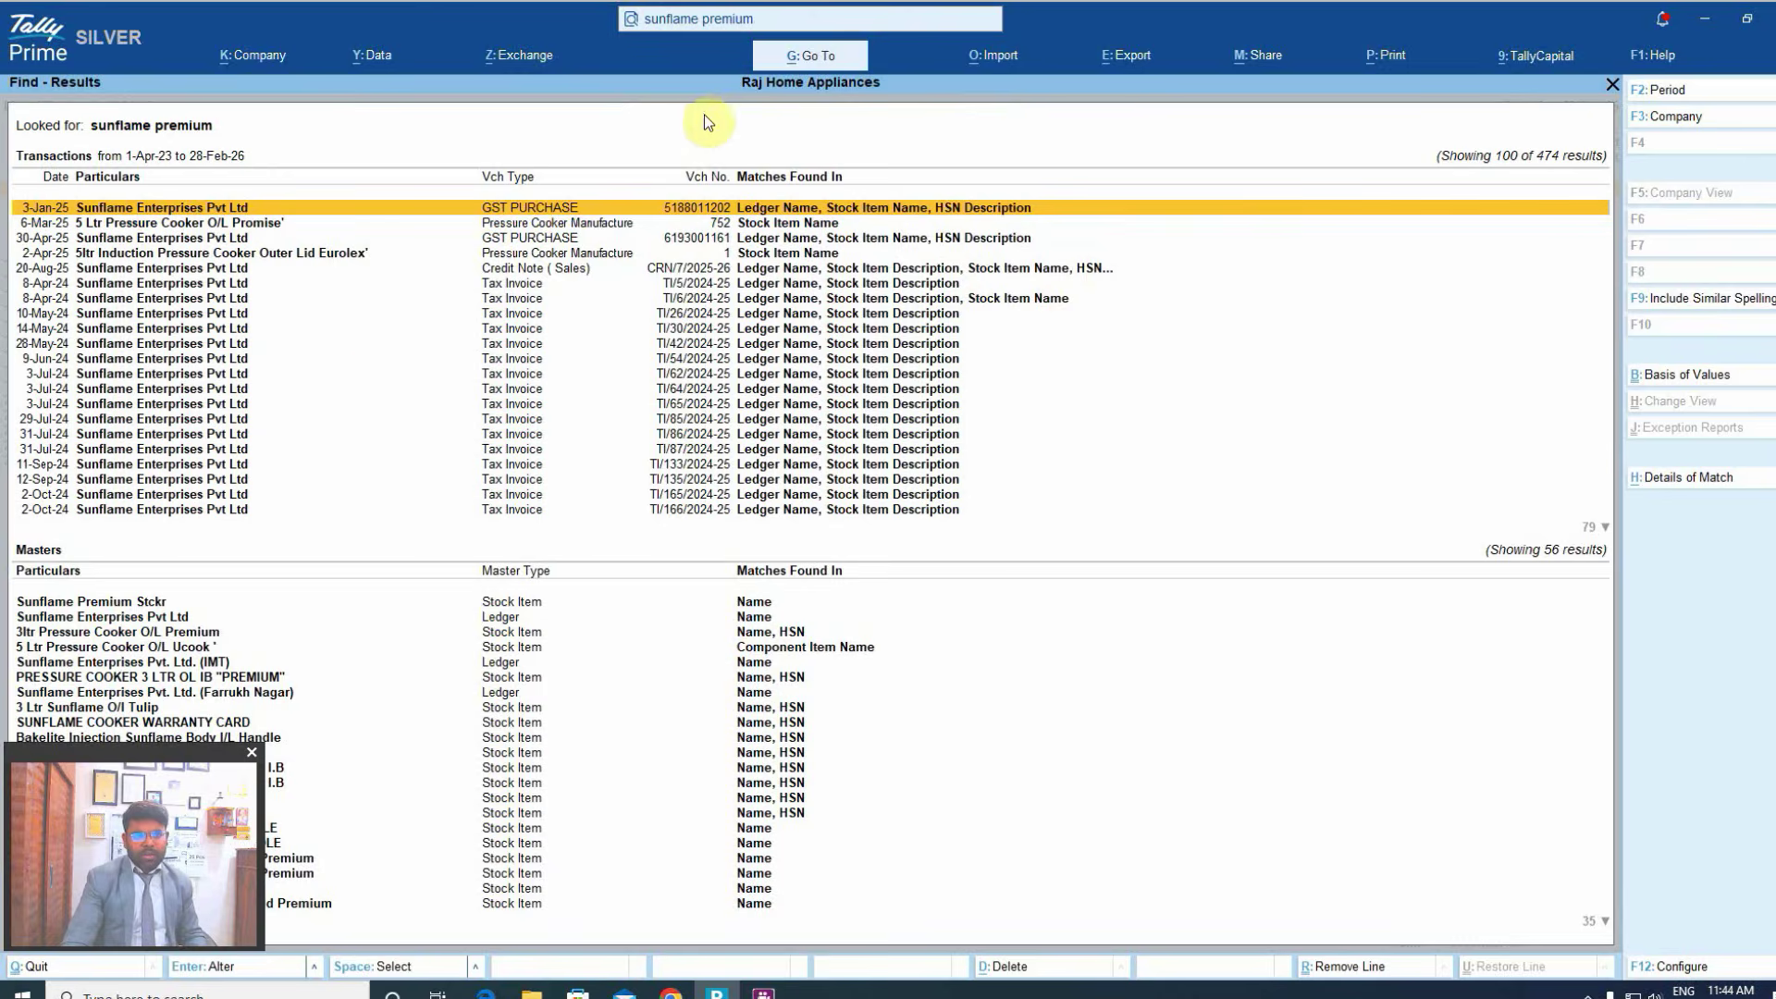
- Close the single-company results and search for sunflame premium across all loaded companies using the earlier search entry
{"action": "key", "text": "Escape"}
{"action": "left_click", "coordinate": [750, 19]}
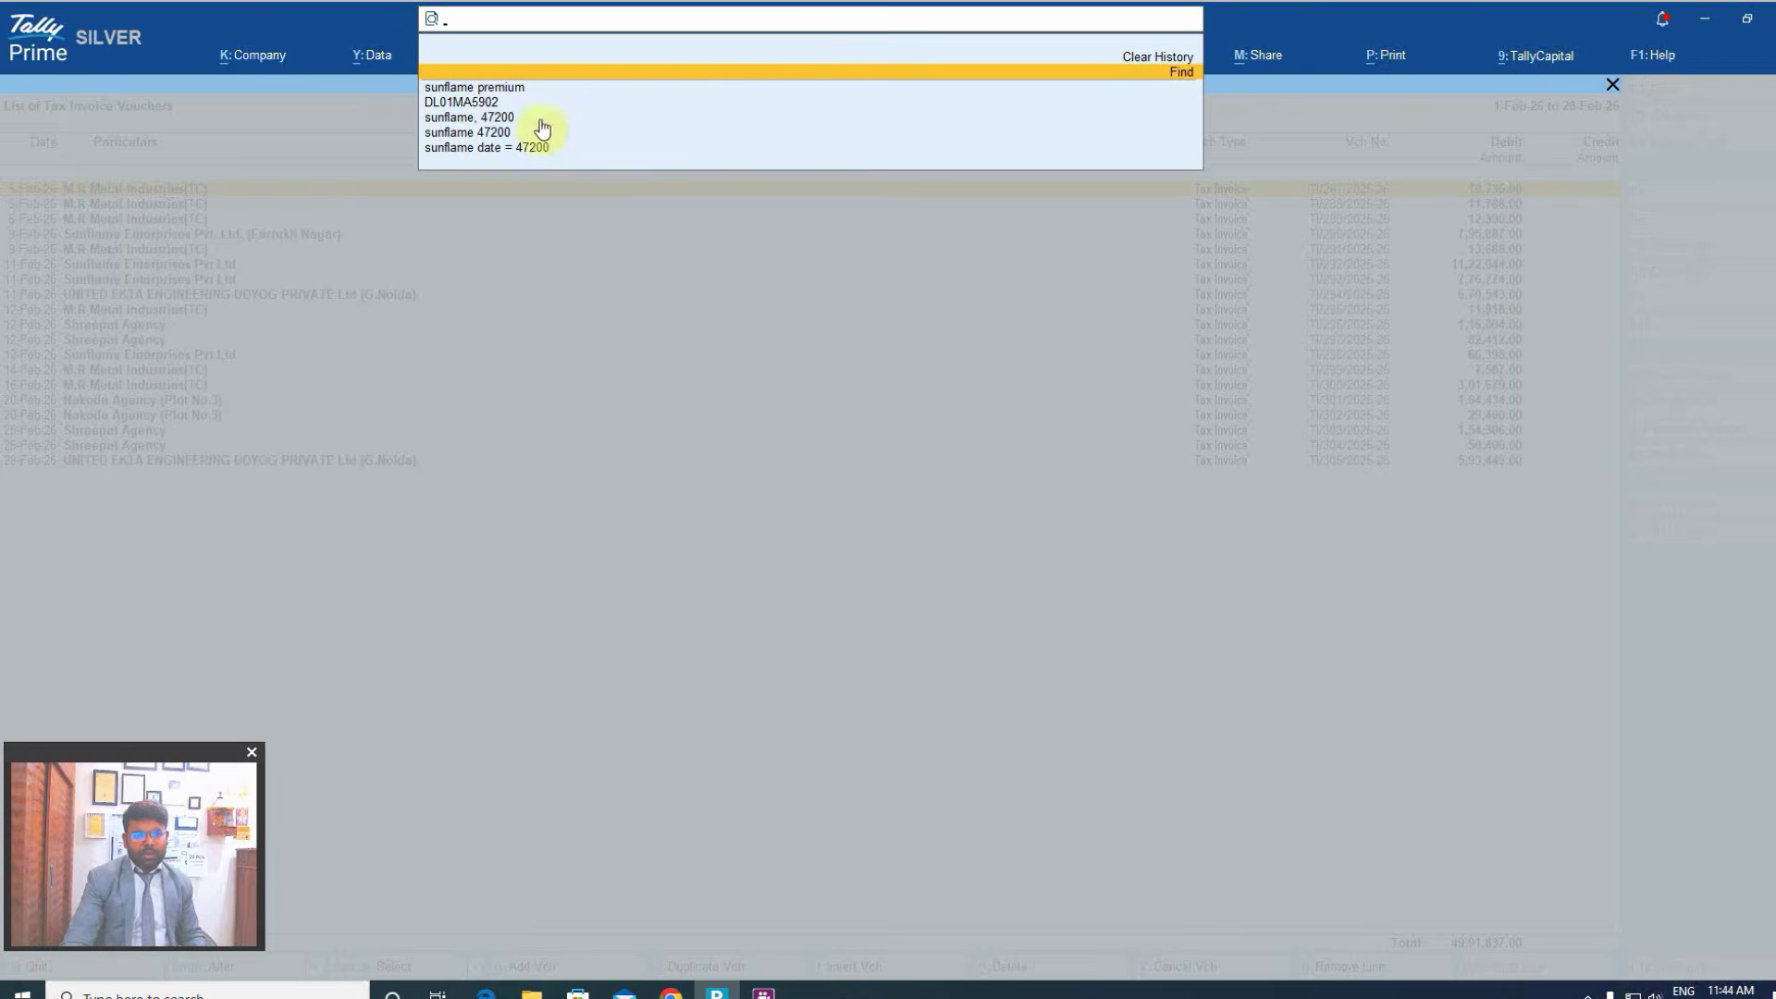
{"action": "left_click", "coordinate": [496, 87]}
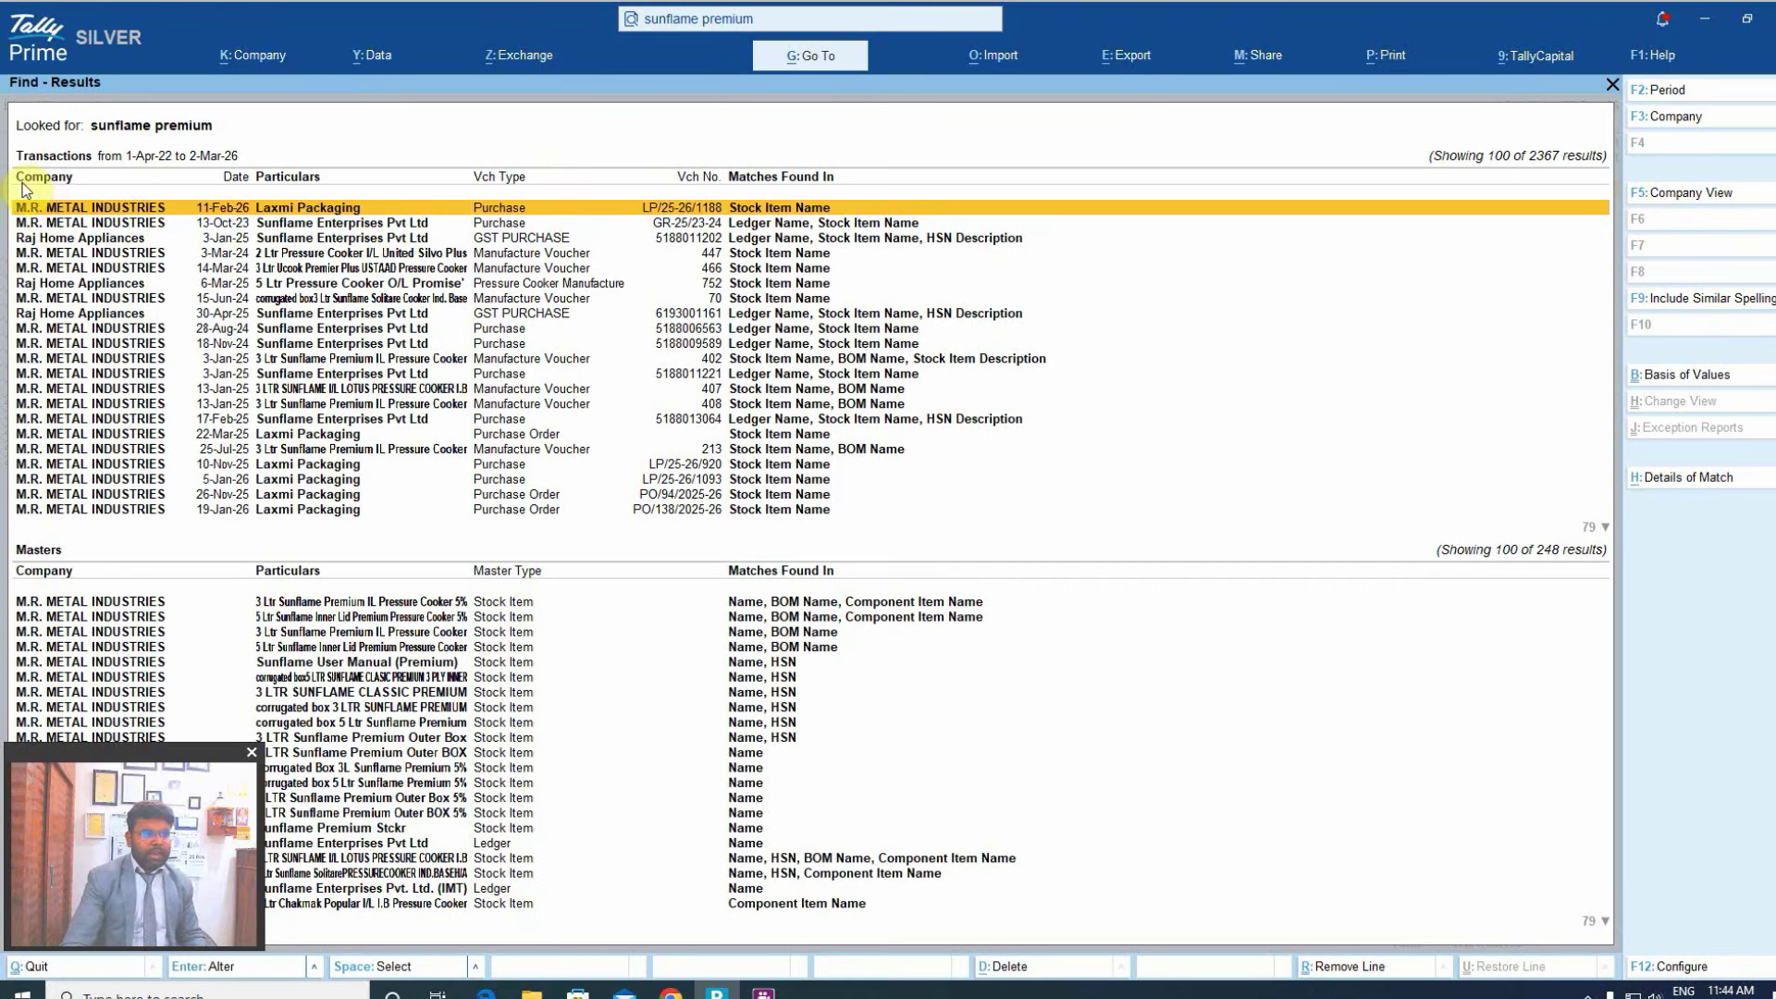
- Look through the sunflame premium transactions of all loaded companies, comparing which company each voucher belongs to and its matched fields
{"action": "left_click", "coordinate": [58, 243]}
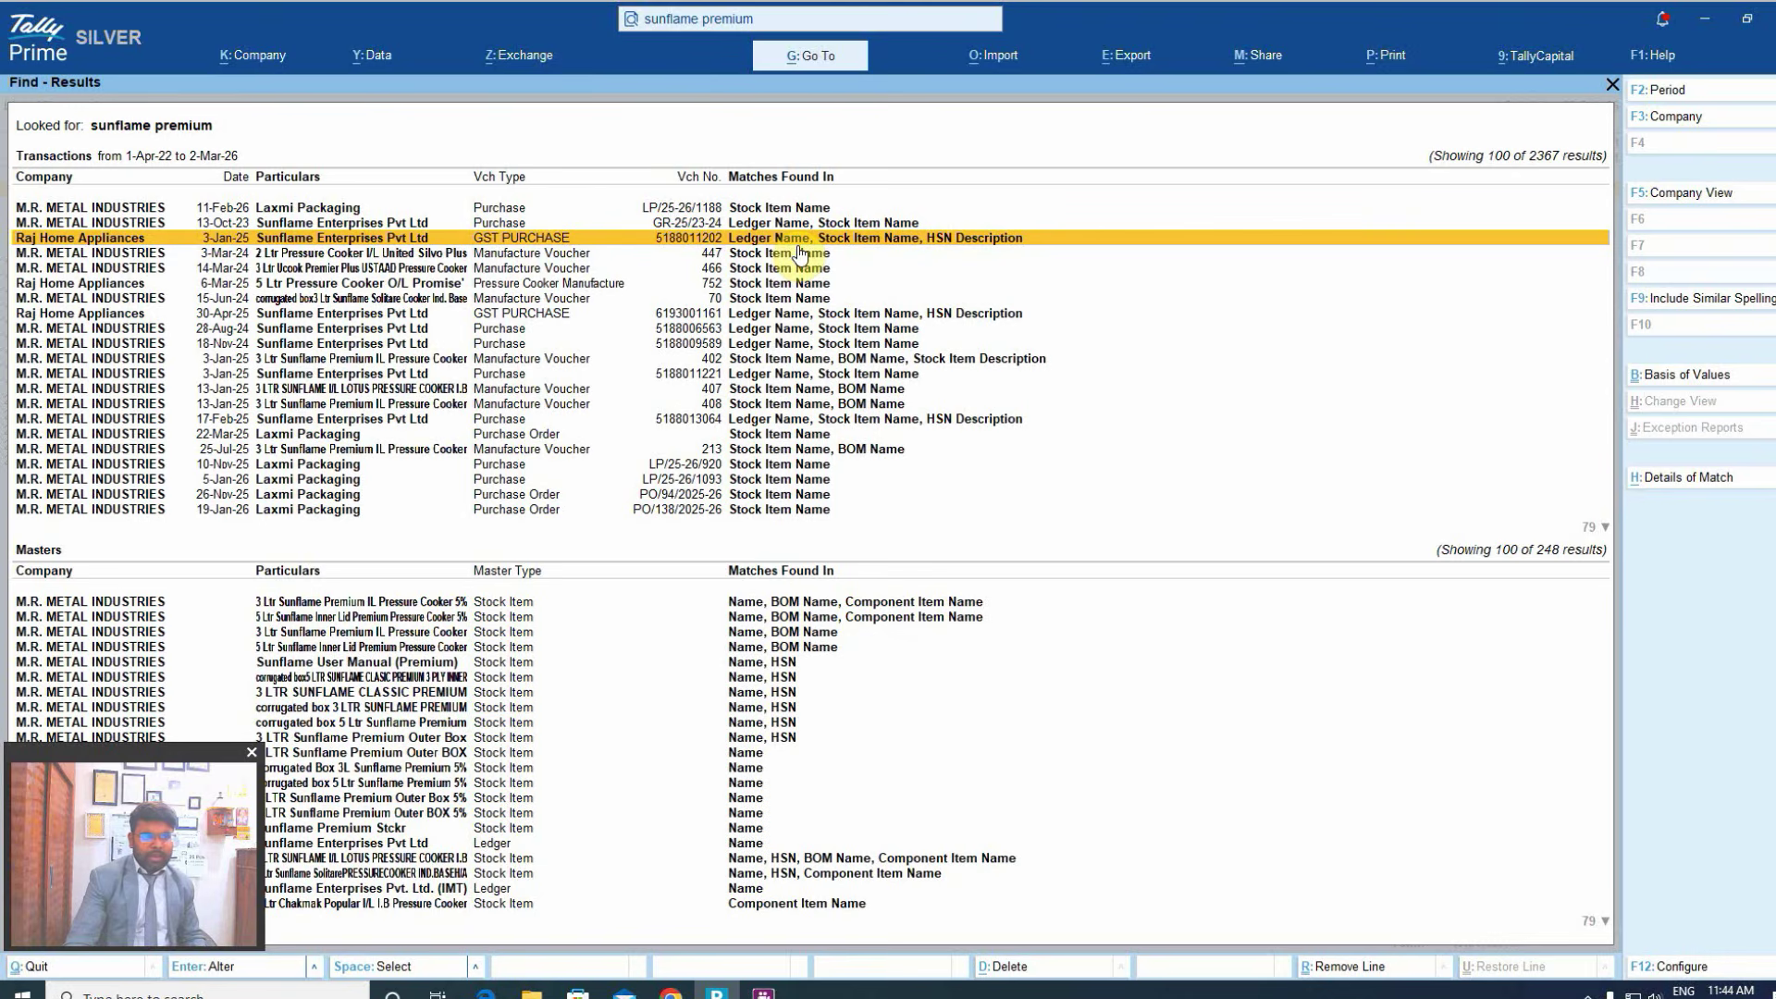
{"action": "left_click", "coordinate": [115, 225]}
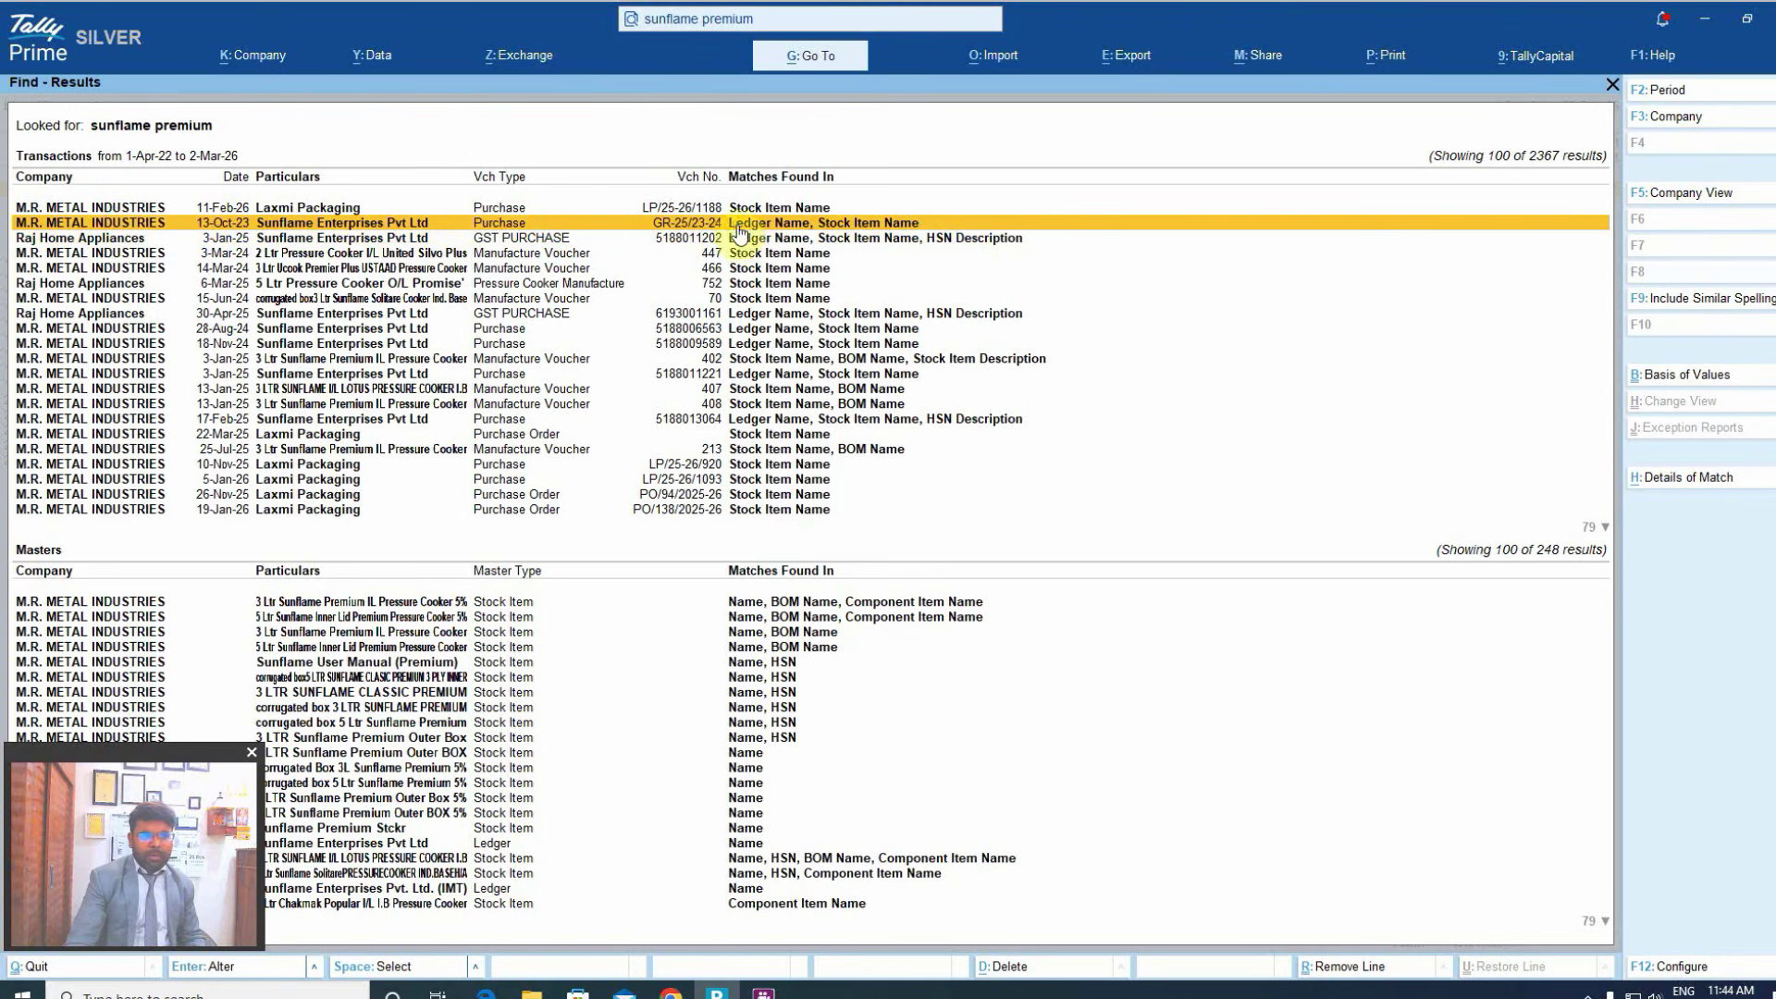
{"action": "key", "text": "Down"}
{"action": "key", "text": "Down"}
{"action": "key", "text": "Down"}
{"action": "key", "text": "Down"}
{"action": "key", "text": "Down"}
{"action": "key", "text": "Down"}
{"action": "key", "text": "Down"}
{"action": "key", "text": "Down"}
{"action": "key", "text": "Down"}
{"action": "key", "text": "Down"}
{"action": "key", "text": "Down"}
{"action": "key", "text": "Down"}
{"action": "key", "text": "Down"}
{"action": "key", "text": "Down"}
{"action": "key", "text": "Down"}
{"action": "key", "text": "Down"}
{"action": "key", "text": "Down"}
{"action": "key", "text": "Down"}
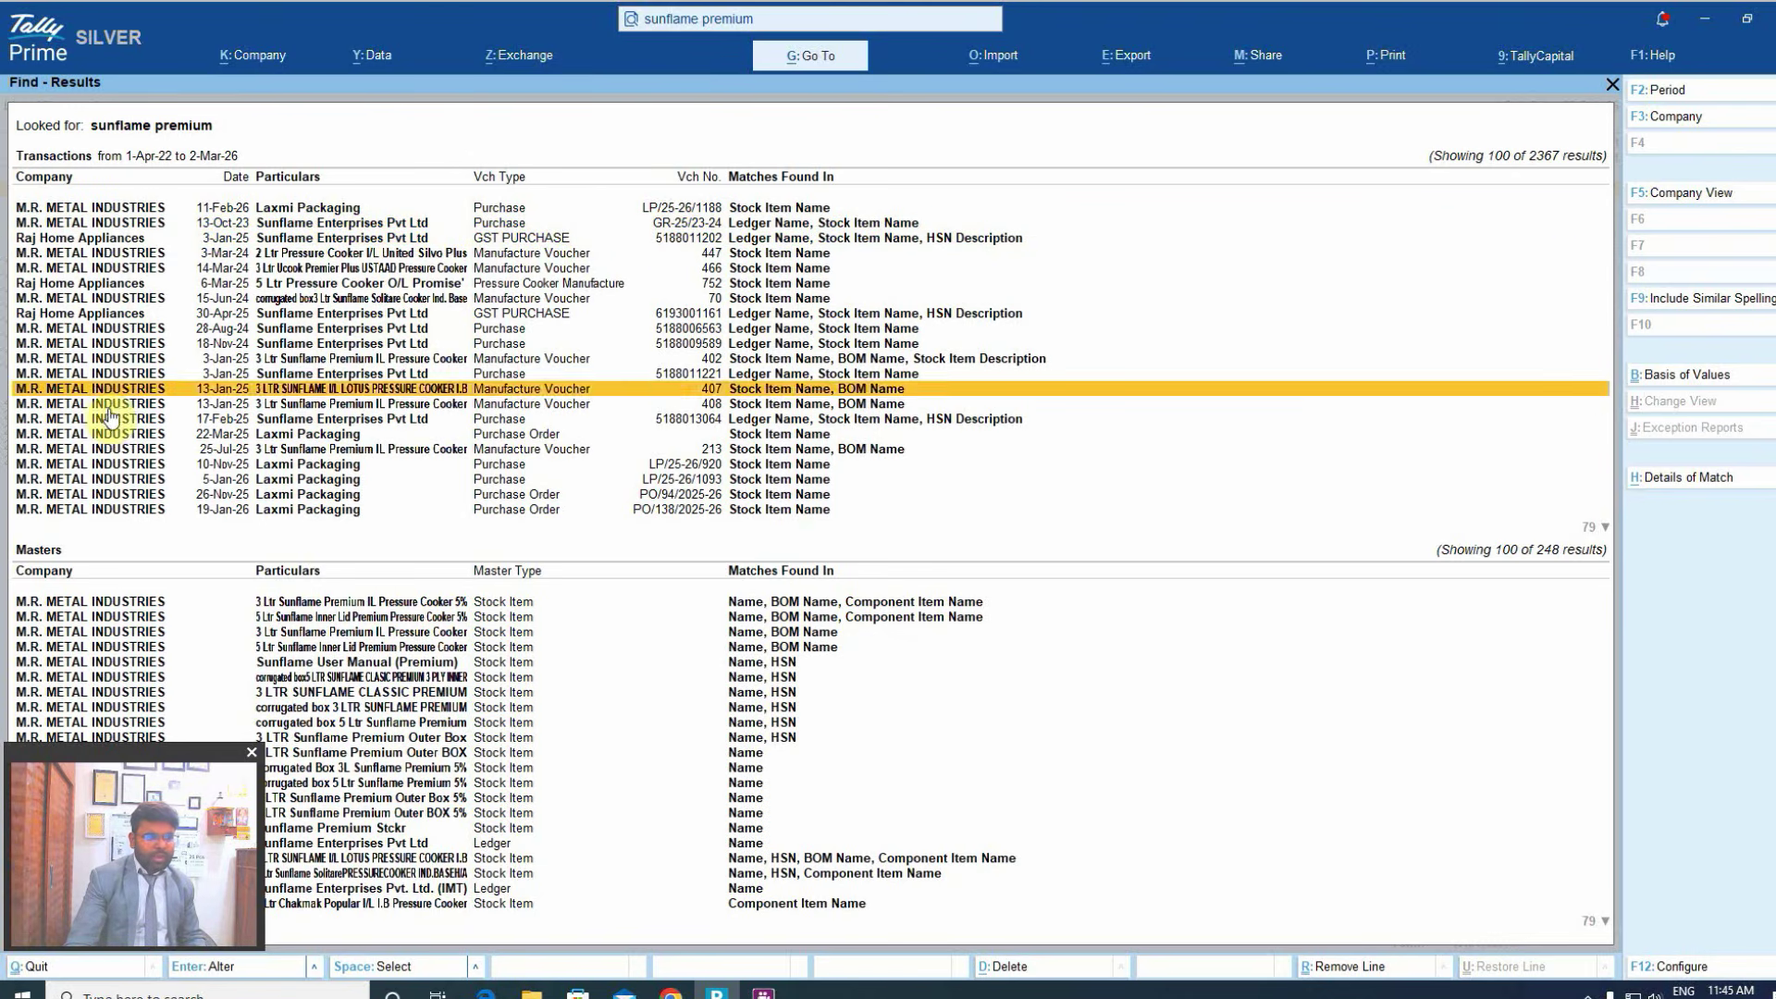
{"action": "key", "text": "Down"}
{"action": "key", "text": "Down"}
{"action": "key", "text": "Down"}
{"action": "key", "text": "Down"}
{"action": "key", "text": "Down"}
{"action": "key", "text": "Down"}
{"action": "key", "text": "Down"}
{"action": "key", "text": "Down"}
{"action": "key", "text": "Down"}
{"action": "key", "text": "Down"}
{"action": "key", "text": "Down"}
{"action": "key", "text": "Down"}
{"action": "key", "text": "Down"}
{"action": "key", "text": "Down"}
{"action": "key", "text": "Down"}
{"action": "key", "text": "Down"}
{"action": "key", "text": "Down"}
{"action": "key", "text": "Down"}
{"action": "key", "text": "Down"}
{"action": "key", "text": "Down"}
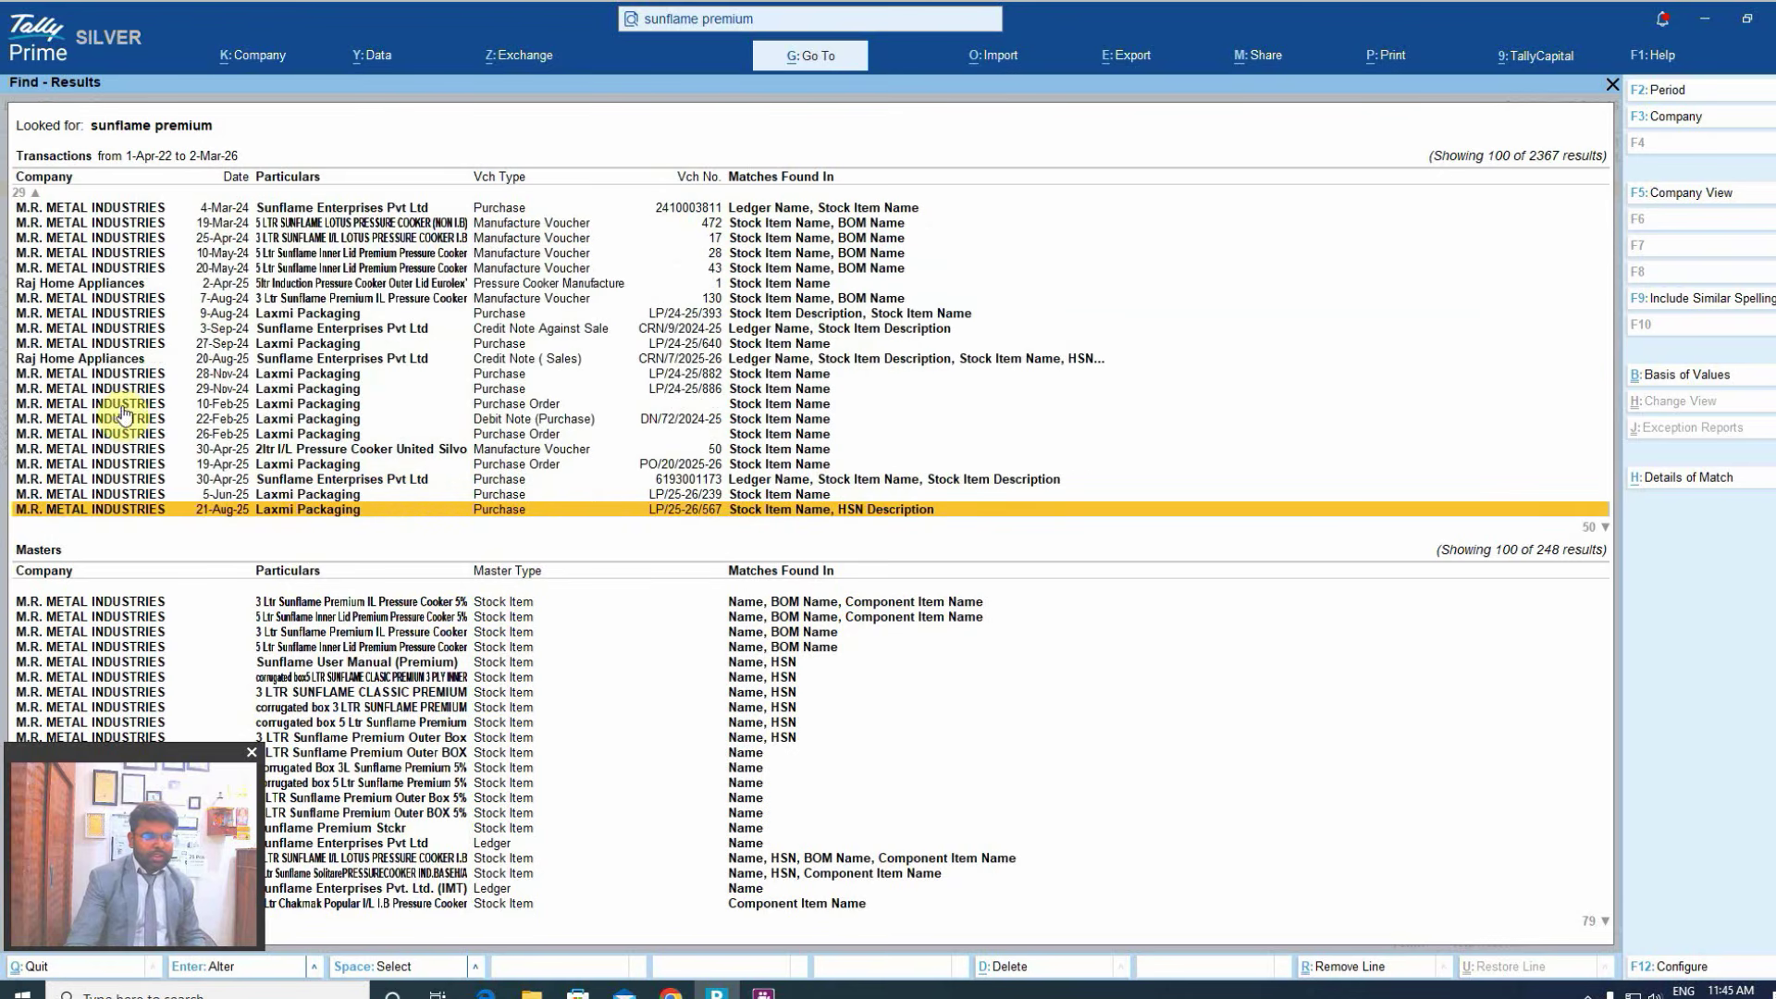
- Close the sunflame premium search results and the tax invoice voucher register, returning to the Gateway of Tally
{"action": "left_click", "coordinate": [119, 359]}
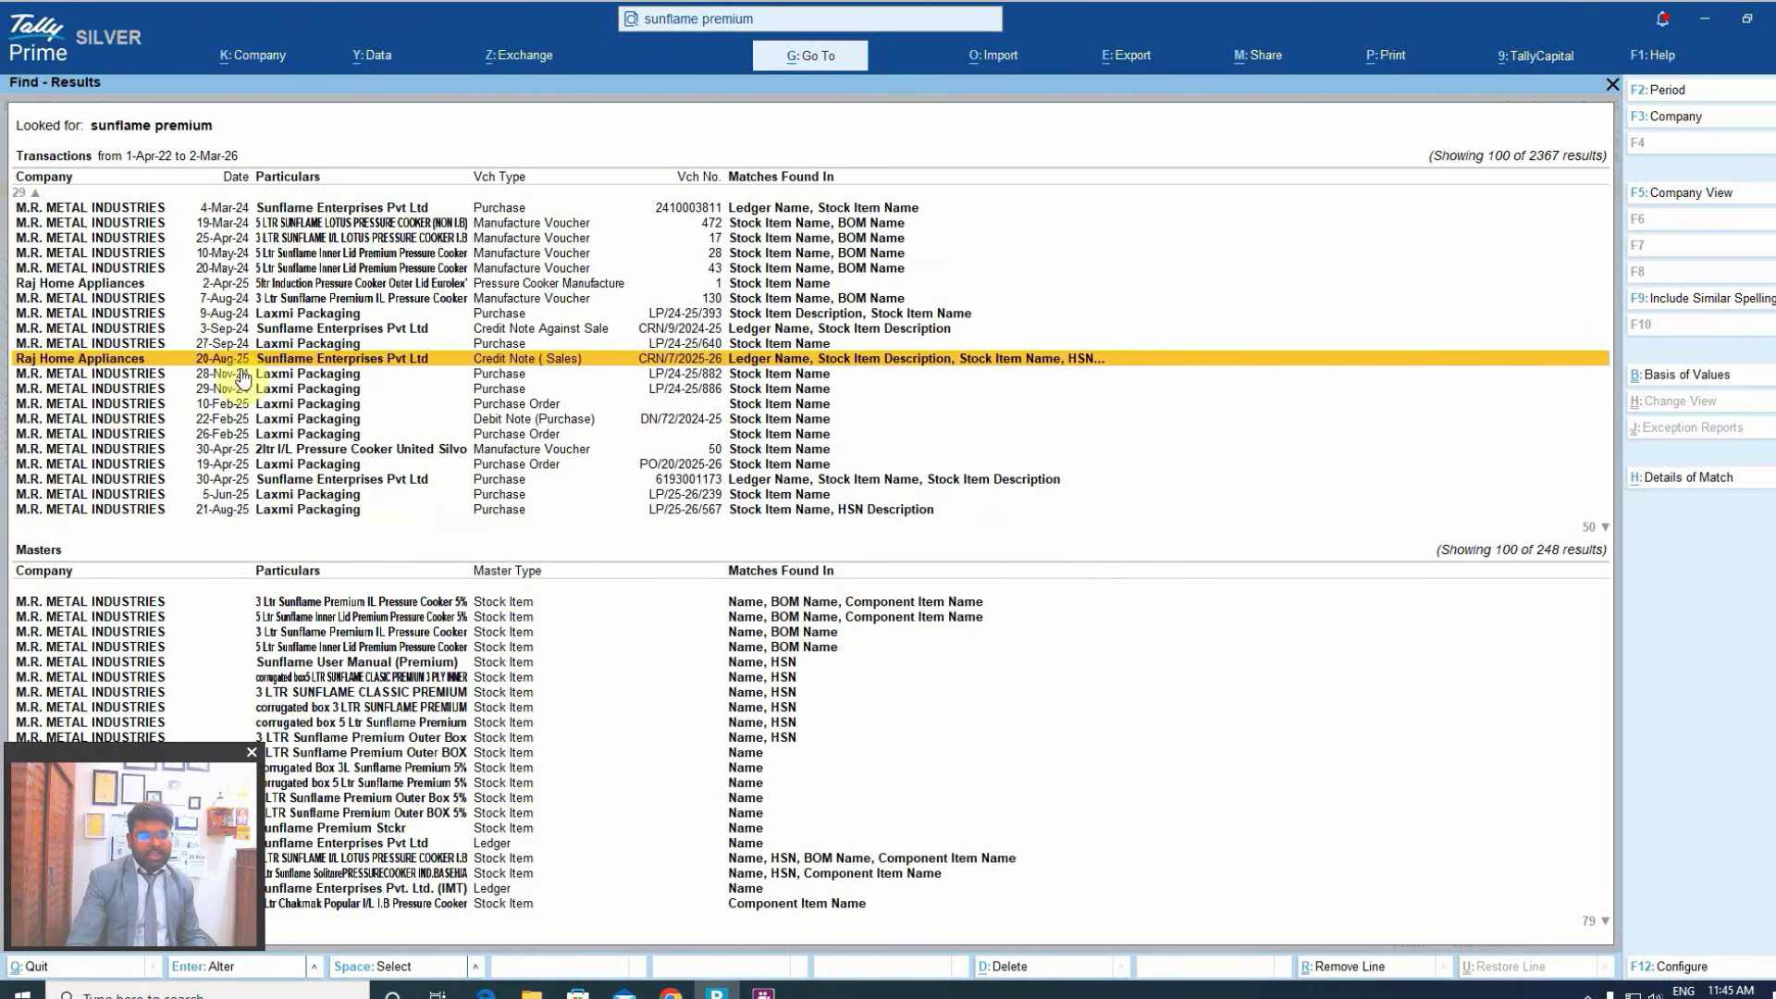
{"action": "key", "text": "Escape"}
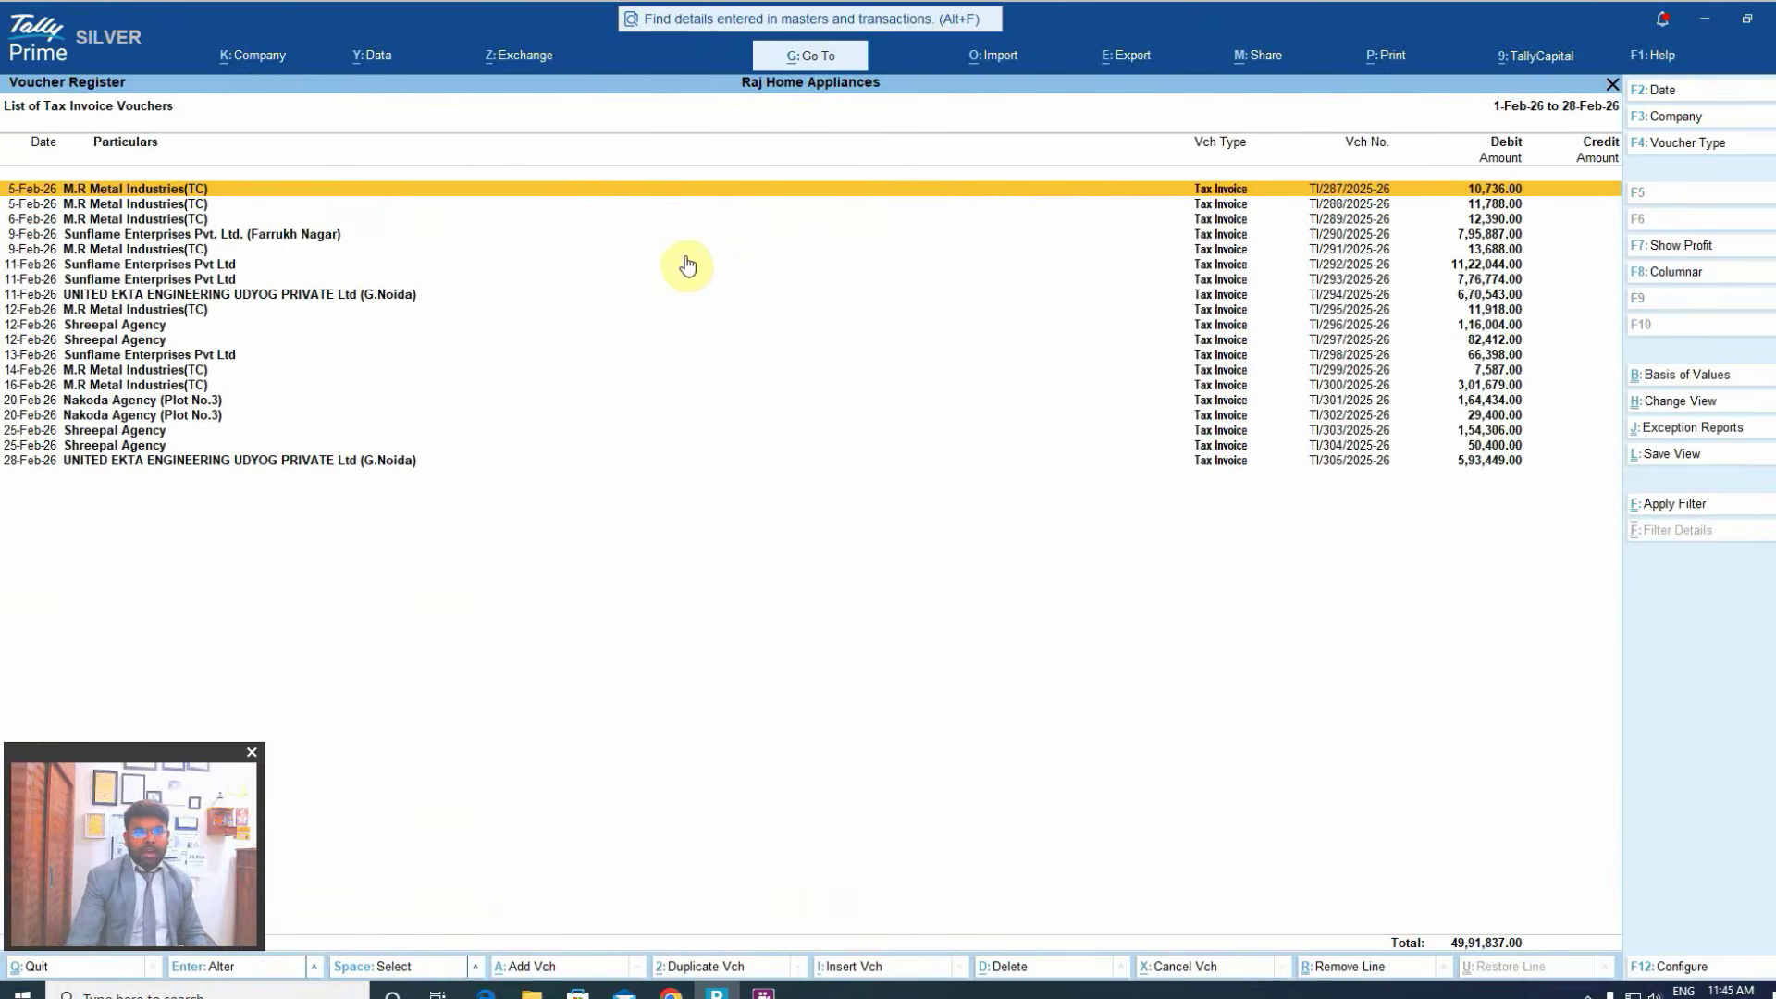
{"action": "key", "text": "Escape"}
{"action": "key", "text": "Escape"}
{"action": "key", "text": "Escape"}
{"action": "key", "text": "Escape"}
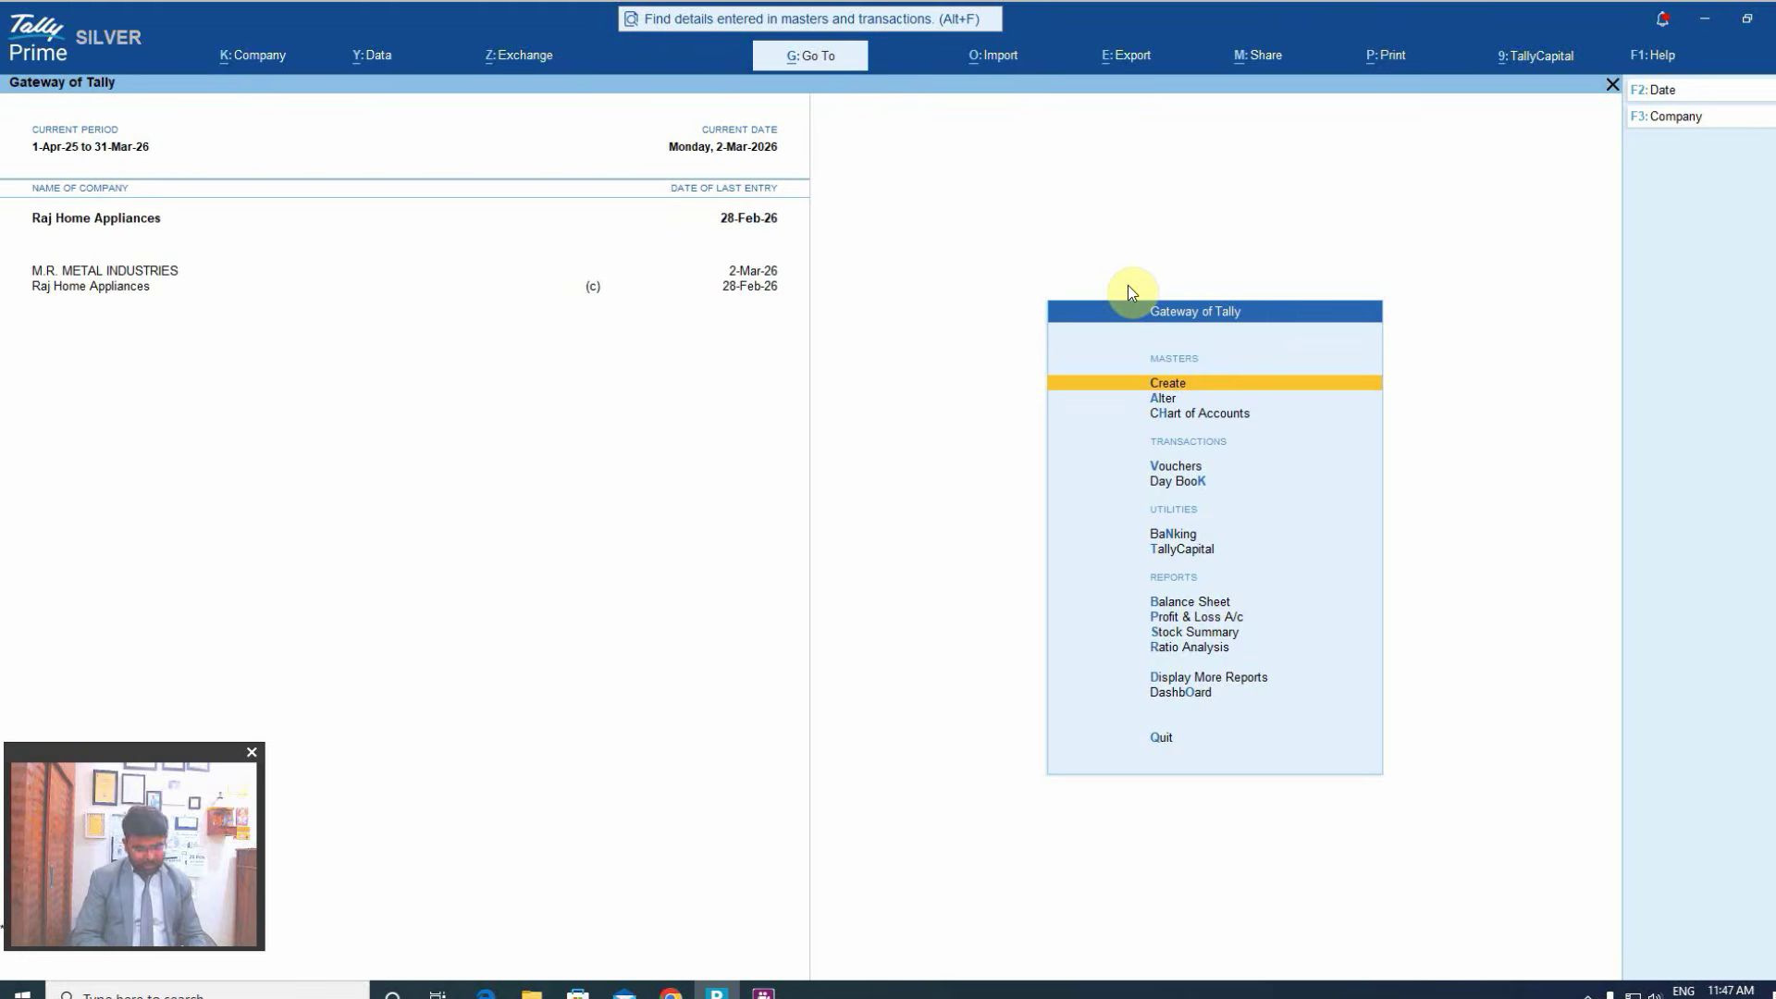
- Open the balance sheet of Raj Home Appliances and drill down into its Current Assets group
{"action": "key", "text": "b"}
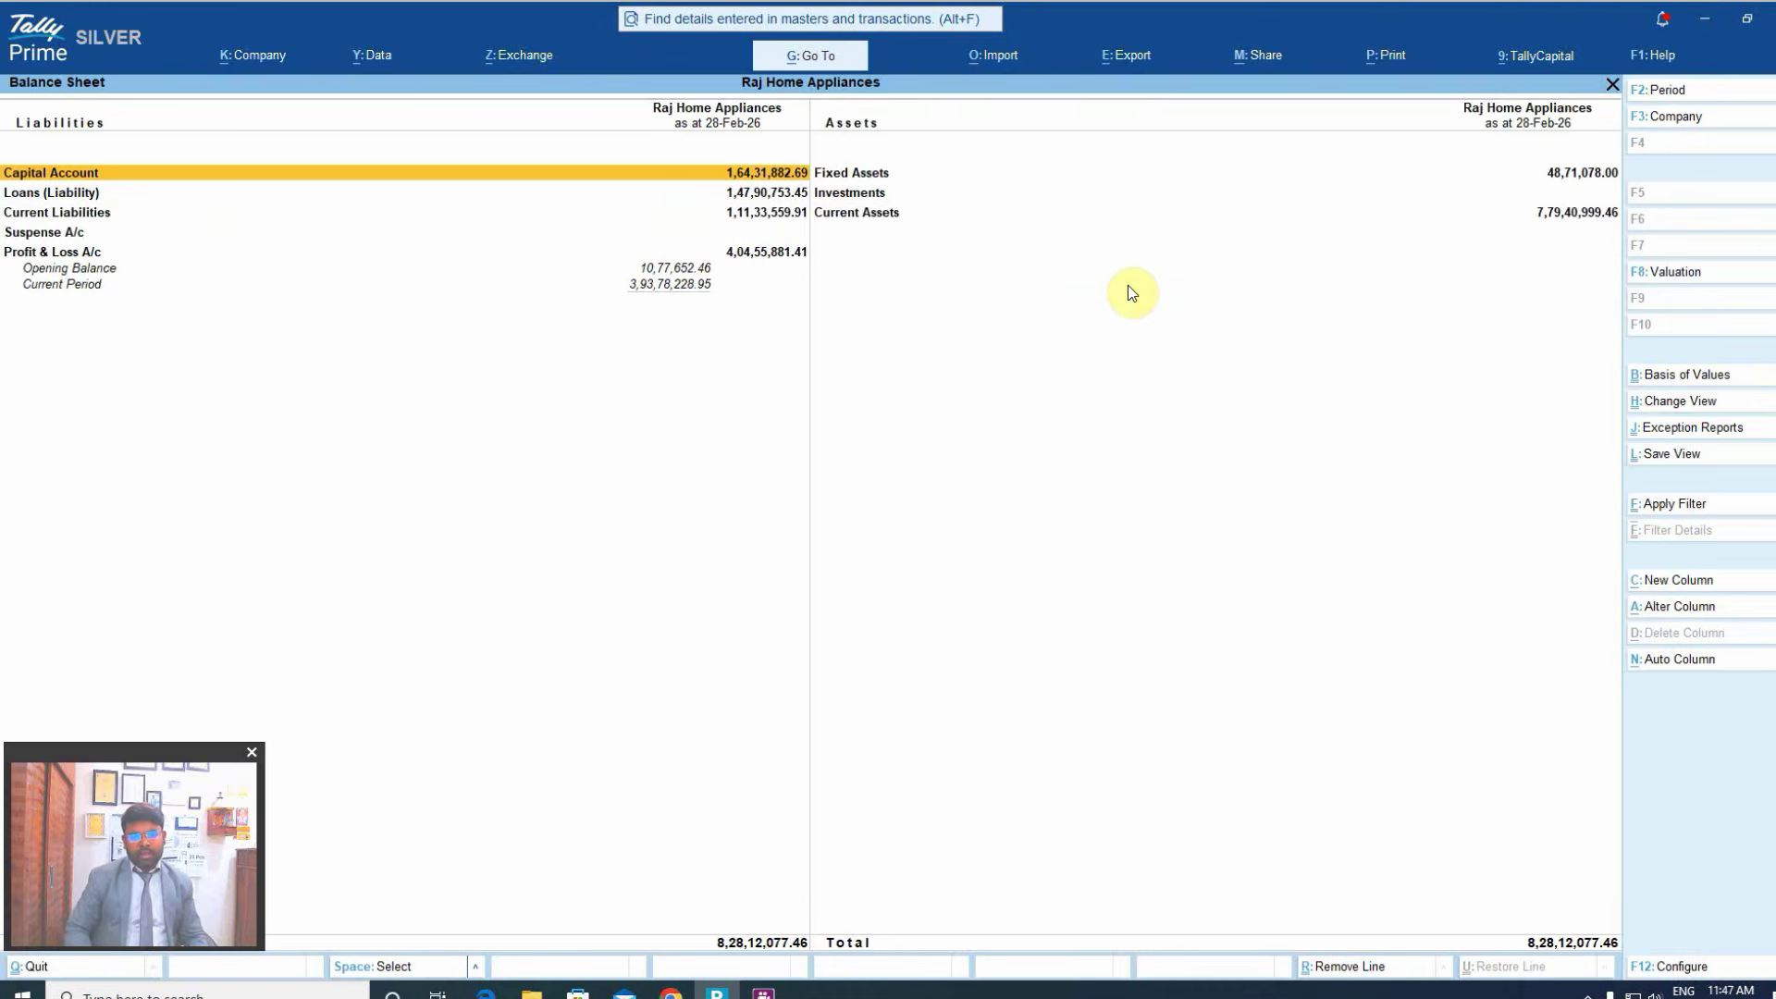
{"action": "key", "text": "Down"}
{"action": "key", "text": "Down"}
{"action": "key", "text": "Return"}
- Drill through Cash-in-hand to the Cash ledger's February vouchers and set their period to 1-Apr-25 to 28-Feb-26
{"action": "key", "text": "Down"}
{"action": "key", "text": "Down"}
{"action": "key", "text": "Down"}
{"action": "key", "text": "Down"}
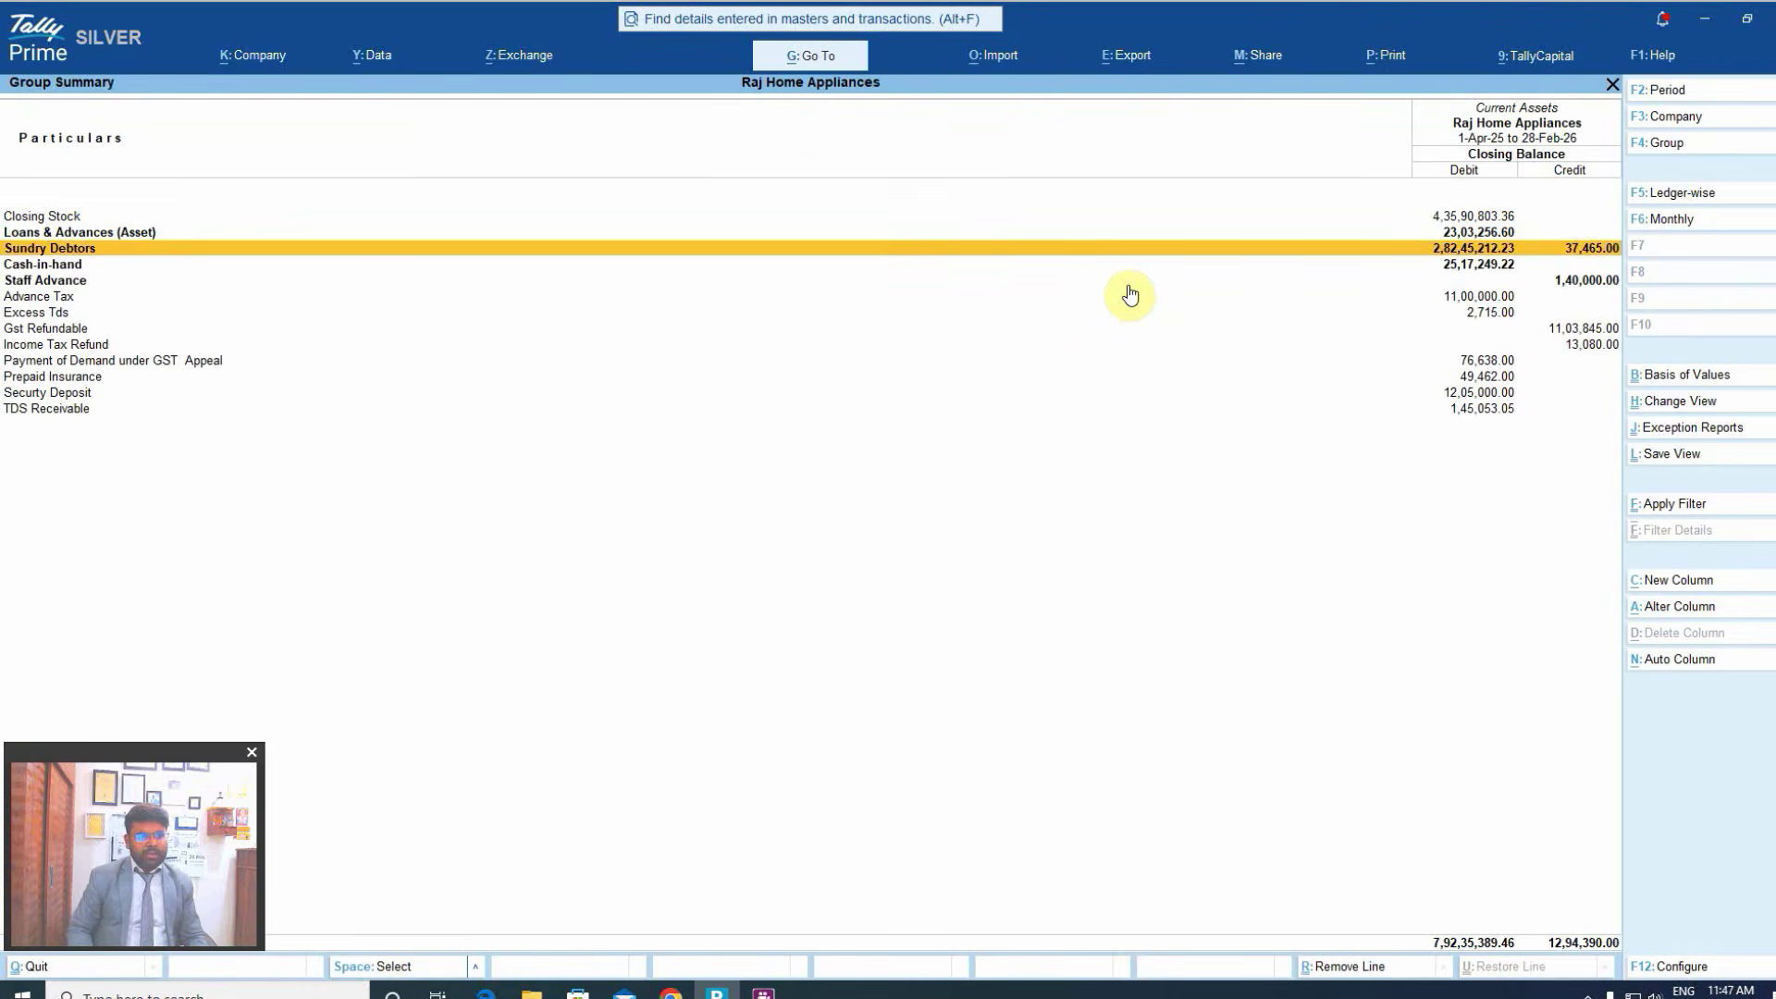
{"action": "key", "text": "Up"}
{"action": "key", "text": "Return"}
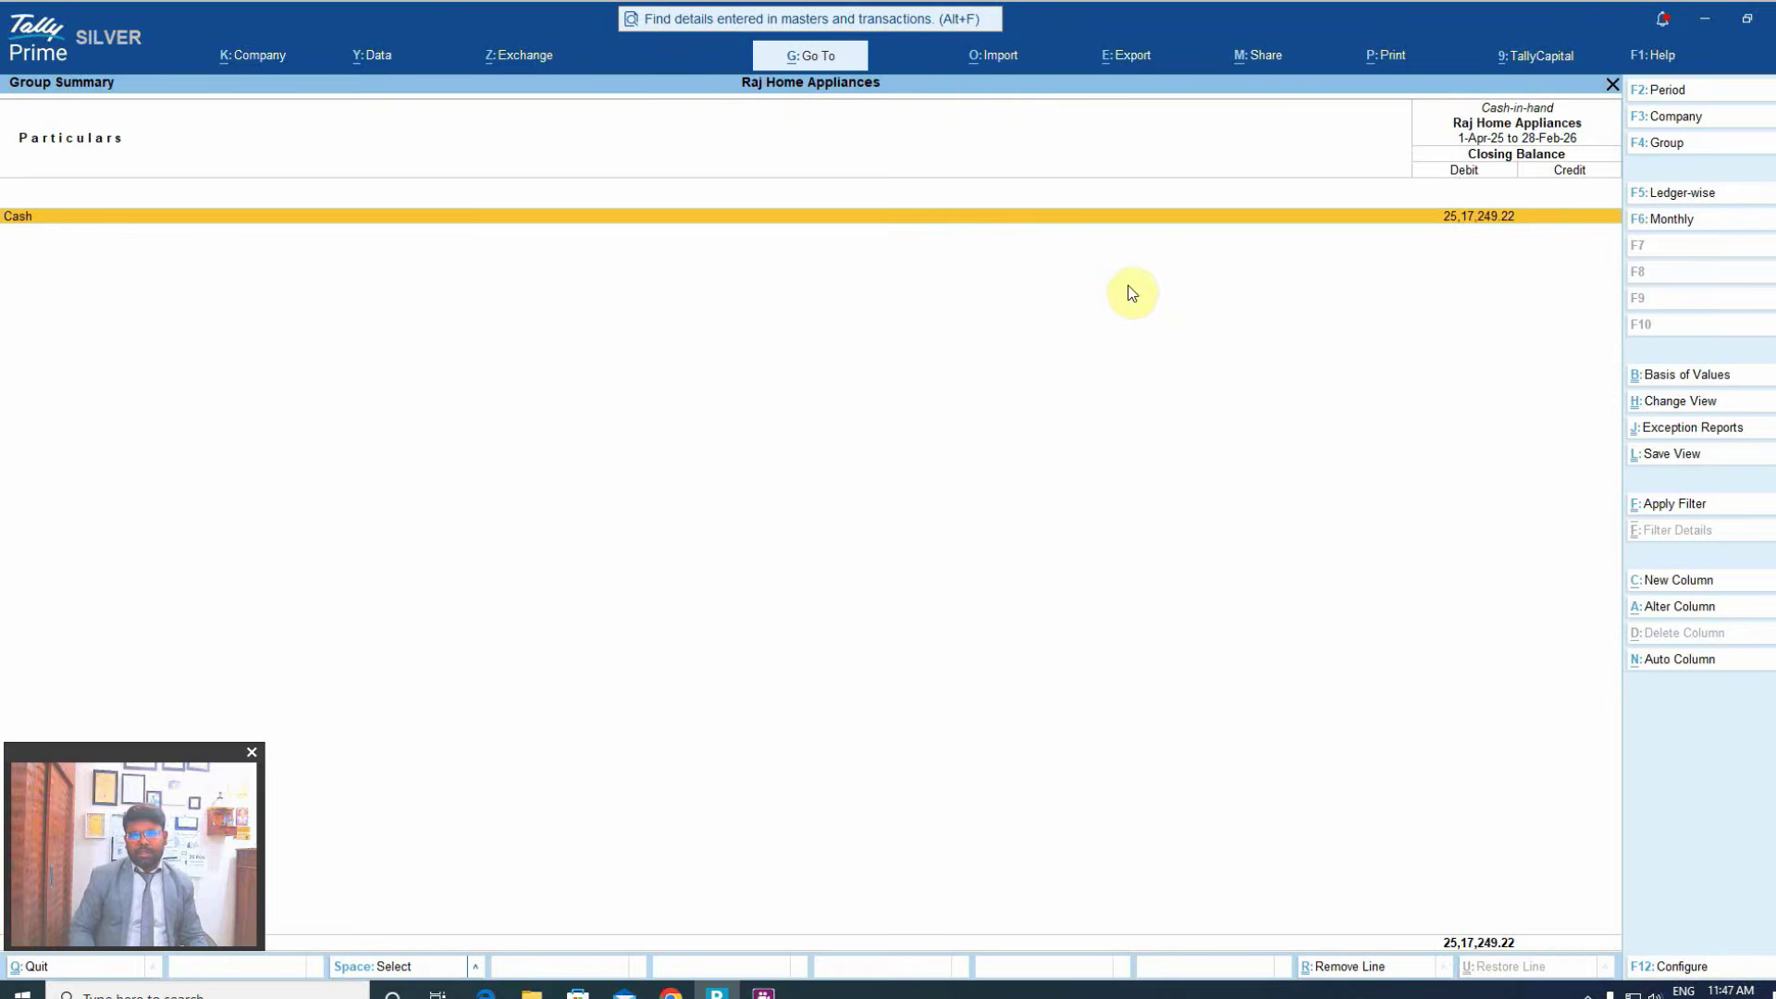
{"action": "key", "text": "Return"}
{"action": "key", "text": "Return"}
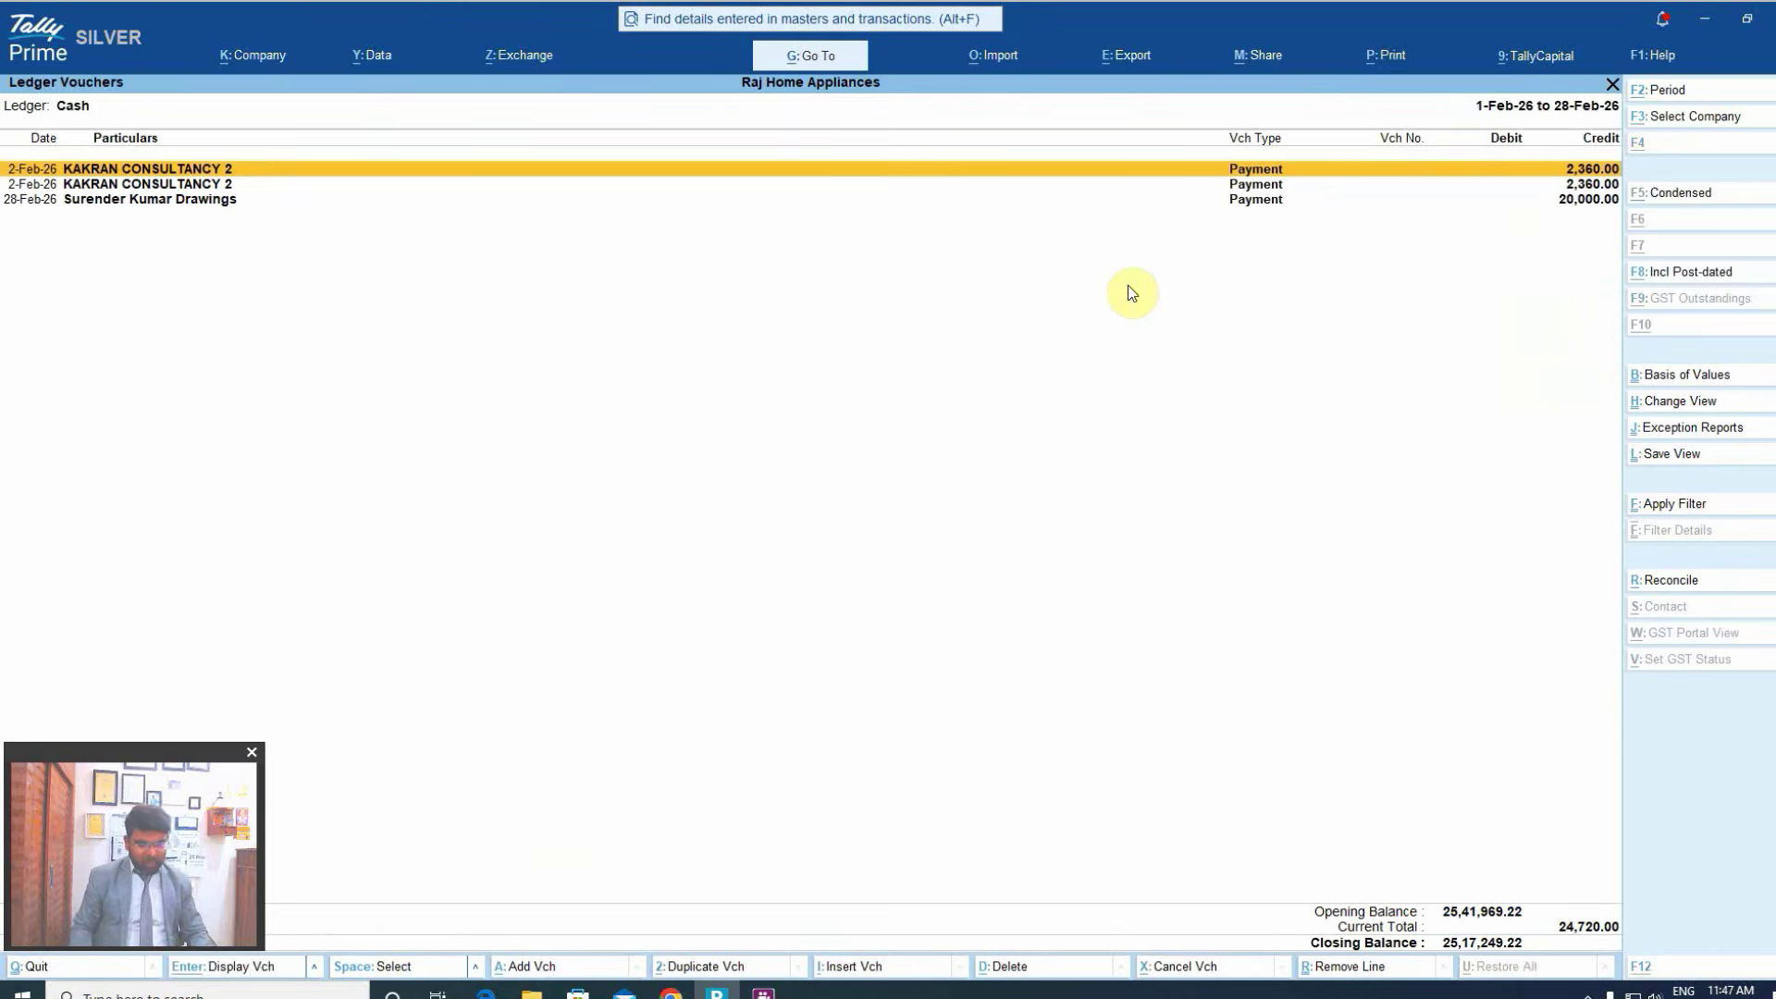
{"action": "key", "text": "alt+F2"}
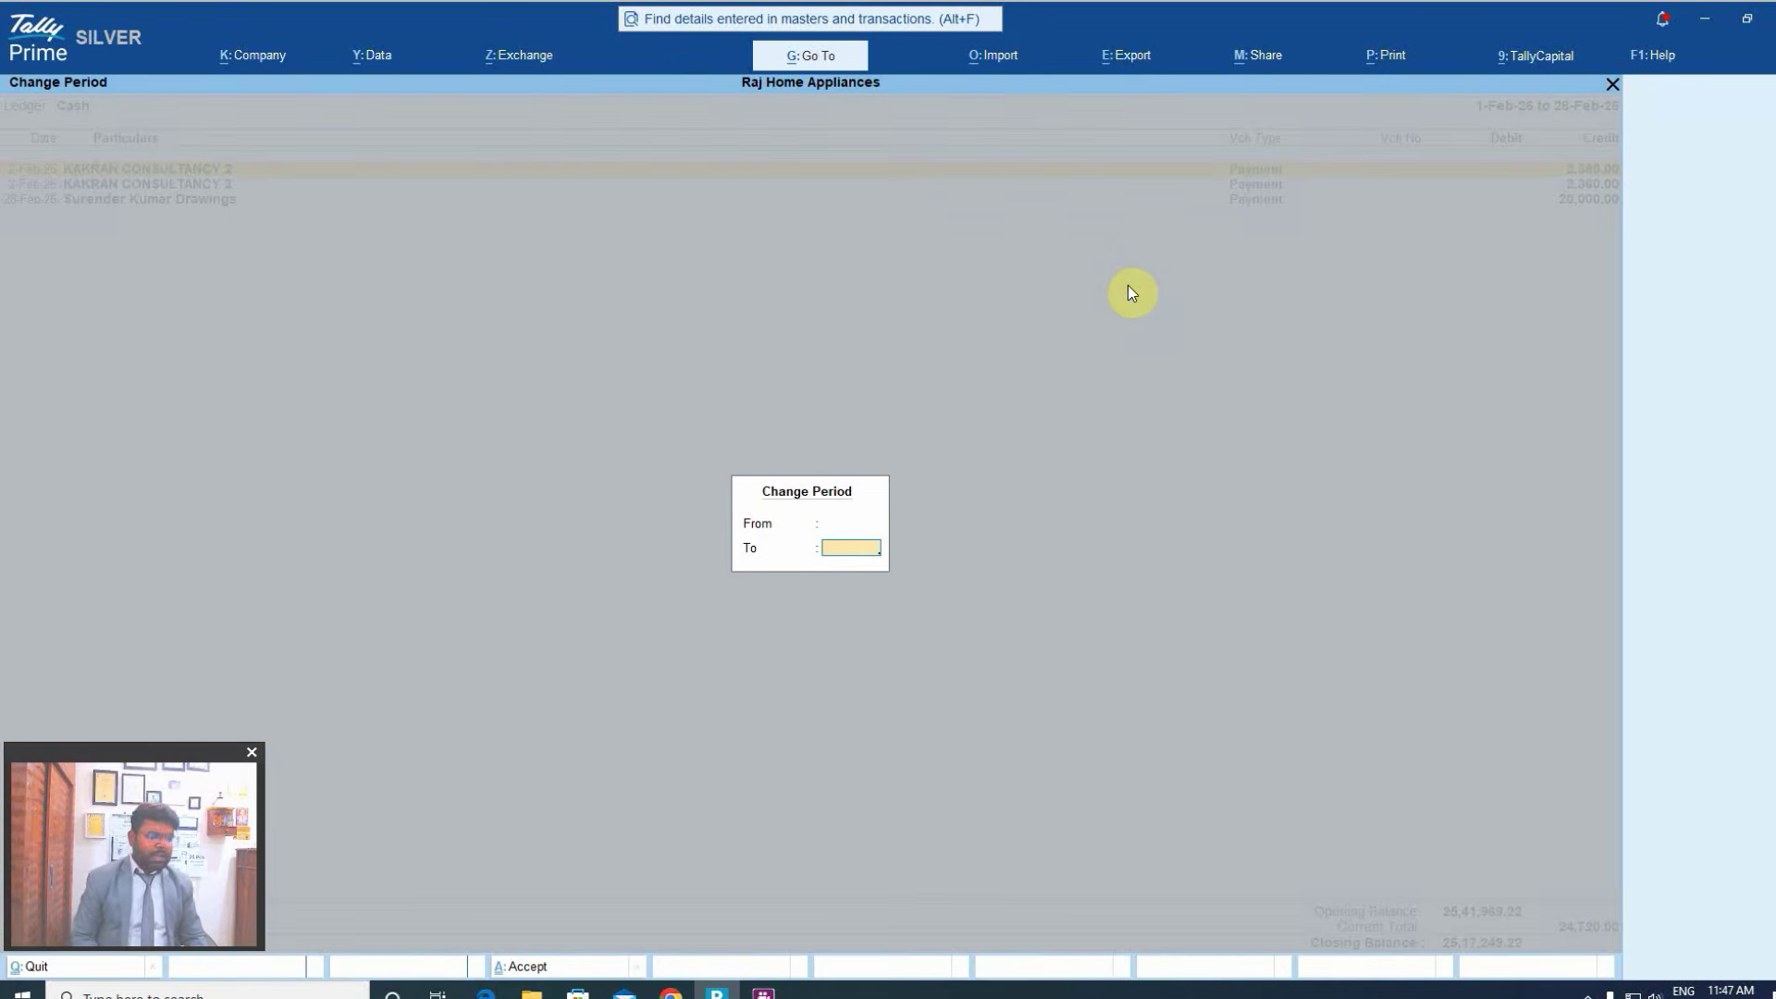
{"action": "key", "text": "Return"}
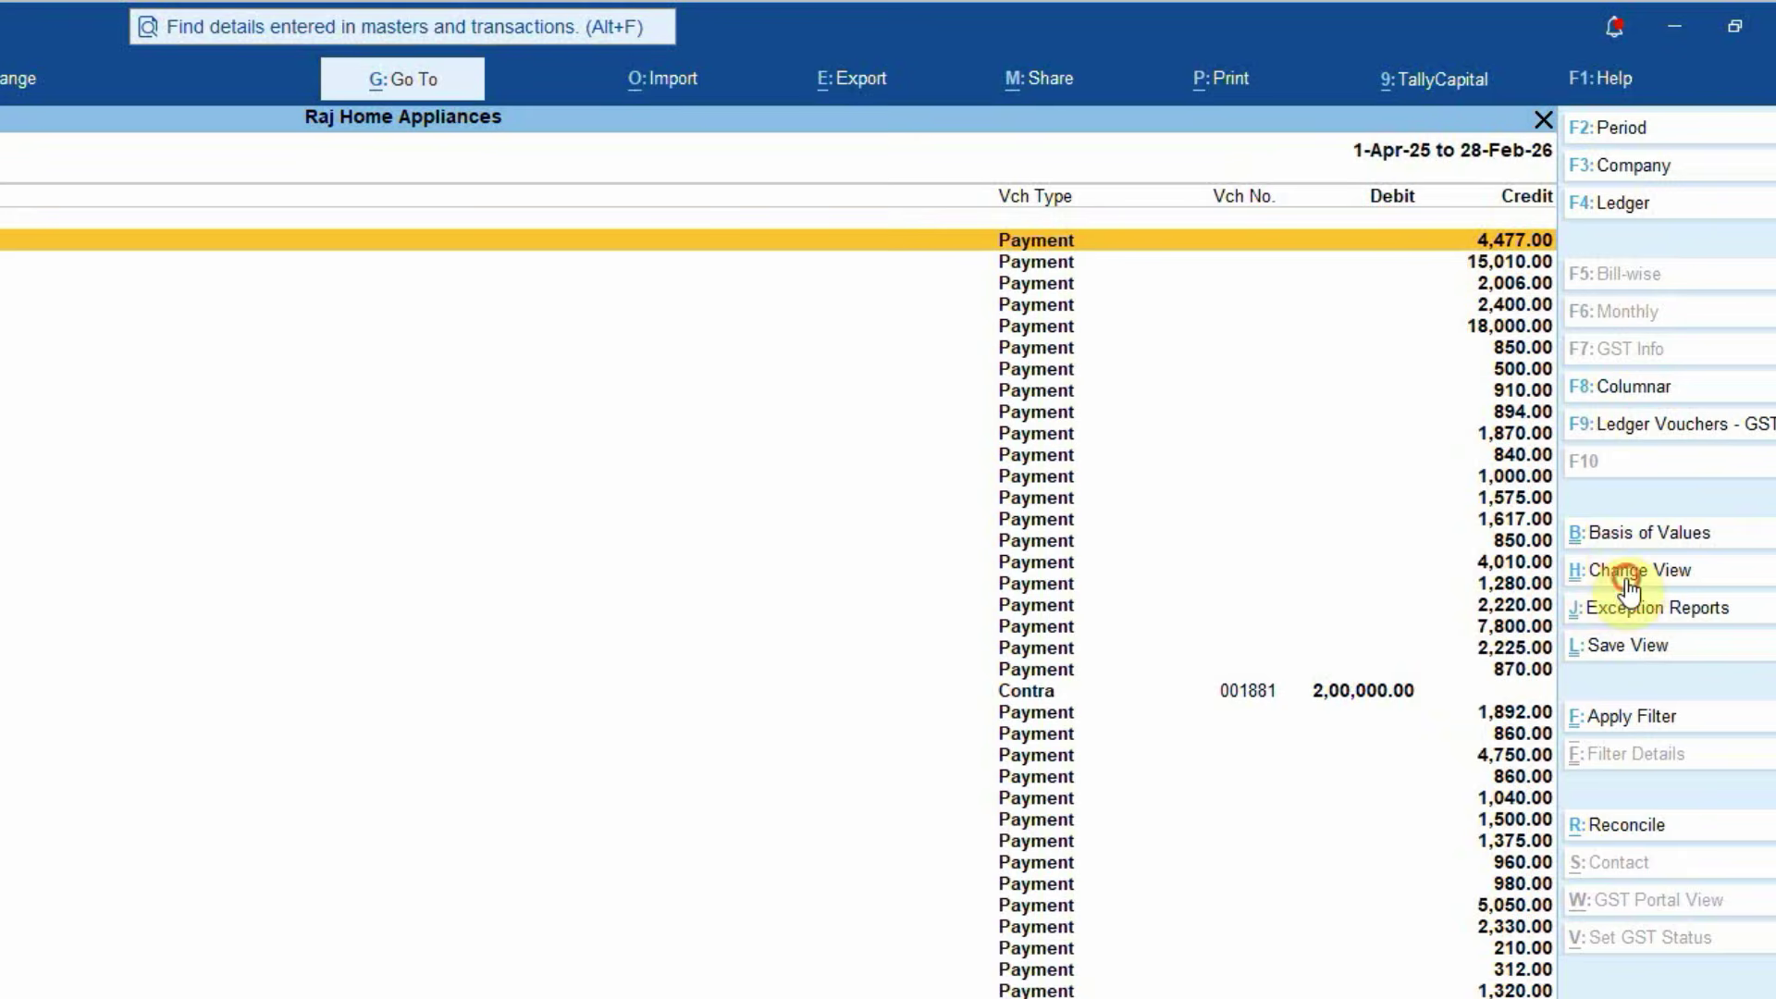
- Change the view of the Cash ledger vouchers to Daily Breakup
{"action": "left_click", "coordinate": [1661, 402]}
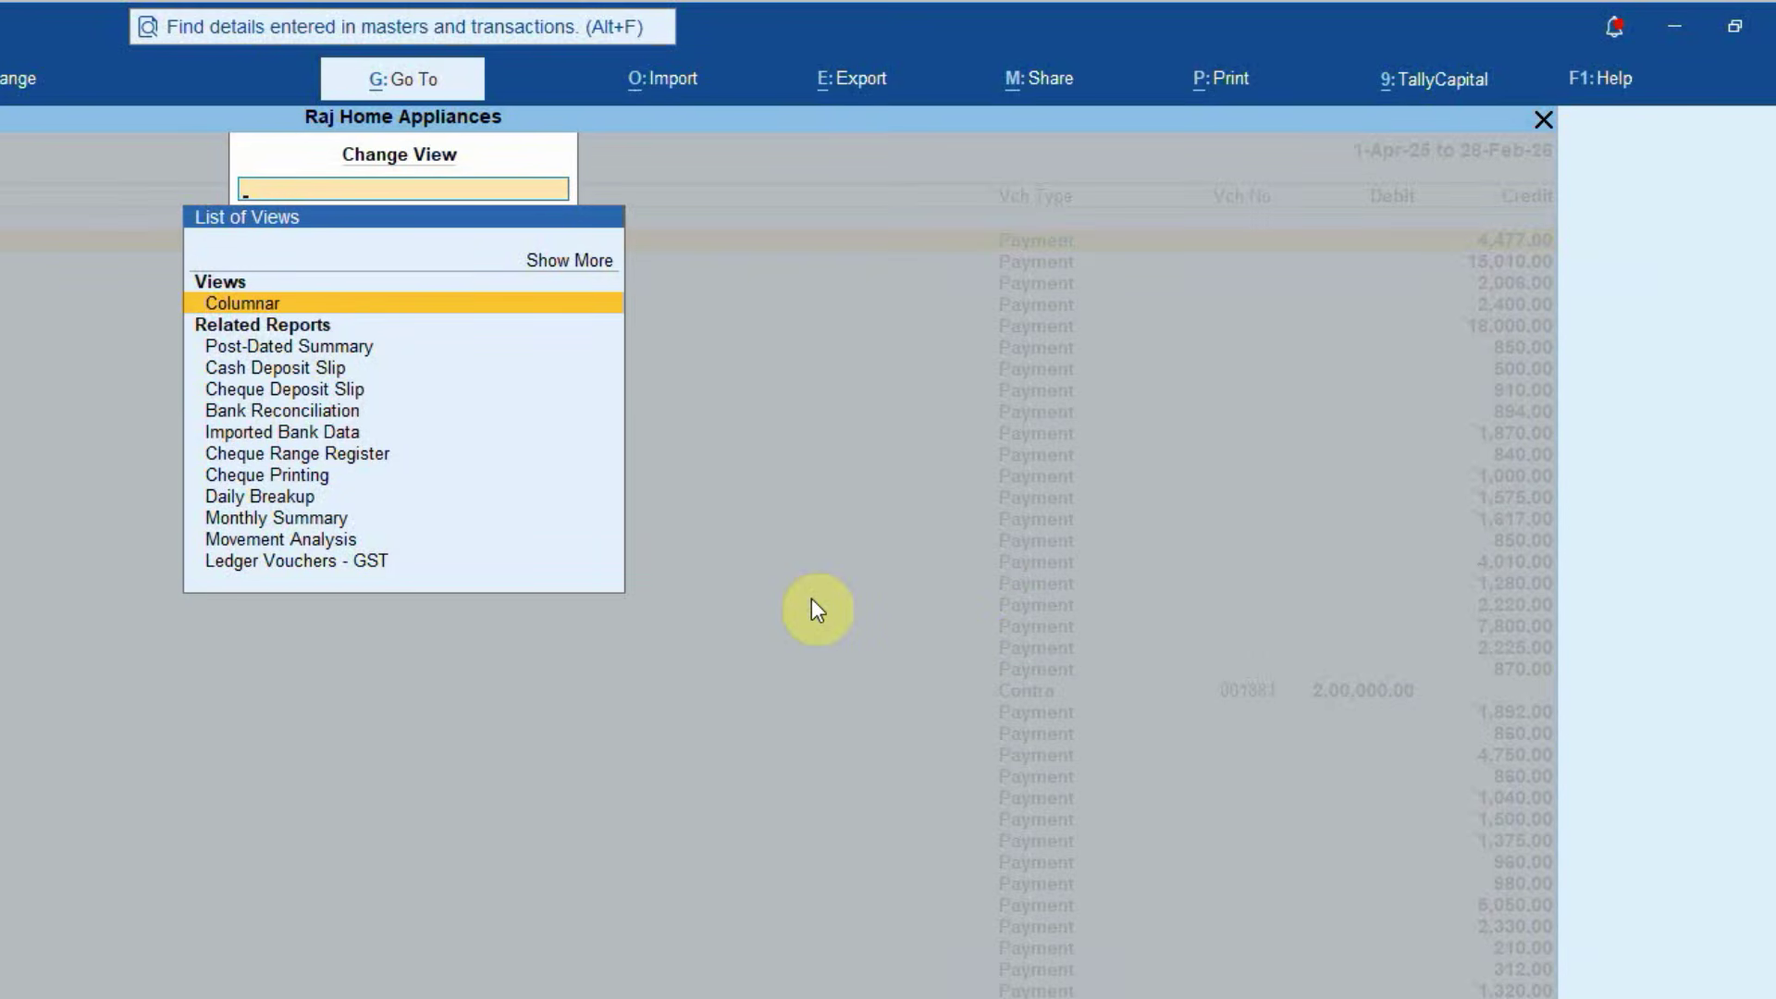
{"action": "key", "text": "Down"}
{"action": "key", "text": "Down"}
{"action": "key", "text": "Down"}
{"action": "key", "text": "Down"}
{"action": "key", "text": "Down"}
{"action": "key", "text": "Down"}
{"action": "key", "text": "Down"}
{"action": "key", "text": "Down"}
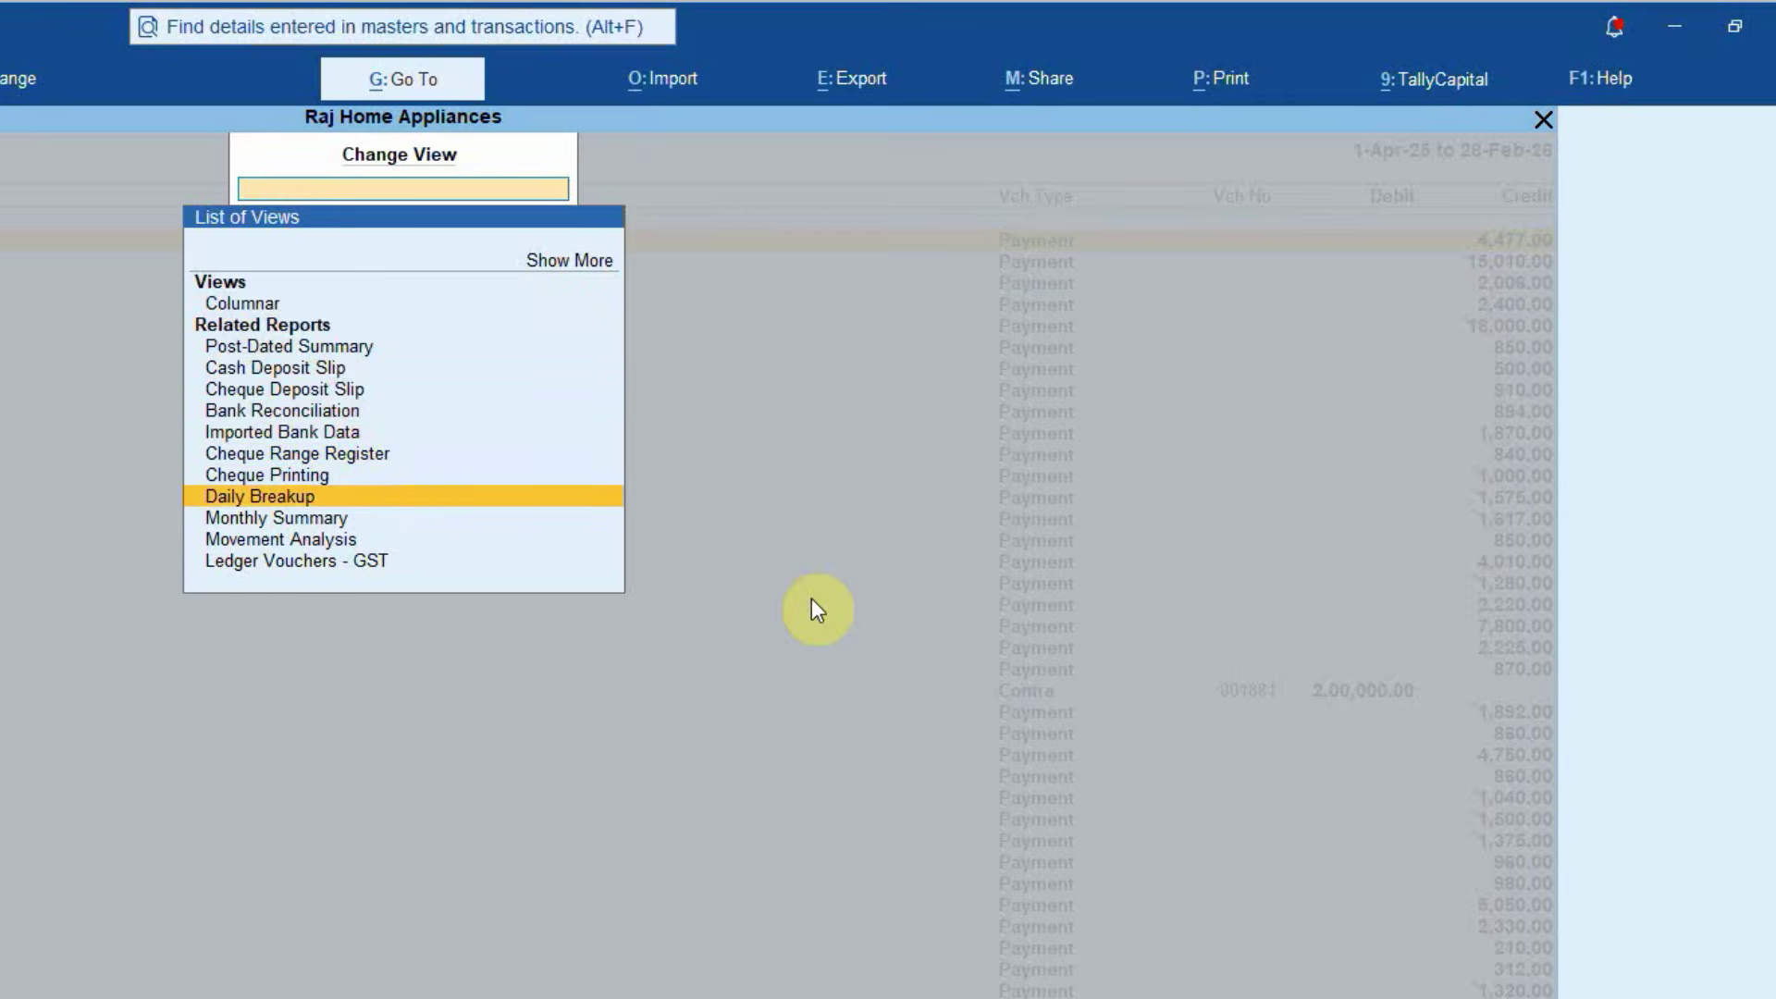
{"action": "key", "text": "Return"}
- Look back through the Cash ledger's daily breakup from February to 1-Apr, examining each day's debits, credits and closing balance
{"action": "key", "text": "Up"}
{"action": "key", "text": "Up"}
{"action": "key", "text": "Up"}
{"action": "key", "text": "Up"}
{"action": "key", "text": "Up"}
{"action": "key", "text": "Up"}
{"action": "key", "text": "Up"}
{"action": "key", "text": "Up"}
{"action": "key", "text": "Up"}
{"action": "key", "text": "Up"}
{"action": "key", "text": "Up"}
{"action": "key", "text": "Up"}
{"action": "key", "text": "Up"}
{"action": "key", "text": "Up"}
{"action": "key", "text": "Up"}
{"action": "key", "text": "Up"}
{"action": "key", "text": "Up"}
{"action": "key", "text": "Up"}
{"action": "key", "text": "Up"}
{"action": "key", "text": "Up"}
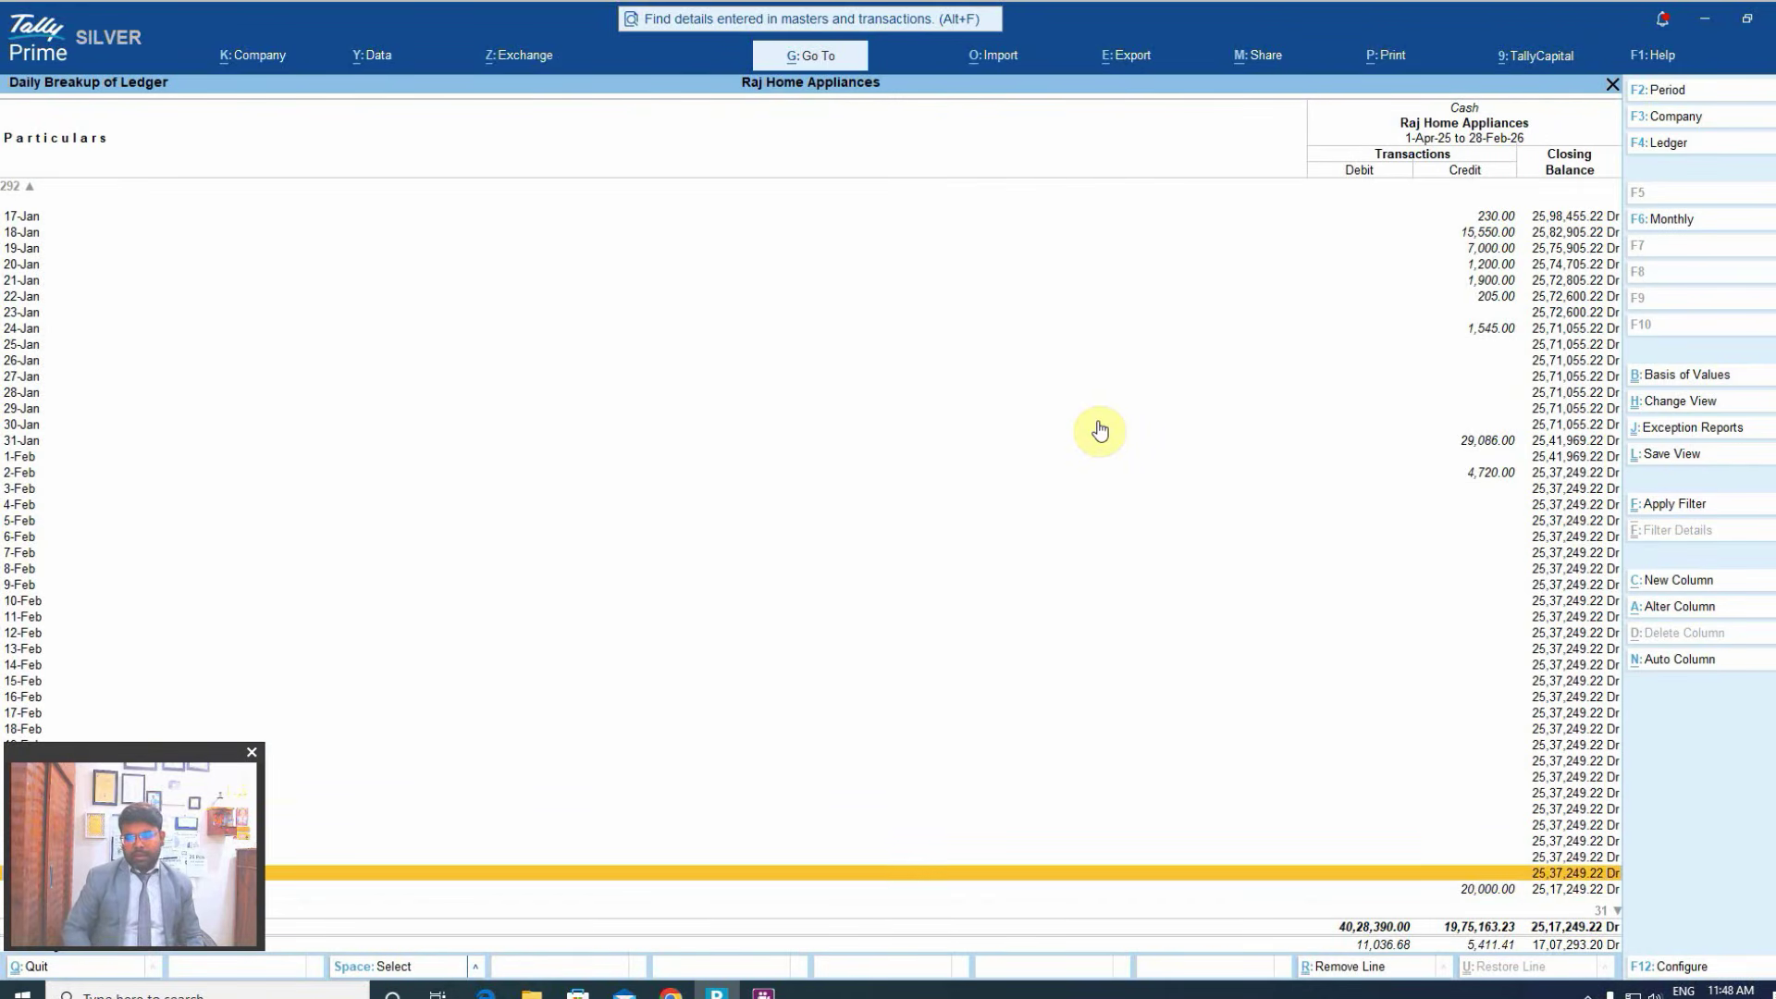
{"action": "key", "text": "Up"}
{"action": "key", "text": "Up"}
{"action": "key", "text": "Up"}
{"action": "key", "text": "Up"}
{"action": "key", "text": "Up"}
{"action": "key", "text": "Up"}
{"action": "key", "text": "Up"}
{"action": "key", "text": "Up"}
{"action": "key", "text": "Up"}
{"action": "key", "text": "Up"}
{"action": "key", "text": "Up"}
{"action": "key", "text": "Up"}
{"action": "key", "text": "Up"}
{"action": "key", "text": "Up"}
{"action": "key", "text": "Up"}
{"action": "key", "text": "Up"}
{"action": "key", "text": "Up"}
{"action": "key", "text": "Up"}
{"action": "key", "text": "Up"}
{"action": "key", "text": "Up"}
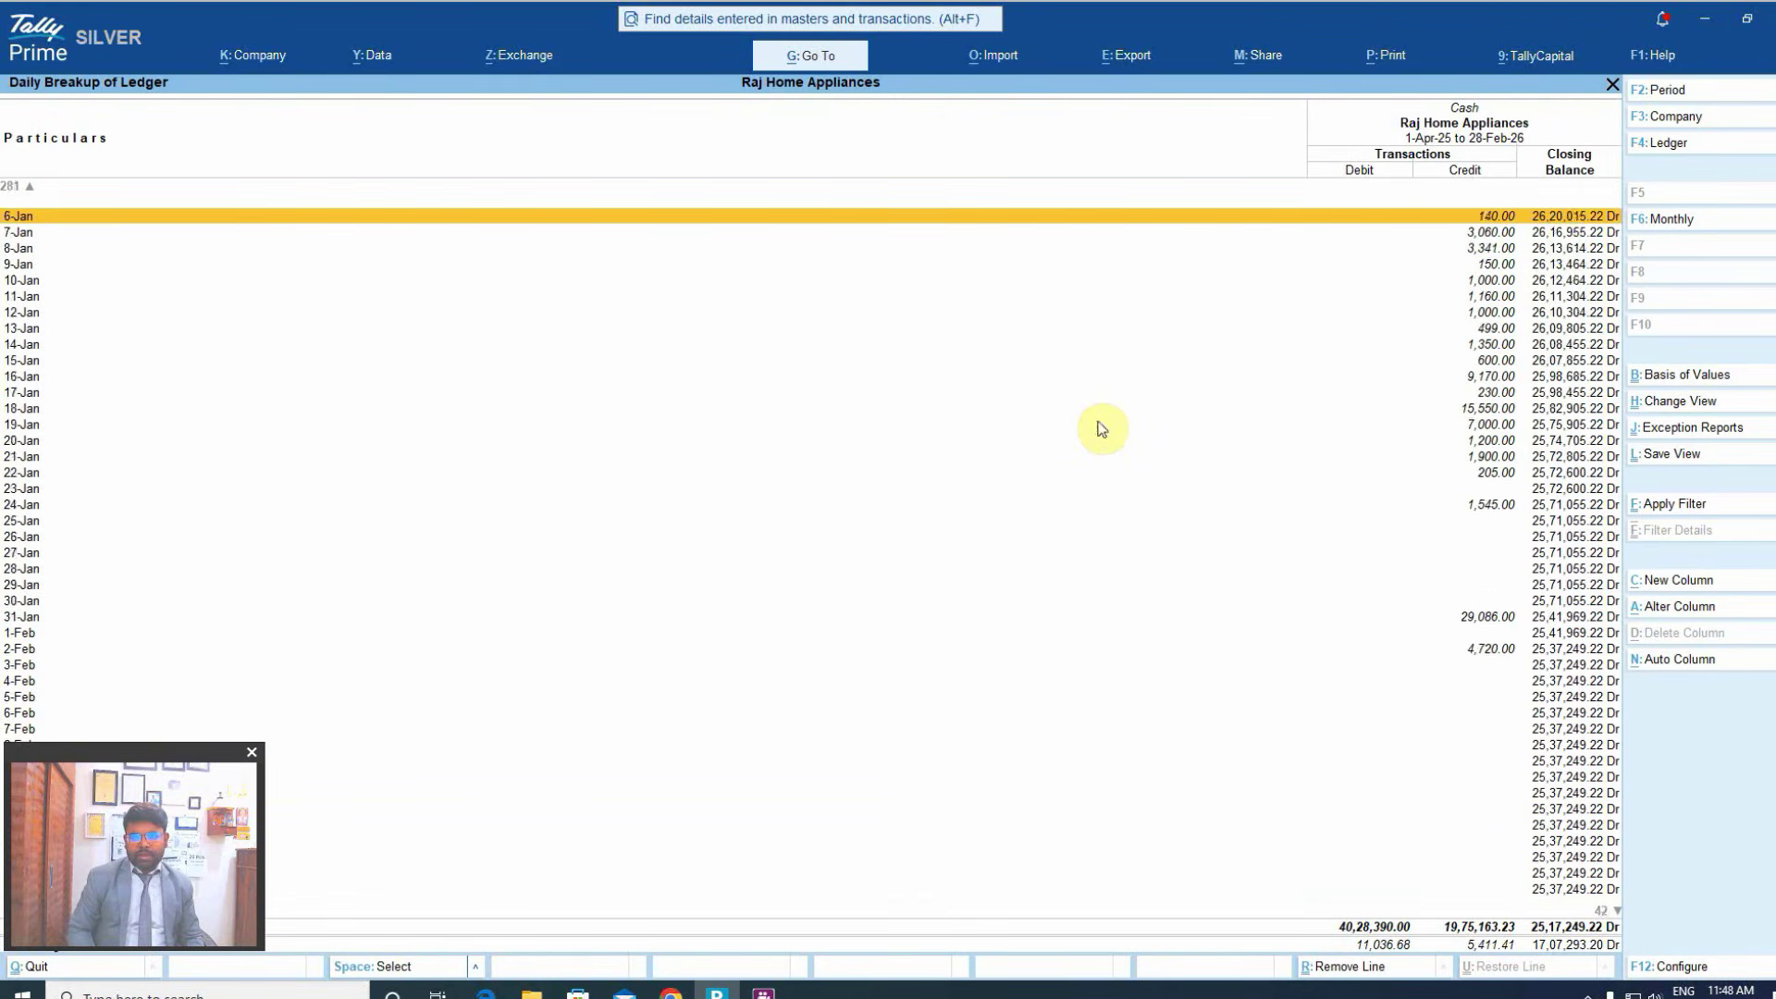
{"action": "key", "text": "Up"}
{"action": "key", "text": "Up"}
{"action": "key", "text": "Up"}
{"action": "key", "text": "Up"}
{"action": "key", "text": "Up"}
{"action": "key", "text": "Up"}
{"action": "key", "text": "Up"}
{"action": "key", "text": "Up"}
{"action": "key", "text": "Up"}
{"action": "key", "text": "Up"}
{"action": "key", "text": "Up"}
{"action": "key", "text": "Up"}
{"action": "key", "text": "Up"}
{"action": "key", "text": "Up"}
{"action": "key", "text": "Up"}
{"action": "key", "text": "Up"}
{"action": "key", "text": "Up"}
{"action": "key", "text": "Up"}
{"action": "key", "text": "Up"}
{"action": "key", "text": "Up"}
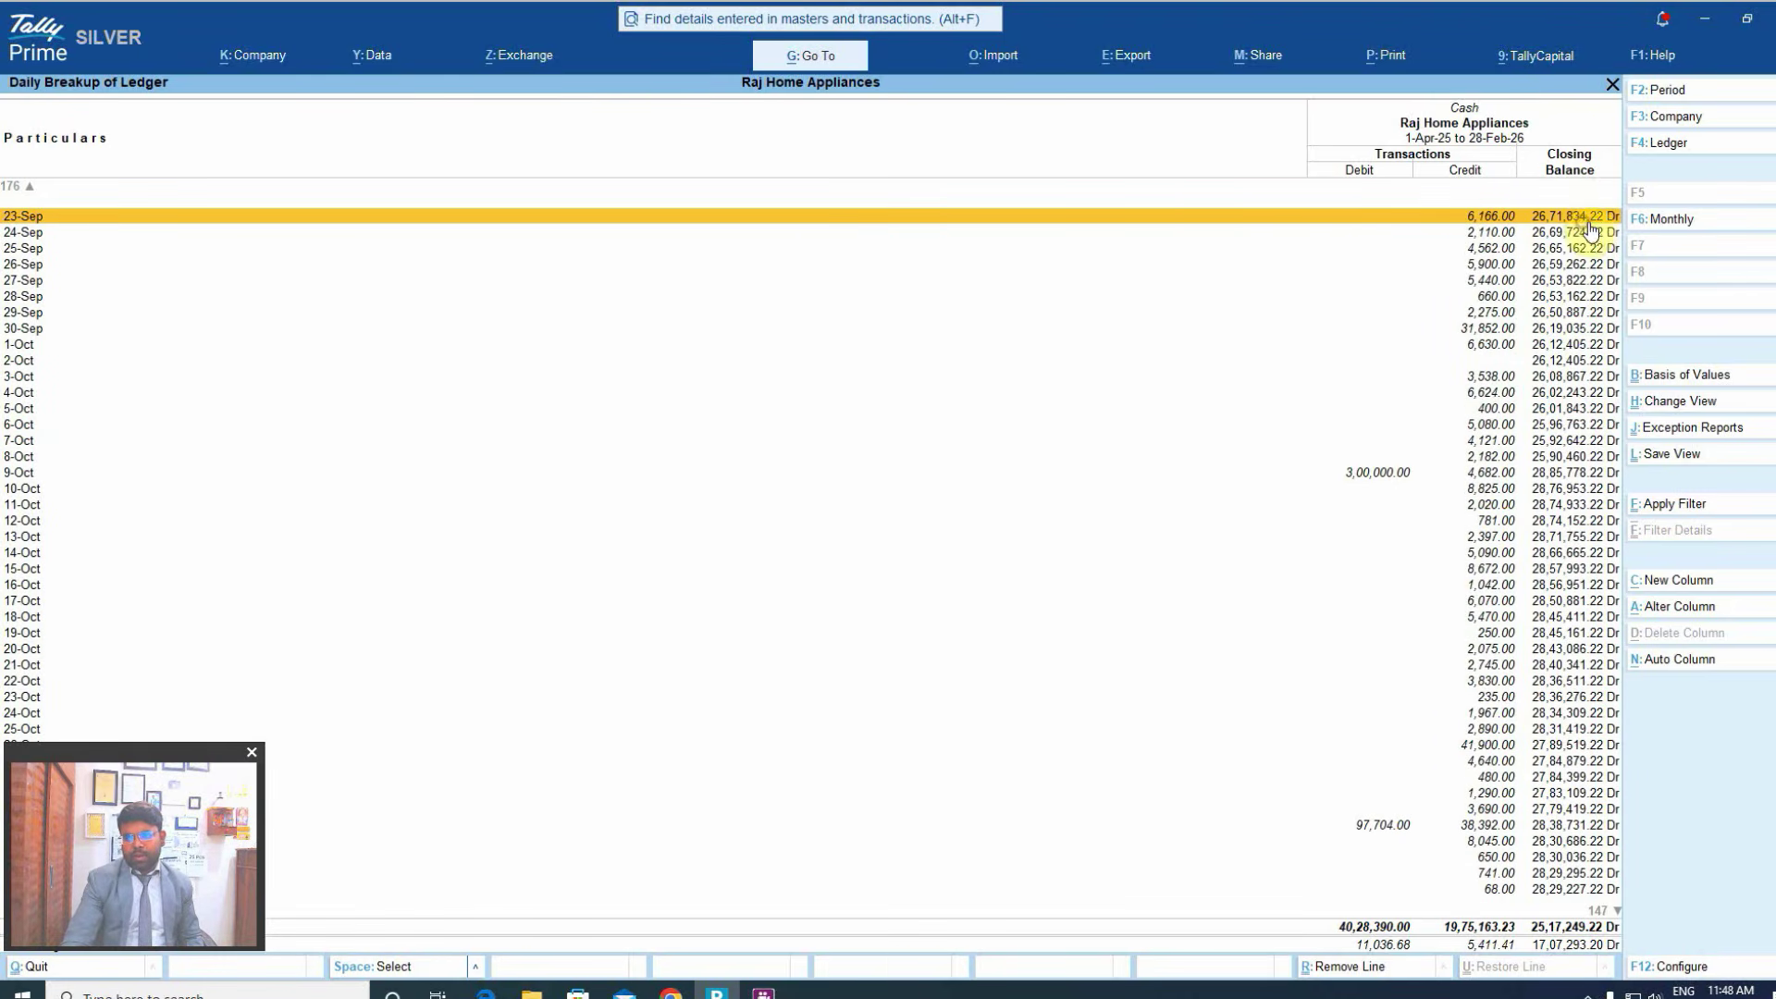
{"action": "key", "text": "Up"}
{"action": "key", "text": "Up"}
{"action": "key", "text": "Up"}
{"action": "key", "text": "Up"}
{"action": "key", "text": "Up"}
{"action": "key", "text": "Up"}
{"action": "key", "text": "Up"}
{"action": "key", "text": "Up"}
{"action": "key", "text": "Up"}
{"action": "key", "text": "Up"}
{"action": "key", "text": "Up"}
{"action": "key", "text": "Up"}
{"action": "key", "text": "Up"}
{"action": "key", "text": "Up"}
{"action": "key", "text": "Up"}
{"action": "key", "text": "Up"}
{"action": "key", "text": "Up"}
{"action": "key", "text": "Up"}
{"action": "key", "text": "Up"}
{"action": "key", "text": "Up"}
{"action": "key", "text": "Up"}
{"action": "key", "text": "Up"}
{"action": "key", "text": "Up"}
{"action": "key", "text": "Up"}
{"action": "key", "text": "Up"}
{"action": "key", "text": "Up"}
{"action": "key", "text": "Up"}
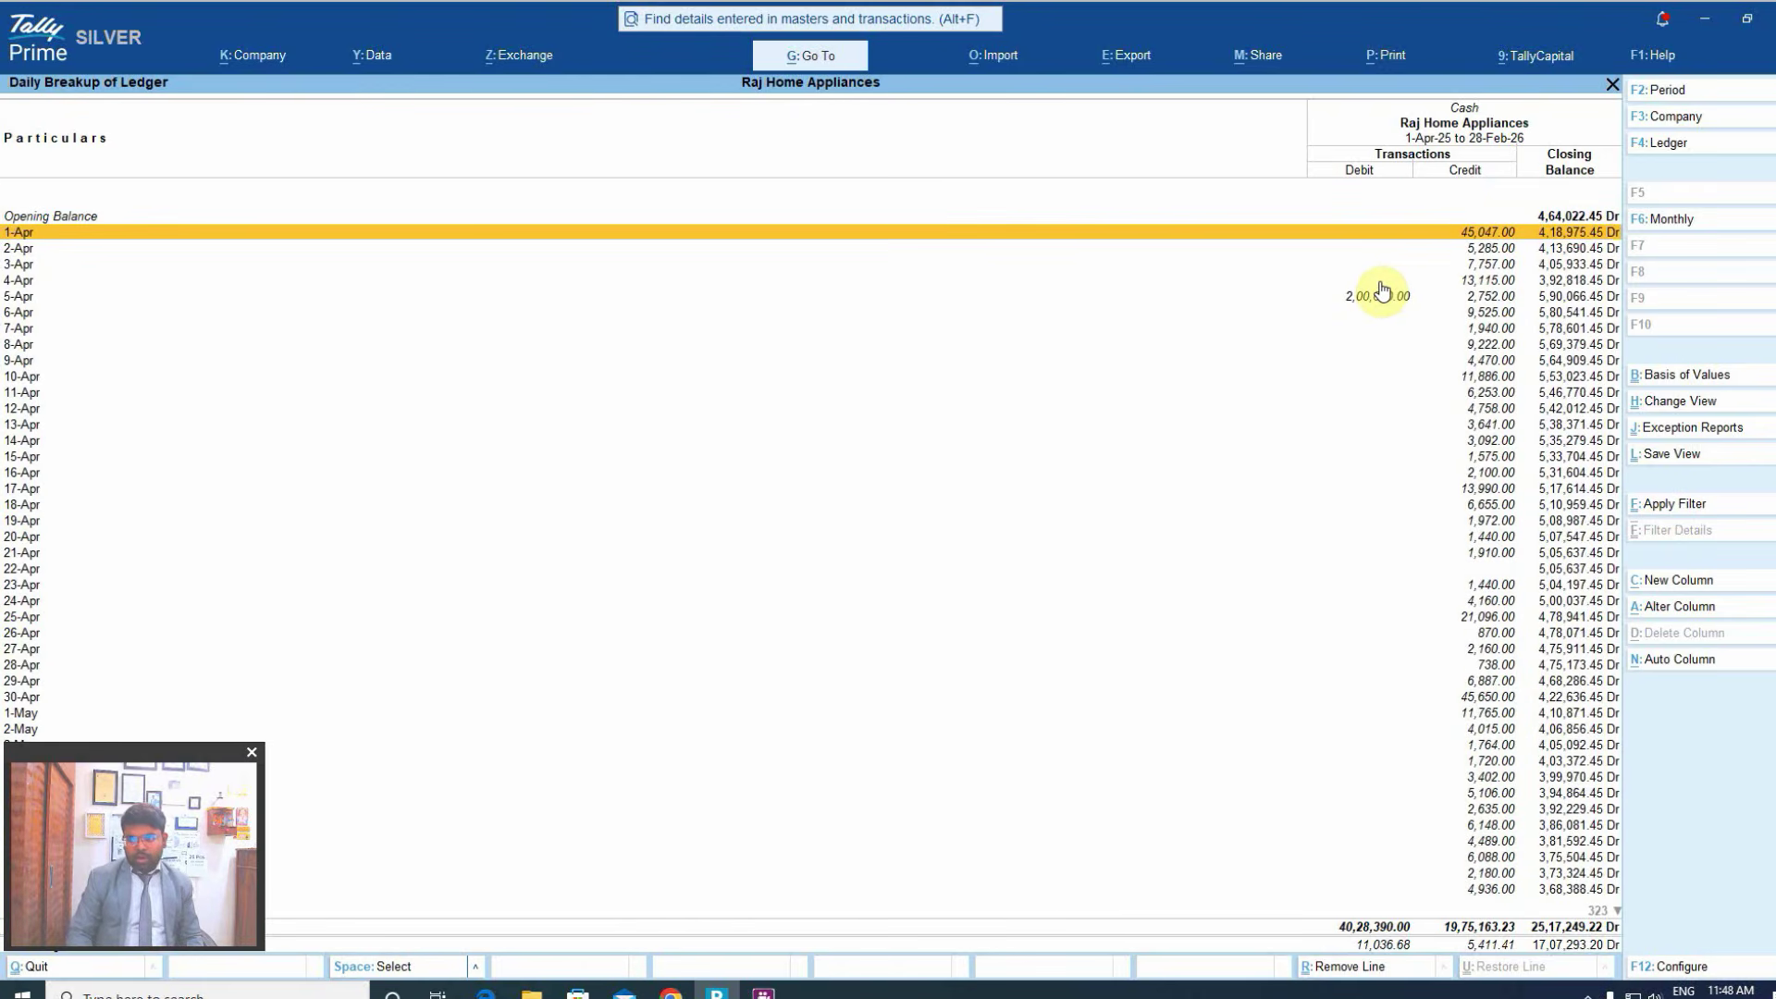
- Look forward through the daily breakup from April to early August, examining the cash debits, credits and closing balances
{"action": "key", "text": "Page_Down"}
{"action": "key", "text": "Down"}
{"action": "key", "text": "Down"}
{"action": "key", "text": "Down"}
{"action": "key", "text": "Down"}
{"action": "key", "text": "Down"}
{"action": "key", "text": "Down"}
{"action": "key", "text": "Down"}
{"action": "key", "text": "Down"}
{"action": "key", "text": "Down"}
{"action": "key", "text": "Down"}
{"action": "key", "text": "Down"}
{"action": "key", "text": "Down"}
{"action": "key", "text": "Down"}
{"action": "key", "text": "Down"}
{"action": "key", "text": "Down"}
{"action": "key", "text": "Down"}
{"action": "key", "text": "Down"}
{"action": "key", "text": "Down"}
{"action": "key", "text": "Down"}
{"action": "key", "text": "Down"}
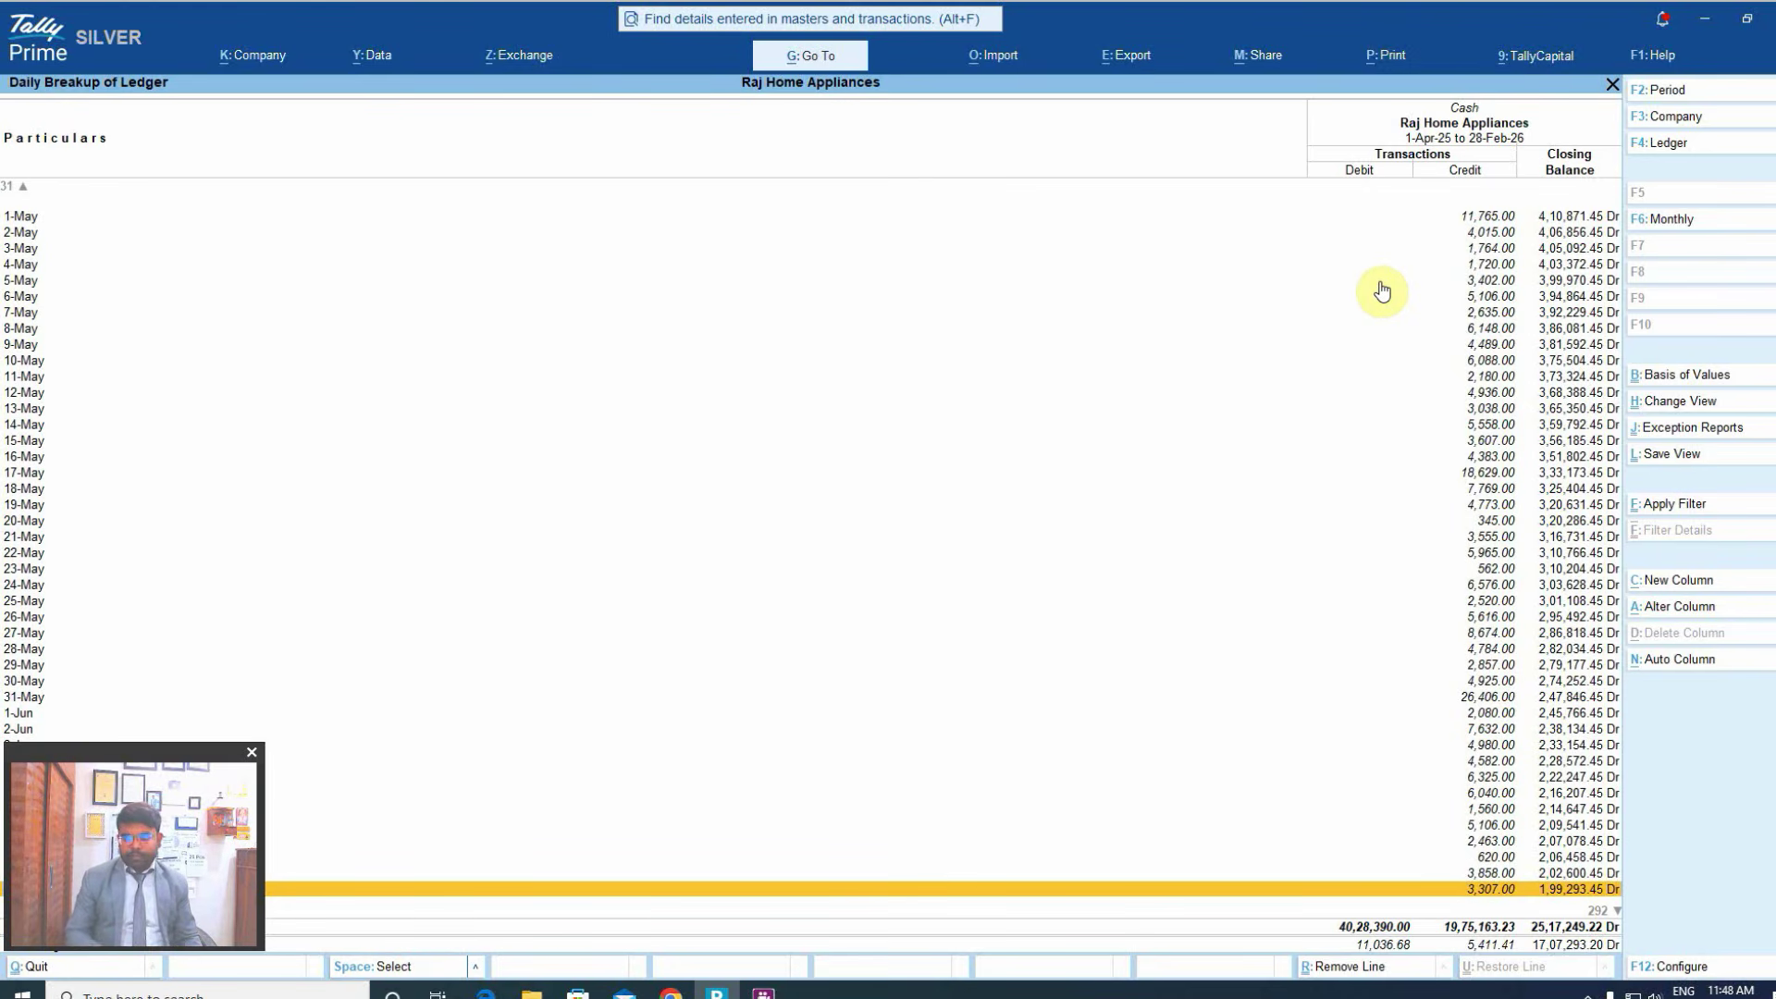
{"action": "key", "text": "Down"}
{"action": "key", "text": "Down"}
{"action": "key", "text": "Down"}
{"action": "key", "text": "Down"}
{"action": "key", "text": "Down"}
{"action": "key", "text": "Down"}
{"action": "key", "text": "Down"}
{"action": "key", "text": "Down"}
{"action": "key", "text": "Down"}
{"action": "key", "text": "Down"}
{"action": "key", "text": "Down"}
{"action": "key", "text": "Down"}
{"action": "key", "text": "Down"}
{"action": "key", "text": "Down"}
{"action": "key", "text": "Down"}
{"action": "key", "text": "Down"}
{"action": "key", "text": "Down"}
{"action": "key", "text": "Down"}
{"action": "key", "text": "Down"}
{"action": "key", "text": "Down"}
{"action": "key", "text": "Down"}
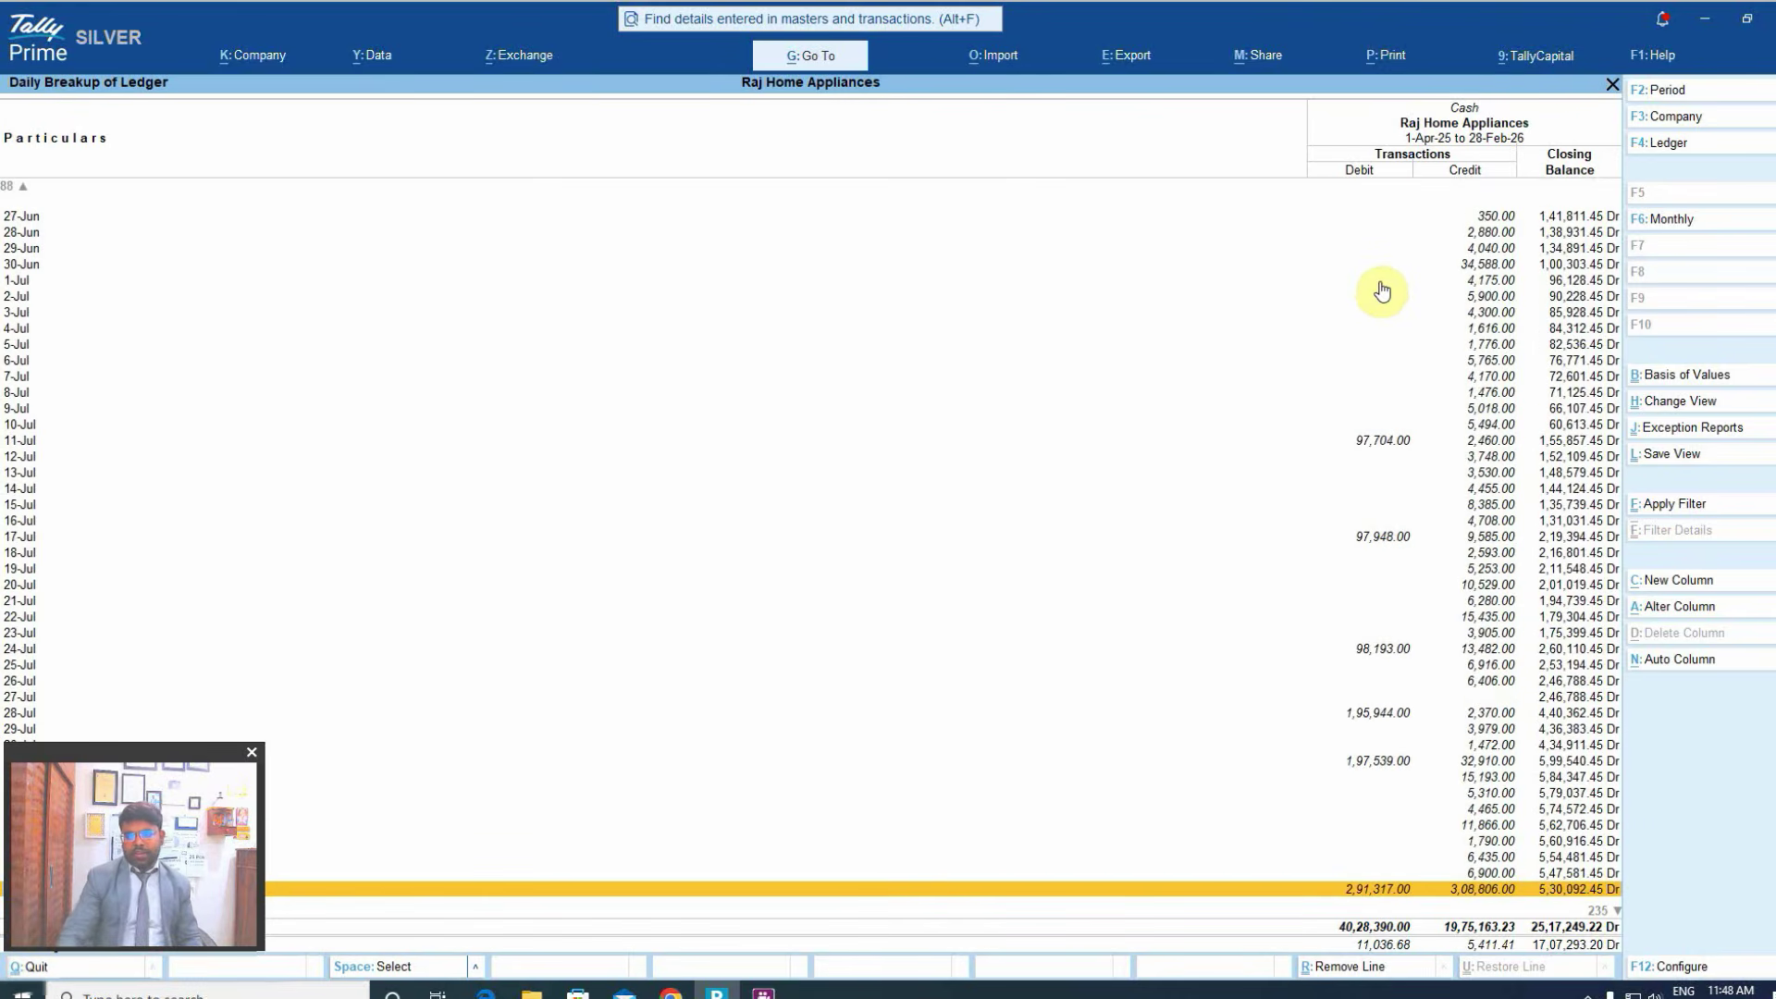
- Change the Cash ledger breakup from the daily view to the Monthly view
{"action": "left_click", "coordinate": [1698, 413]}
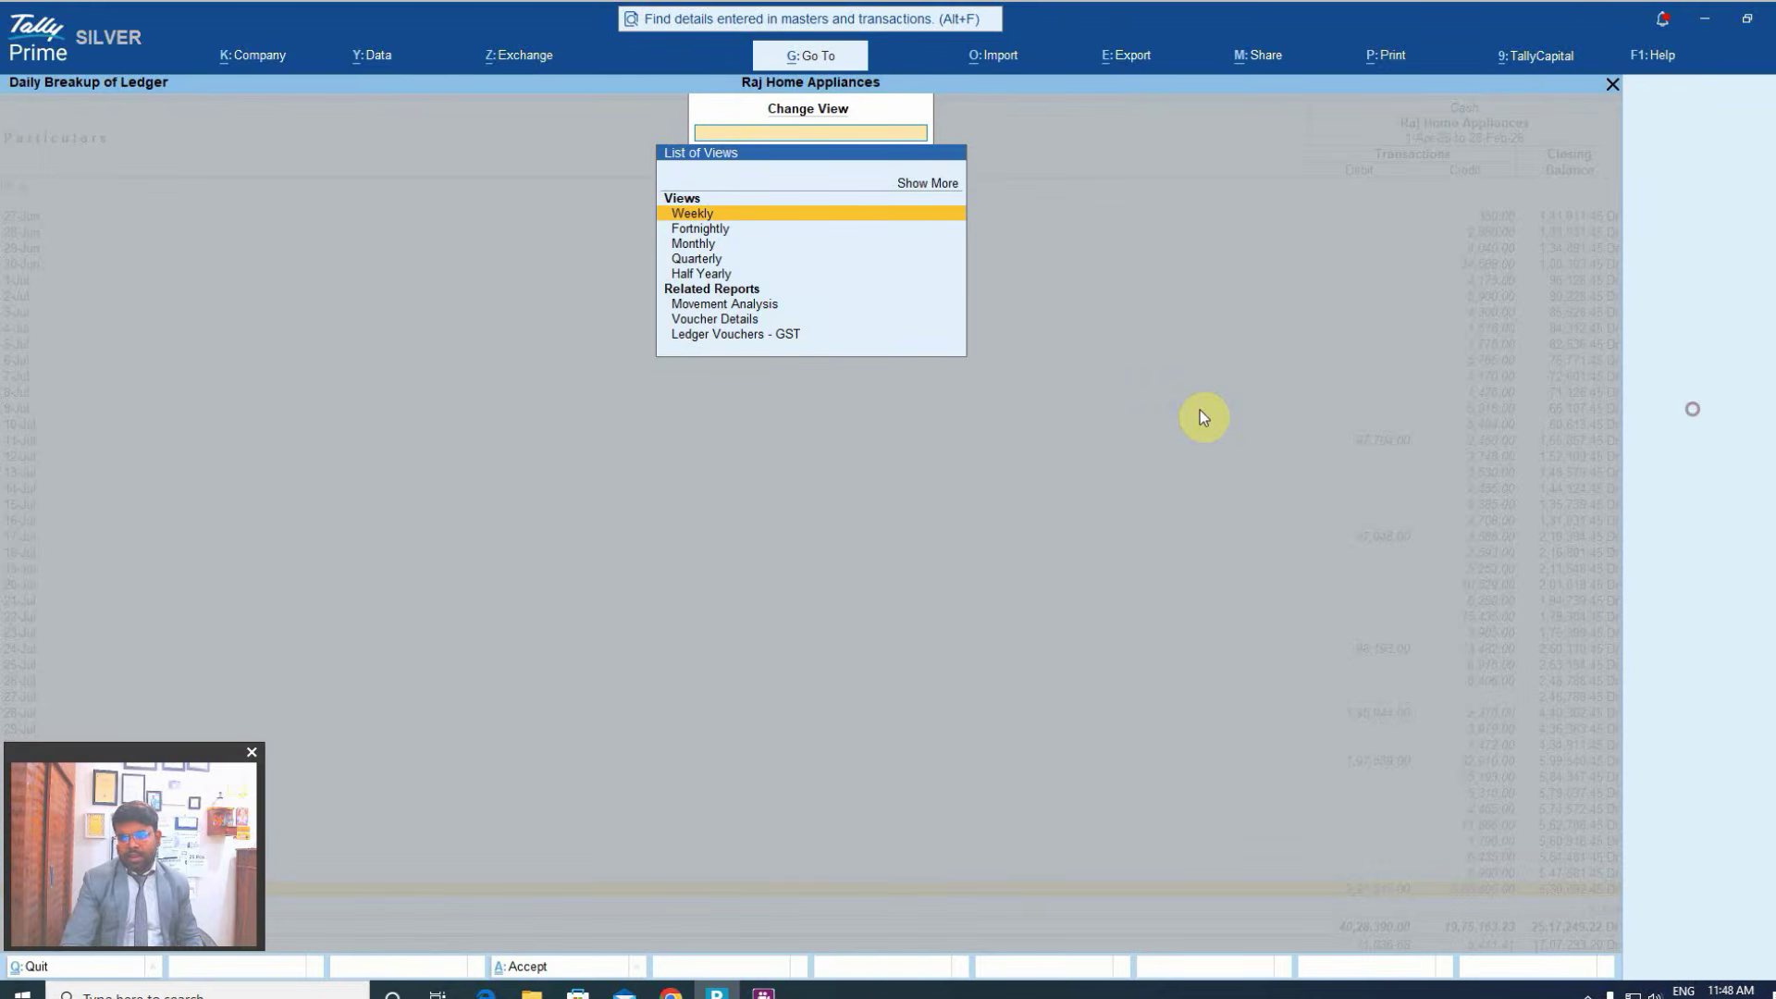
{"action": "key", "text": "Down"}
{"action": "key", "text": "Down"}
{"action": "key", "text": "Down"}
{"action": "key", "text": "Down"}
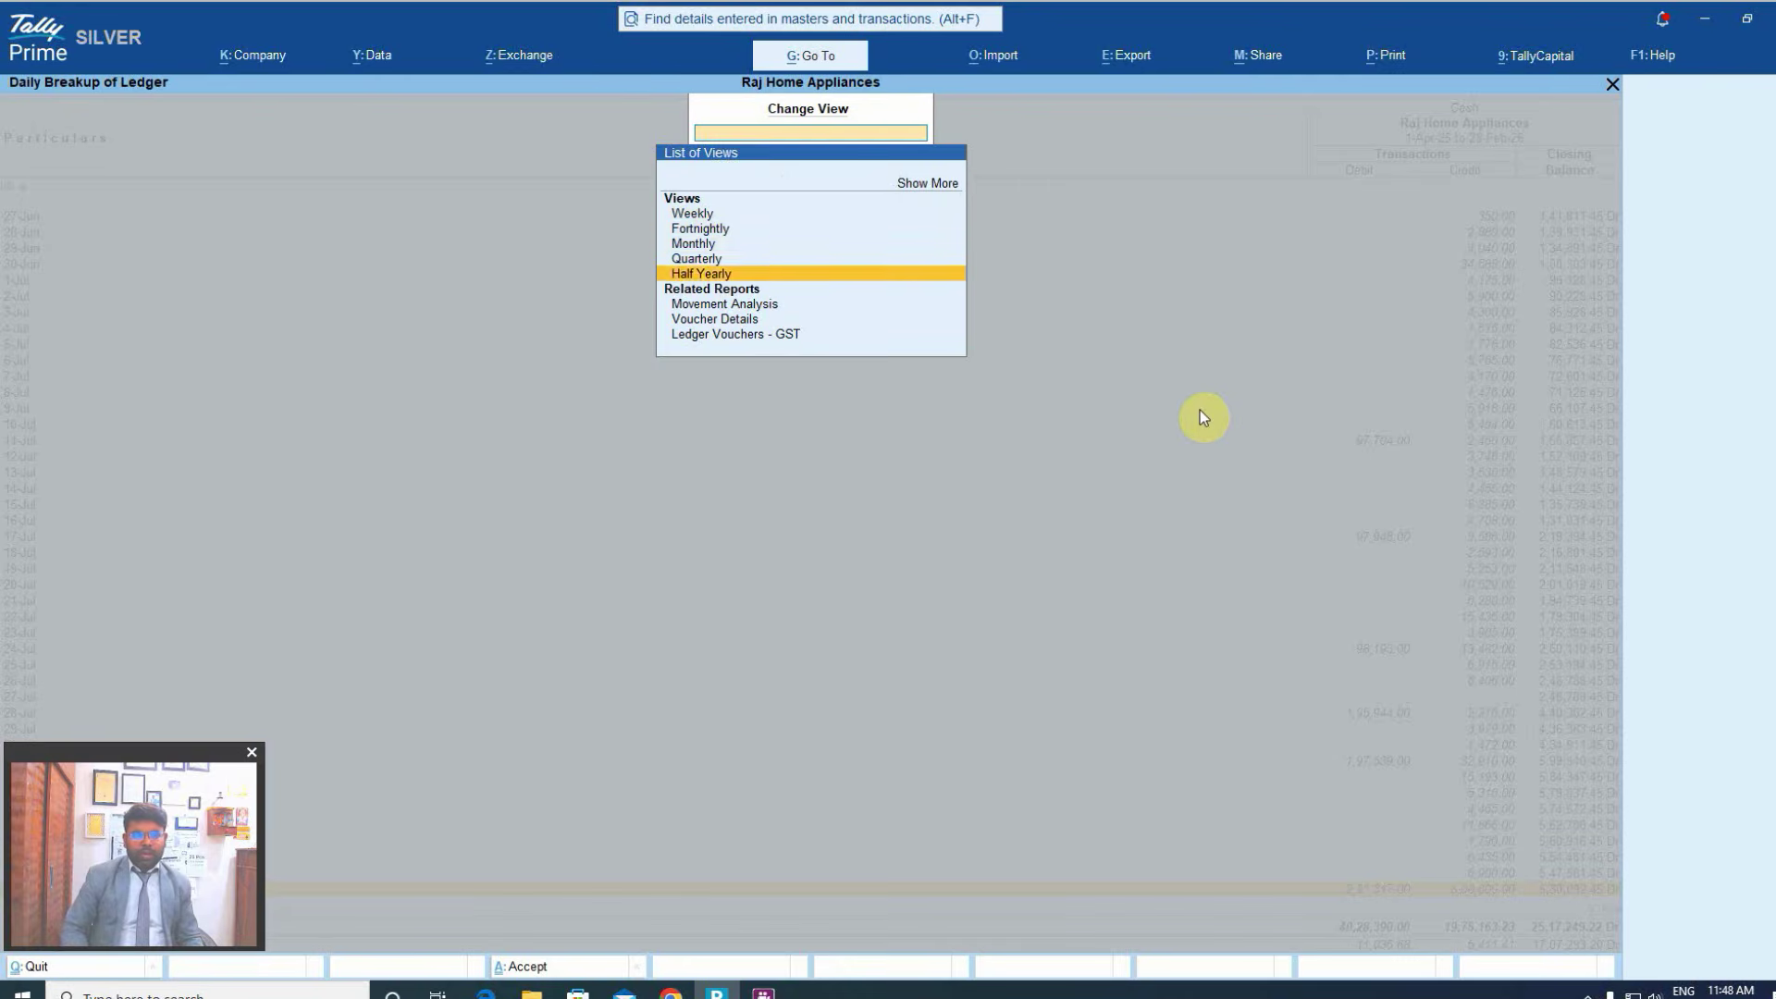
{"action": "key", "text": "Up"}
{"action": "key", "text": "Up"}
{"action": "key", "text": "Return"}
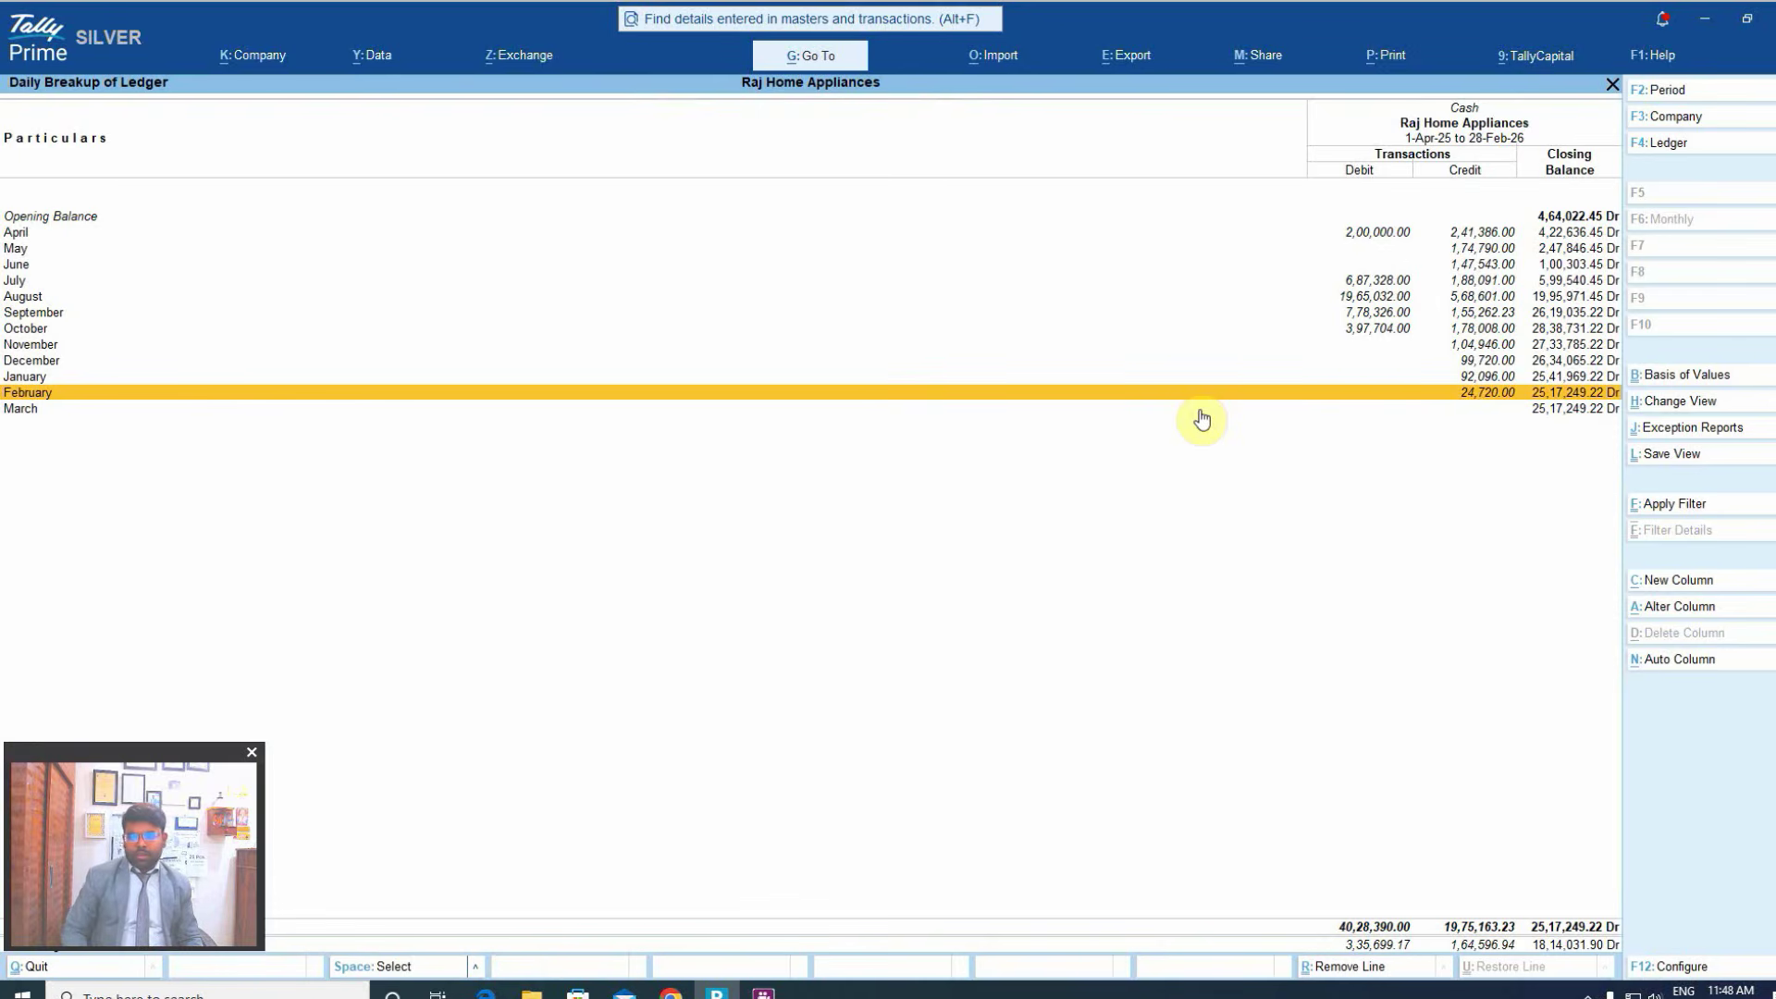
- Review the other views and related reports offered for the Cash ledger, from Daily and Weekly to Ledger Vouchers - GST, without changing the view
{"action": "left_click", "coordinate": [1681, 406]}
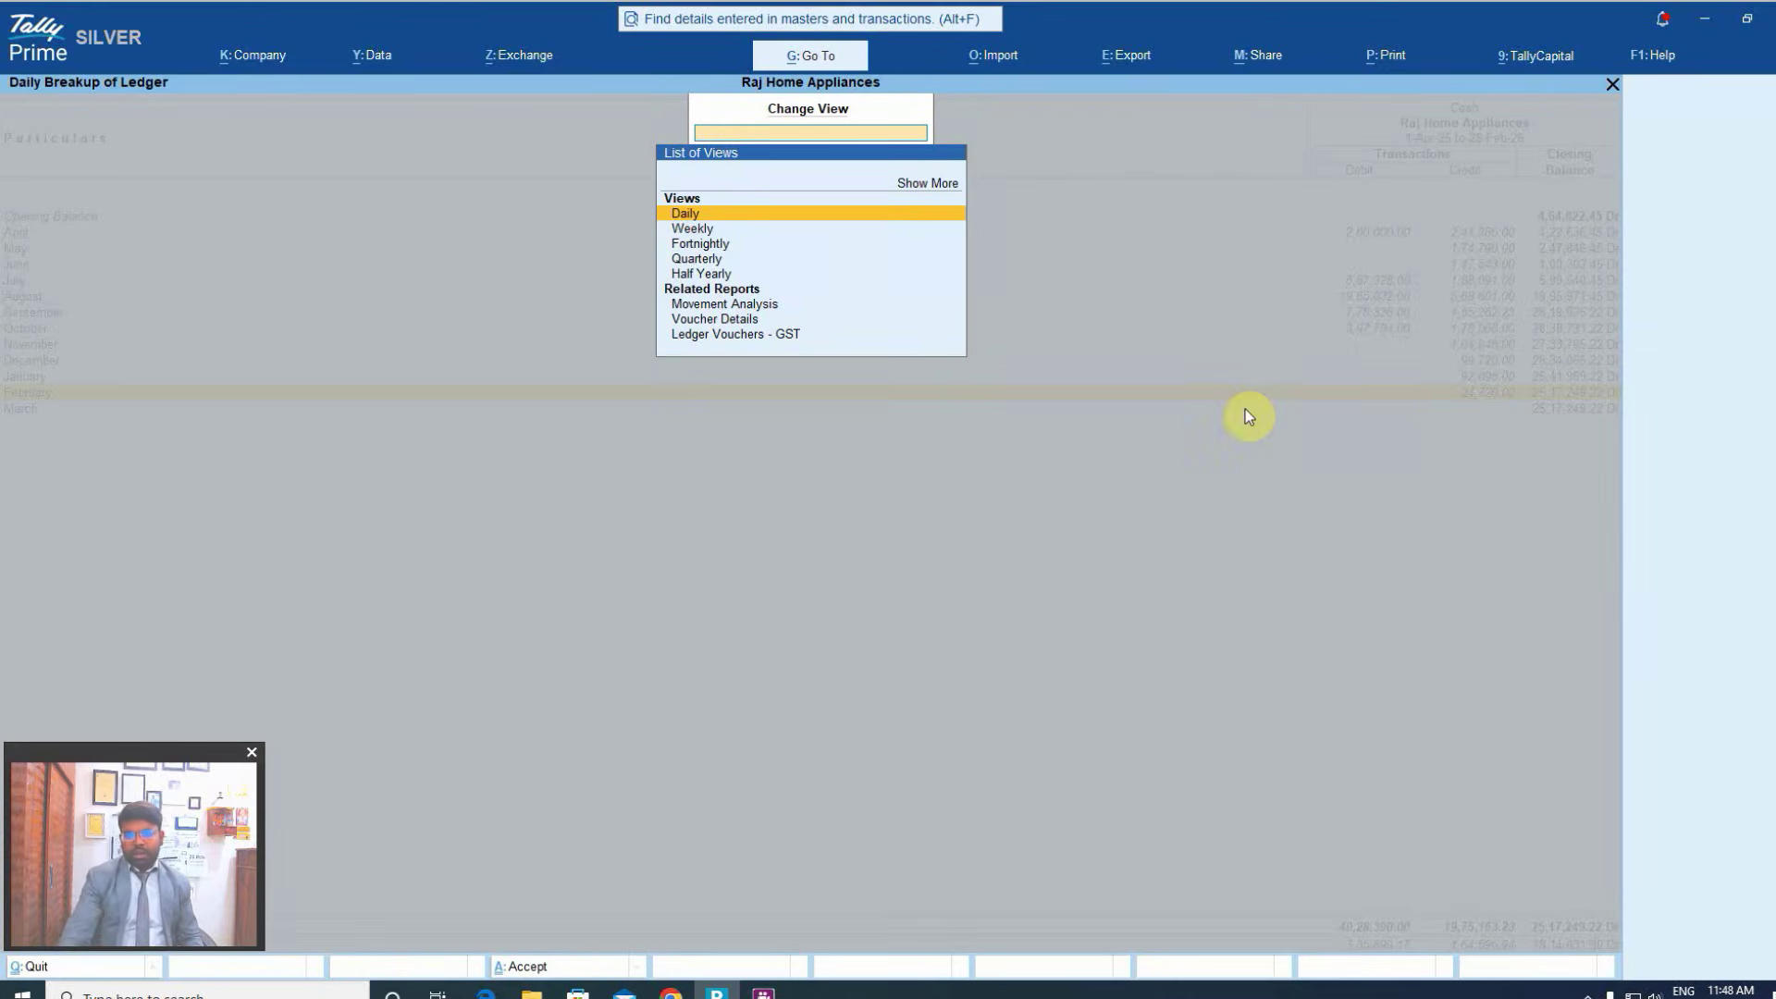
{"action": "key", "text": "Down"}
{"action": "key", "text": "Down"}
{"action": "key", "text": "Down"}
{"action": "key", "text": "Down"}
{"action": "key", "text": "Down"}
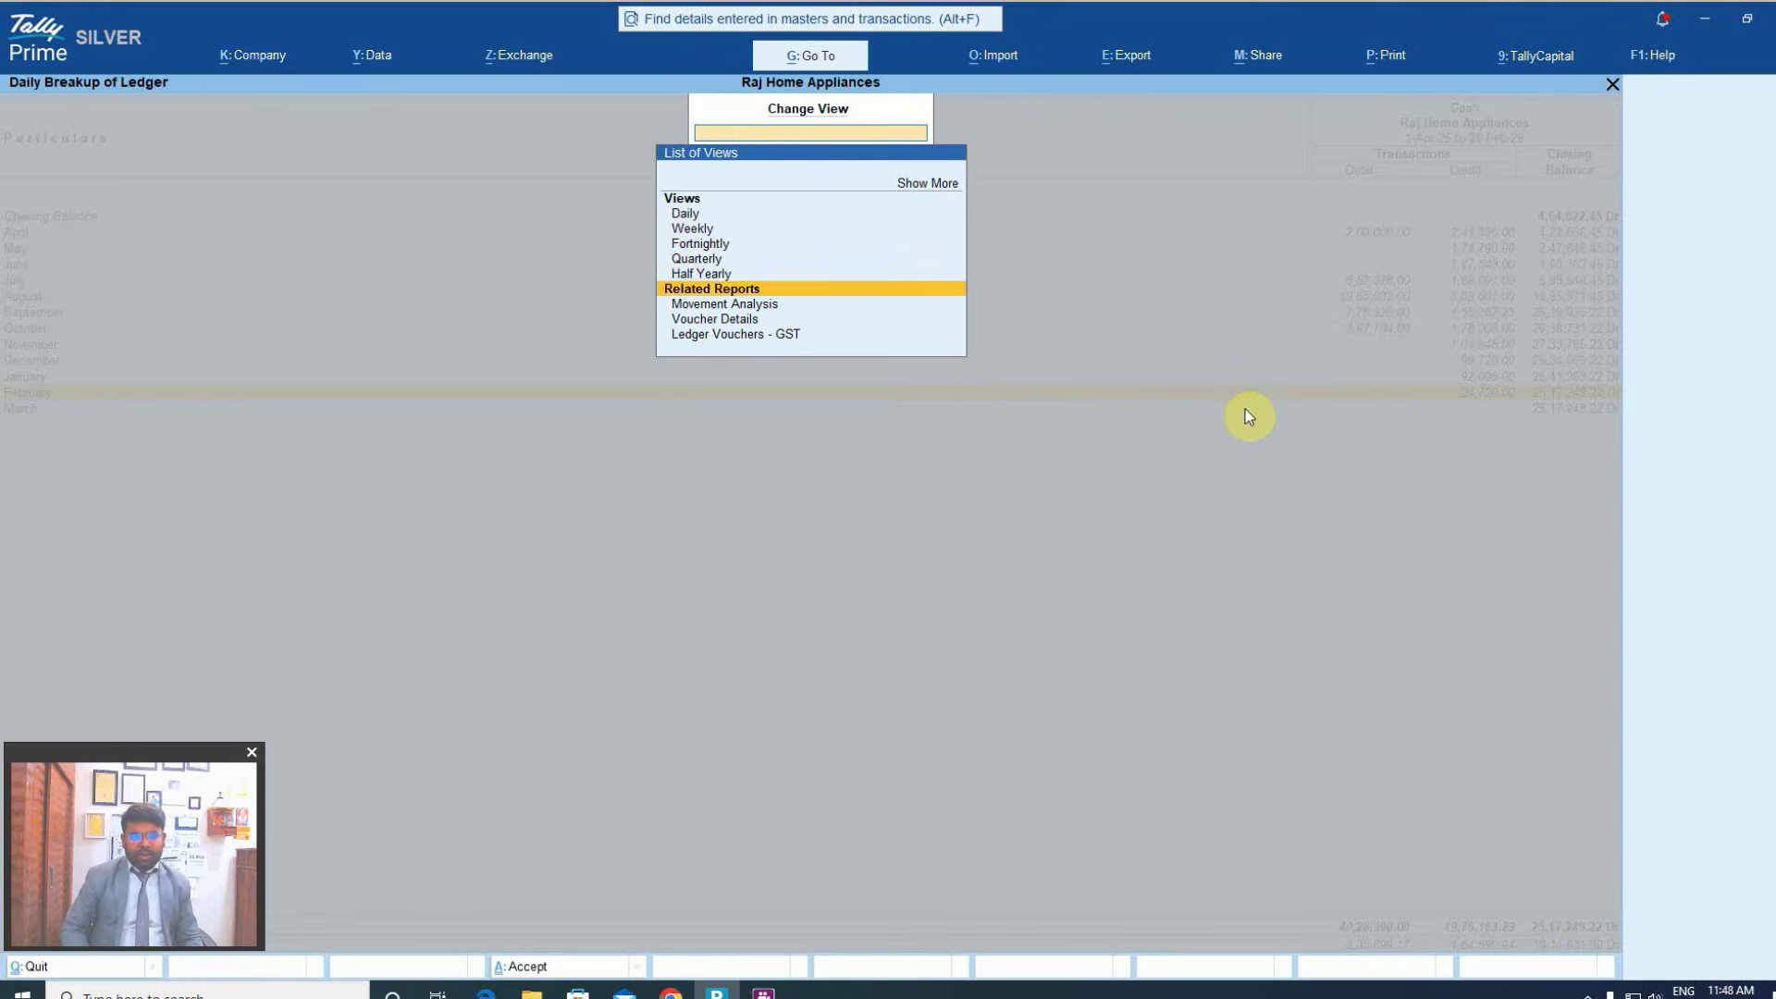
{"action": "key", "text": "Down"}
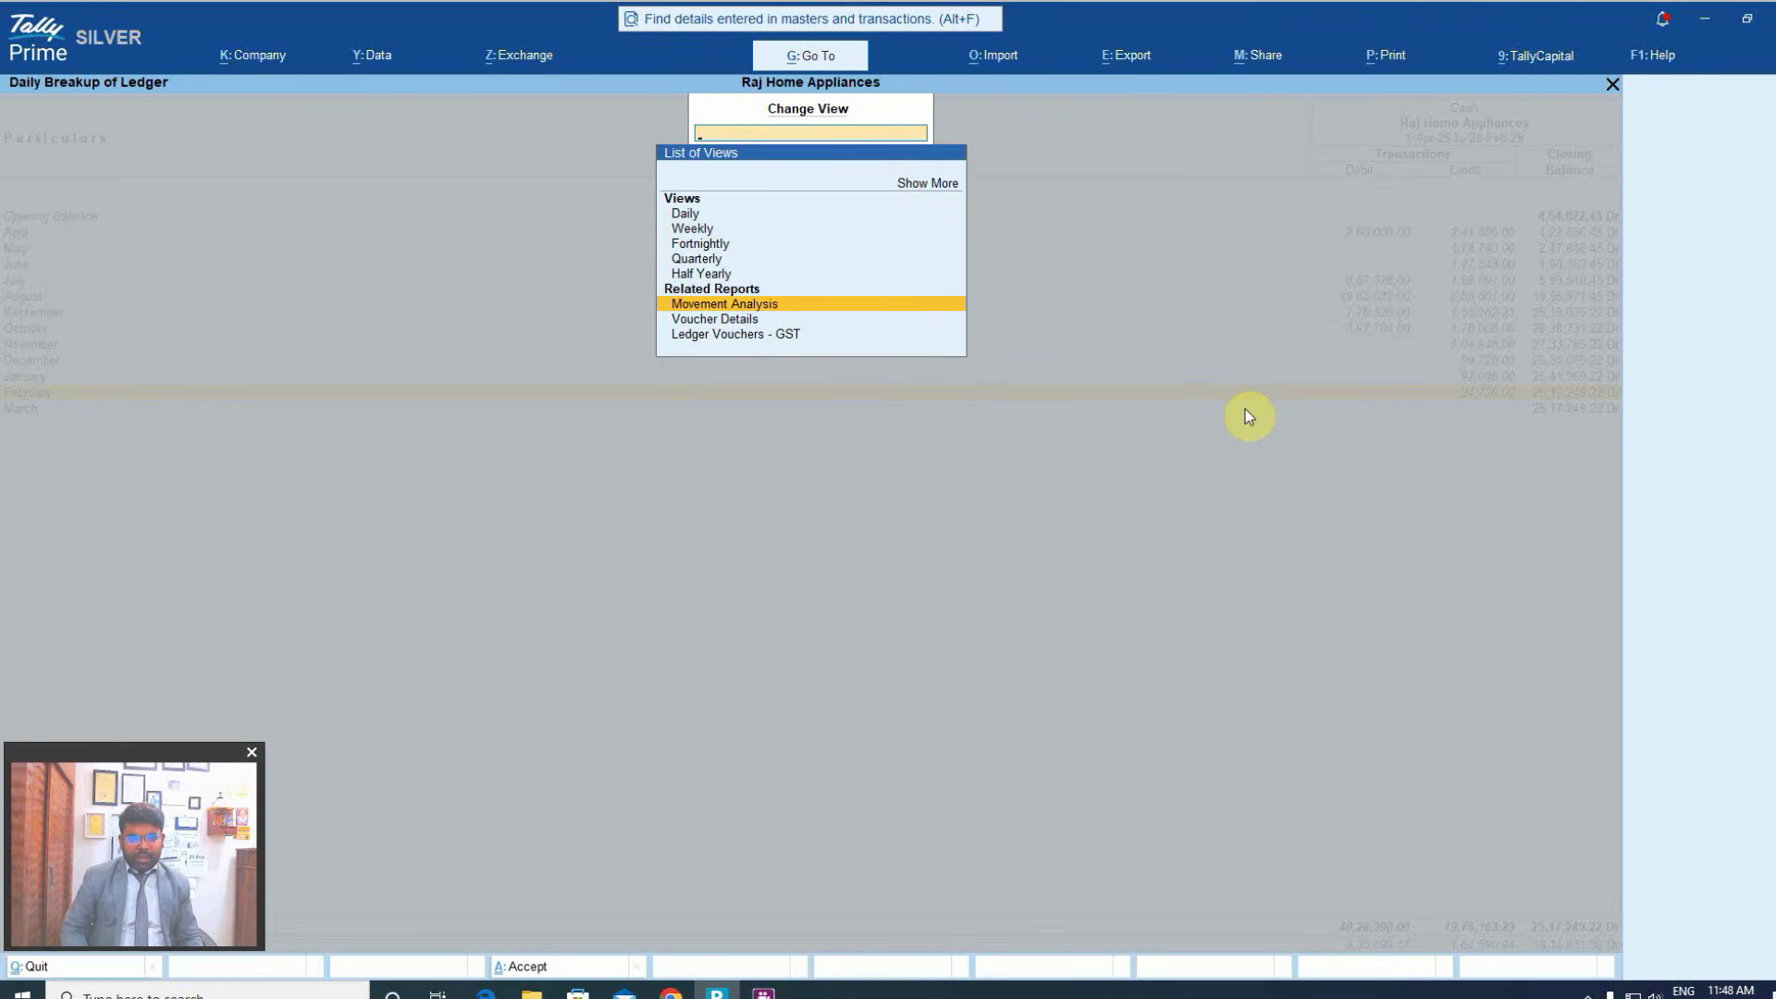
{"action": "key", "text": "Down"}
{"action": "key", "text": "Down"}
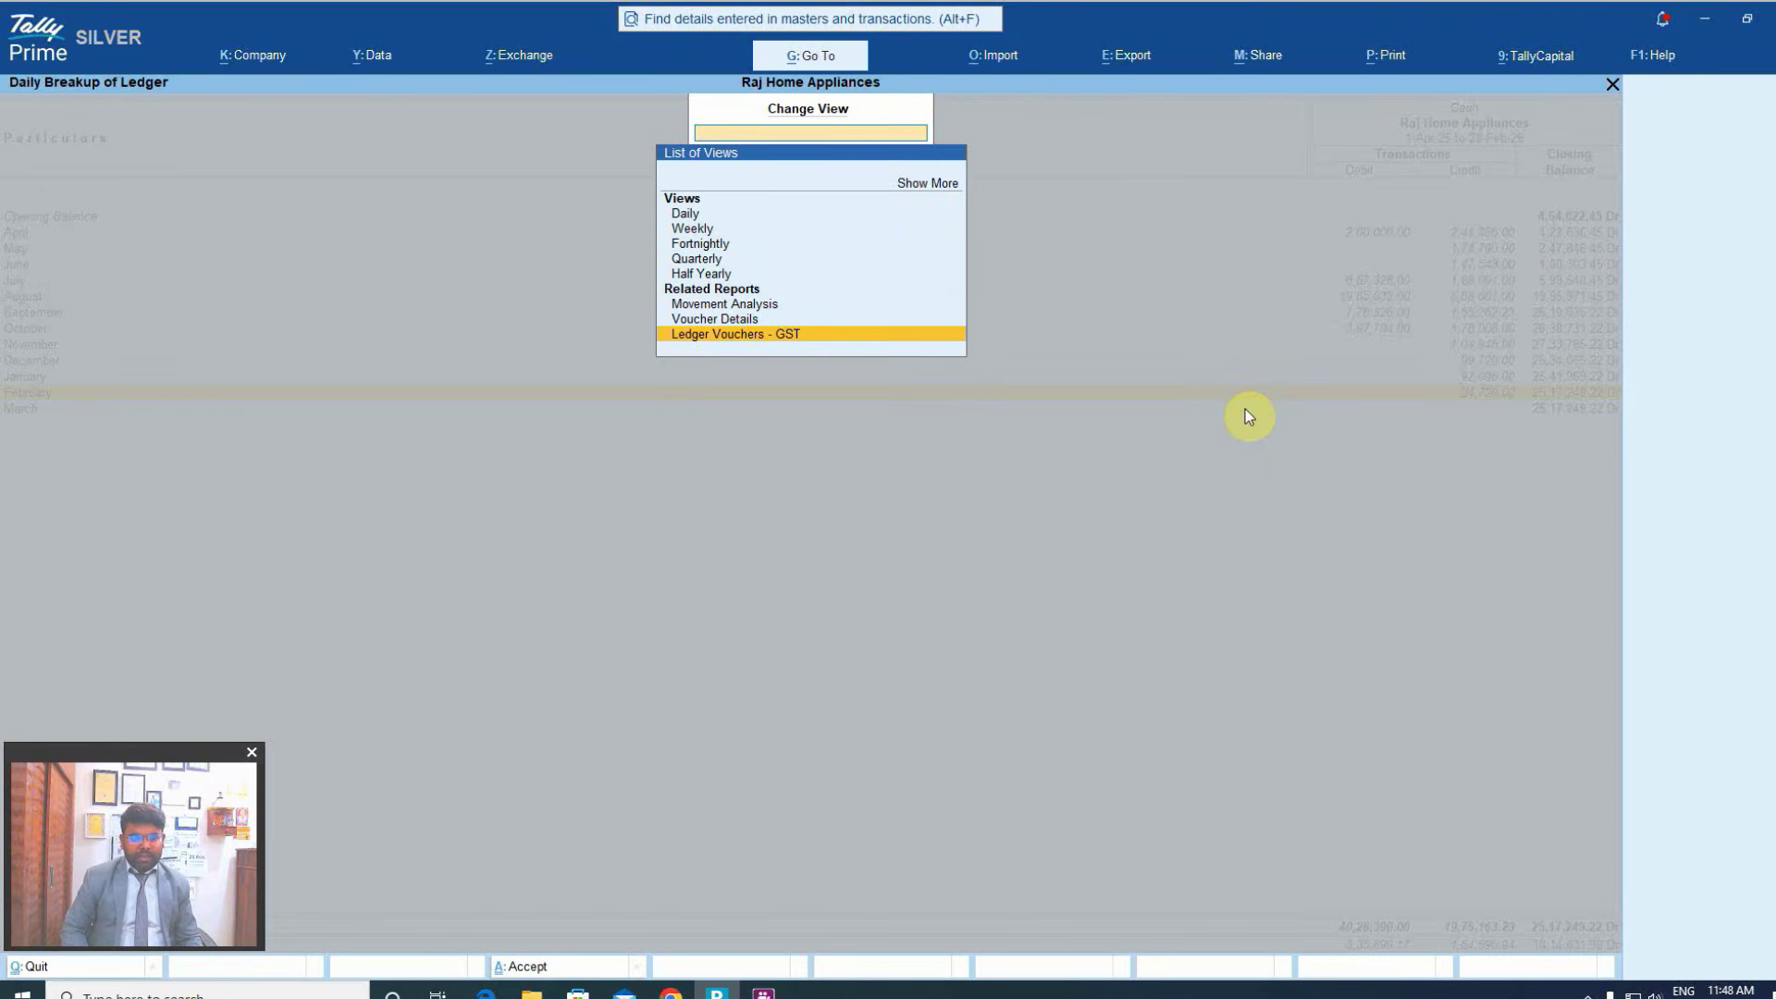
{"action": "key", "text": "Up"}
{"action": "key", "text": "Up"}
{"action": "key", "text": "Up"}
{"action": "key", "text": "Up"}
{"action": "key", "text": "Up"}
{"action": "key", "text": "Up"}
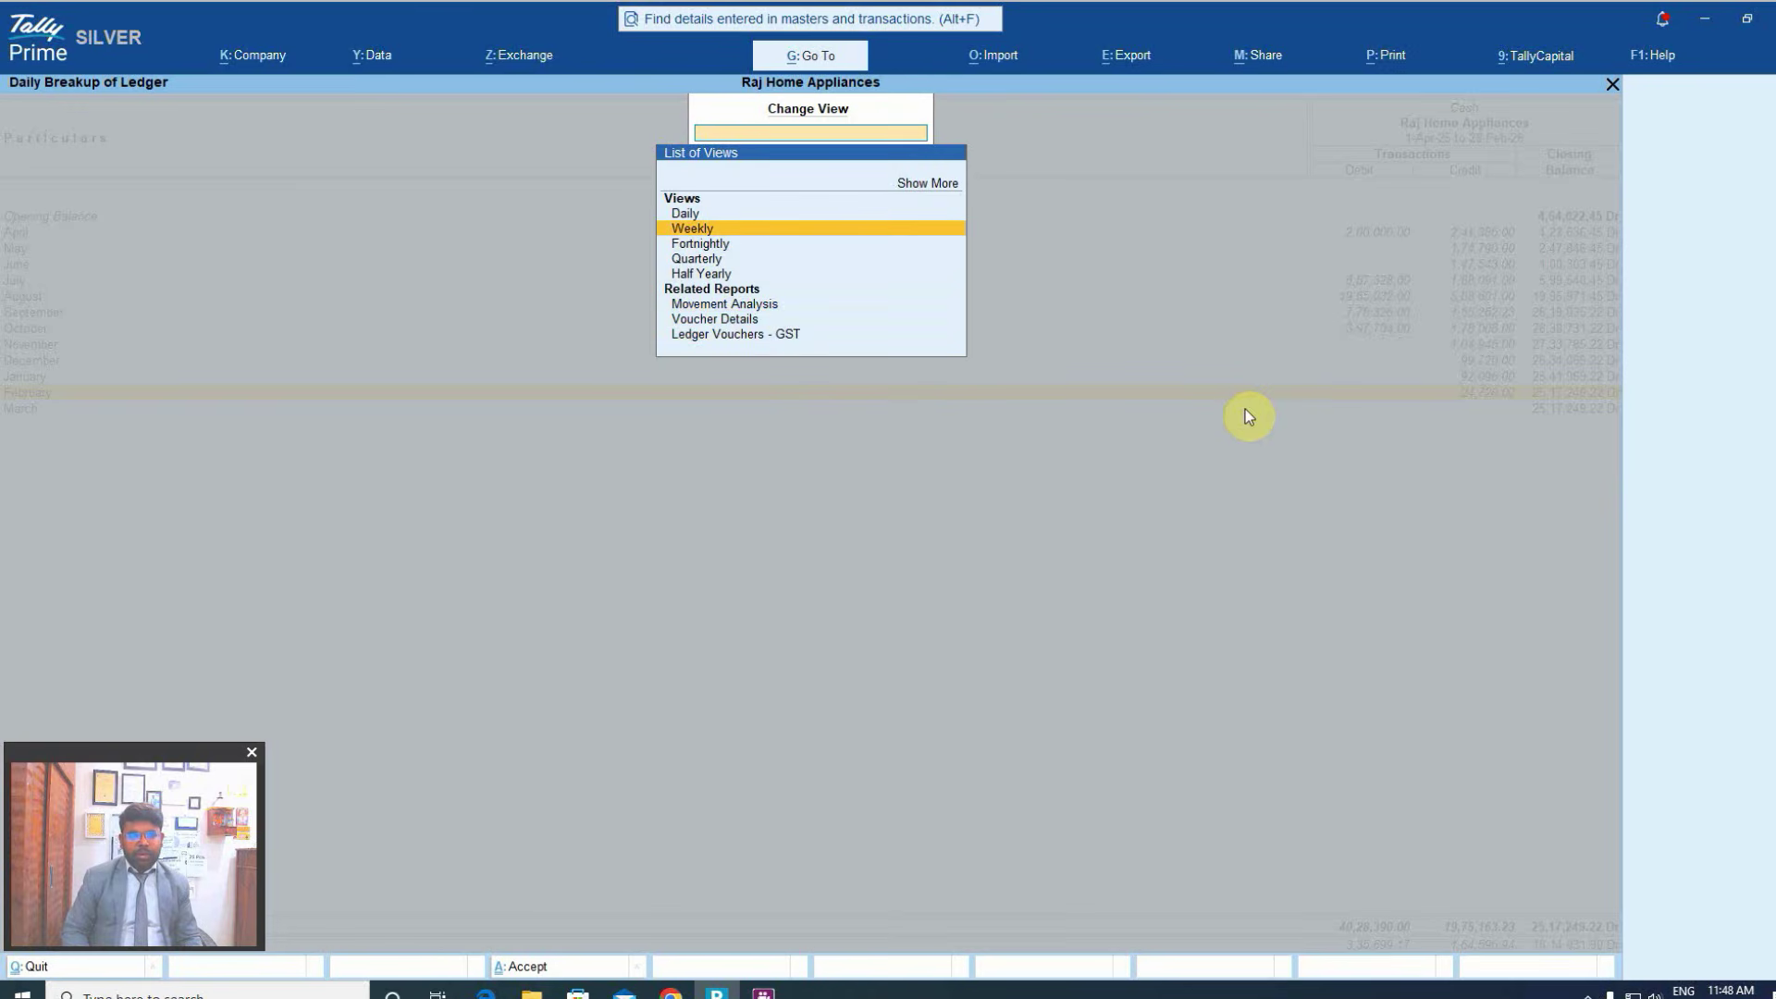
{"action": "key", "text": "Escape"}
- Return to the Gateway of Tally and open the Day Book for the period 1-Apr-25 to 28-Feb-26
{"action": "key", "text": "Escape"}
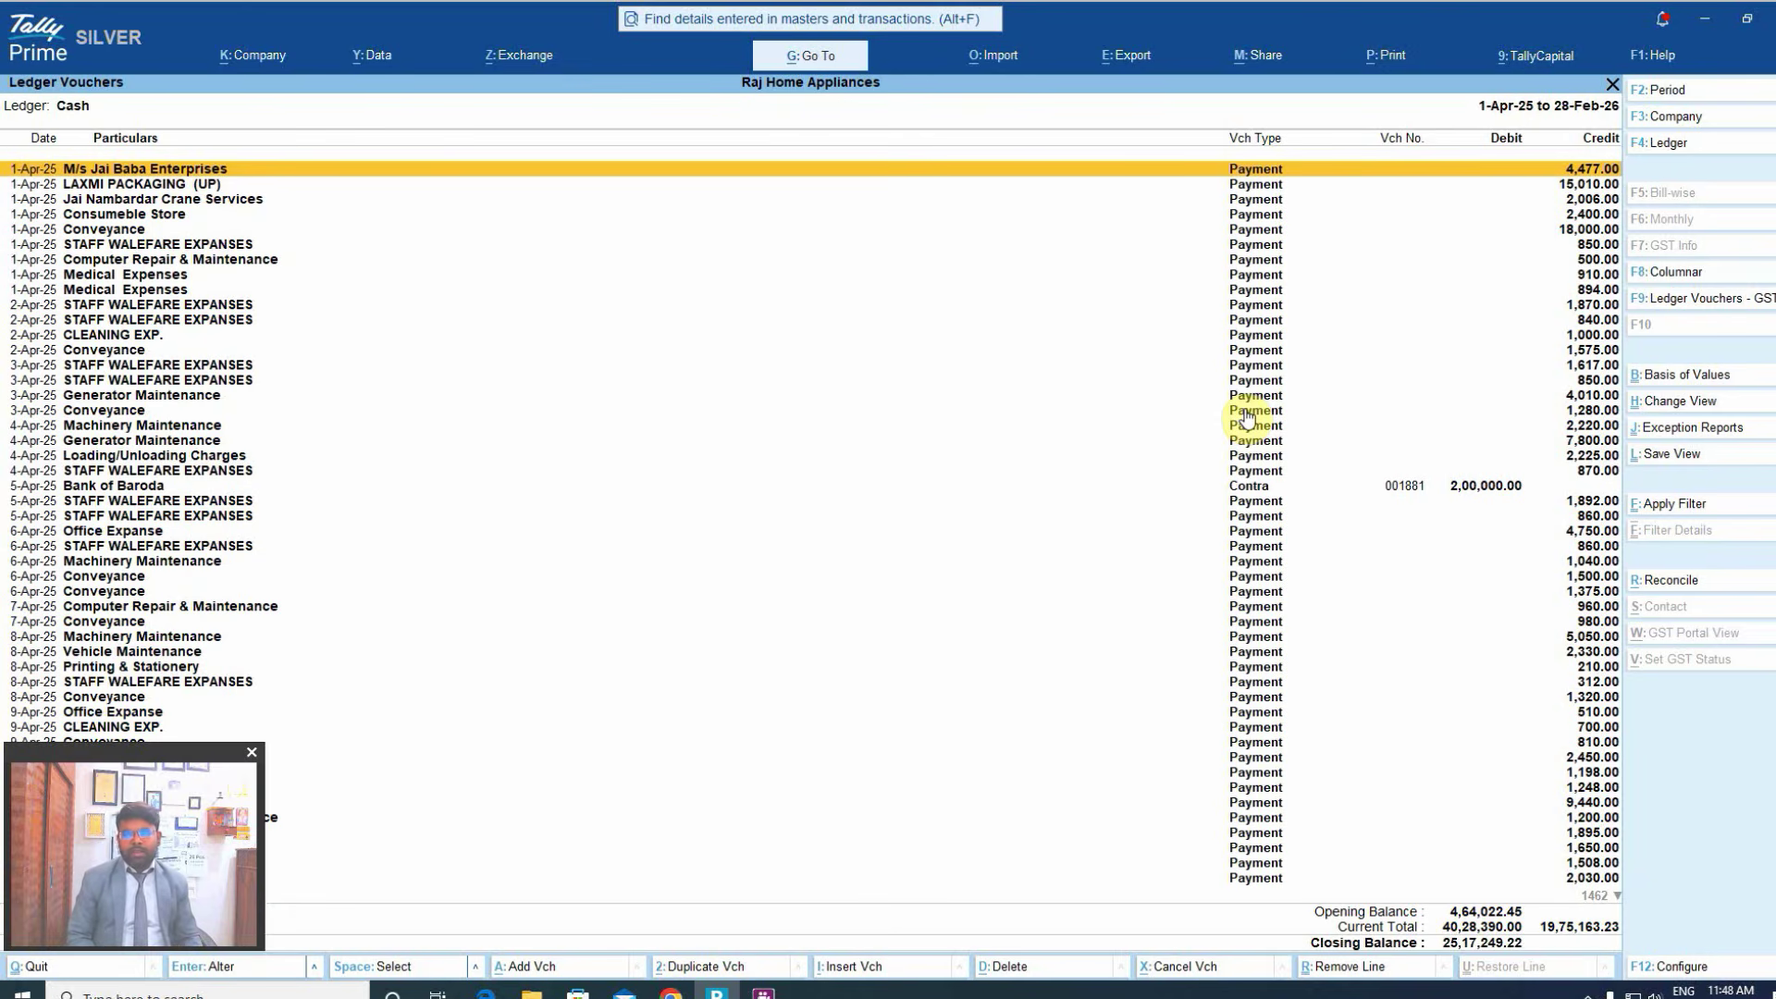
{"action": "key", "text": "Escape"}
{"action": "key", "text": "Escape"}
{"action": "key", "text": "Escape"}
{"action": "key", "text": "Escape"}
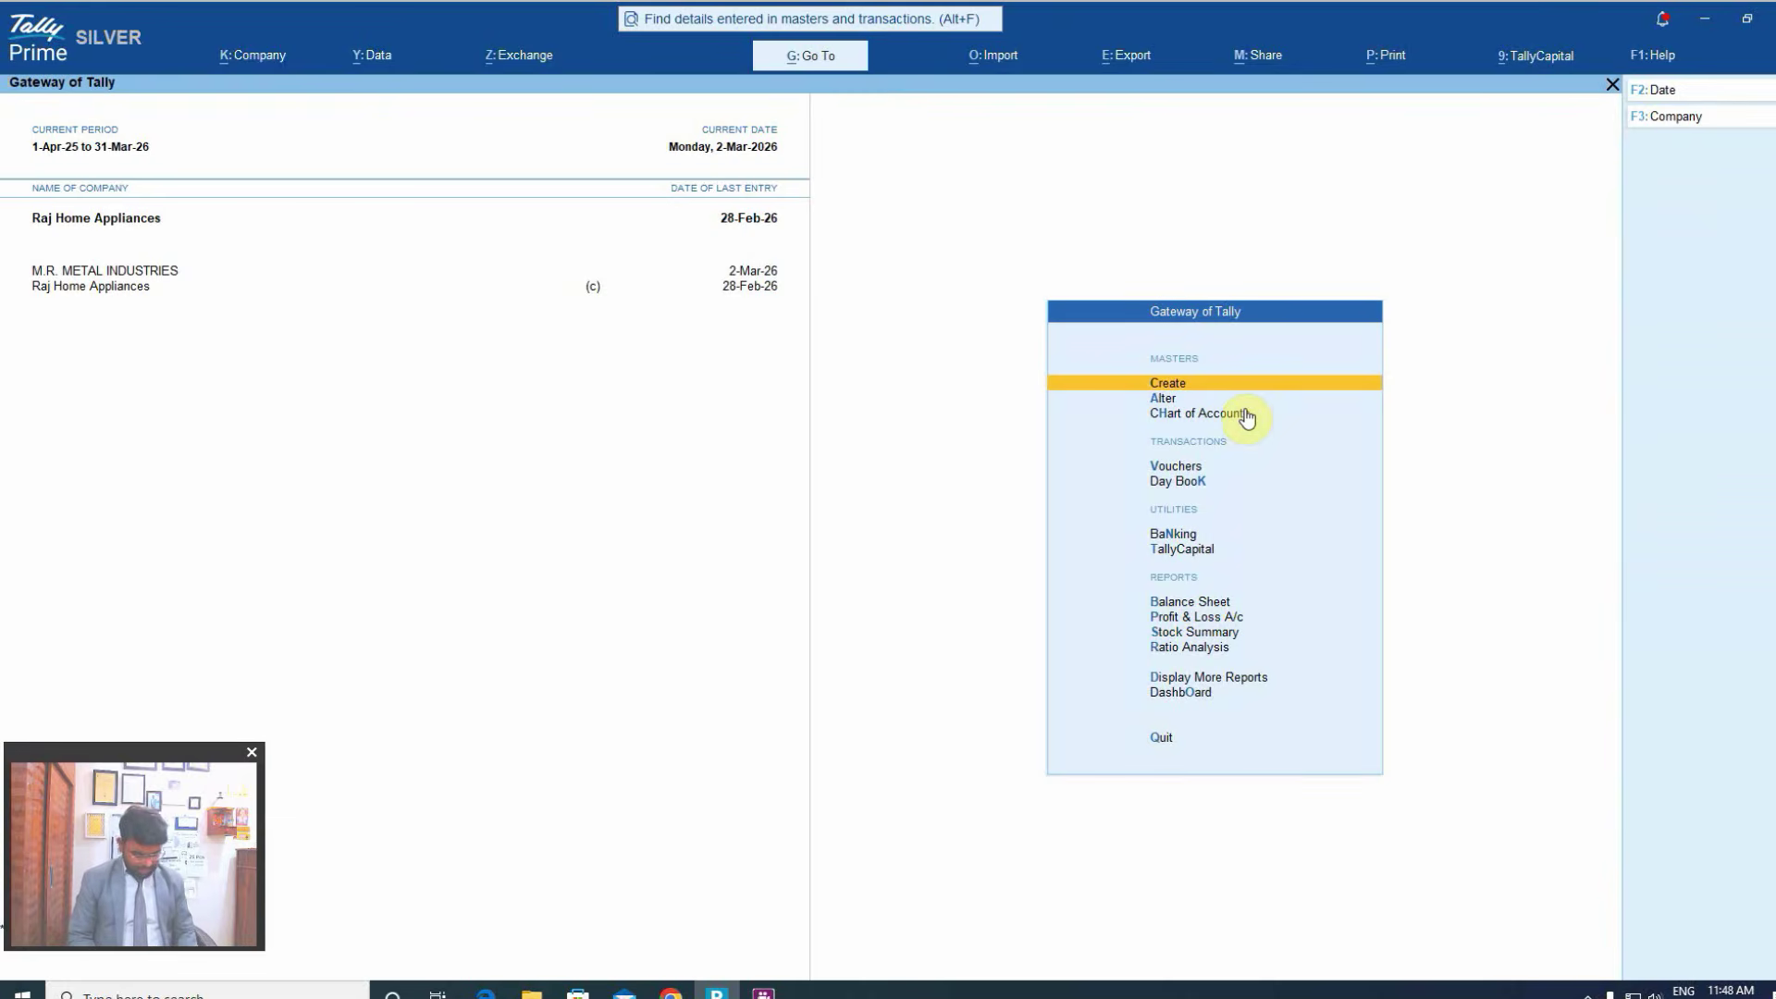
{"action": "key", "text": "k"}
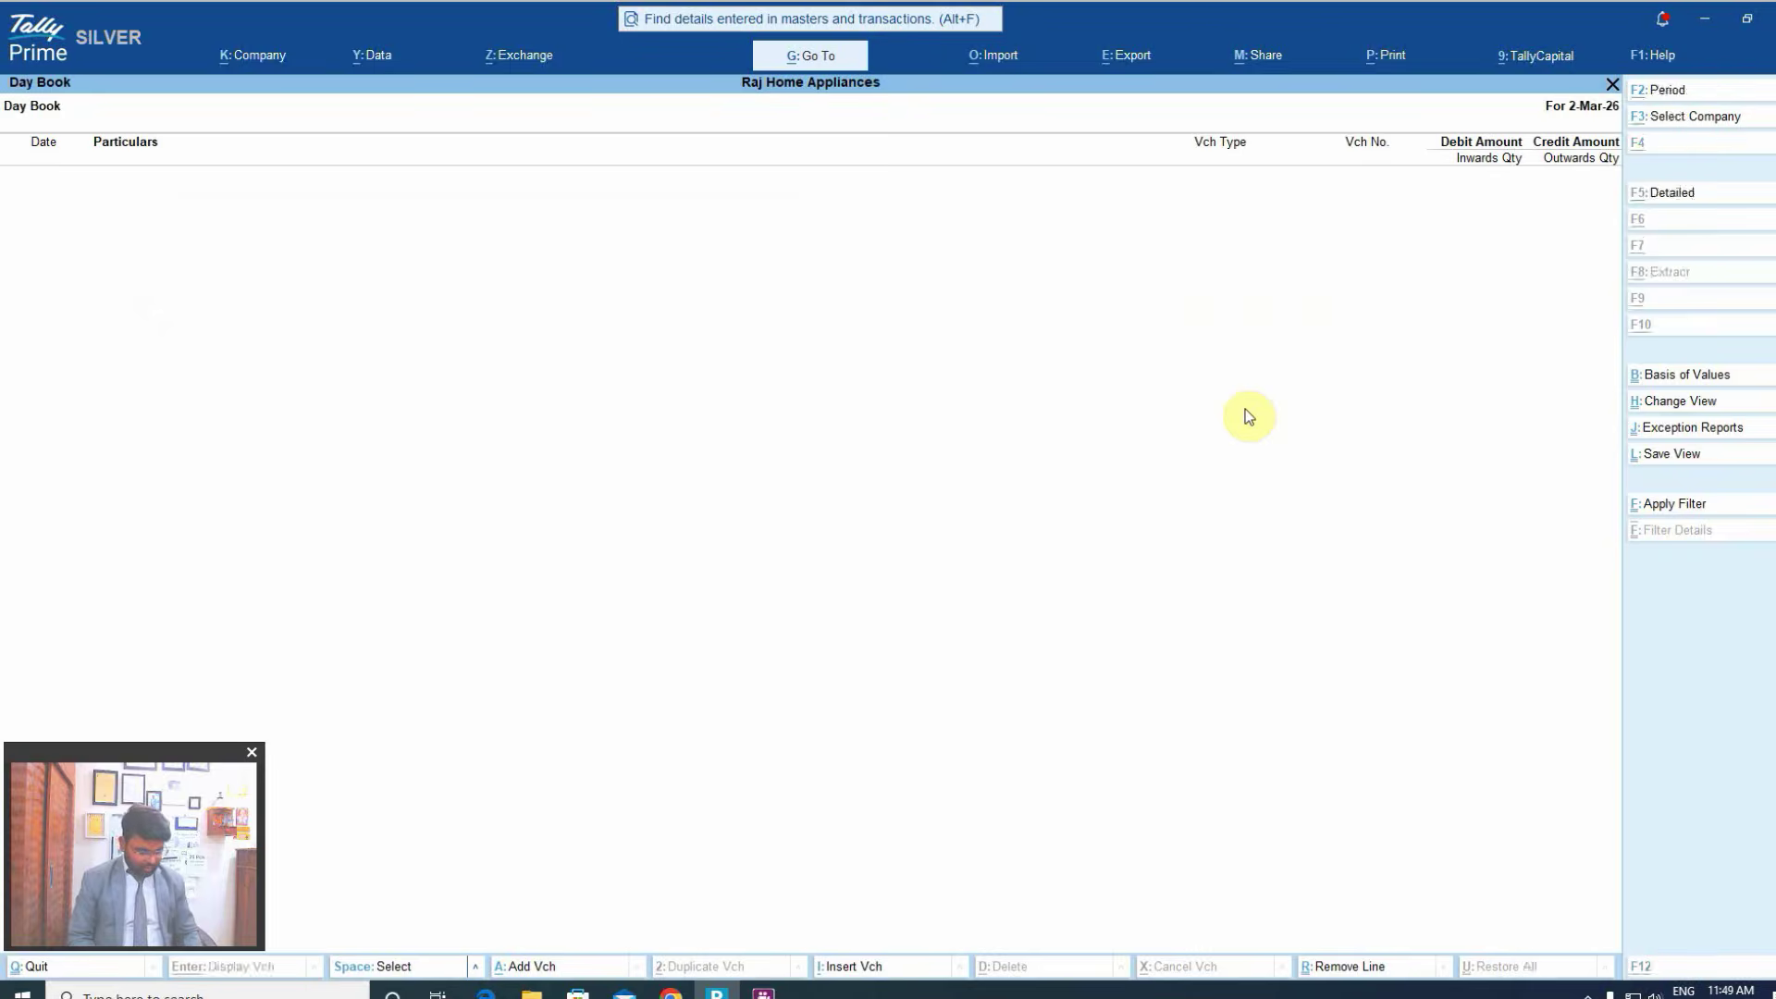
{"action": "key", "text": "alt+F2"}
{"action": "key", "text": "Return"}
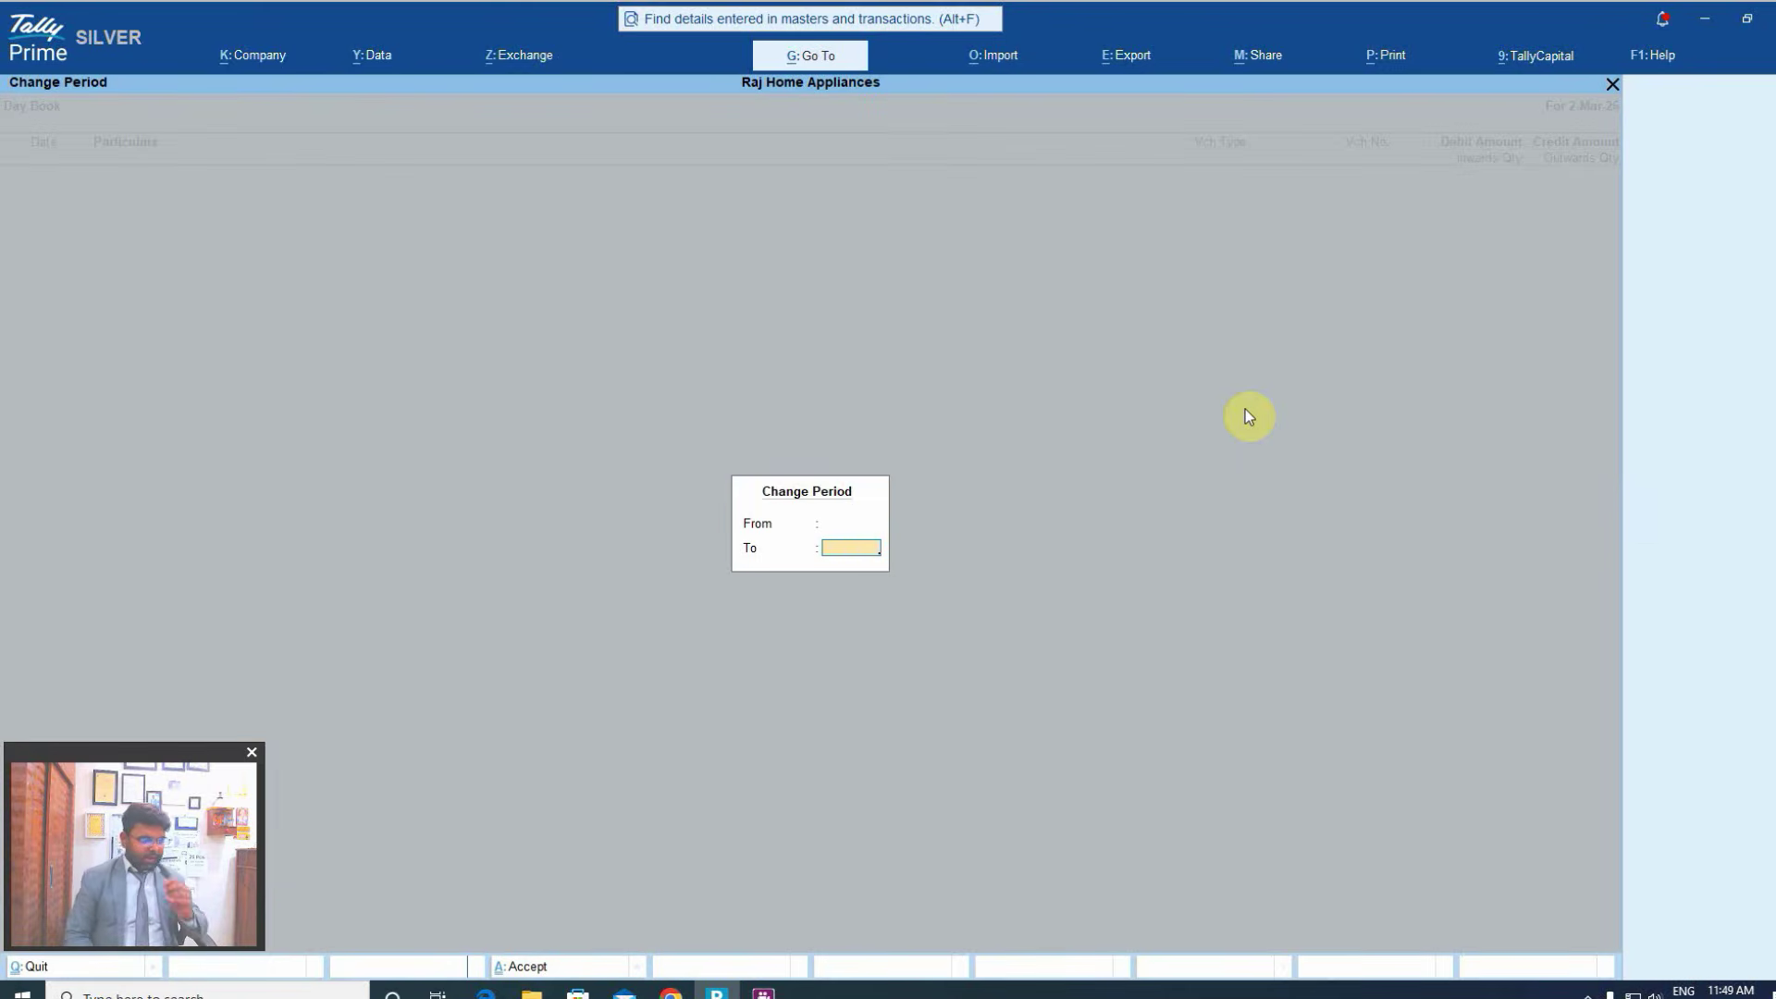
{"action": "key", "text": "Return"}
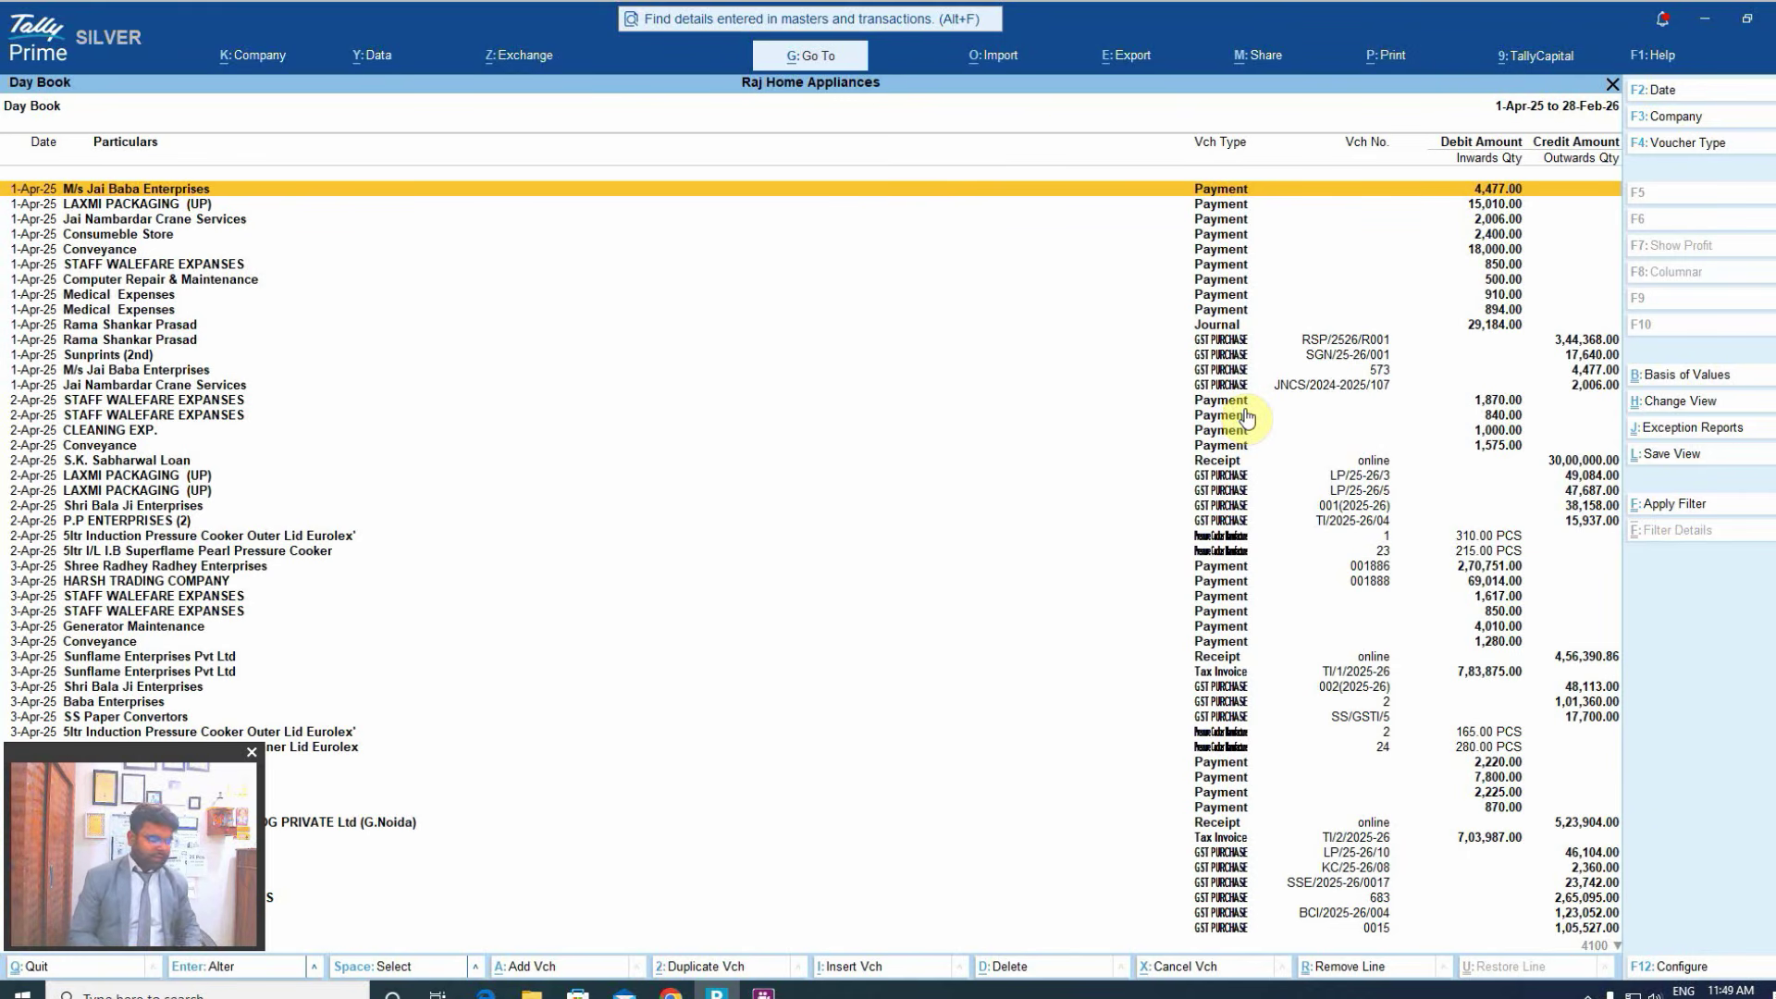
- Set the Day Book's basis of values to show Inventory Entries Only as the type of voucher entries
{"action": "left_click", "coordinate": [1682, 374]}
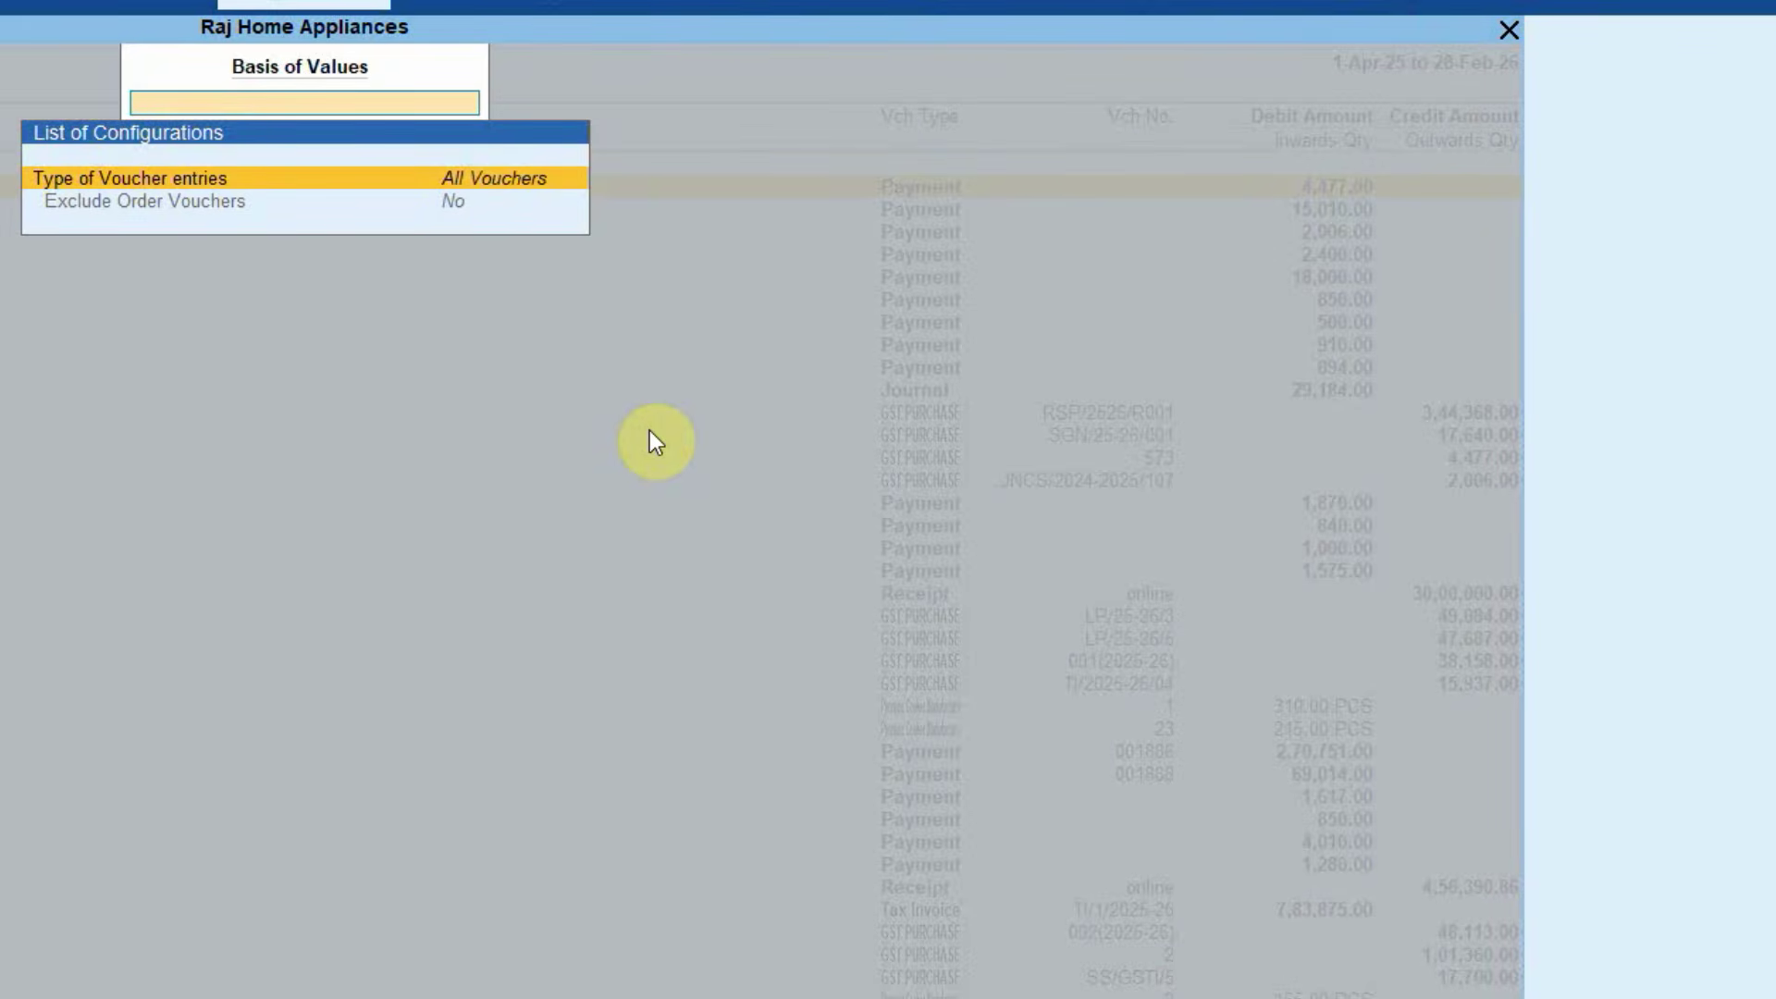
{"action": "key", "text": "Return"}
{"action": "key", "text": "Down"}
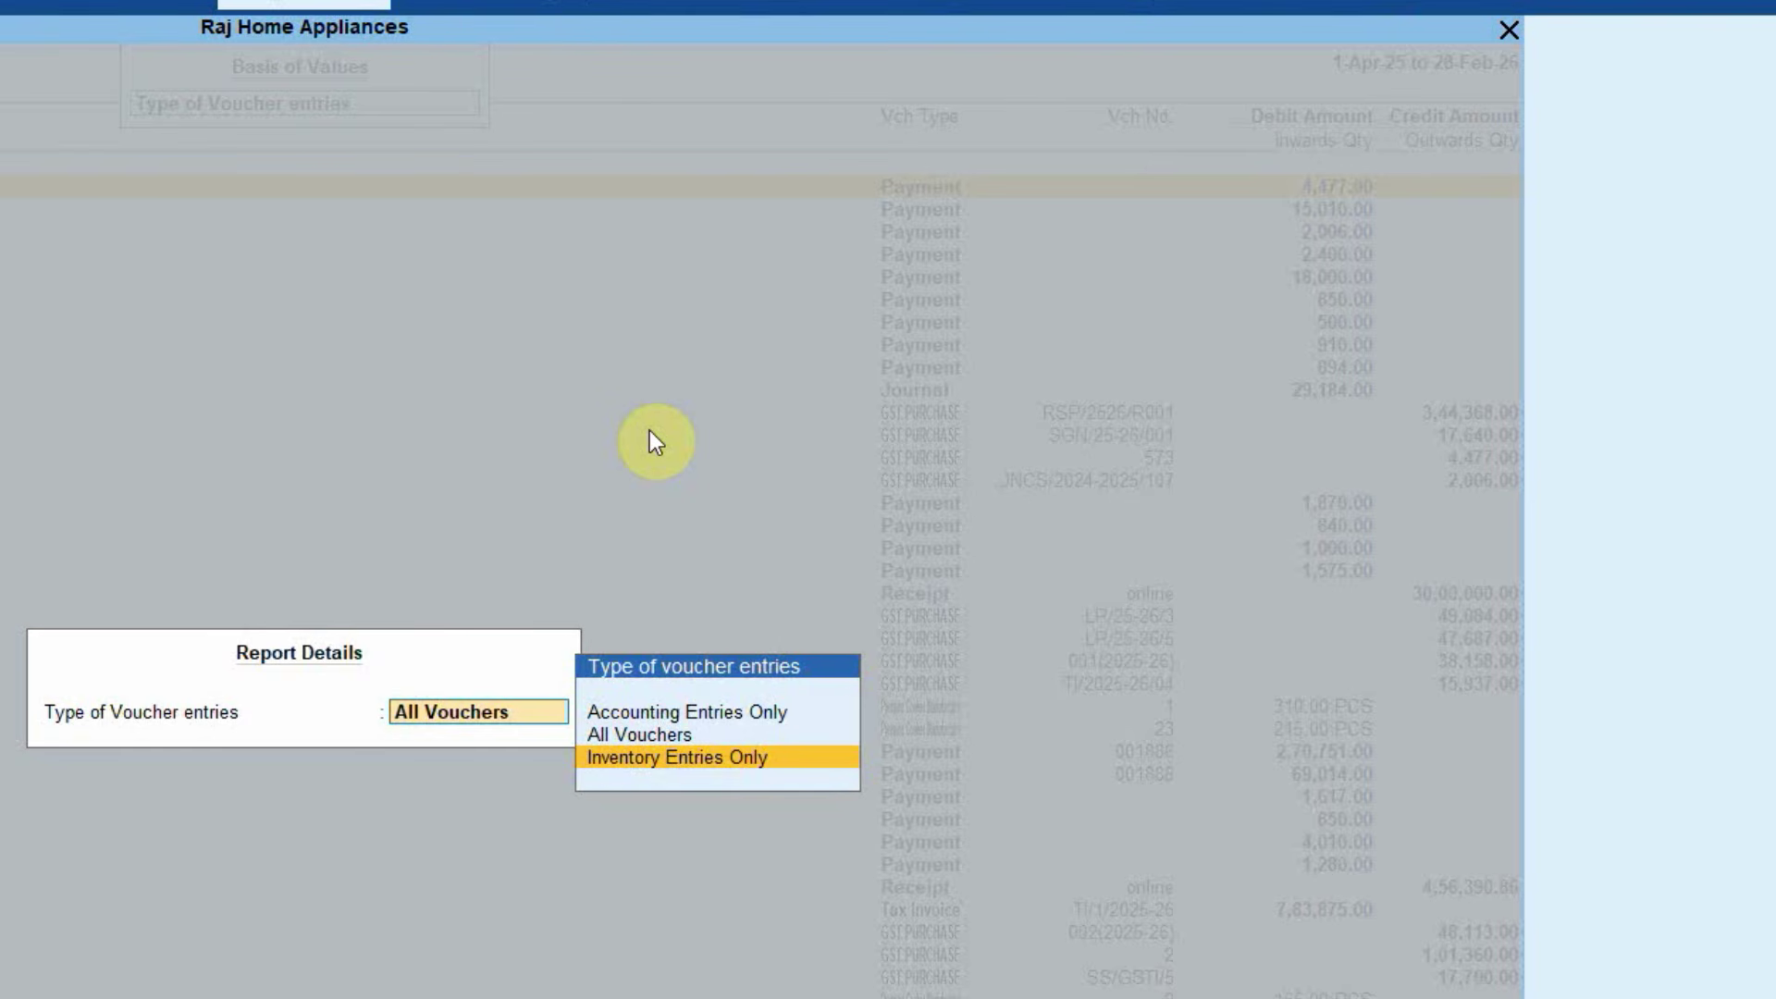
{"action": "key", "text": "Return"}
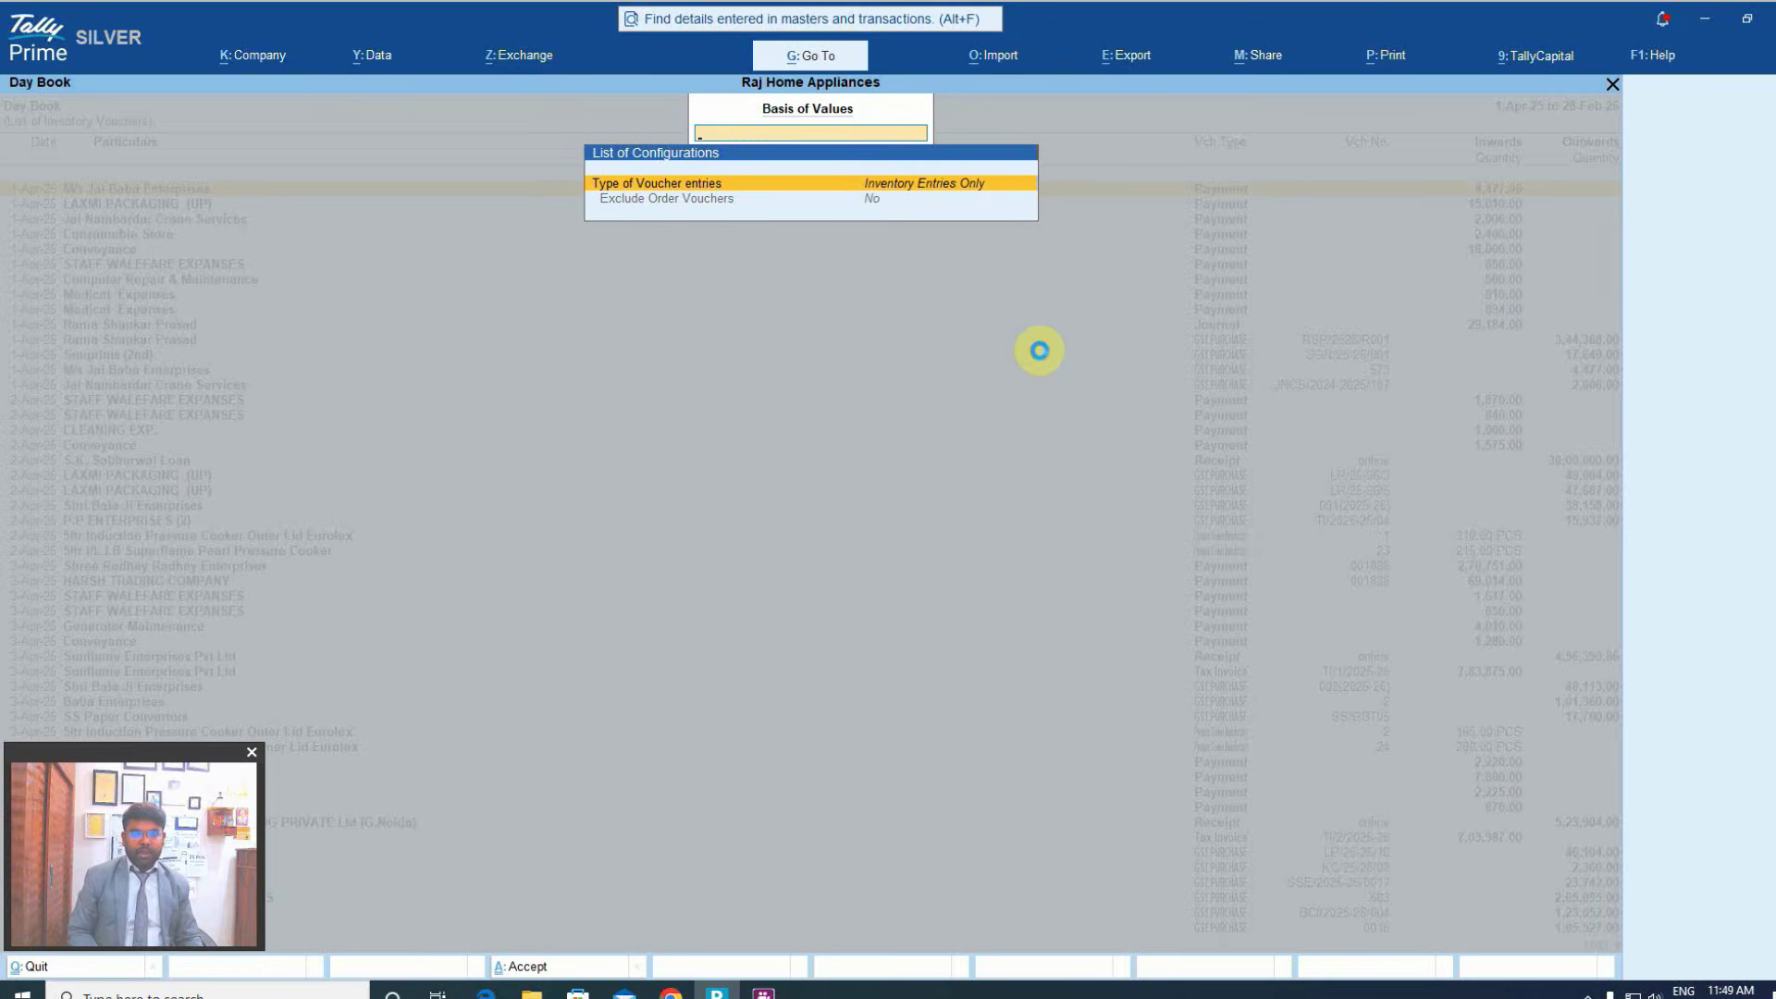
- Look through the Day Book's inventory vouchers from April to late June, examining the manufactured items and their inward quantities
{"action": "key", "text": "Down"}
{"action": "key", "text": "Down"}
{"action": "key", "text": "Down"}
{"action": "key", "text": "Down"}
{"action": "key", "text": "Down"}
{"action": "key", "text": "Down"}
{"action": "key", "text": "Down"}
{"action": "key", "text": "Down"}
{"action": "key", "text": "Down"}
{"action": "key", "text": "Down"}
{"action": "key", "text": "Down"}
{"action": "key", "text": "Down"}
{"action": "key", "text": "Down"}
{"action": "key", "text": "Down"}
{"action": "key", "text": "Down"}
{"action": "key", "text": "Down"}
{"action": "key", "text": "Down"}
{"action": "key", "text": "Down"}
{"action": "key", "text": "Down"}
{"action": "key", "text": "Down"}
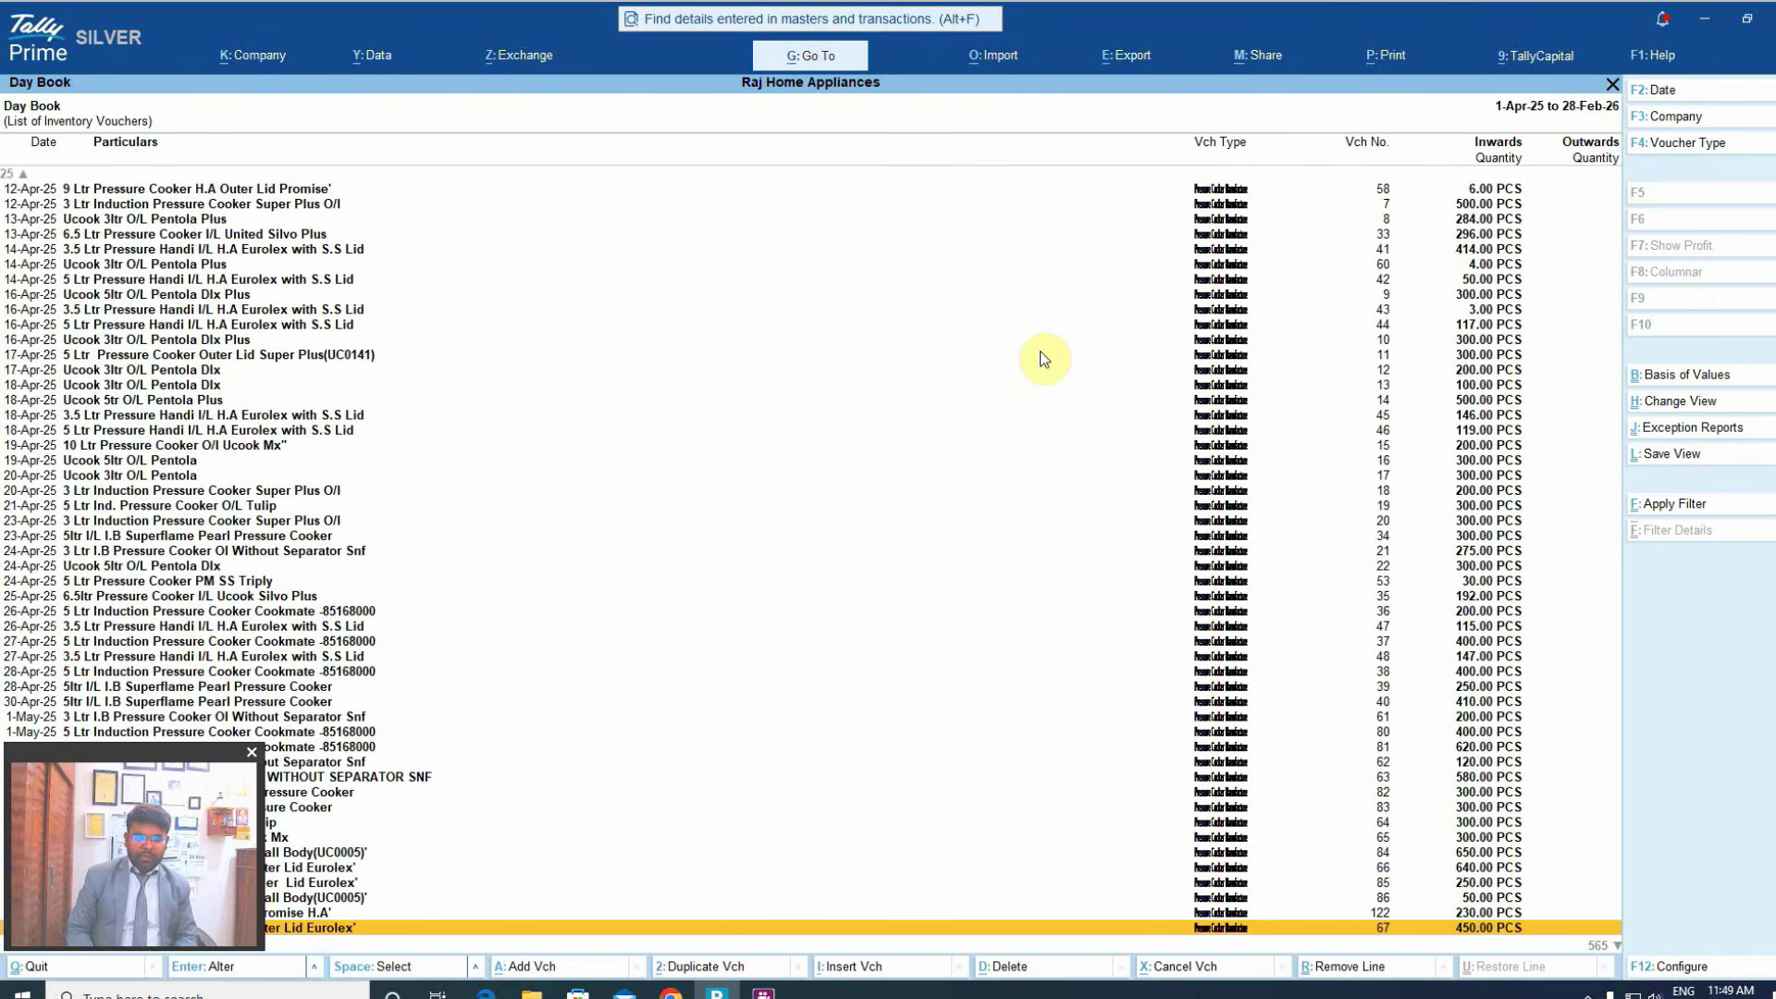
{"action": "key", "text": "Down"}
{"action": "key", "text": "Down"}
{"action": "key", "text": "Down"}
{"action": "key", "text": "Down"}
{"action": "key", "text": "Down"}
{"action": "key", "text": "Down"}
{"action": "key", "text": "Down"}
{"action": "key", "text": "Down"}
{"action": "key", "text": "Down"}
{"action": "key", "text": "Down"}
{"action": "key", "text": "Down"}
{"action": "key", "text": "Down"}
{"action": "key", "text": "Down"}
{"action": "key", "text": "Down"}
{"action": "key", "text": "Down"}
{"action": "key", "text": "Down"}
{"action": "key", "text": "Down"}
{"action": "key", "text": "Down"}
{"action": "key", "text": "Down"}
{"action": "key", "text": "Down"}
{"action": "key", "text": "Down"}
{"action": "key", "text": "Down"}
{"action": "key", "text": "Down"}
{"action": "key", "text": "Down"}
{"action": "key", "text": "Down"}
{"action": "key", "text": "Down"}
{"action": "key", "text": "Down"}
{"action": "key", "text": "Down"}
{"action": "key", "text": "Down"}
{"action": "key", "text": "Down"}
{"action": "key", "text": "Down"}
{"action": "key", "text": "Down"}
{"action": "key", "text": "Down"}
{"action": "key", "text": "Down"}
{"action": "key", "text": "Down"}
{"action": "key", "text": "Down"}
{"action": "key", "text": "Down"}
{"action": "key", "text": "Down"}
{"action": "key", "text": "Down"}
{"action": "key", "text": "Down"}
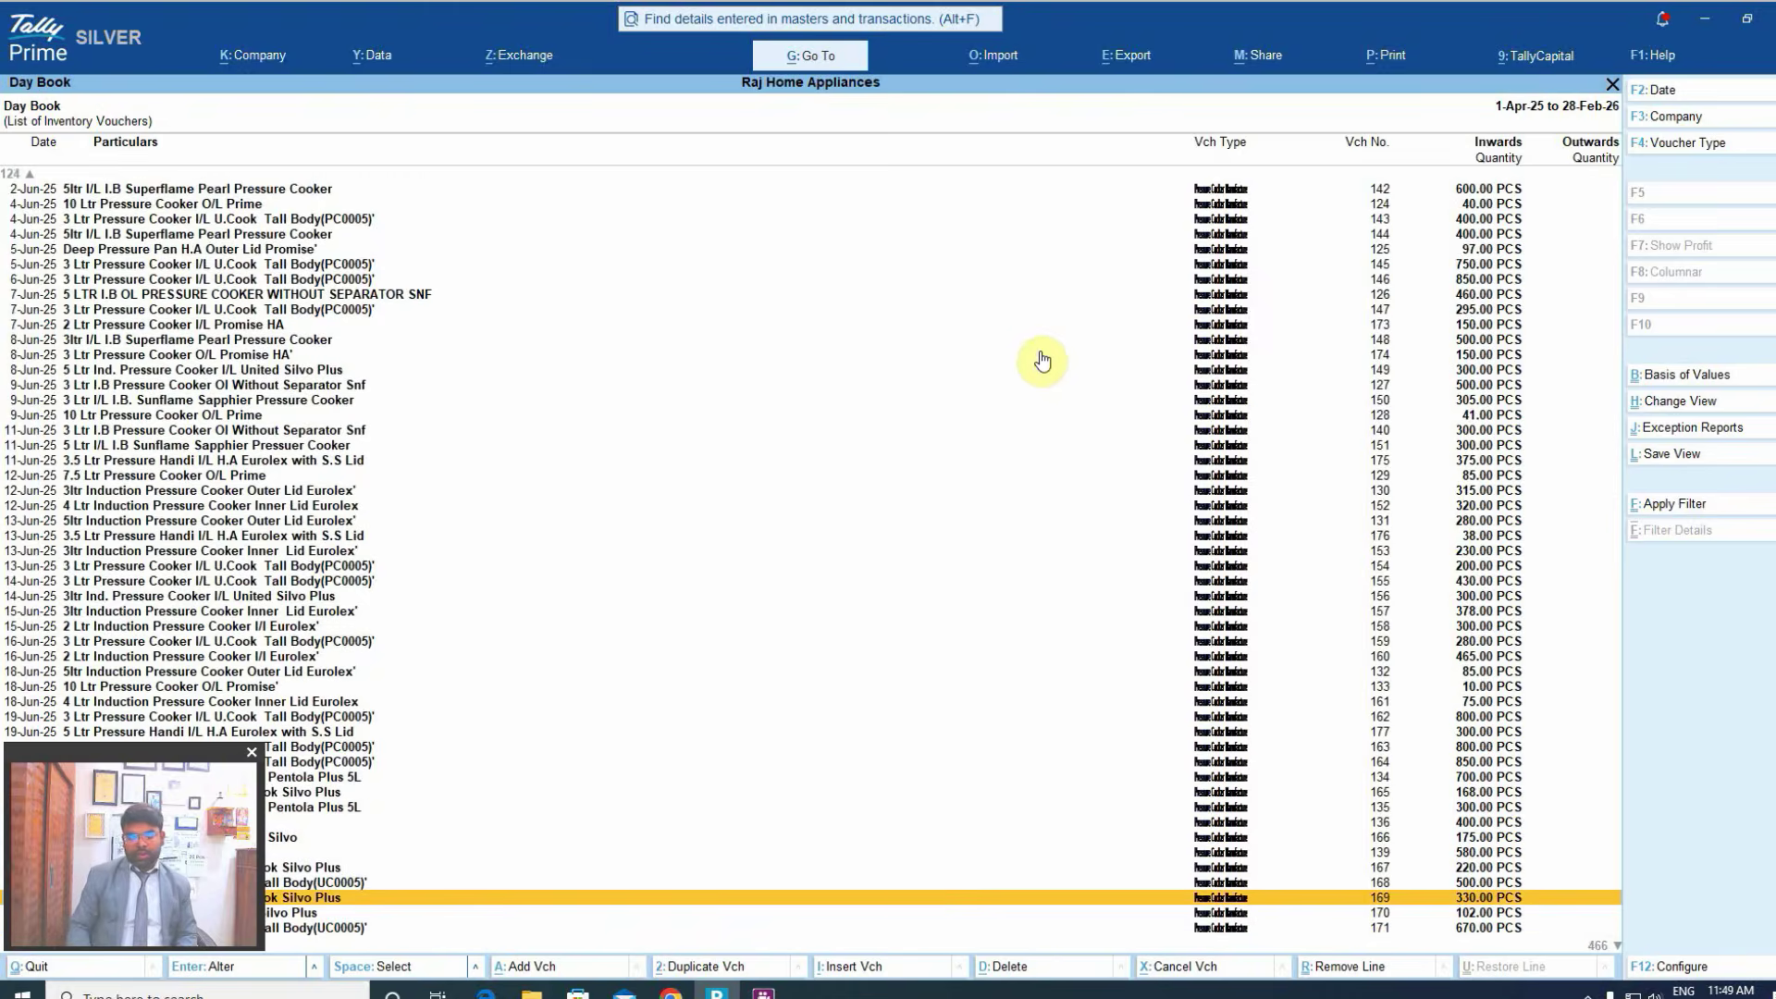
- Open Pressure Cooker Manufacture voucher 169 to examine its consumed components and costs, and leave it without saving
{"action": "key", "text": "Return"}
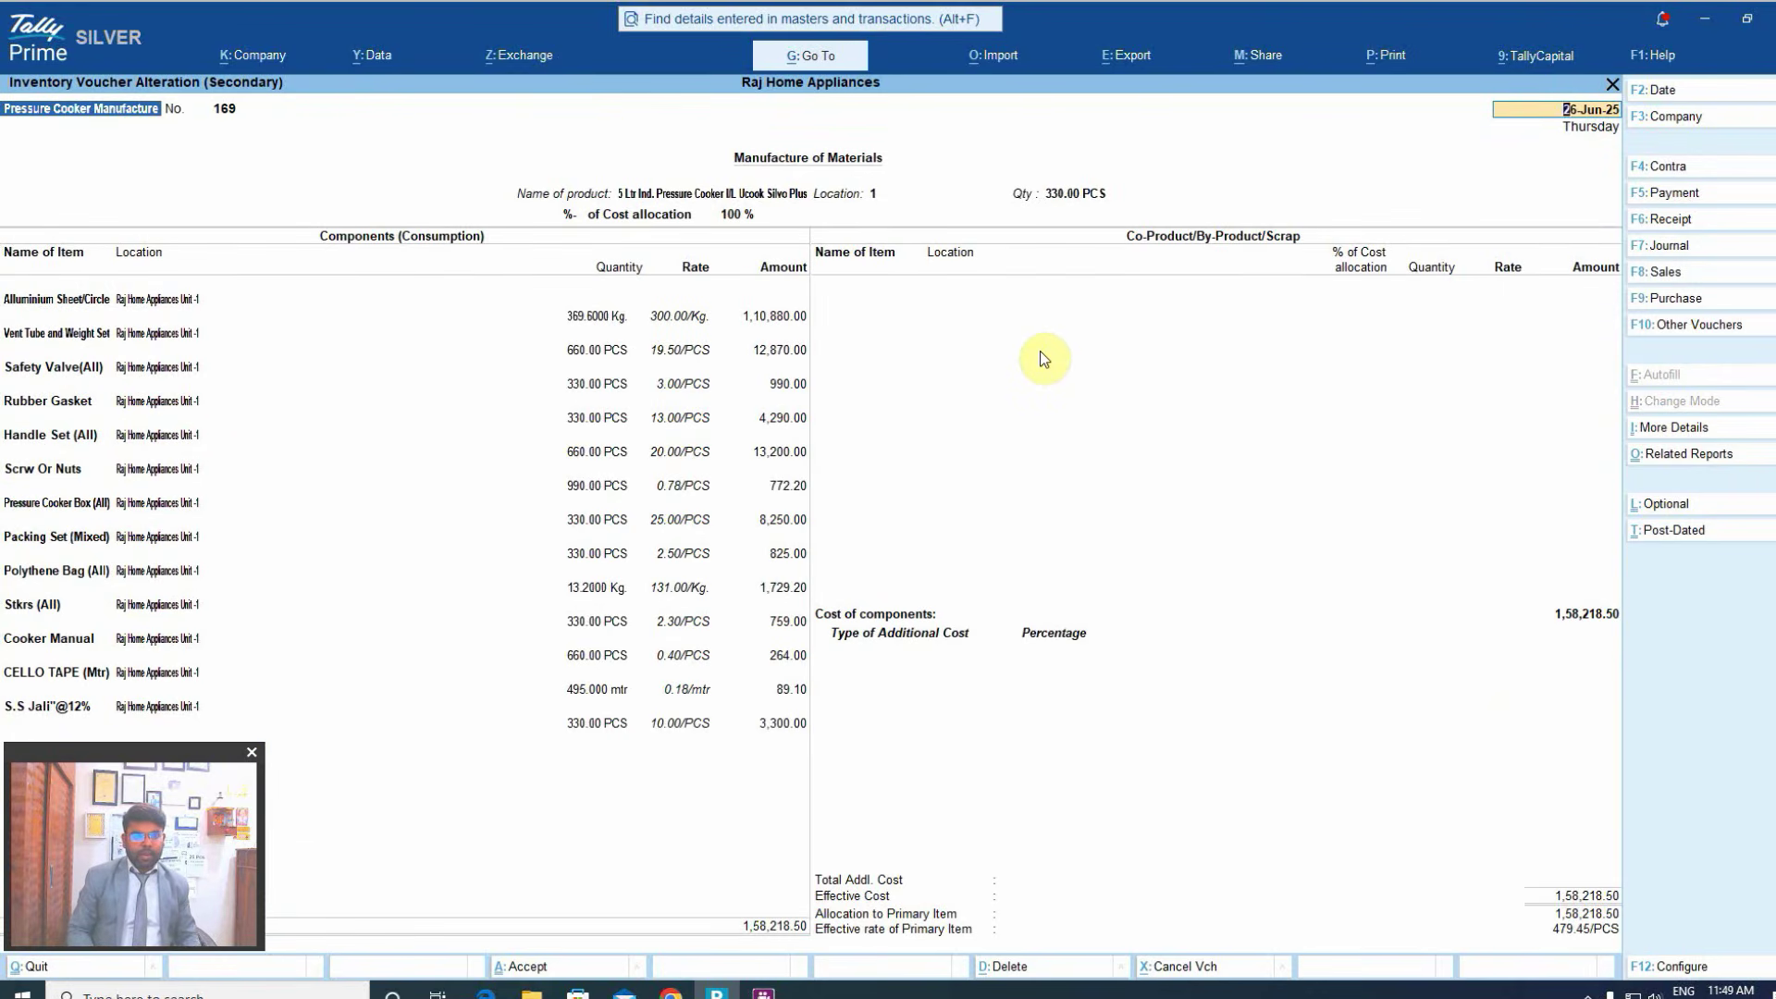
{"action": "key", "text": "Escape"}
{"action": "key", "text": "y"}
- Examine the inventory vouchers from late June into July, and close the Day Book
{"action": "key", "text": "Down"}
{"action": "key", "text": "Down"}
{"action": "key", "text": "Down"}
{"action": "key", "text": "Down"}
{"action": "key", "text": "Down"}
{"action": "key", "text": "Down"}
{"action": "key", "text": "Down"}
{"action": "key", "text": "Down"}
{"action": "key", "text": "Down"}
{"action": "key", "text": "Down"}
{"action": "key", "text": "Down"}
{"action": "key", "text": "Down"}
{"action": "key", "text": "Down"}
{"action": "key", "text": "Down"}
{"action": "key", "text": "Down"}
{"action": "key", "text": "Down"}
{"action": "key", "text": "Down"}
{"action": "key", "text": "Down"}
{"action": "key", "text": "Down"}
{"action": "key", "text": "Down"}
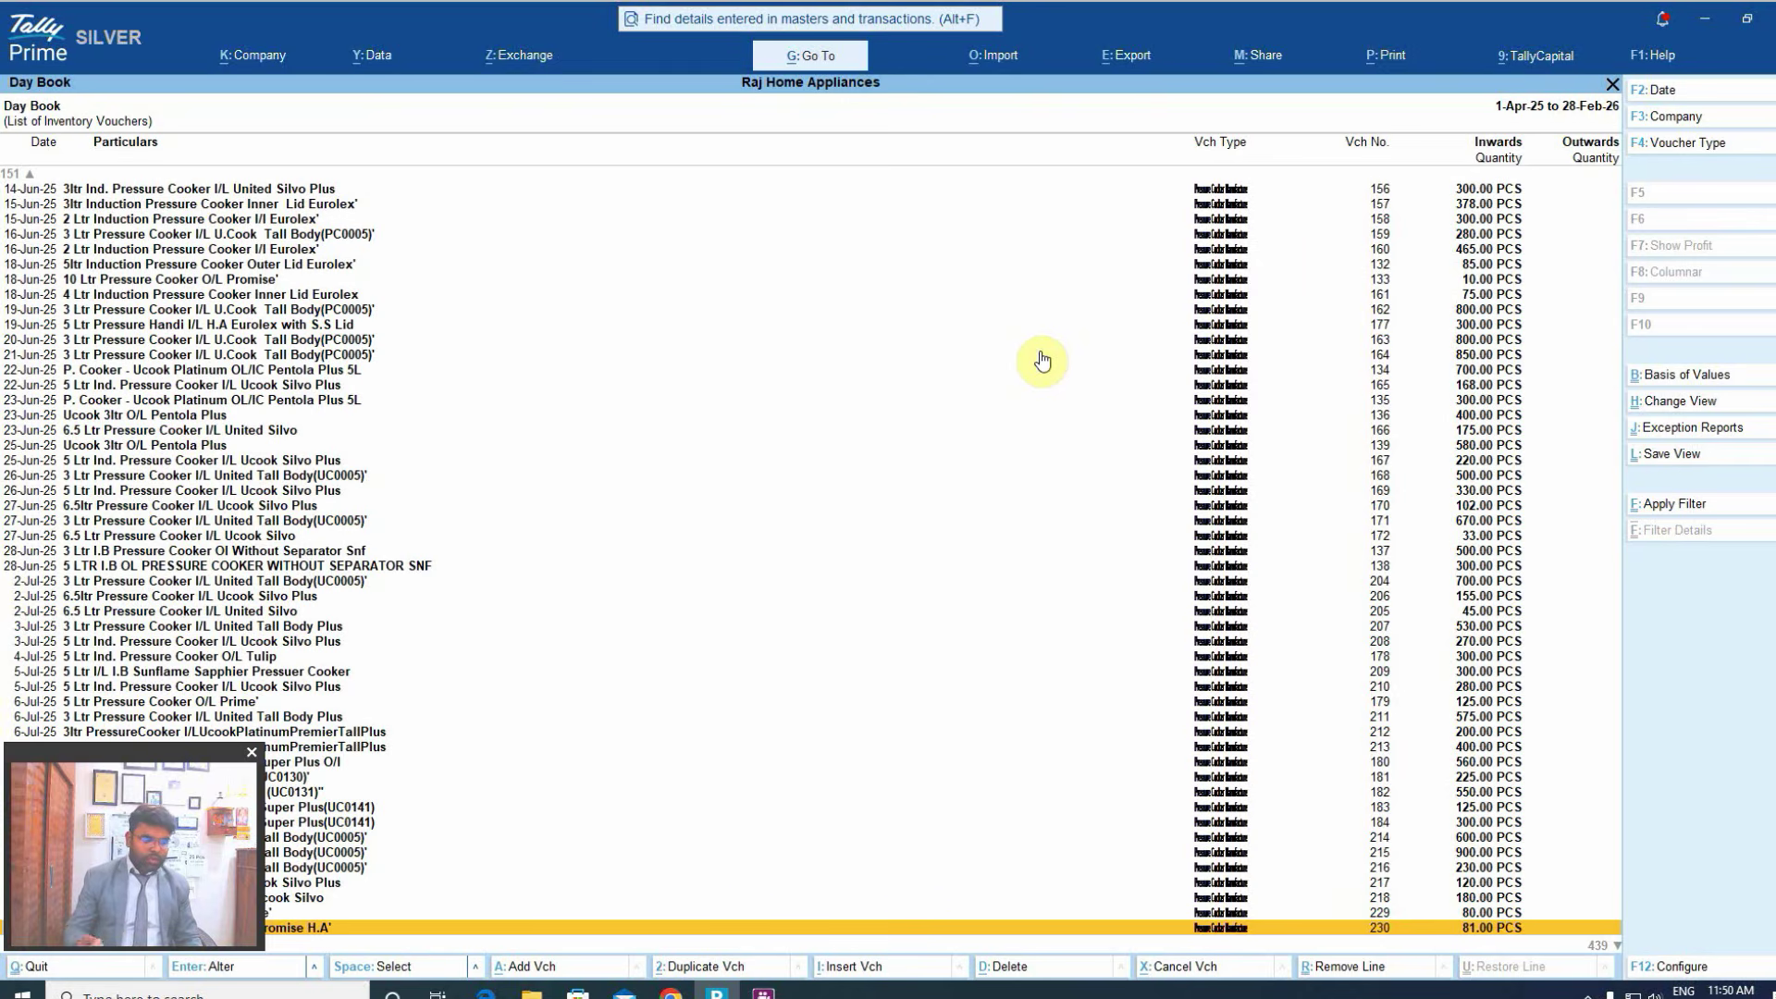
{"action": "key", "text": "Escape"}
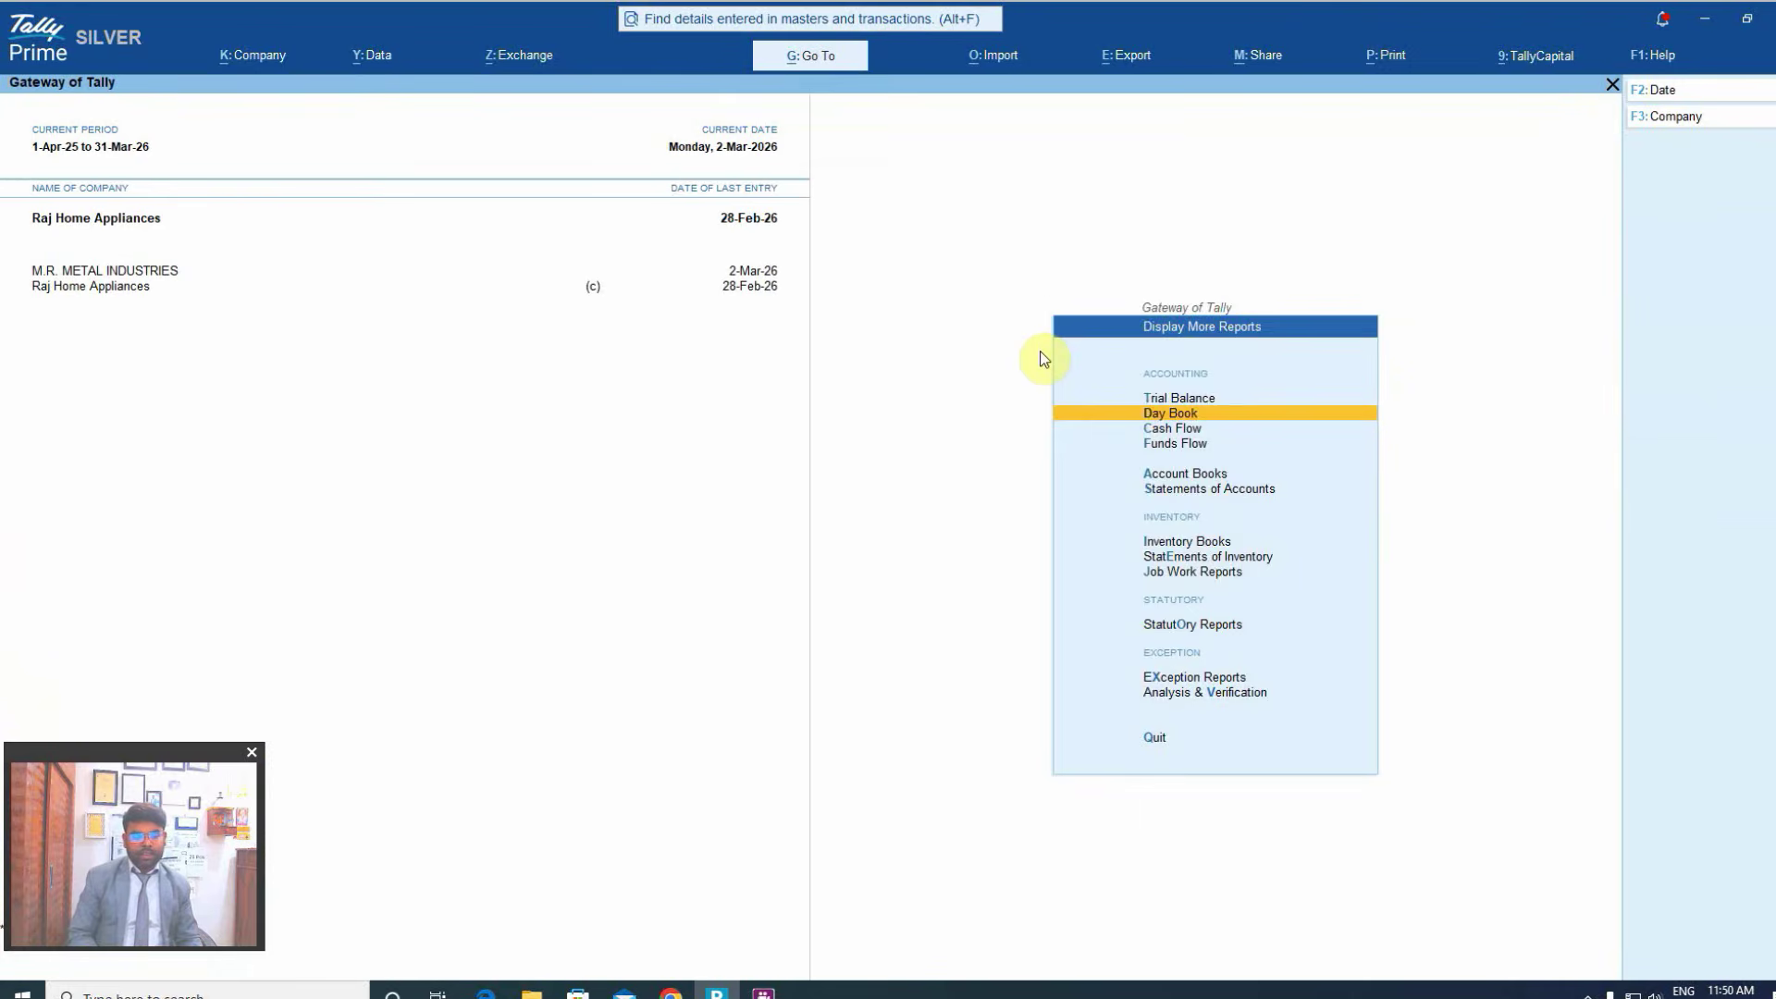